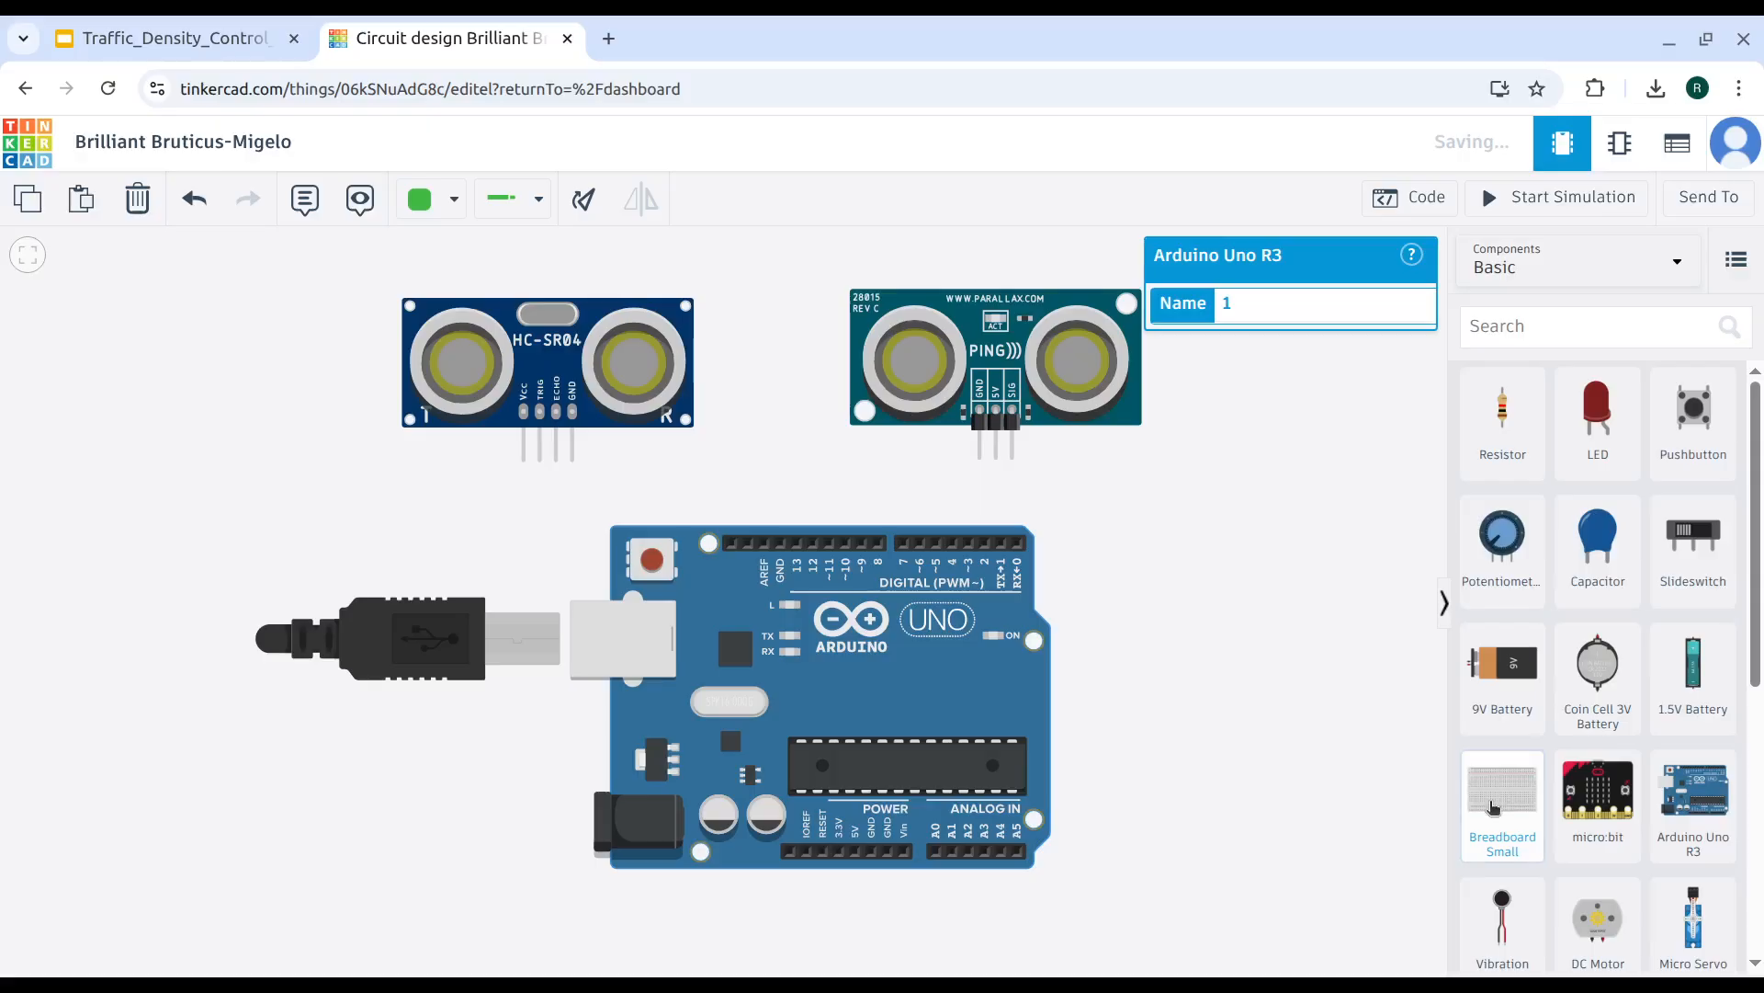
Add two small breadboards side by side below the Arduino Uno.
{"action": "left_click_drag", "start_coordinate": [1496, 801], "coordinate": [508, 978]}
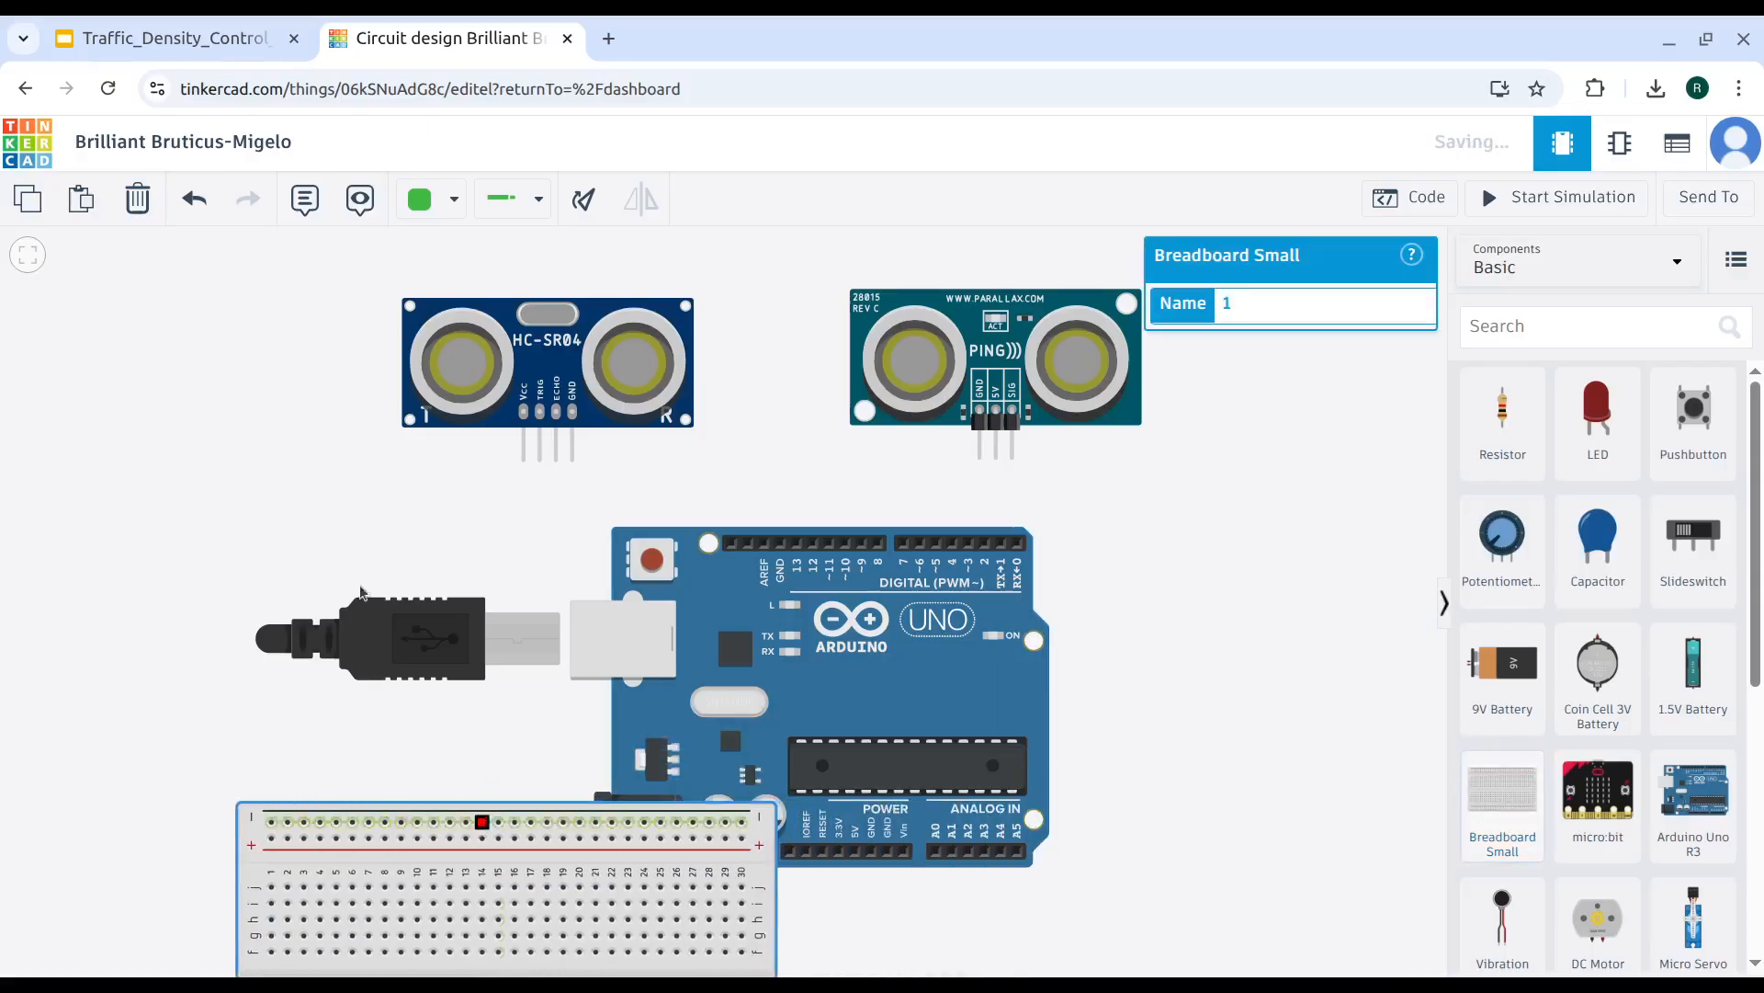
{"action": "left_click", "coordinate": [28, 254]}
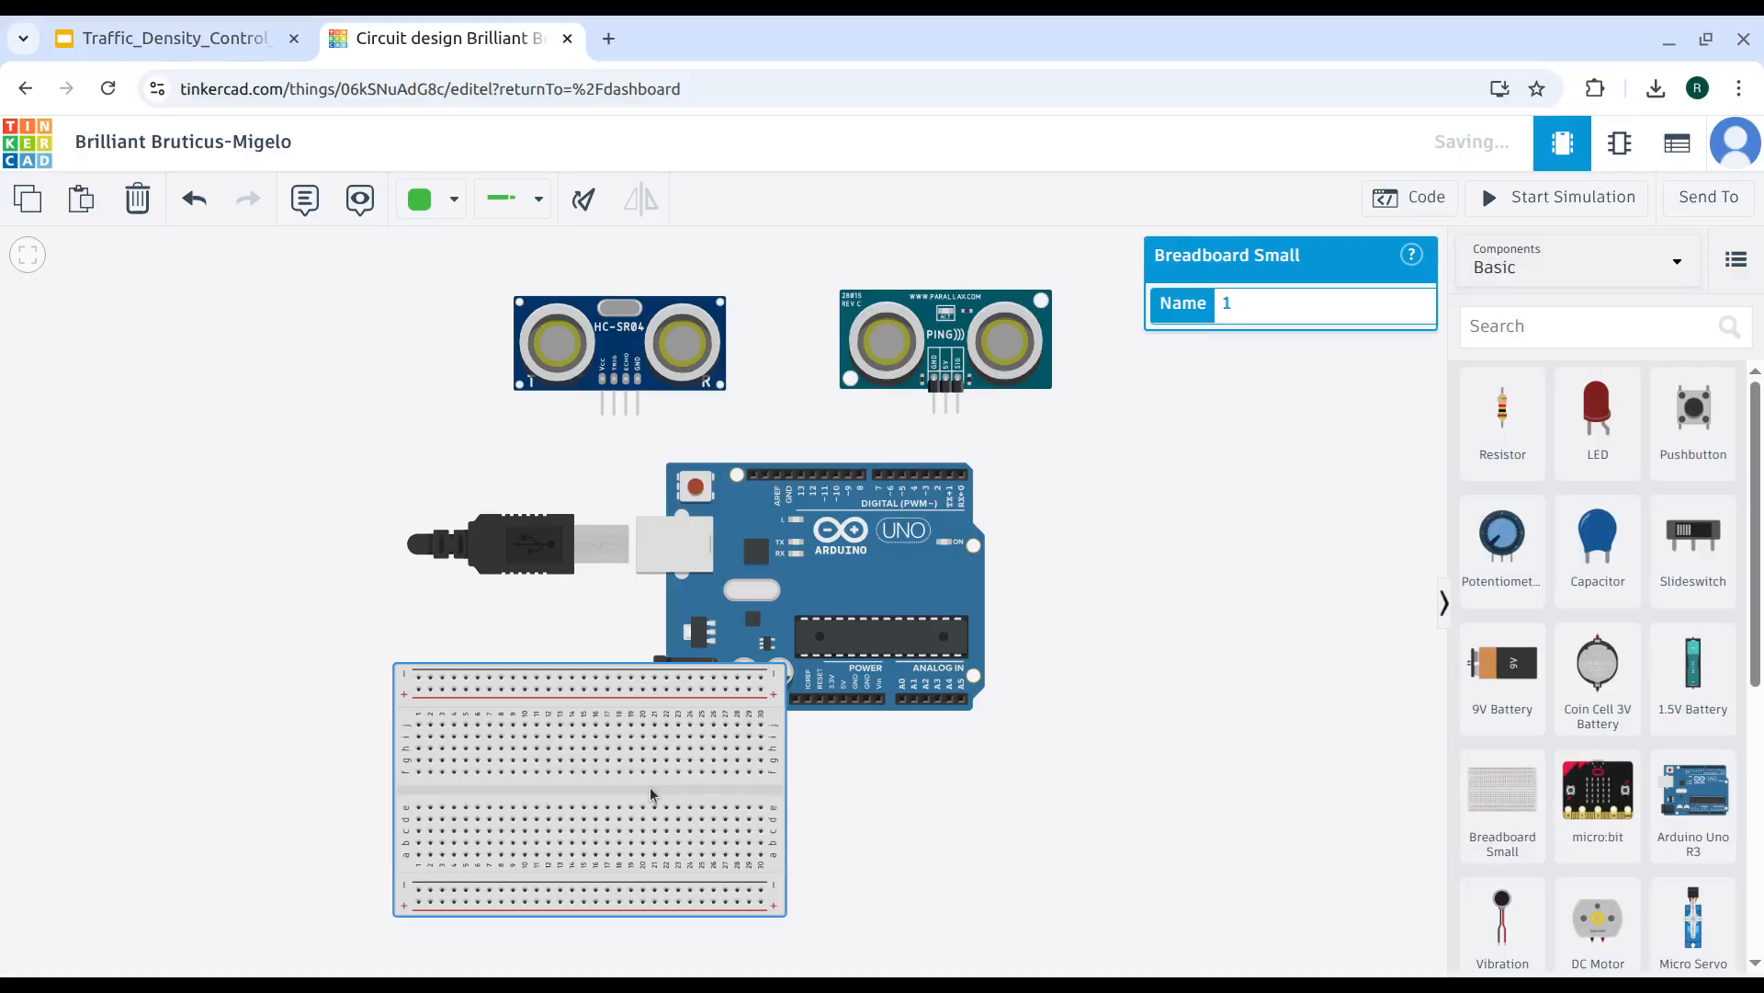
{"action": "left_click_drag", "start_coordinate": [648, 787], "coordinate": [605, 869]}
{"action": "left_click", "coordinate": [1096, 835]}
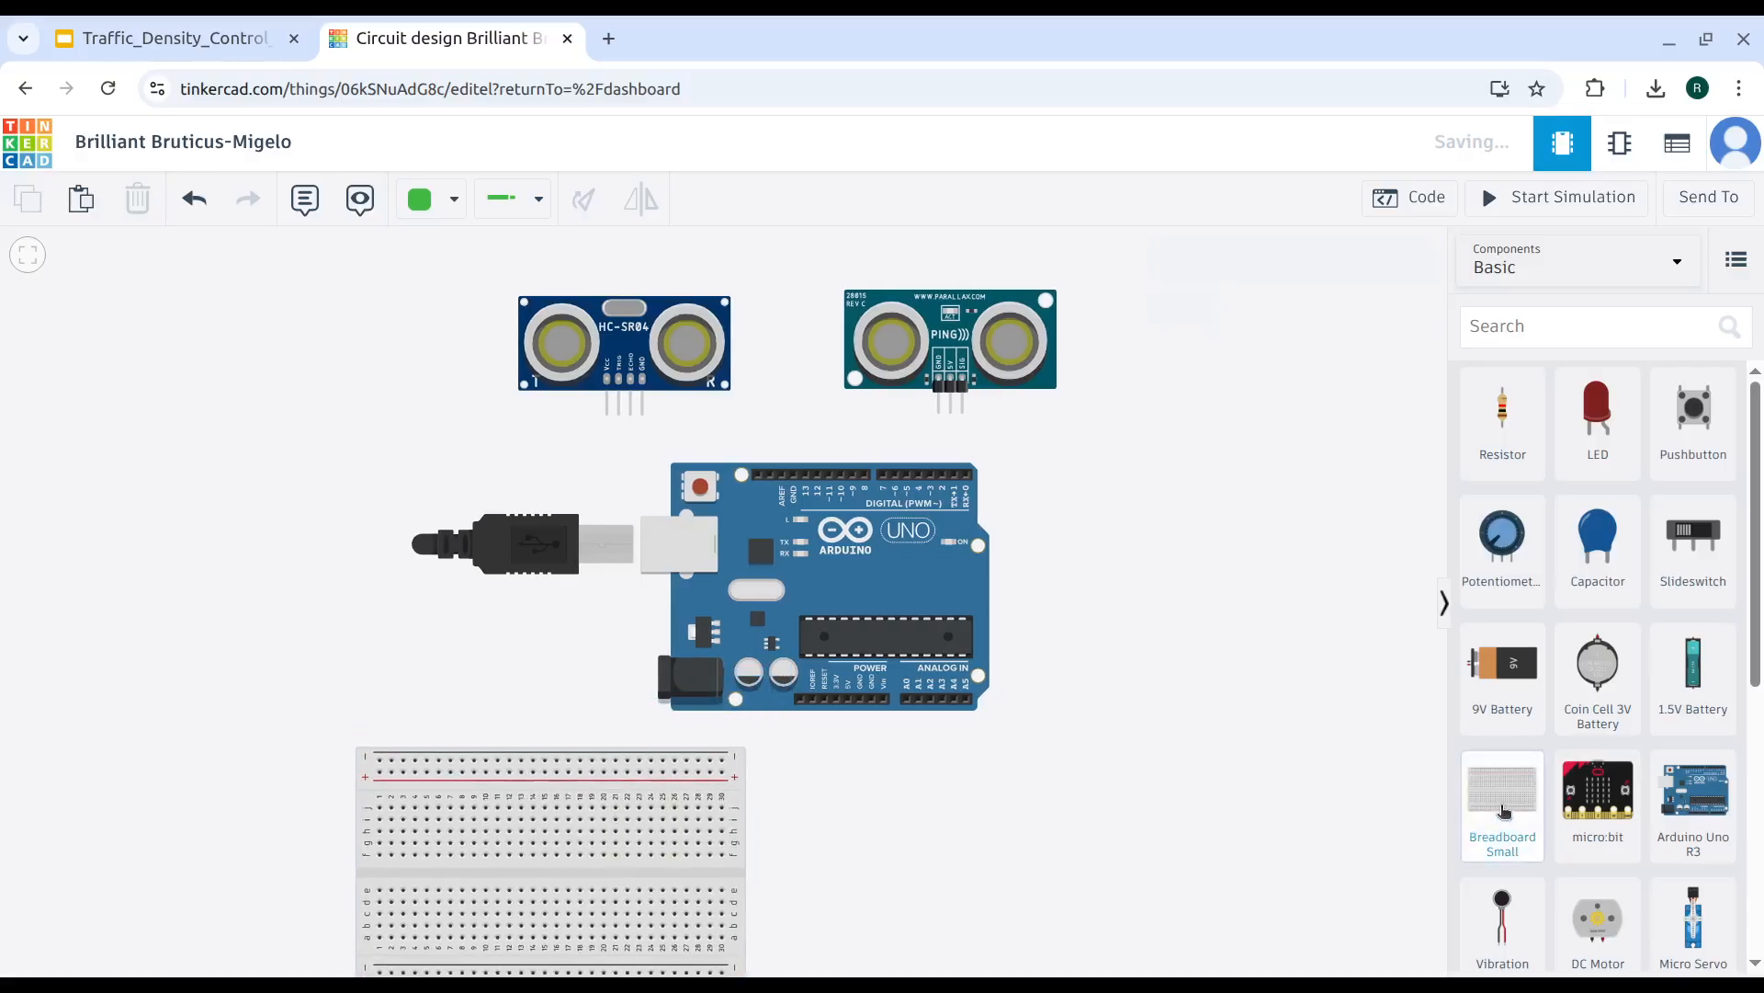
{"action": "left_click_drag", "start_coordinate": [1504, 798], "coordinate": [1066, 873]}
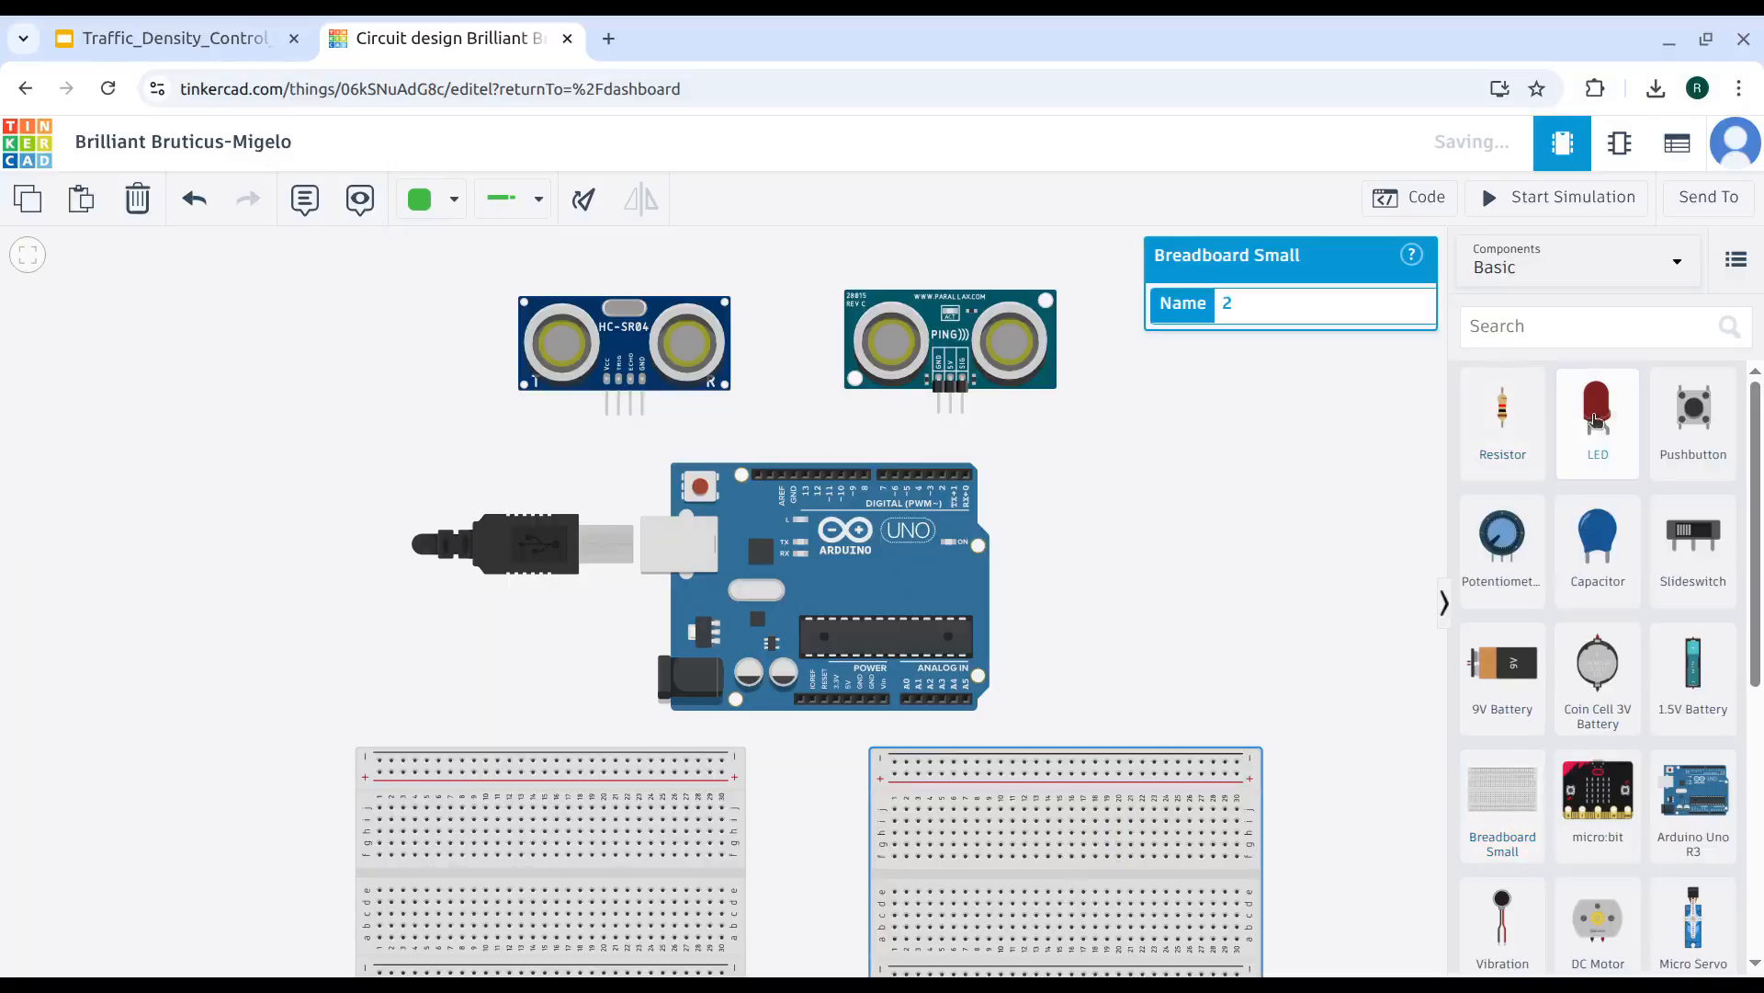
Place a resistor and a red LED beside the Arduino, and duplicate the LED until there are six.
{"action": "left_click_drag", "start_coordinate": [1599, 414], "coordinate": [1188, 397]}
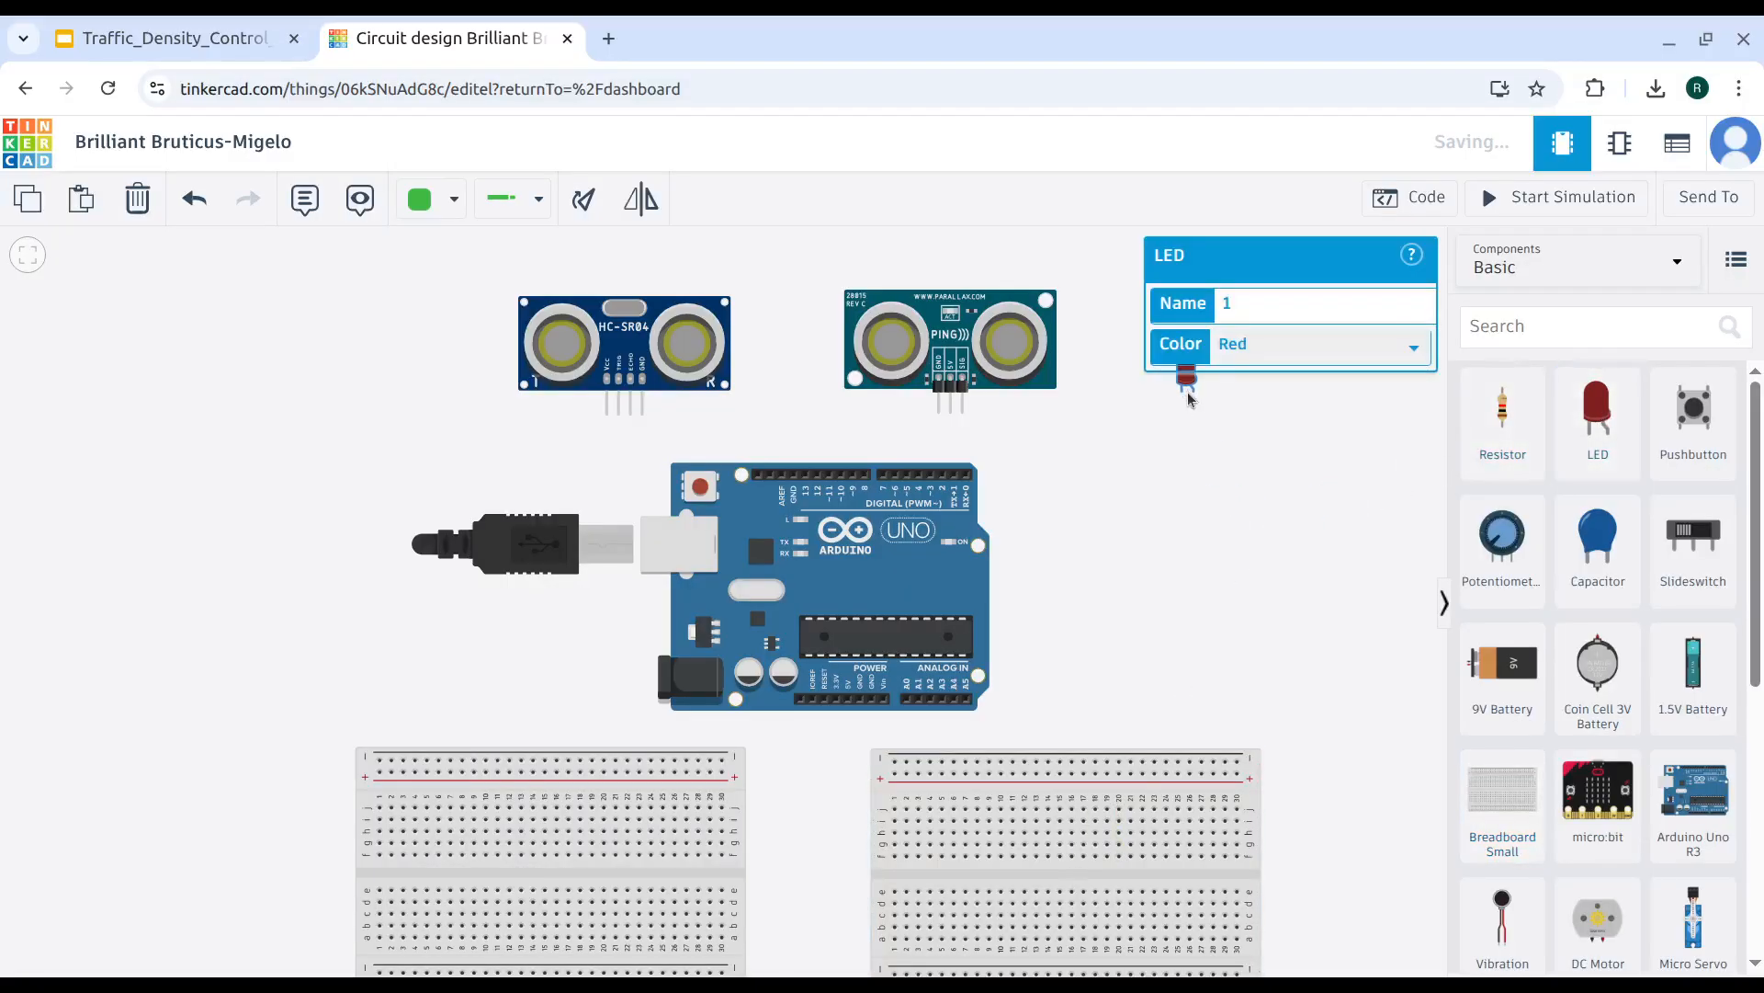
{"action": "left_click", "coordinate": [1206, 463]}
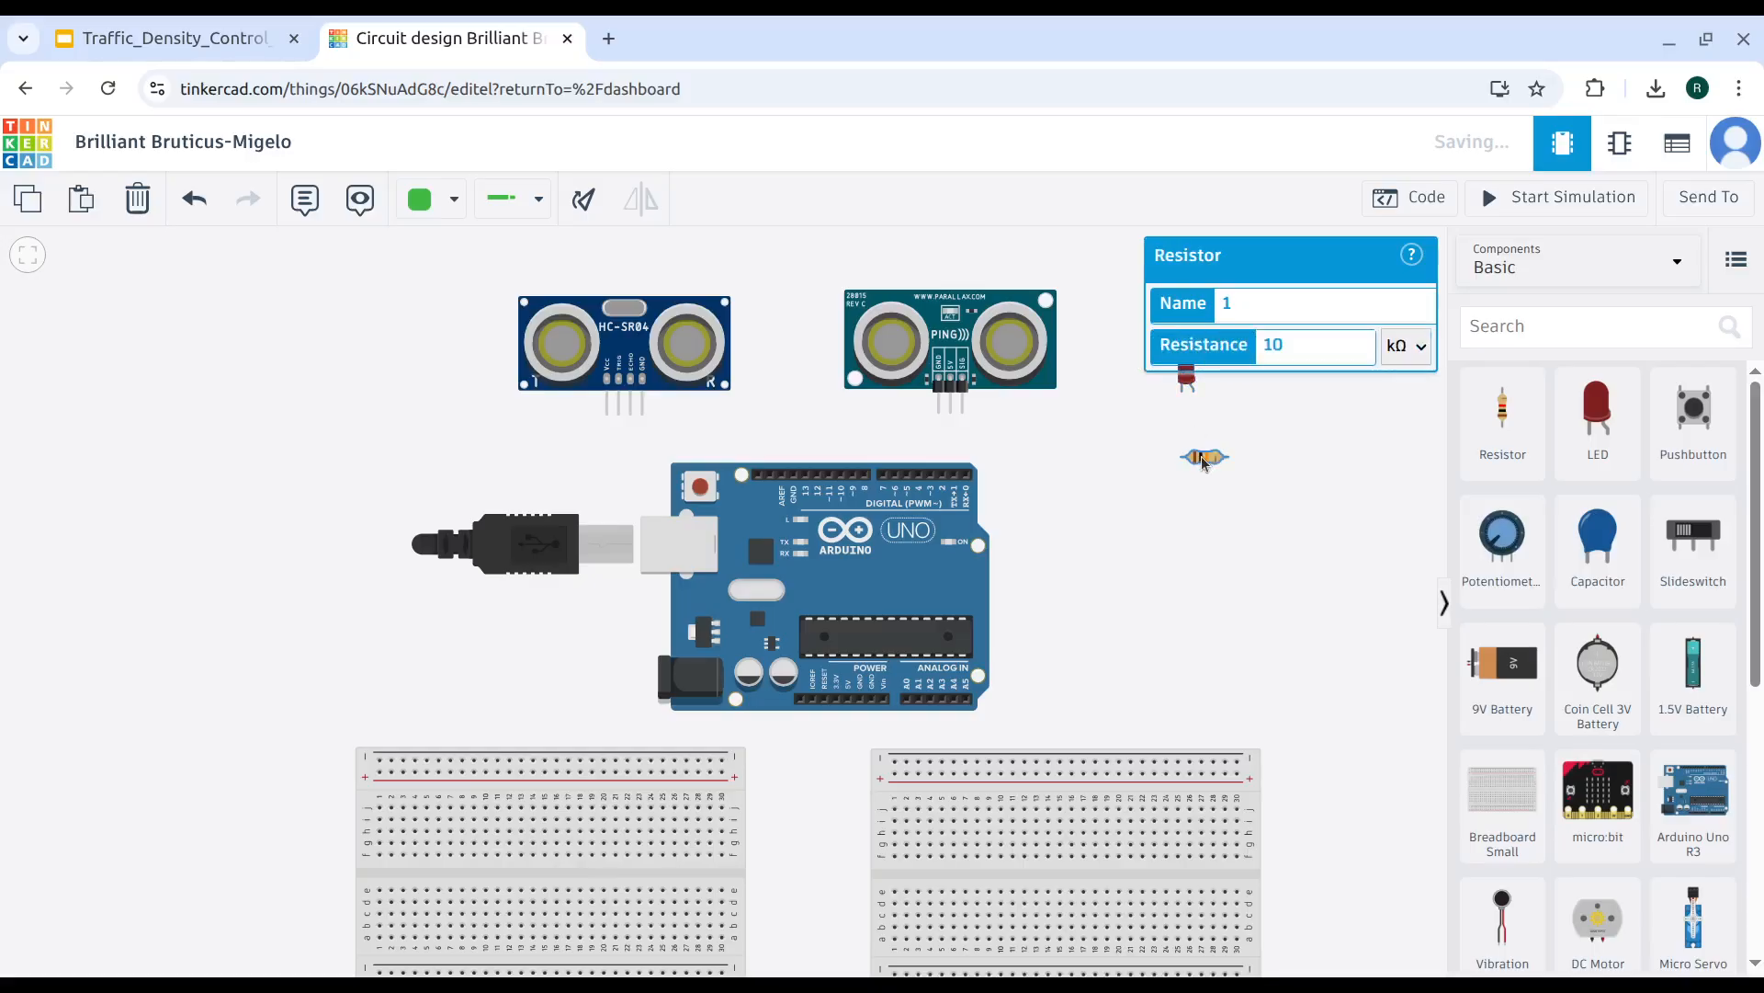
{"action": "left_click", "coordinate": [1186, 379]}
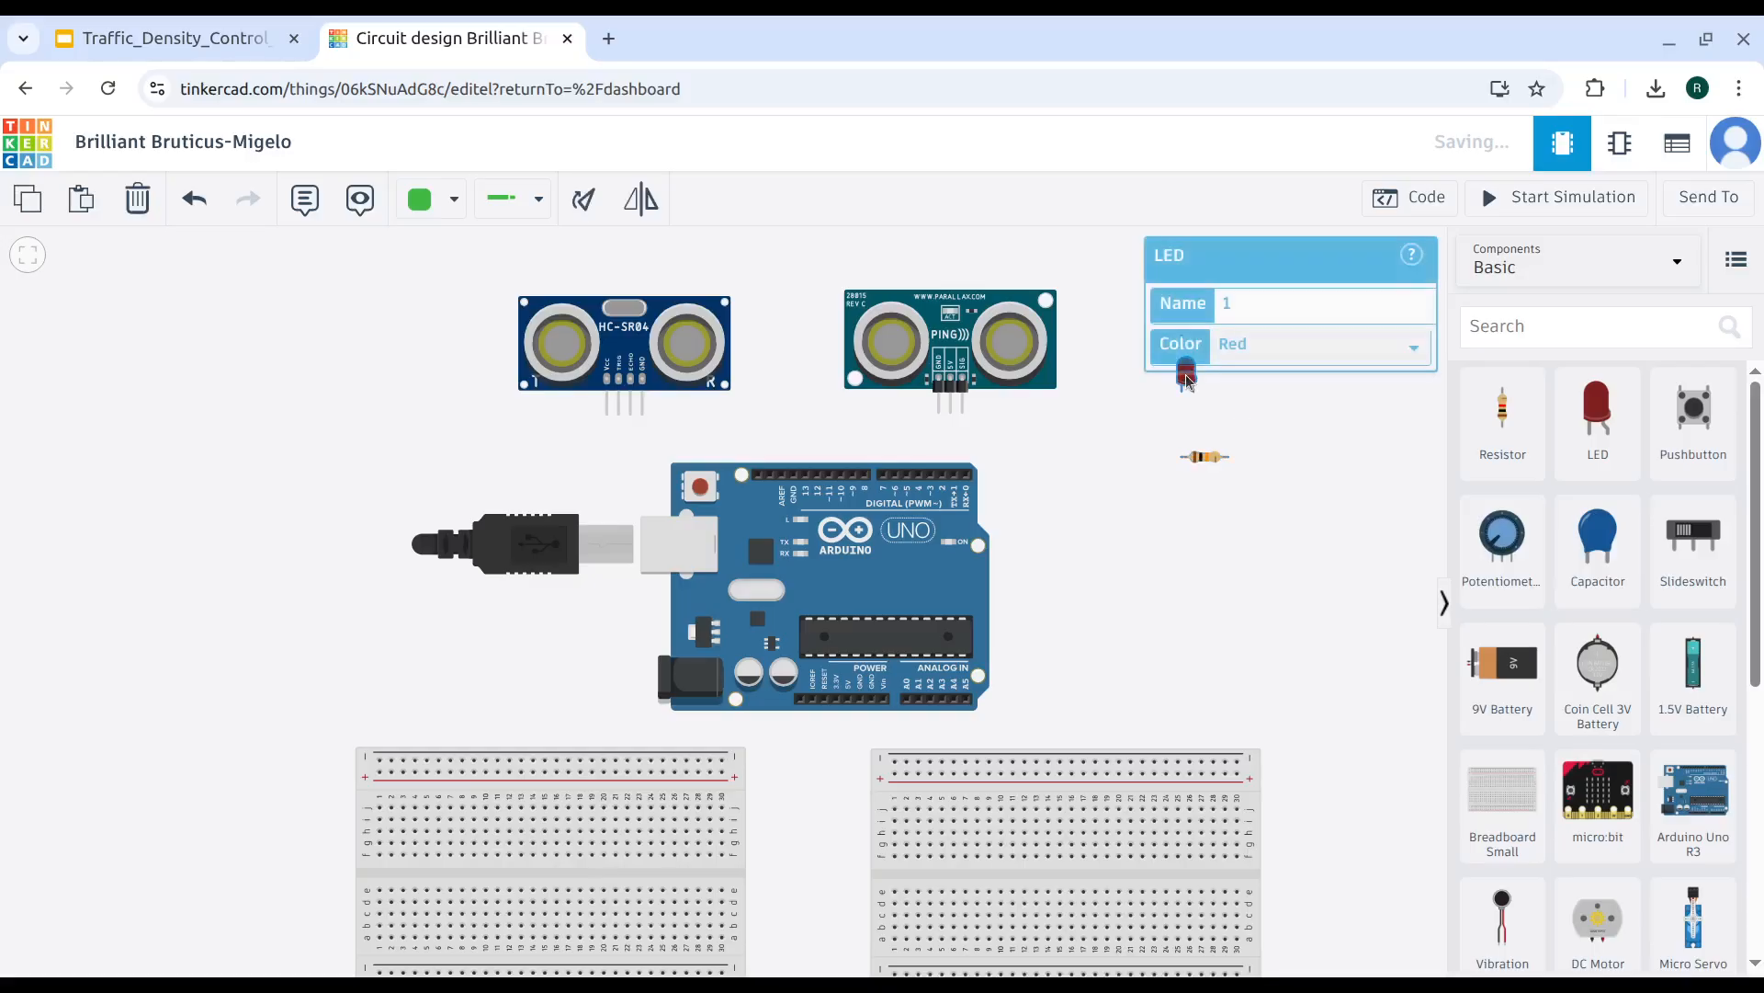
{"action": "key", "text": "ctrl+c"}
{"action": "left_click", "coordinate": [1260, 426]}
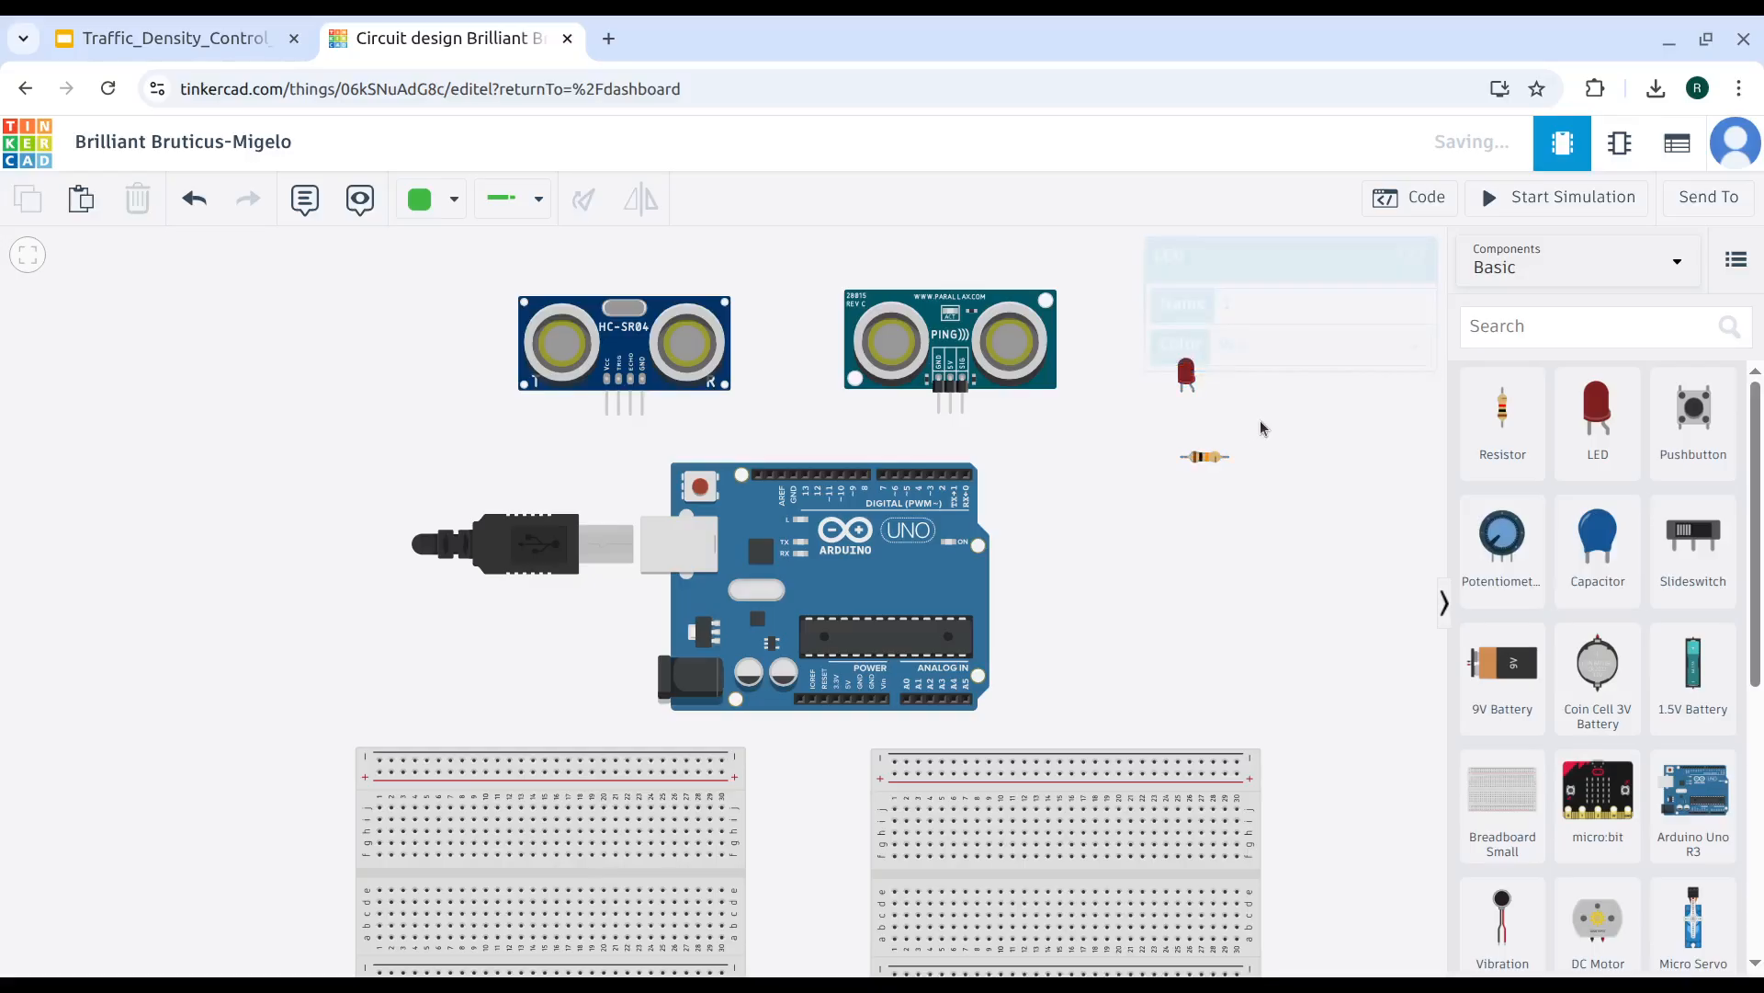
{"action": "key", "text": "ctrl+v"}
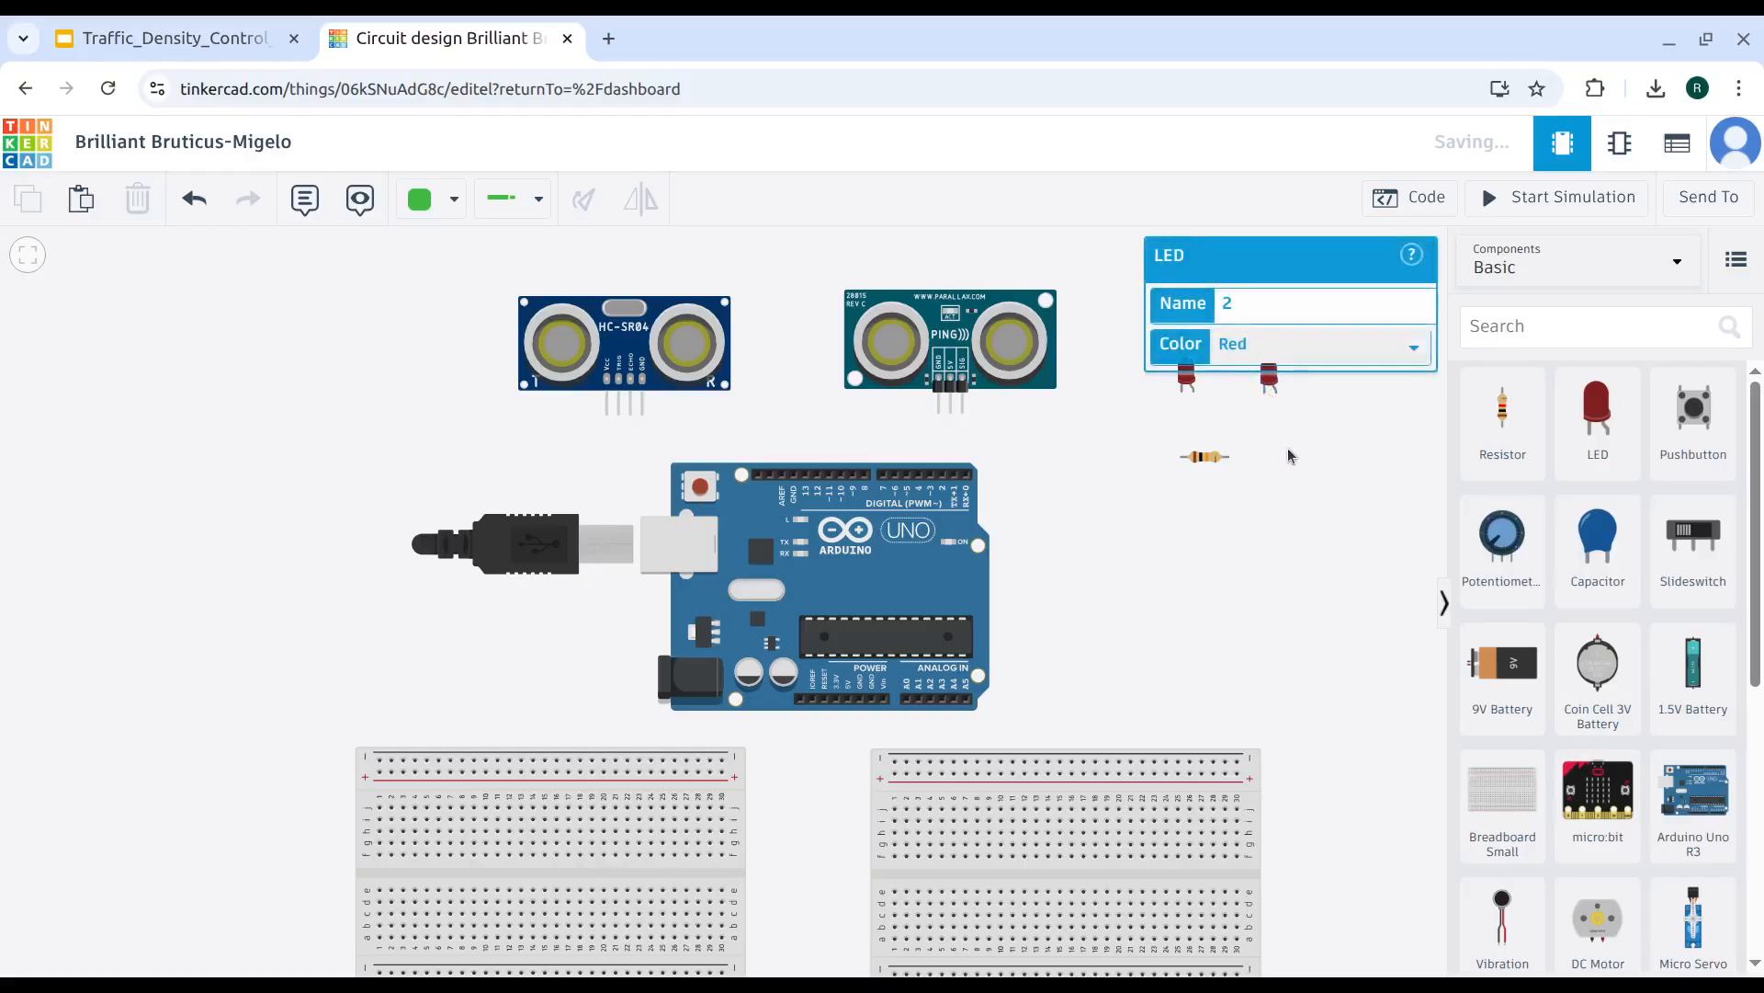
{"action": "left_click_drag", "start_coordinate": [1269, 407], "coordinate": [1270, 379]}
{"action": "left_click", "coordinate": [1261, 506]}
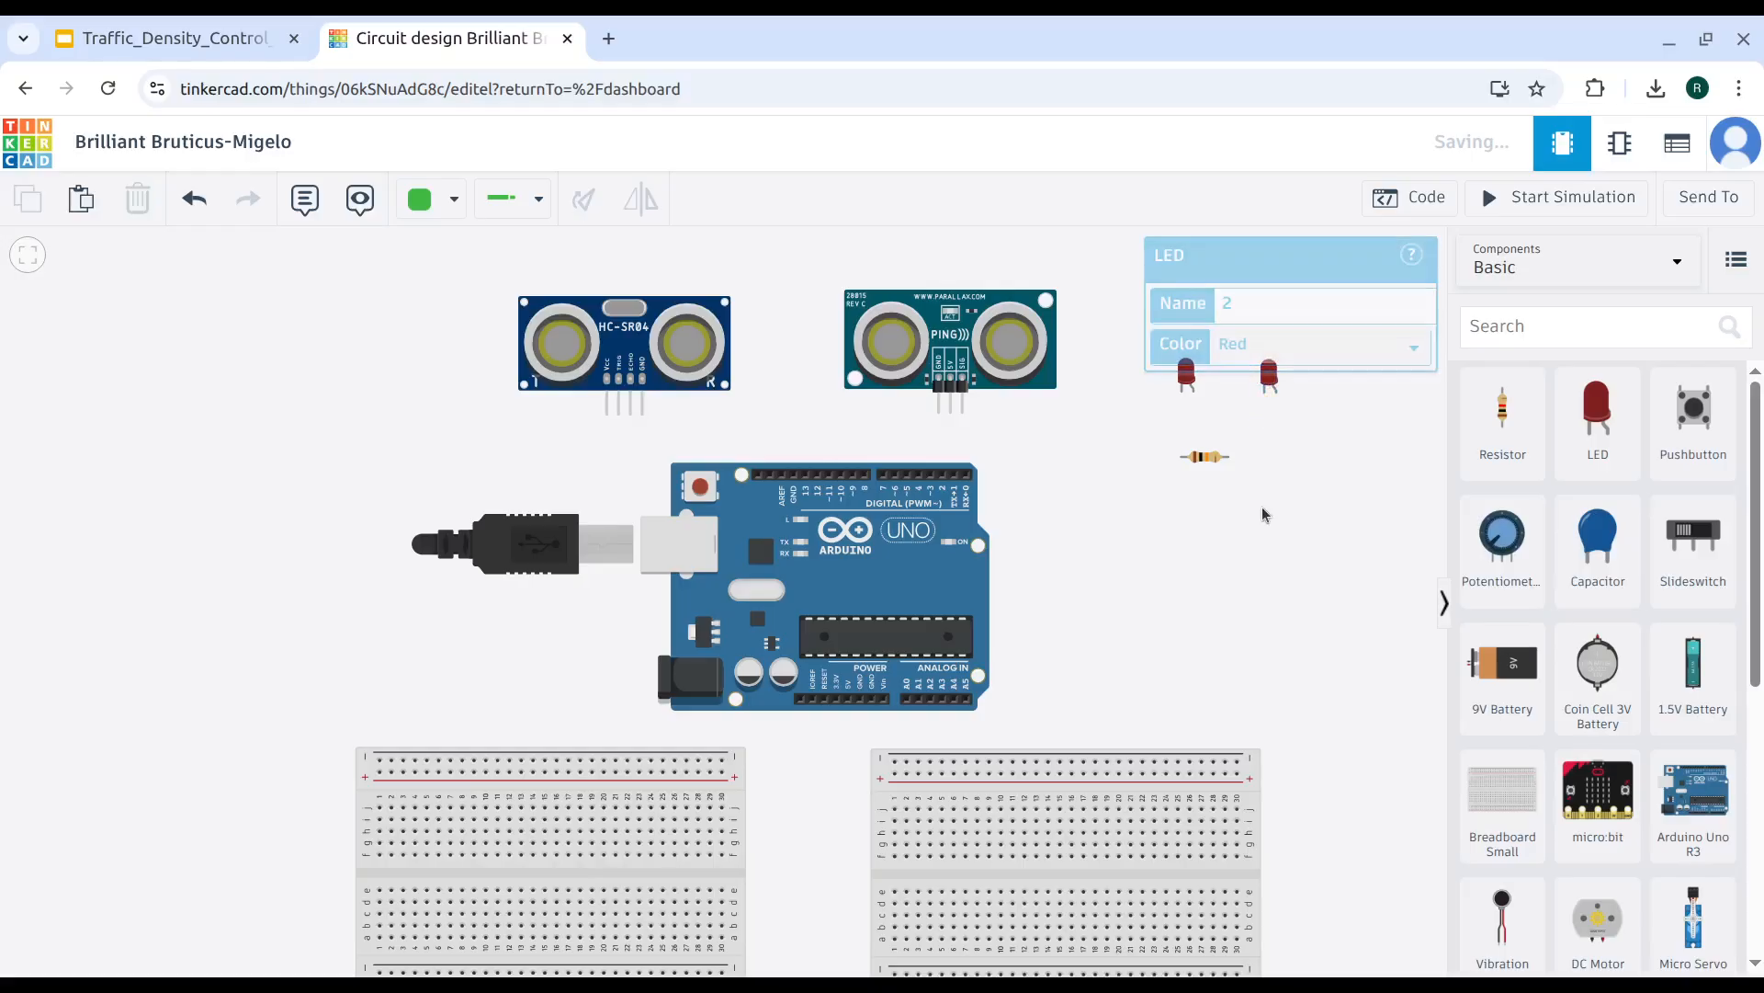
{"action": "key", "text": "ctrl+v"}
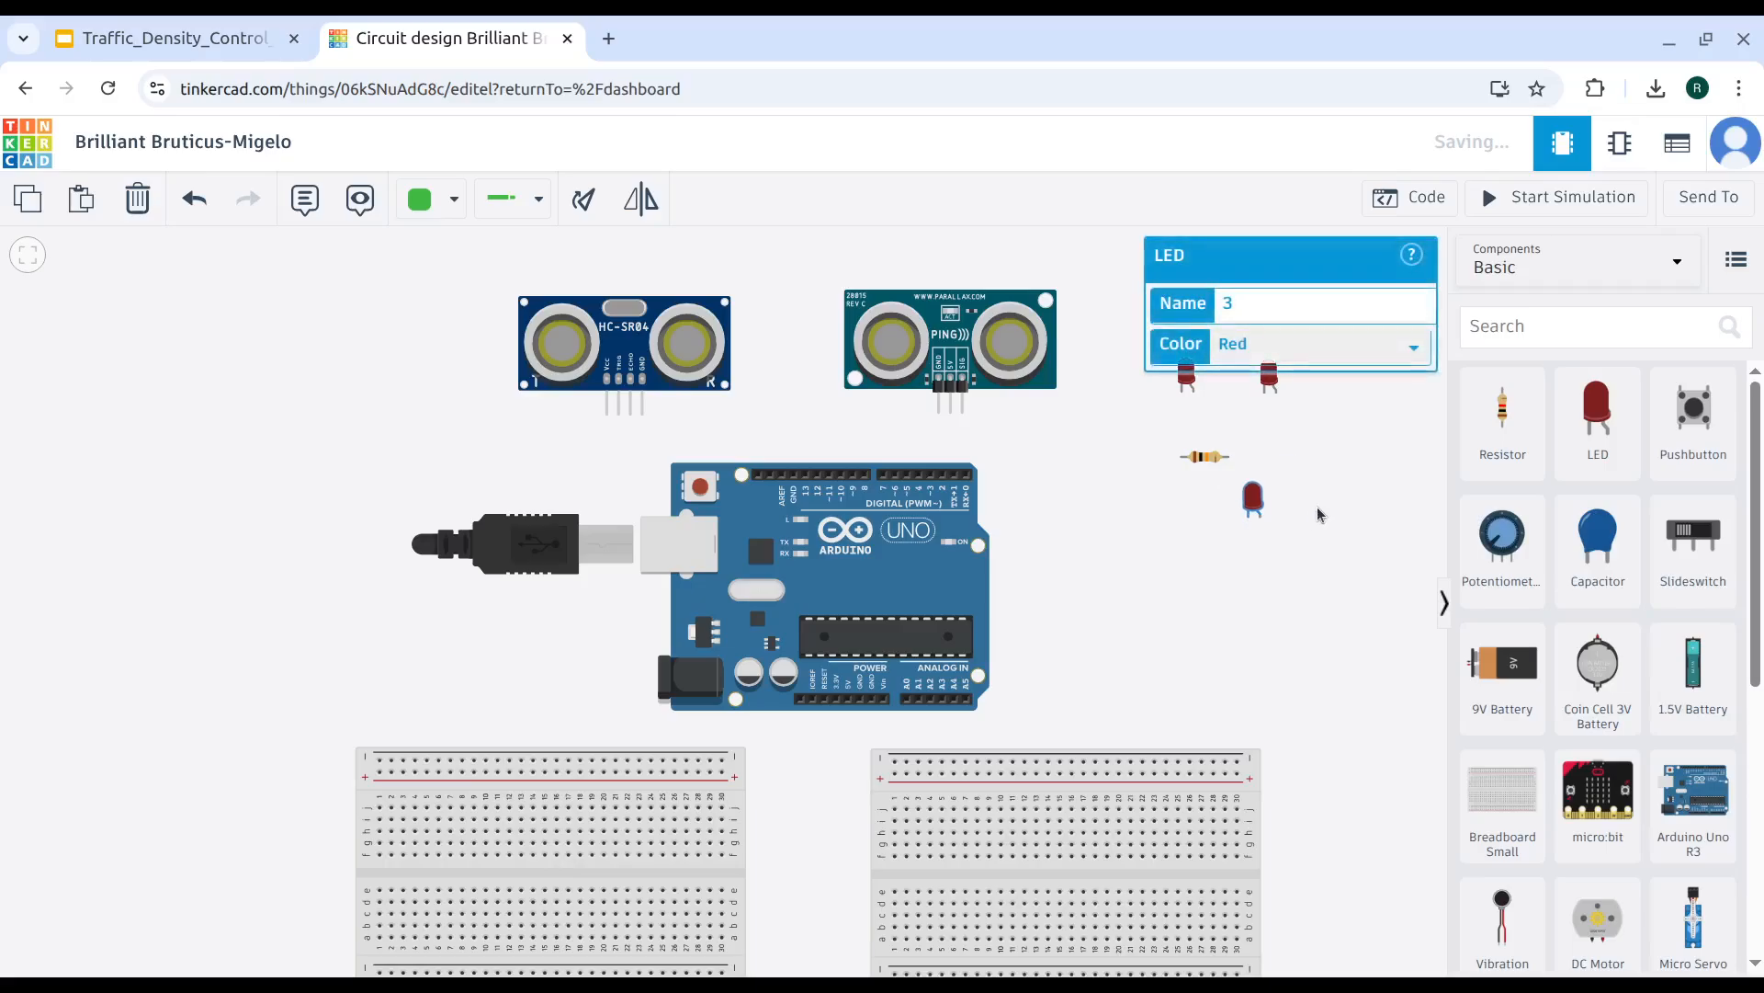
{"action": "key", "text": "ctrl+v"}
{"action": "key", "text": "ctrl+v"}
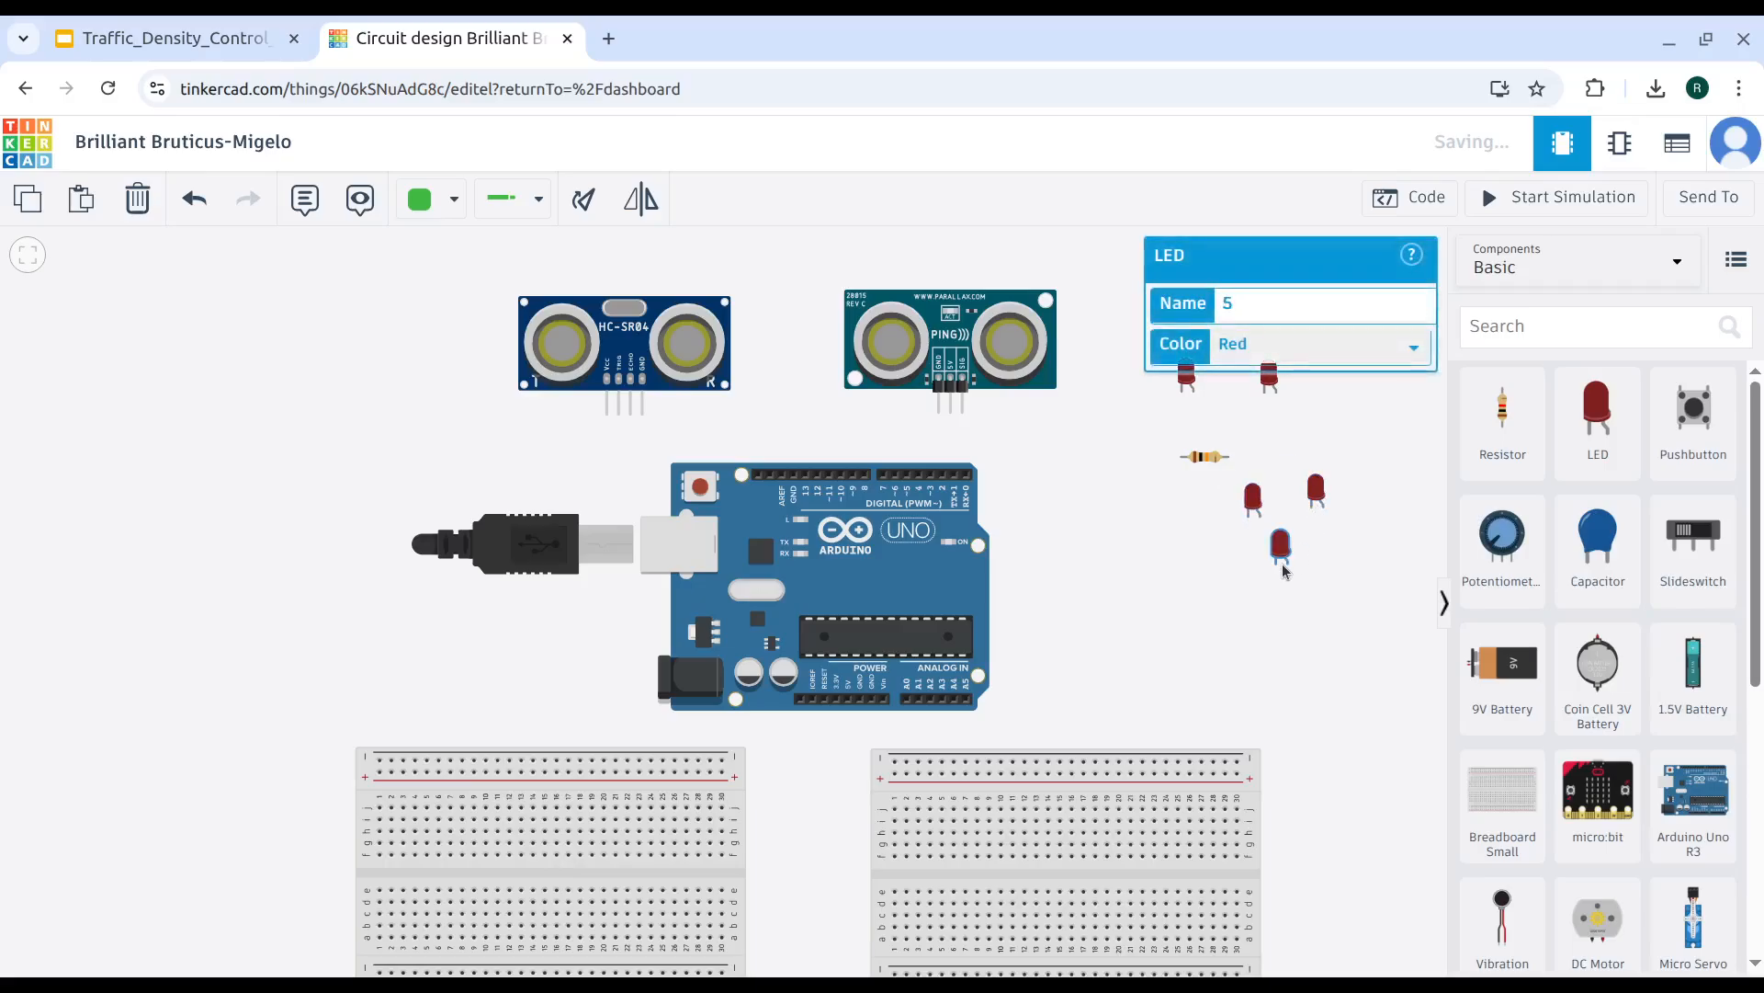
{"action": "left_click_drag", "start_coordinate": [1284, 571], "coordinate": [1314, 565]}
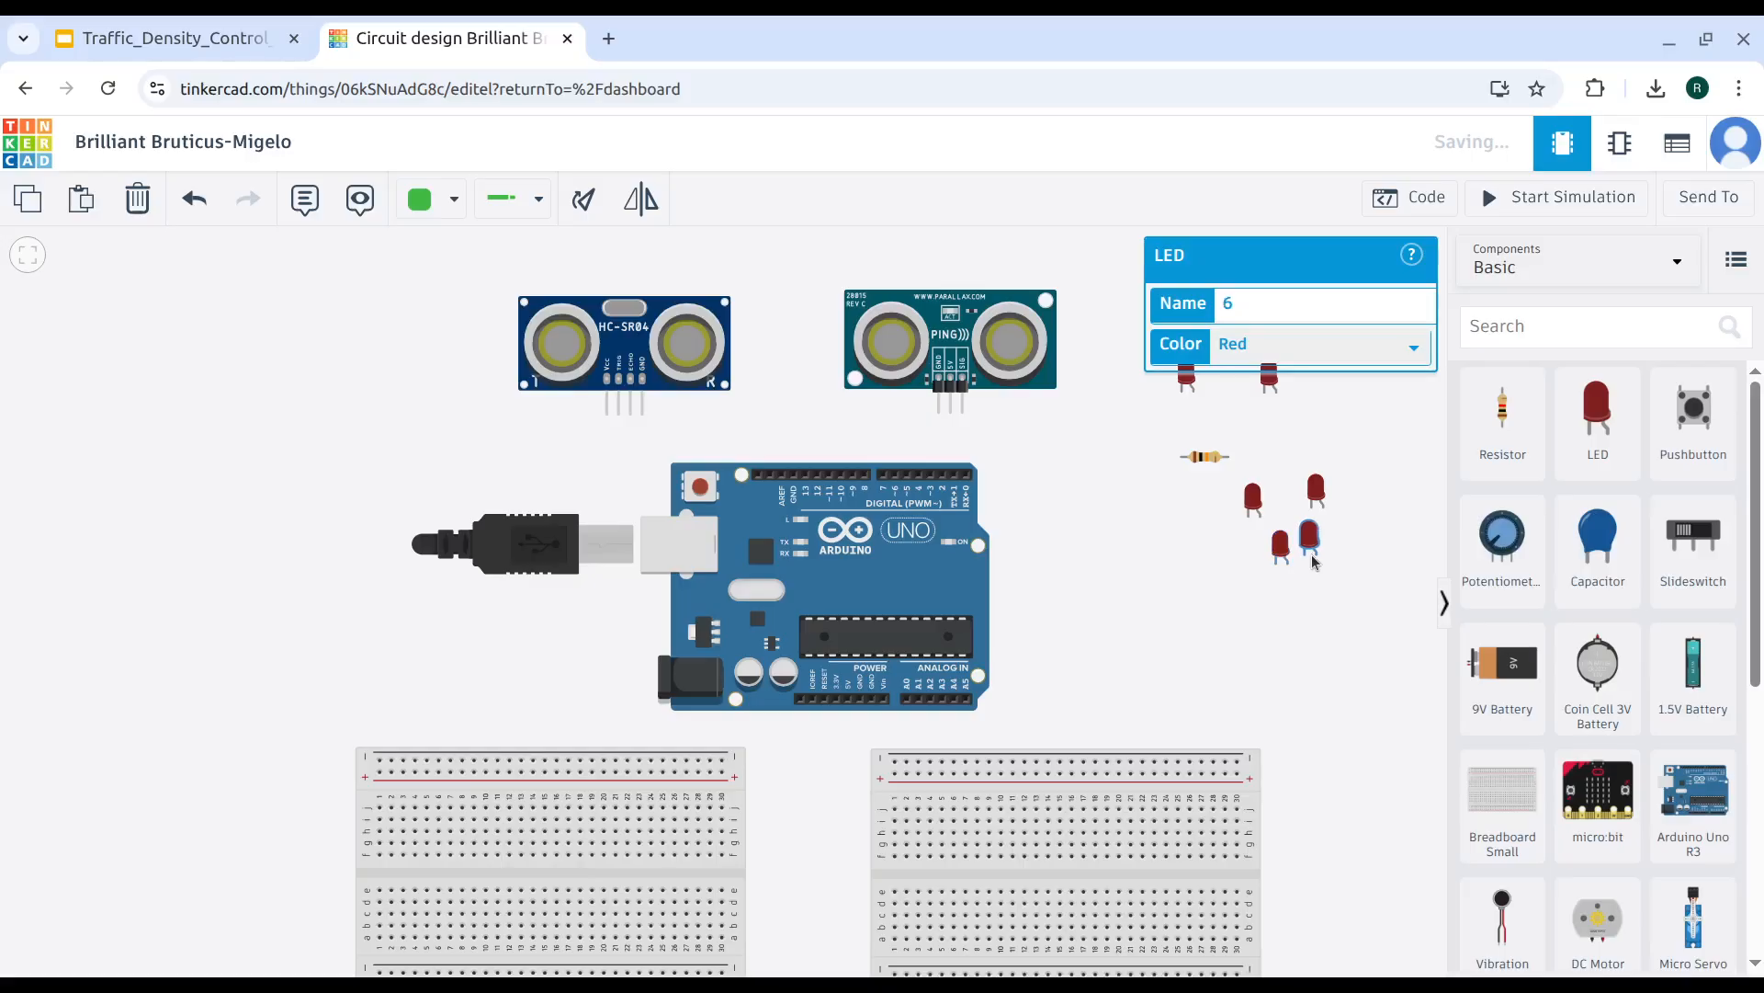
Recolour four of the duplicated LEDs, making two green and two yellow.
{"action": "left_click", "coordinate": [1250, 511]}
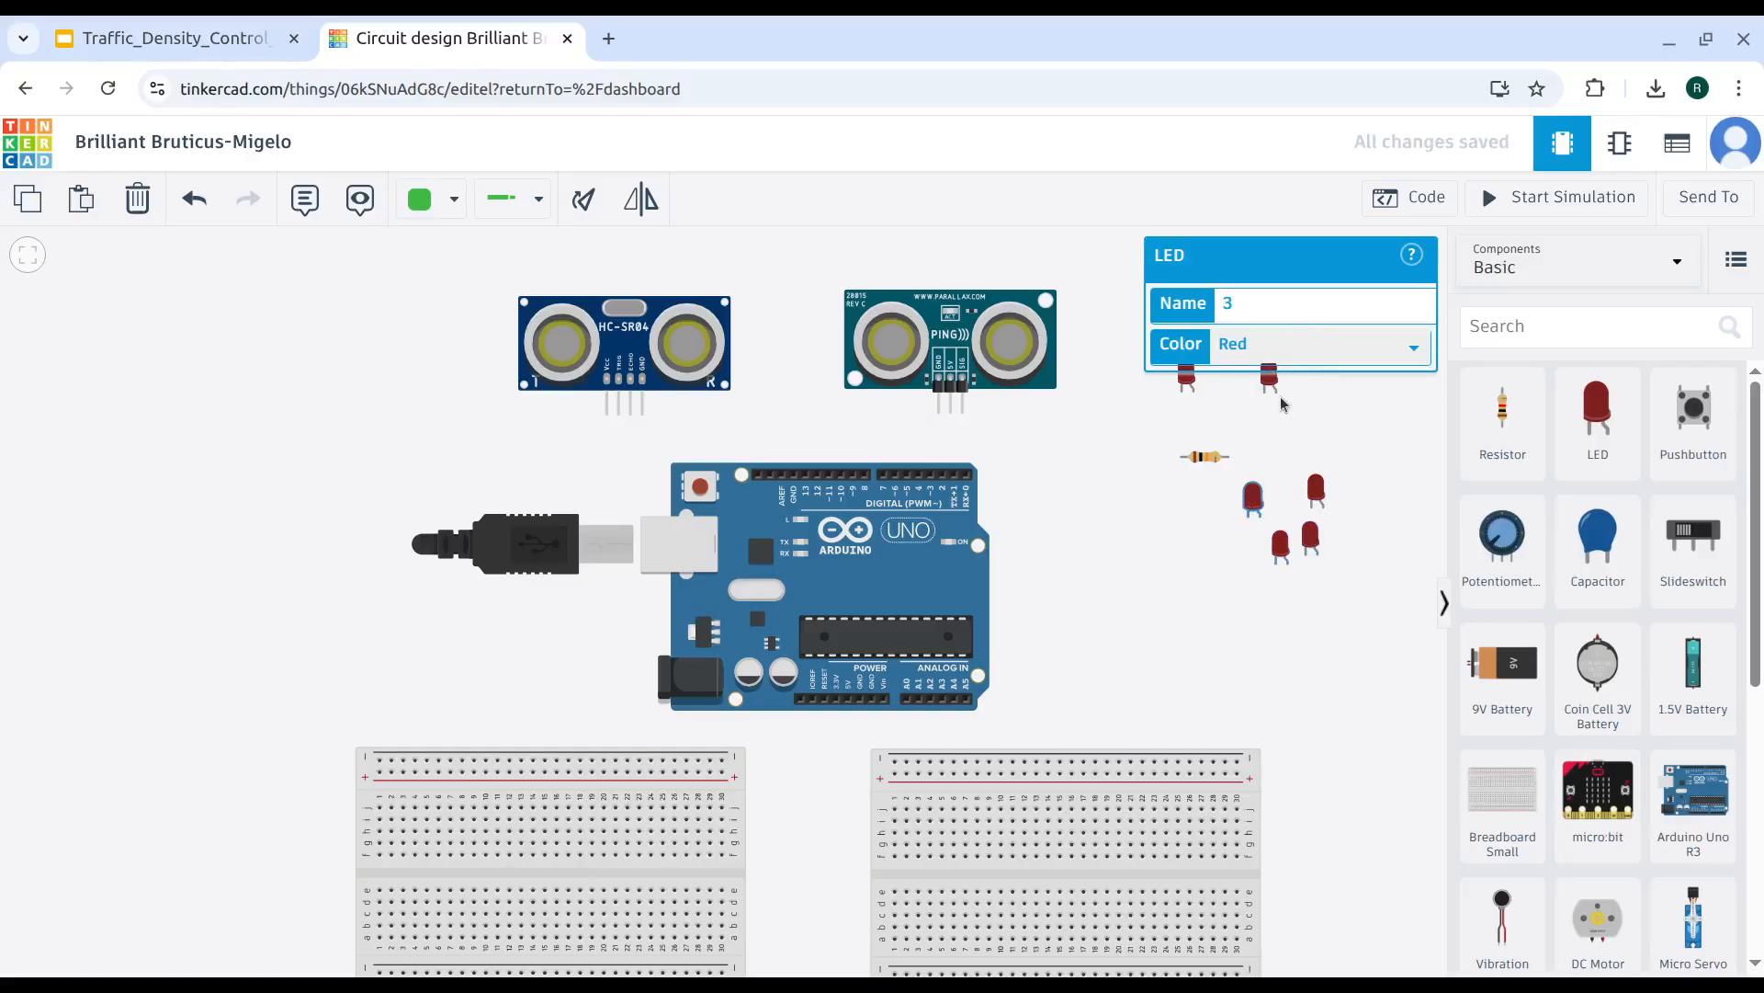
{"action": "left_click", "coordinate": [1287, 342]}
{"action": "left_click", "coordinate": [1287, 404]}
{"action": "left_click", "coordinate": [1316, 489]}
{"action": "left_click", "coordinate": [1287, 343]}
{"action": "left_click", "coordinate": [1286, 405]}
{"action": "left_click", "coordinate": [1280, 544]}
{"action": "left_click", "coordinate": [1286, 343]}
{"action": "left_click", "coordinate": [1286, 460]}
{"action": "left_click", "coordinate": [1310, 538]}
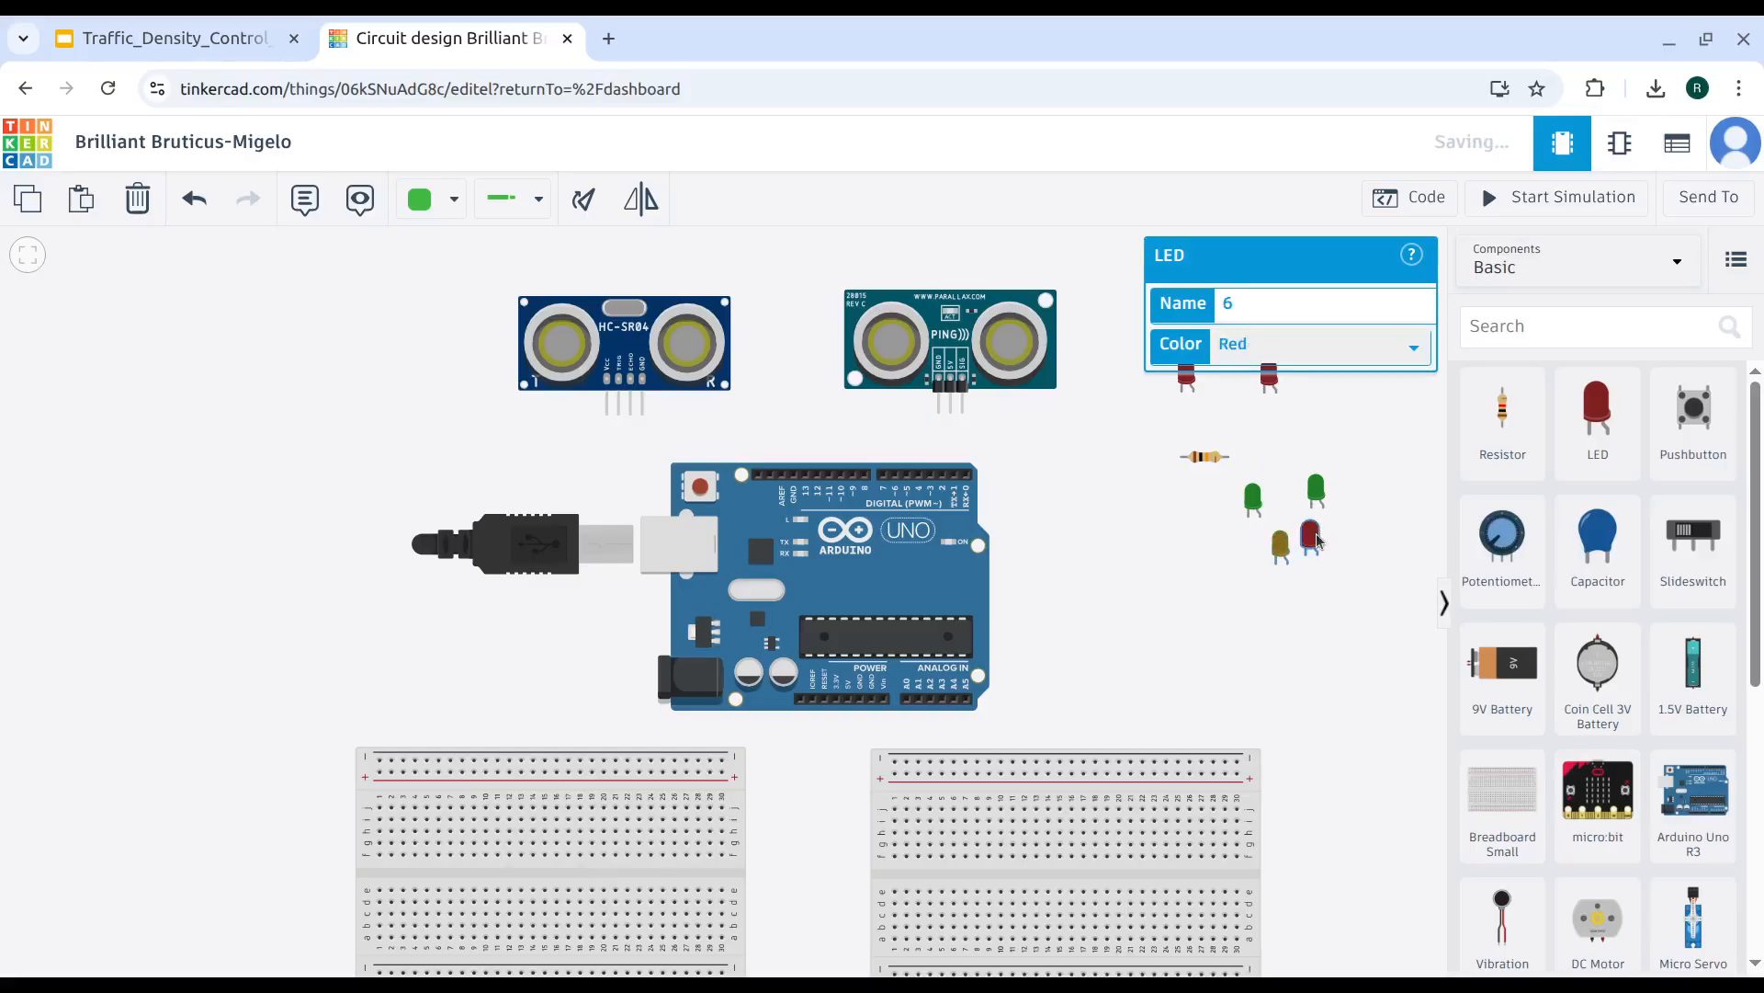
{"action": "left_click", "coordinate": [1279, 416]}
Set the resistor's resistance to 0.33 kΩ.
{"action": "left_click", "coordinate": [1206, 457]}
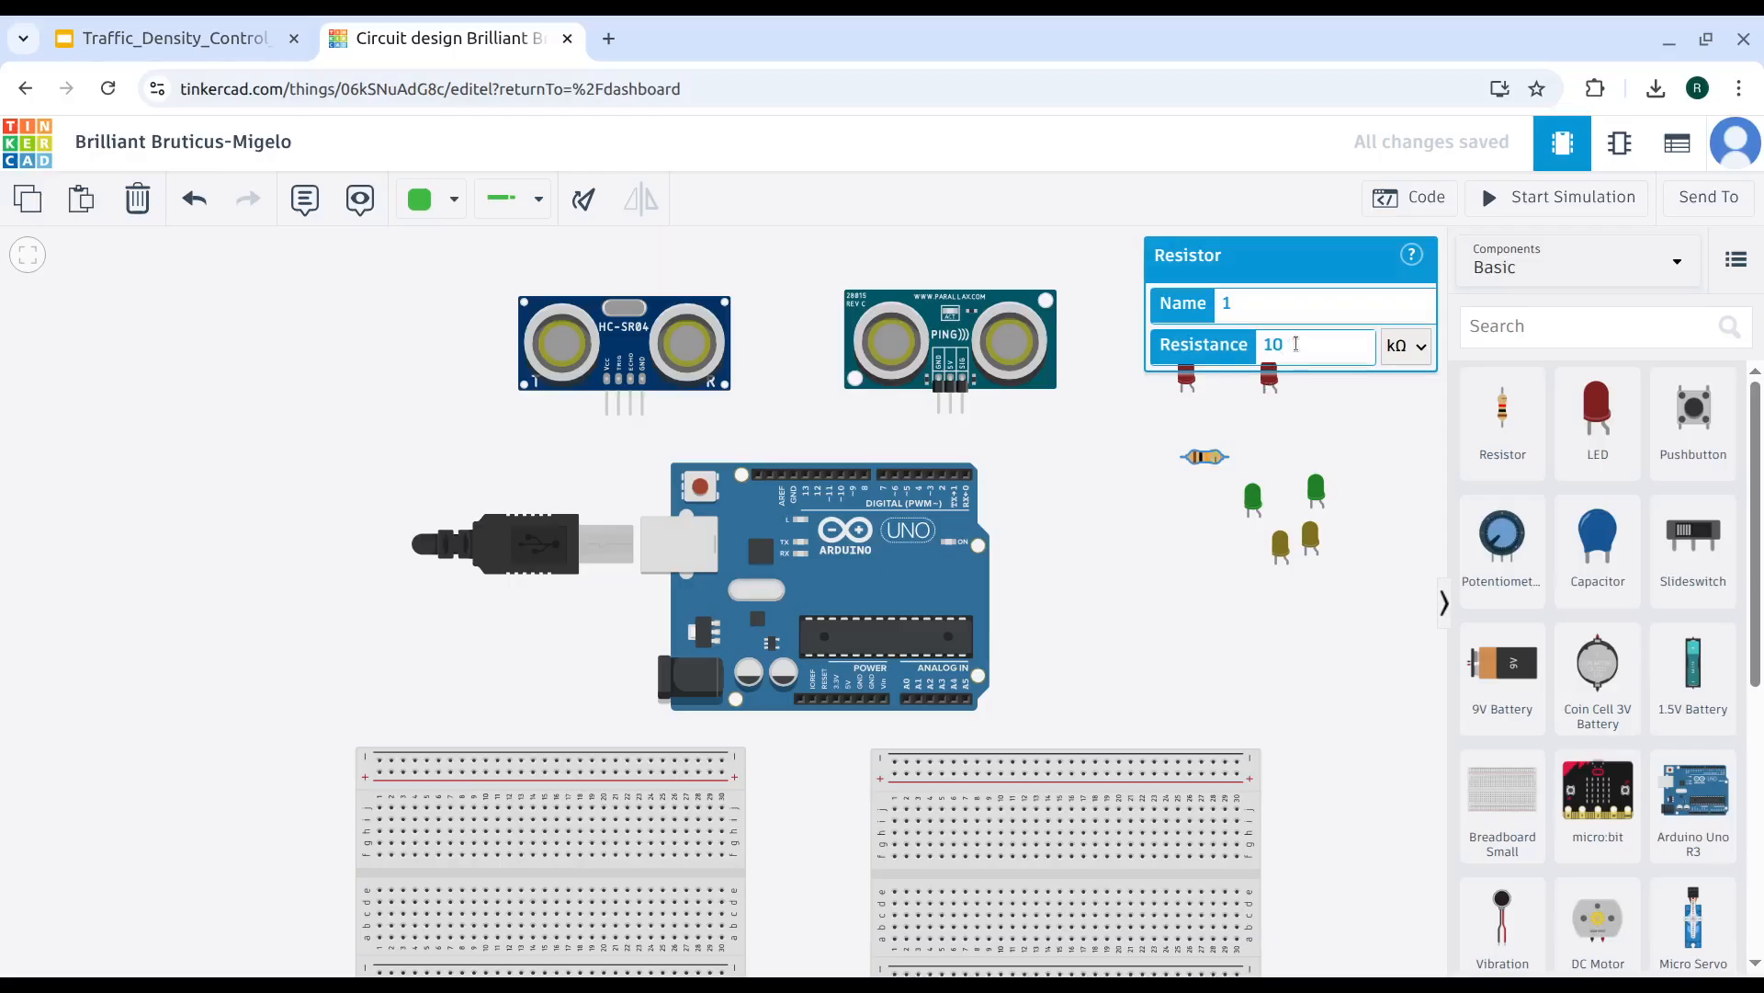
{"action": "left_click_drag", "start_coordinate": [1296, 343], "coordinate": [1257, 341]}
{"action": "type", "text": "0.33"}
{"action": "left_click", "coordinate": [1355, 448]}
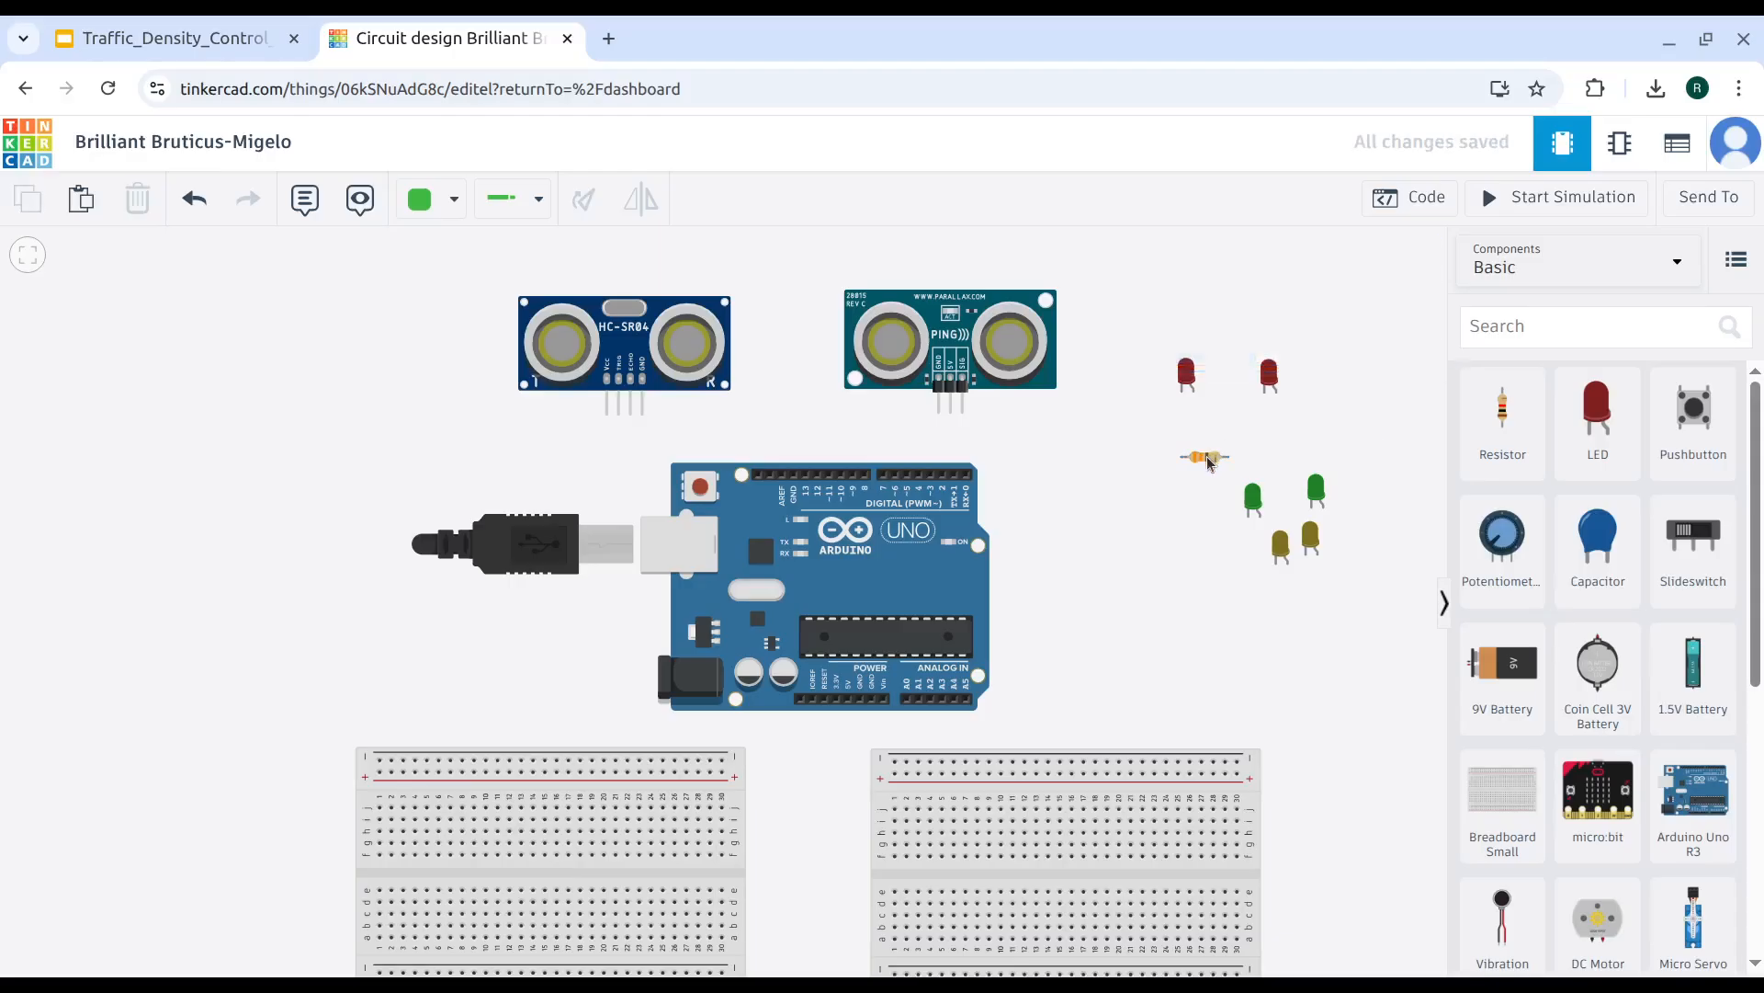
Duplicate the 0.33 kΩ resistor five times, stacking the copies to the right of the Arduino.
{"action": "left_click", "coordinate": [1208, 458]}
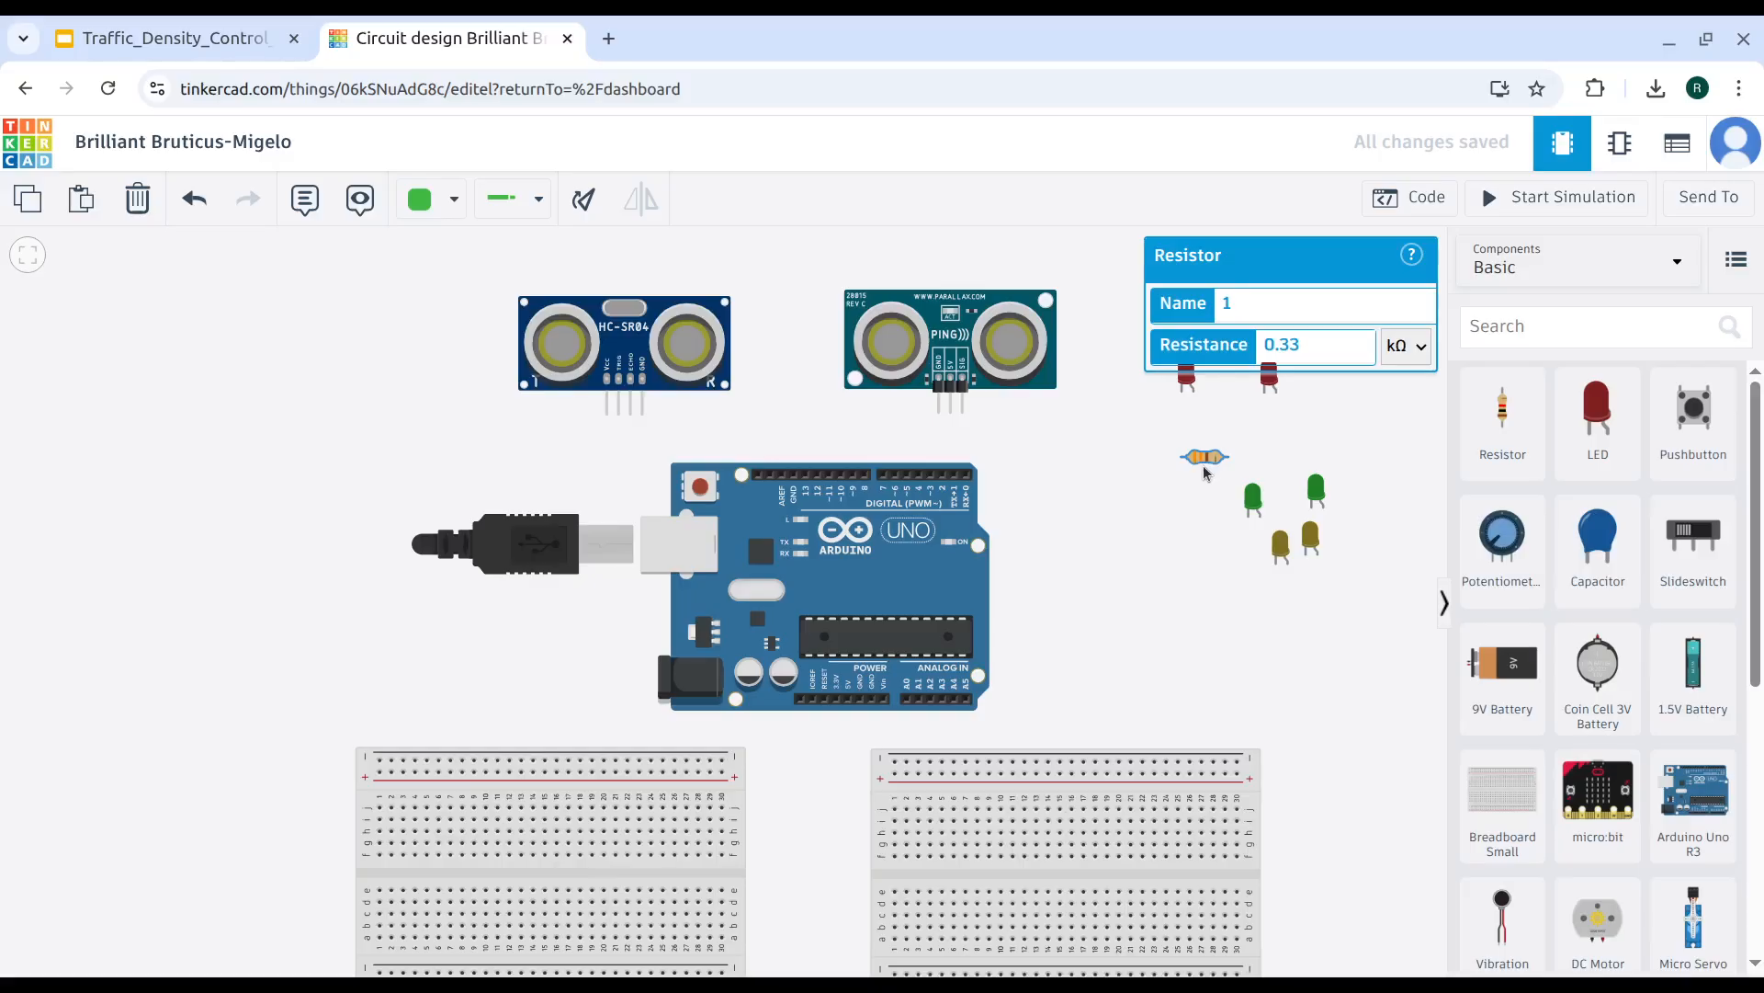
{"action": "left_click", "coordinate": [1132, 532]}
{"action": "key", "text": "ctrl+v"}
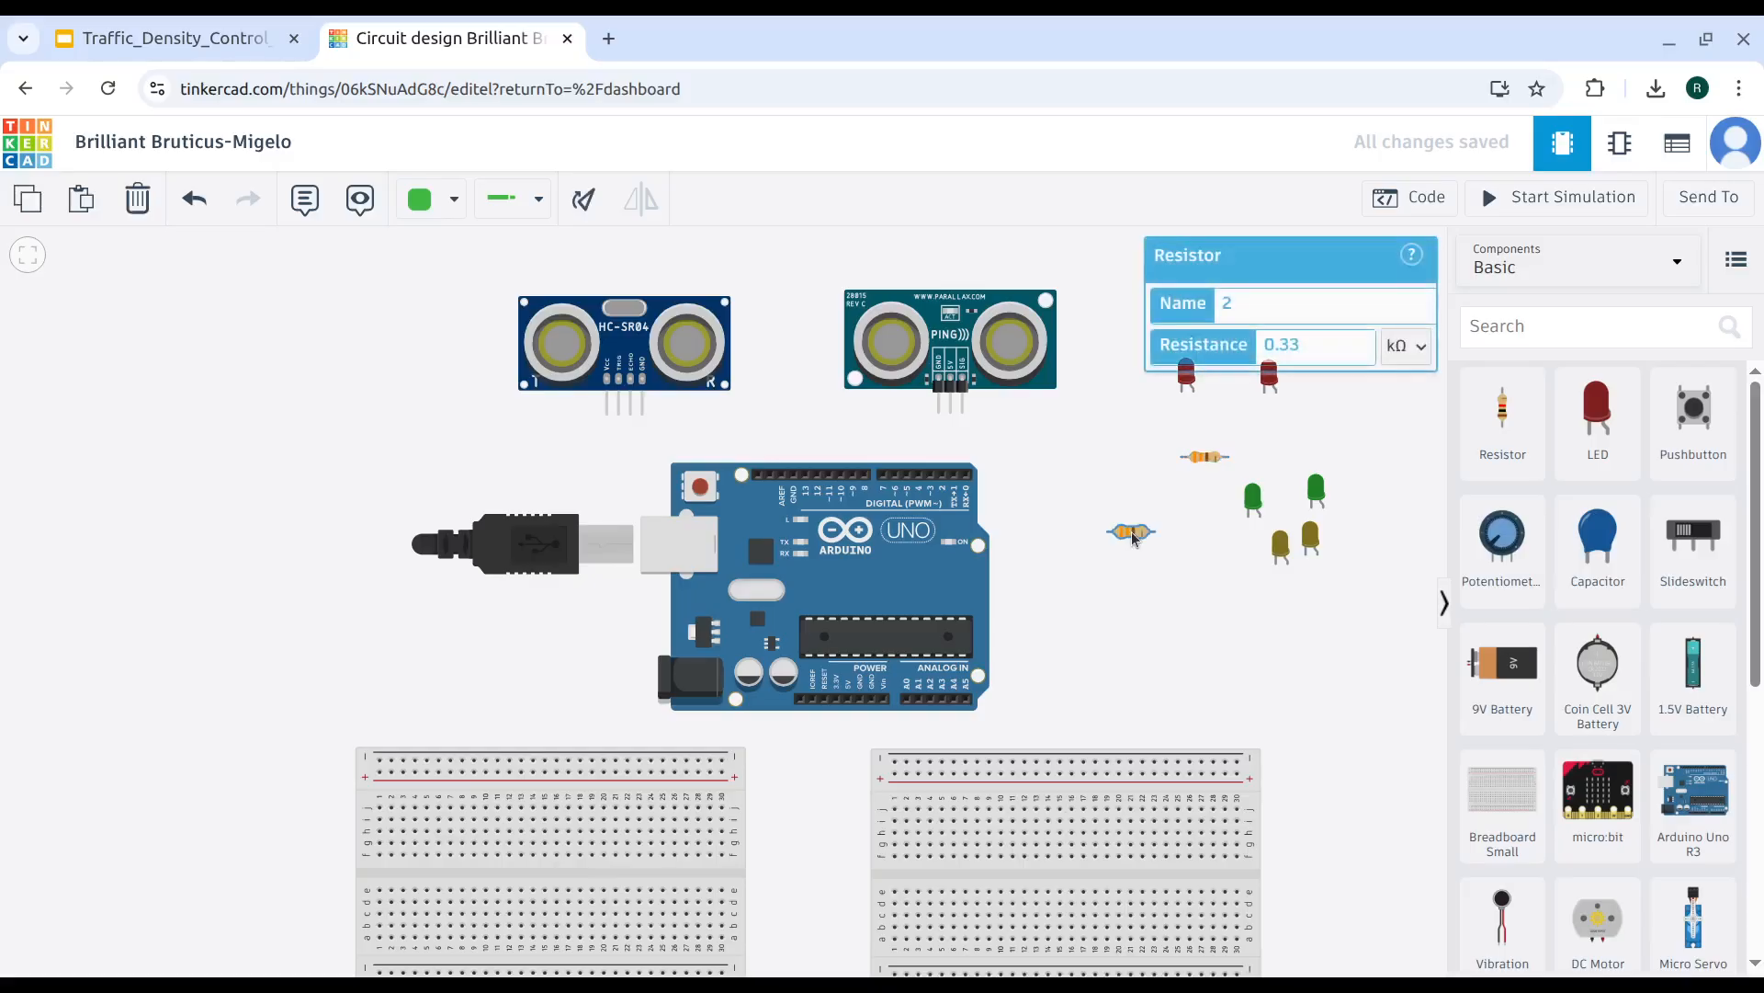
{"action": "key", "text": "ctrl+v"}
{"action": "key", "text": "ctrl+v"}
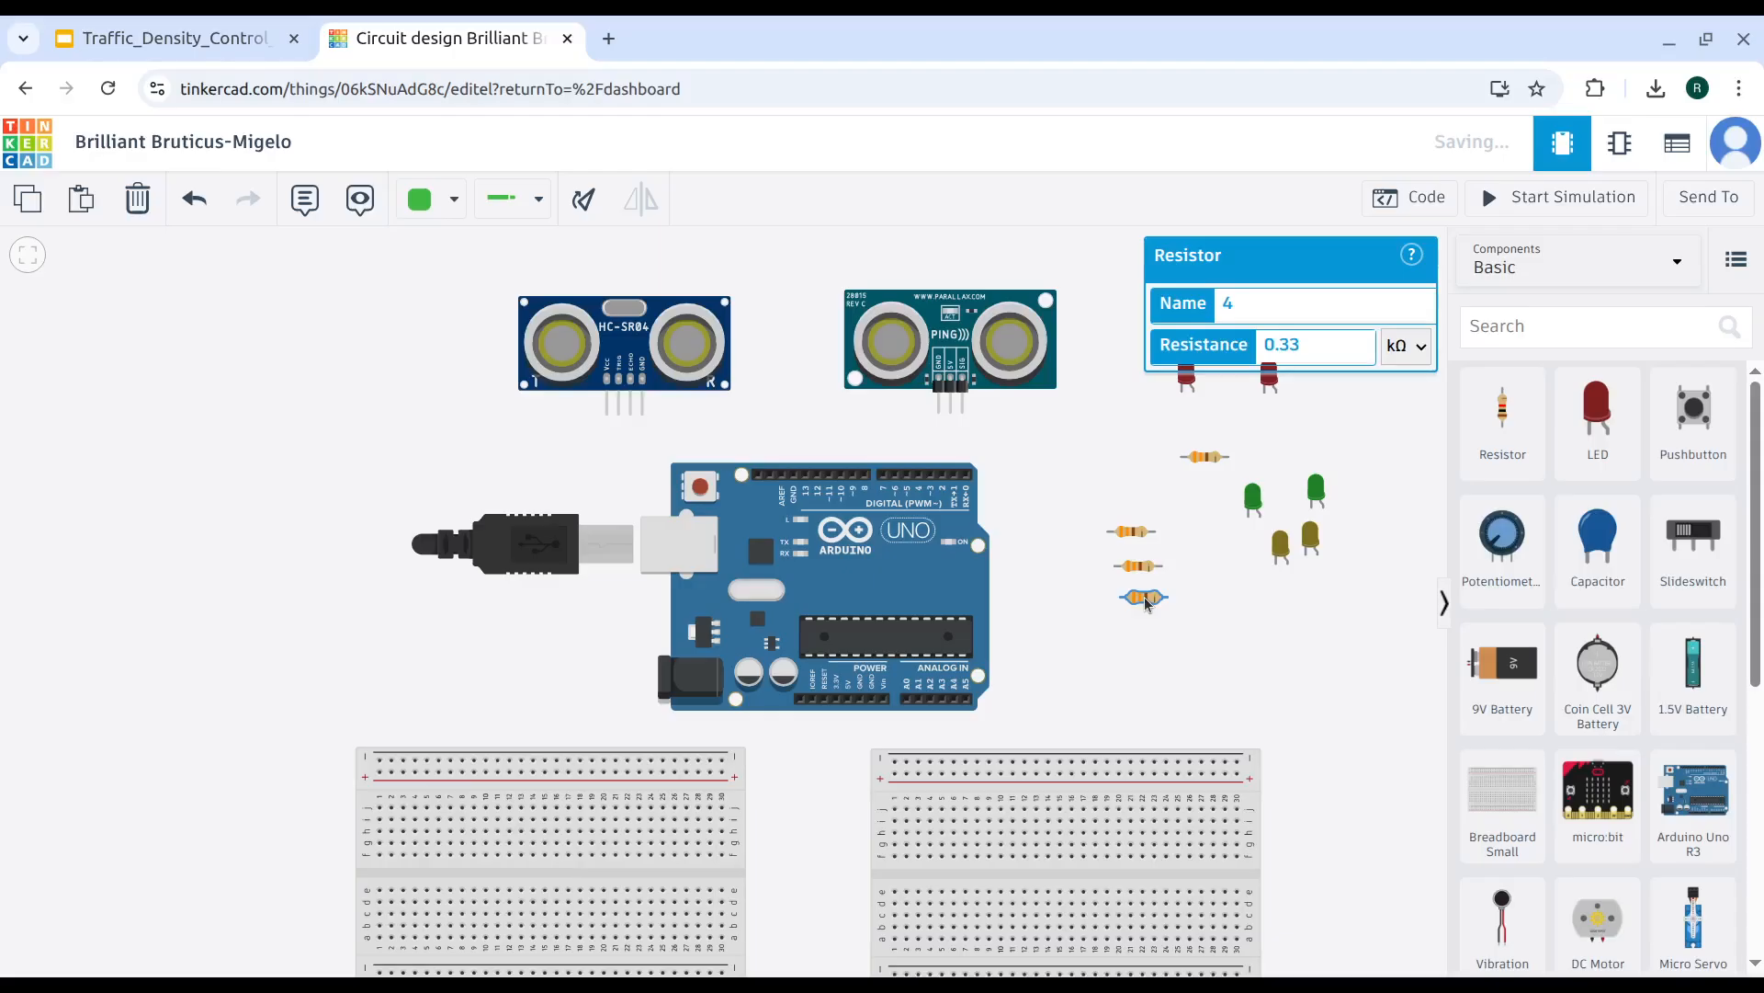
{"action": "key", "text": "ctrl+v"}
{"action": "key", "text": "ctrl+v"}
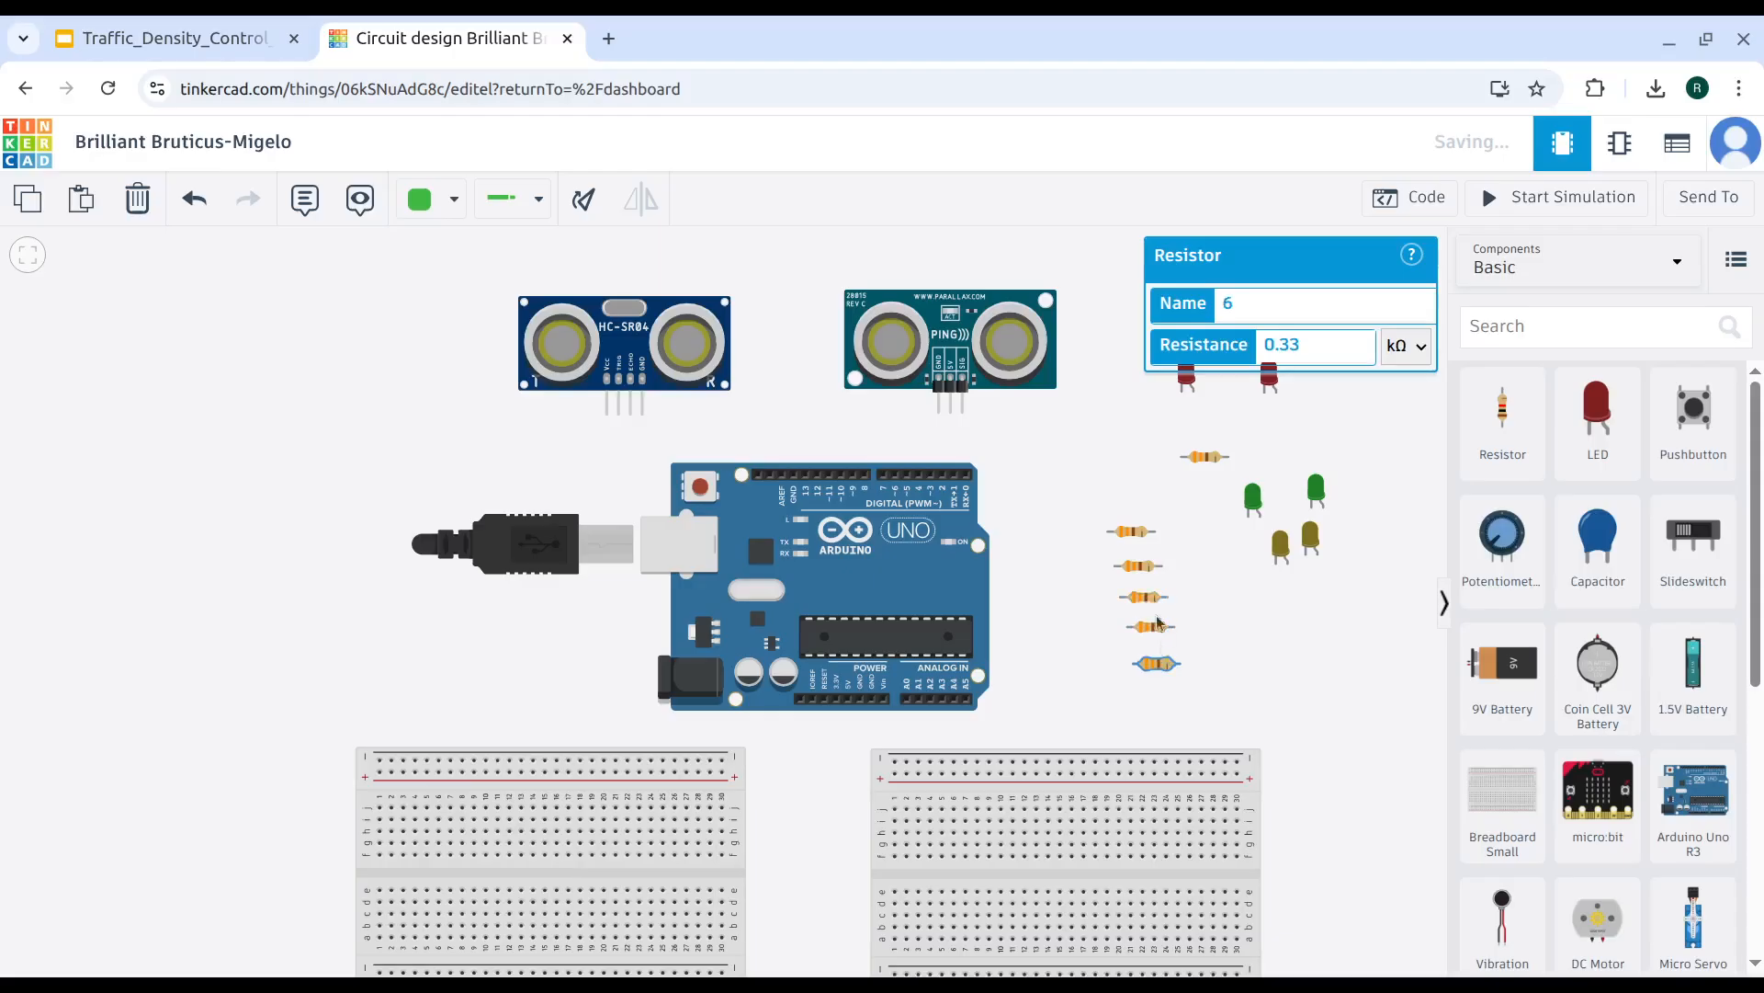
Rotate both red LEDs by half a turn so their legs point upward.
{"action": "scroll", "coordinate": [1204, 583], "scroll_direction": "down", "scroll_amount": 1}
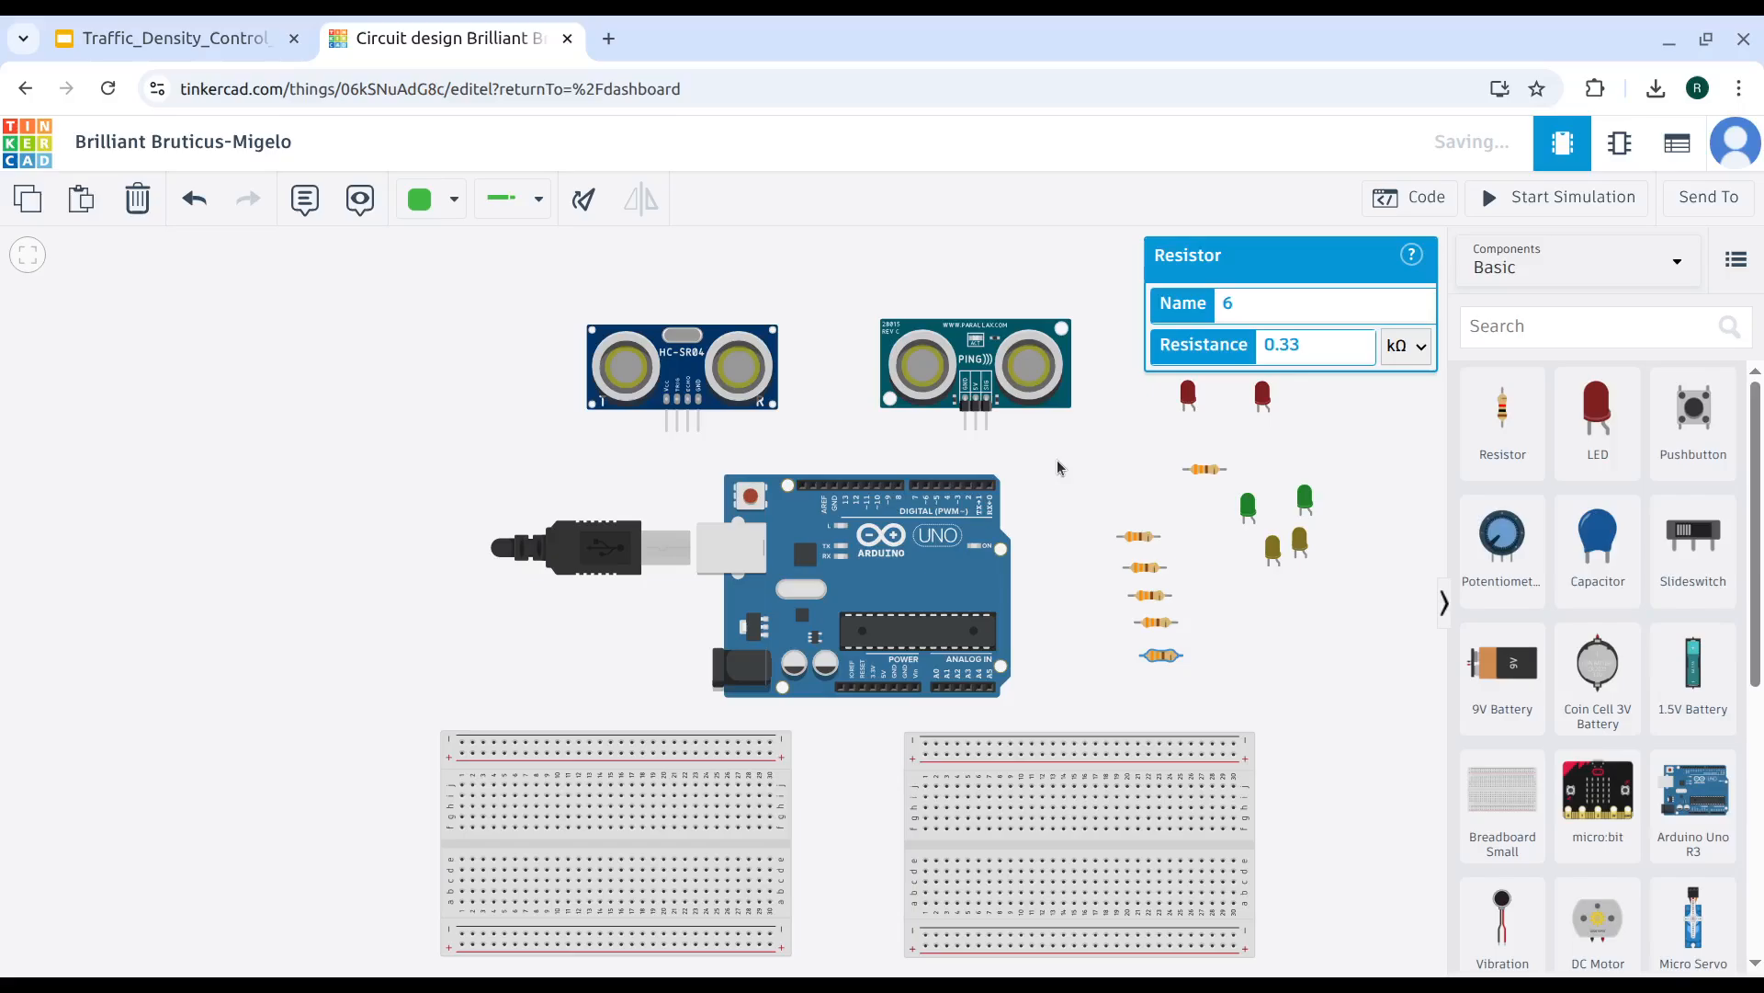
{"action": "left_click_drag", "start_coordinate": [1046, 403], "coordinate": [904, 372]}
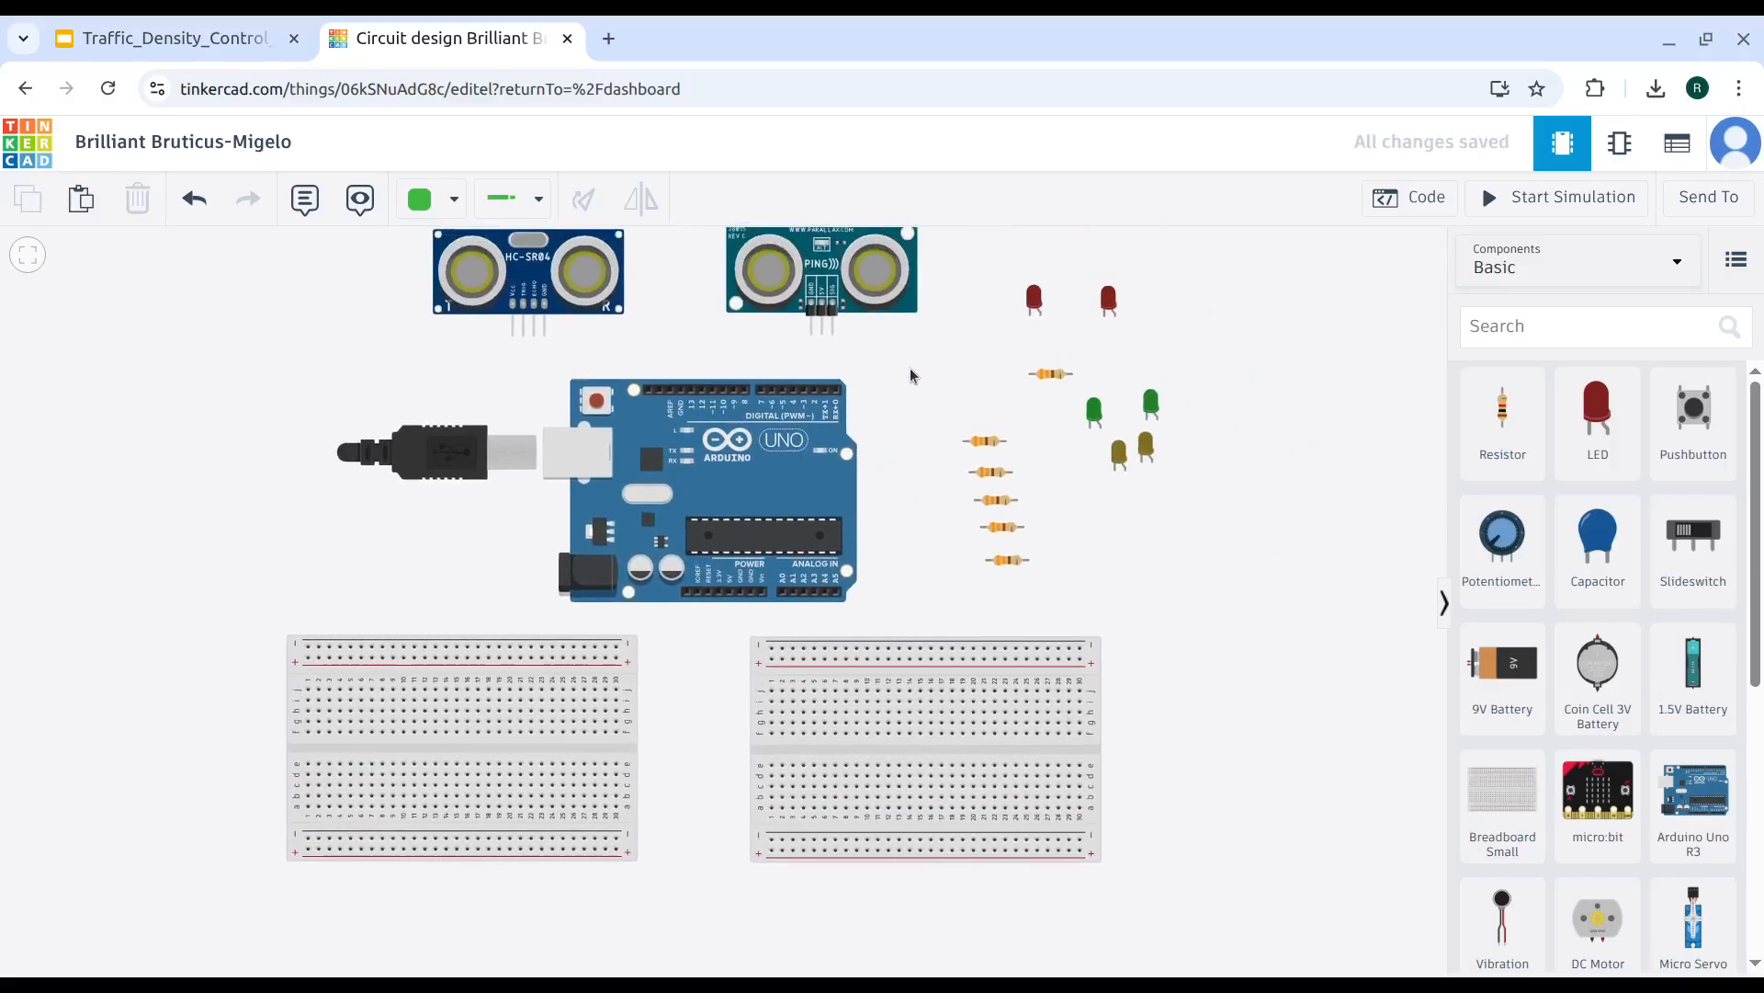
{"action": "left_click", "coordinate": [1035, 299]}
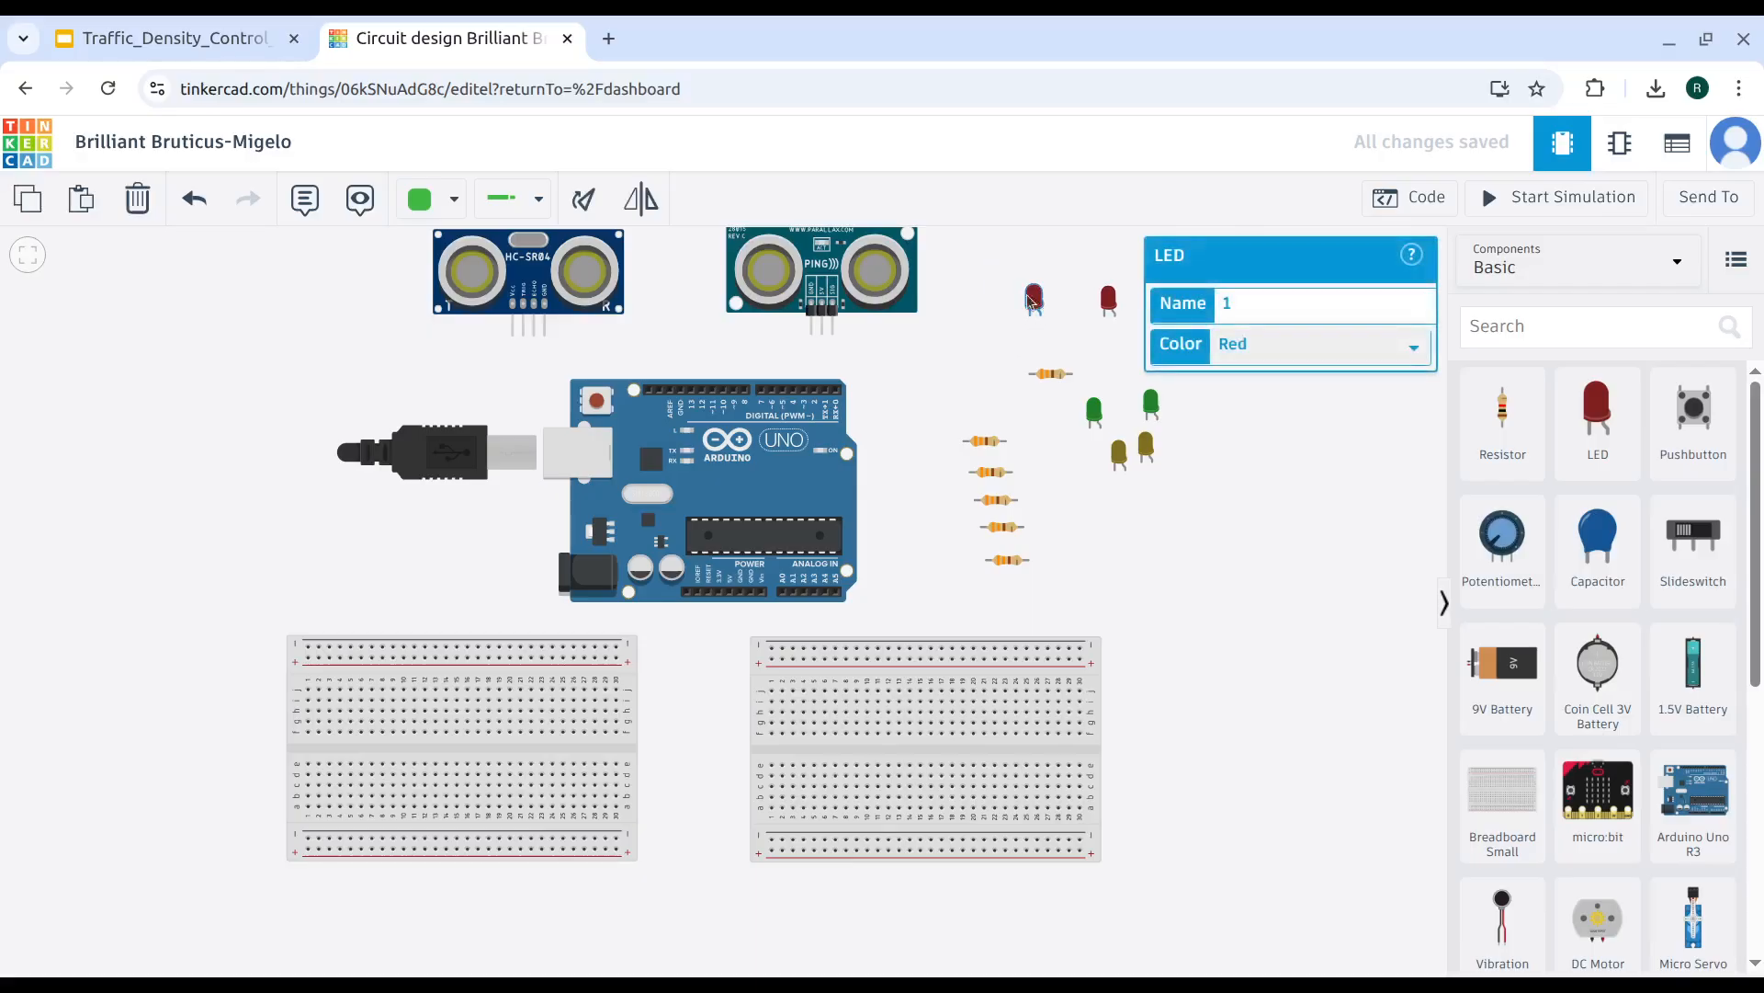
{"action": "left_click", "coordinate": [588, 202]}
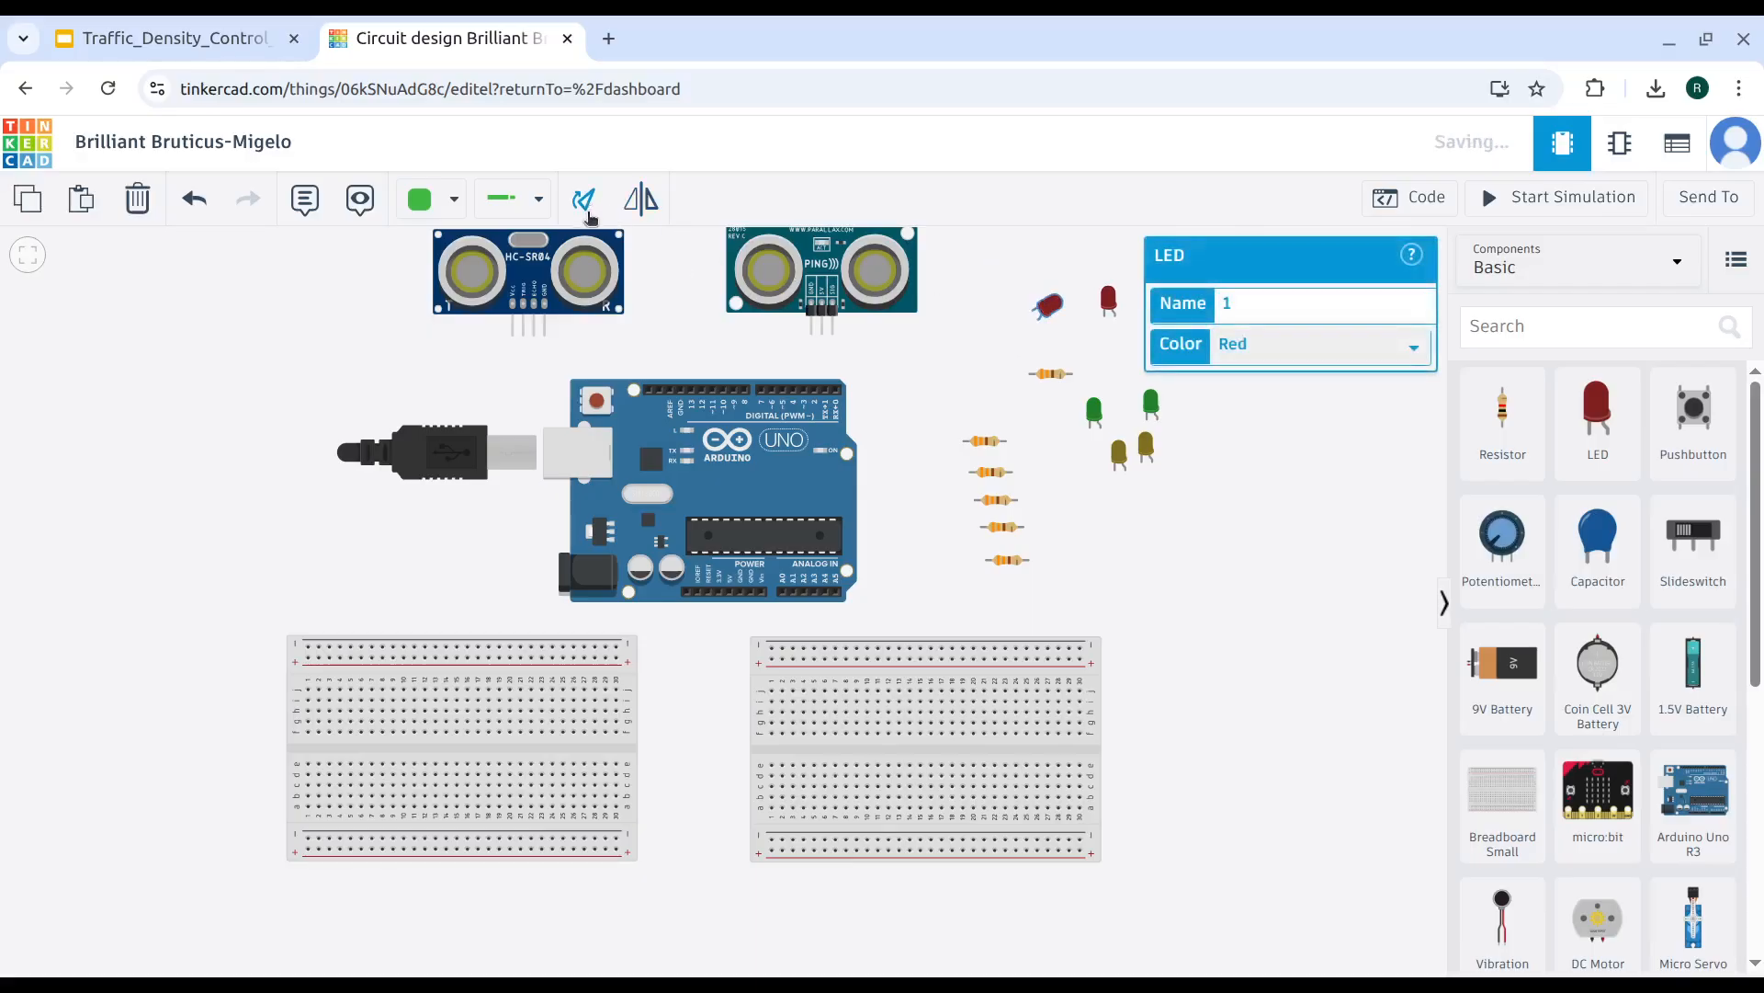
{"action": "left_click", "coordinate": [585, 202]}
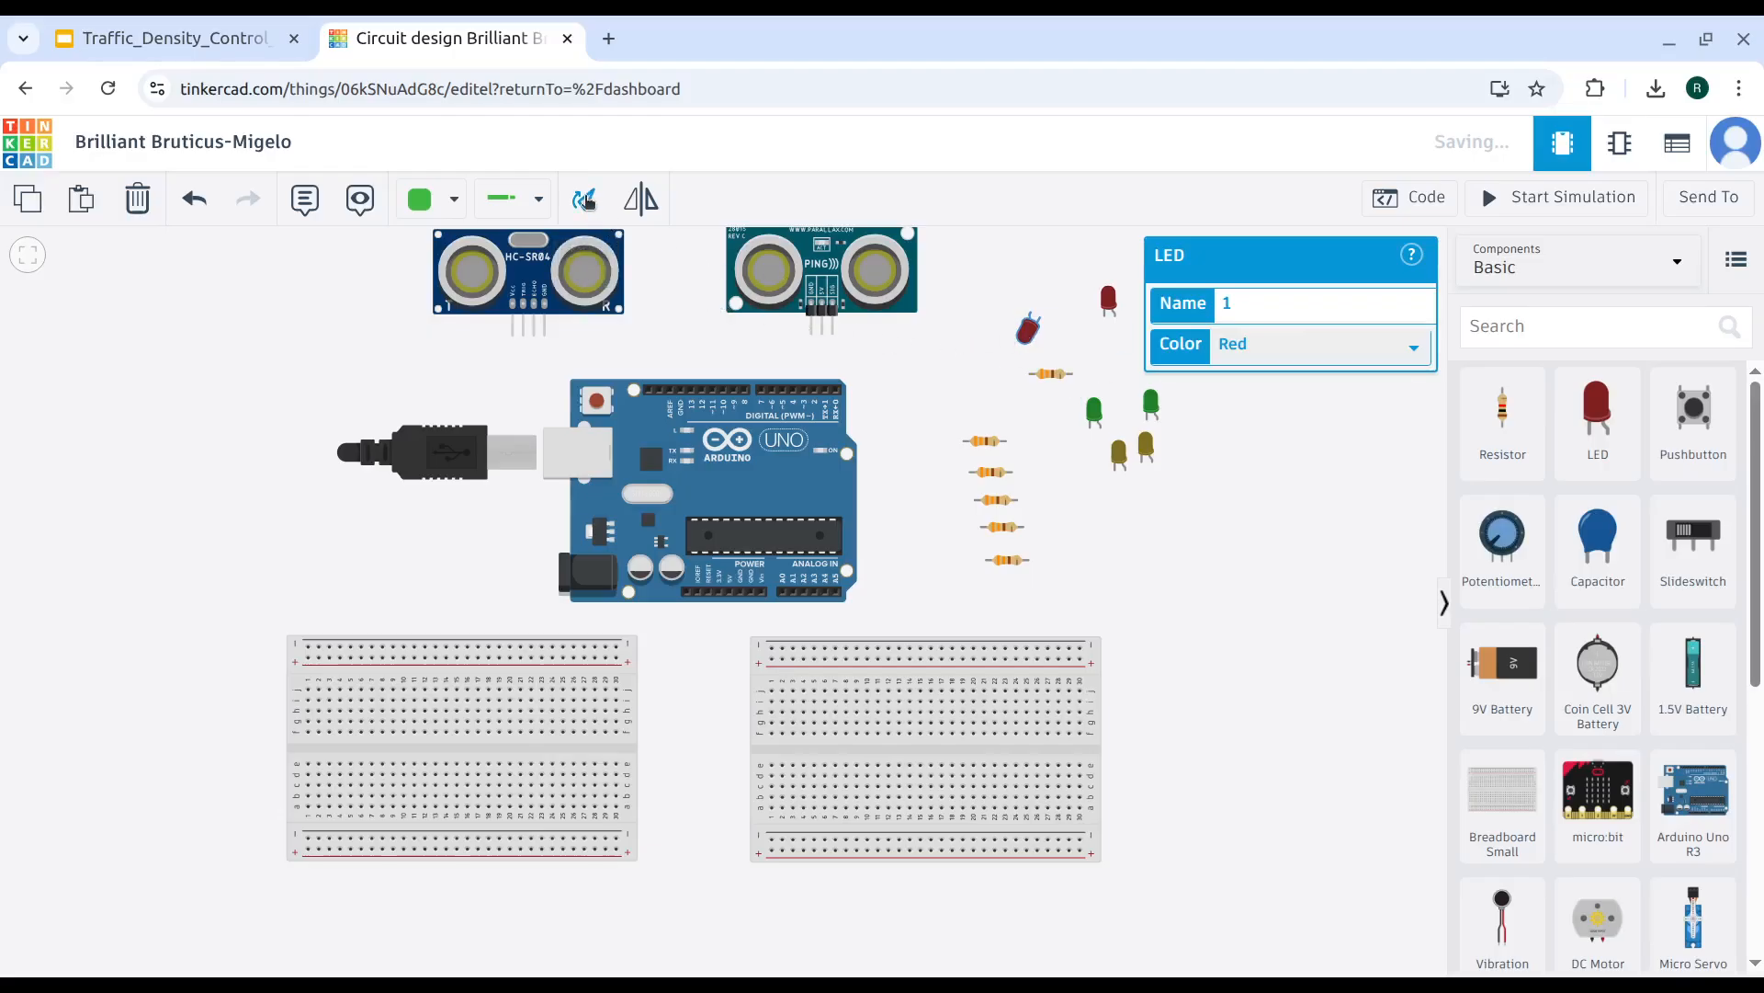
{"action": "left_click", "coordinate": [584, 199]}
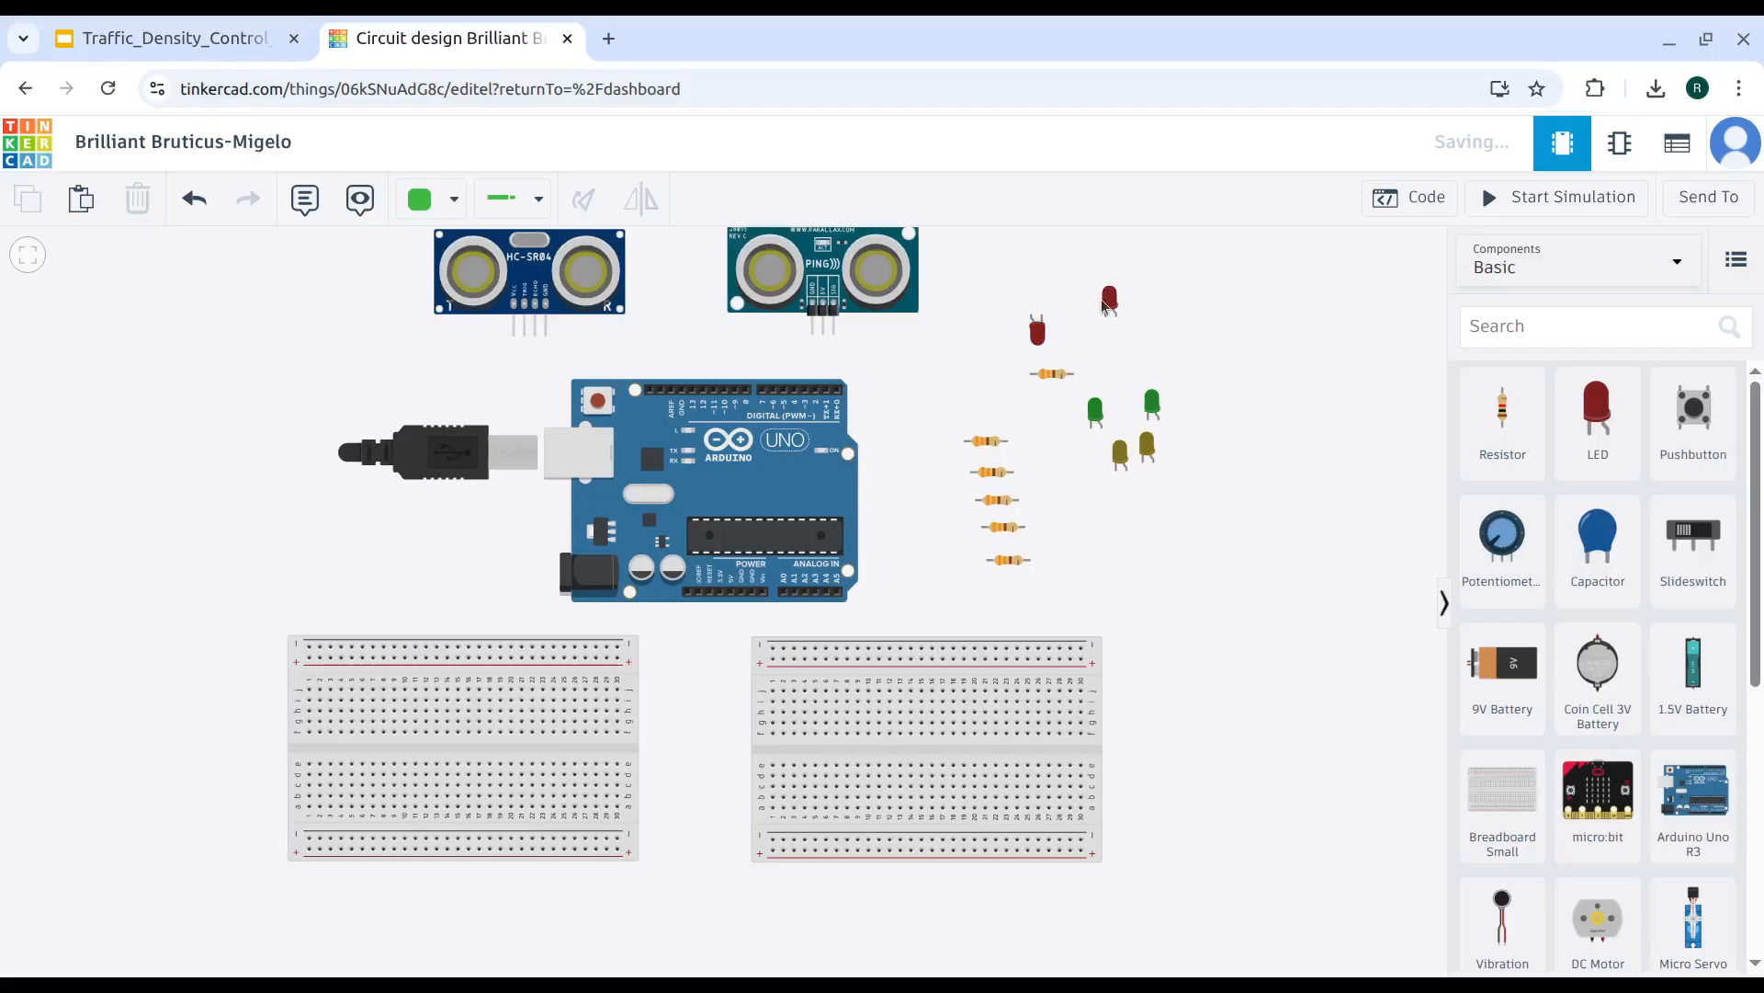
{"action": "left_click", "coordinate": [1109, 300]}
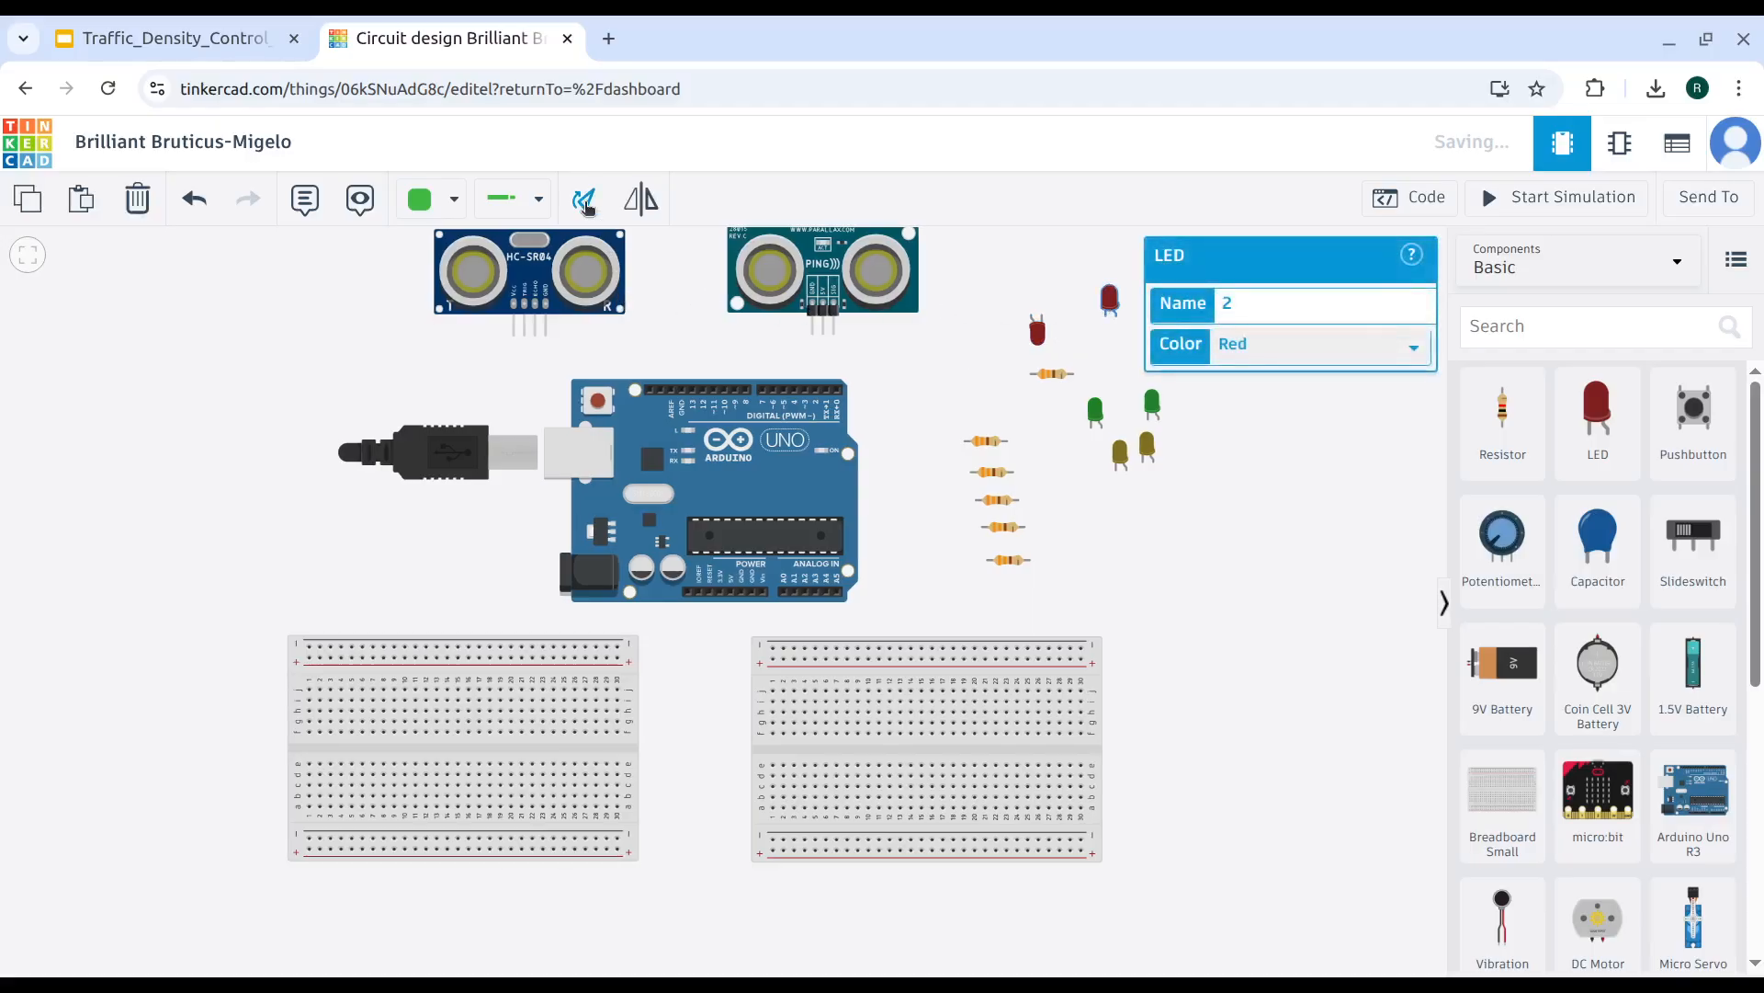
{"action": "left_click", "coordinate": [585, 204]}
{"action": "left_click", "coordinate": [586, 204]}
{"action": "left_click", "coordinate": [585, 204]}
{"action": "left_click", "coordinate": [585, 204]}
{"action": "left_click", "coordinate": [585, 204]}
Rotate both green LEDs by half a turn so their legs point upward.
{"action": "left_click", "coordinate": [1094, 410]}
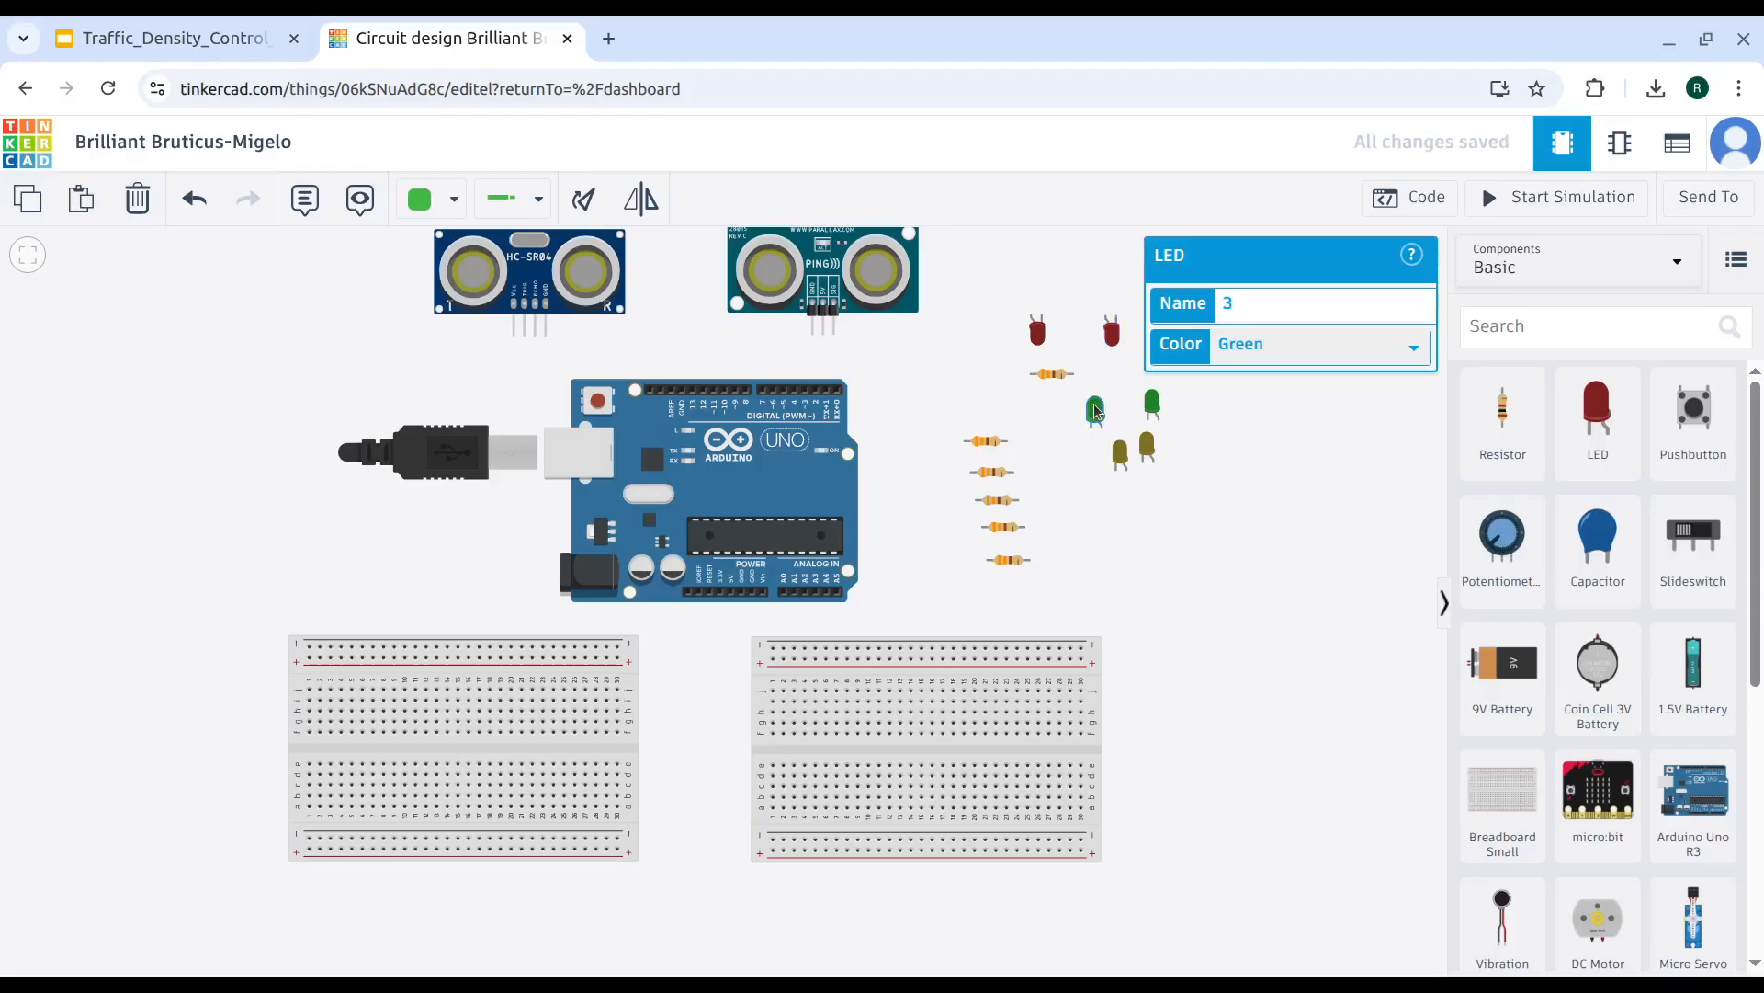
{"action": "left_click", "coordinate": [586, 202]}
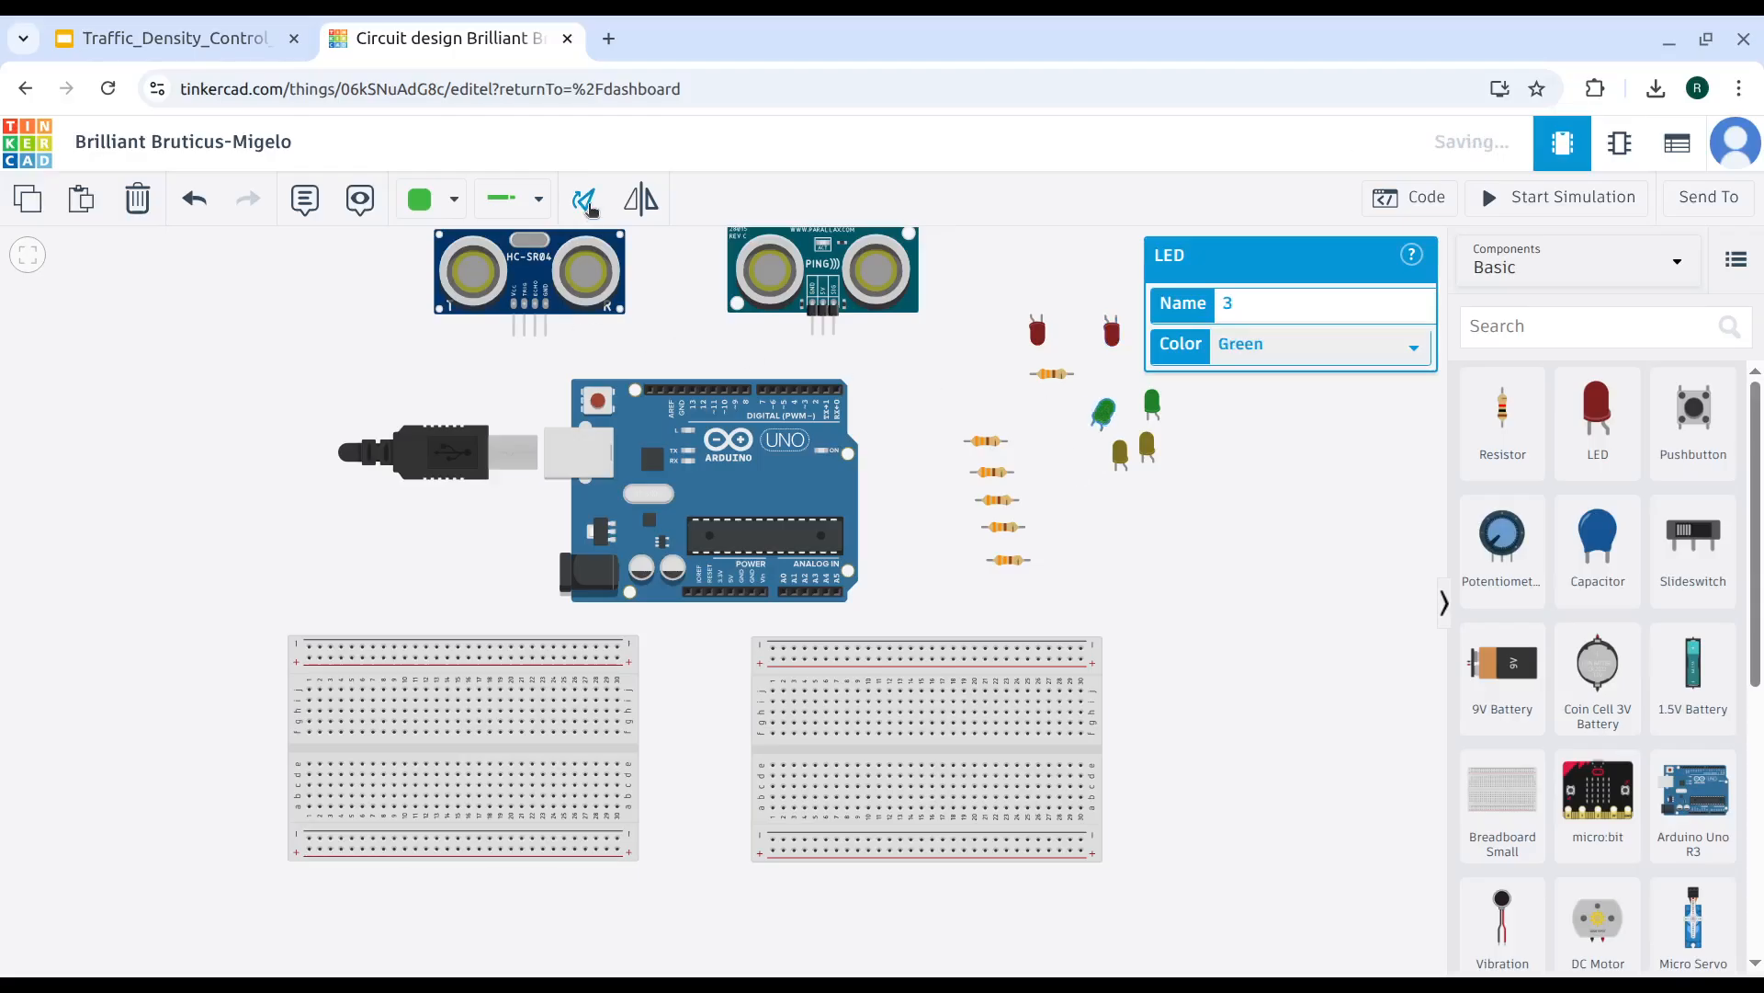
{"action": "left_click", "coordinate": [586, 202]}
{"action": "left_click", "coordinate": [586, 202]}
{"action": "left_click", "coordinate": [587, 202]}
{"action": "left_click", "coordinate": [586, 202]}
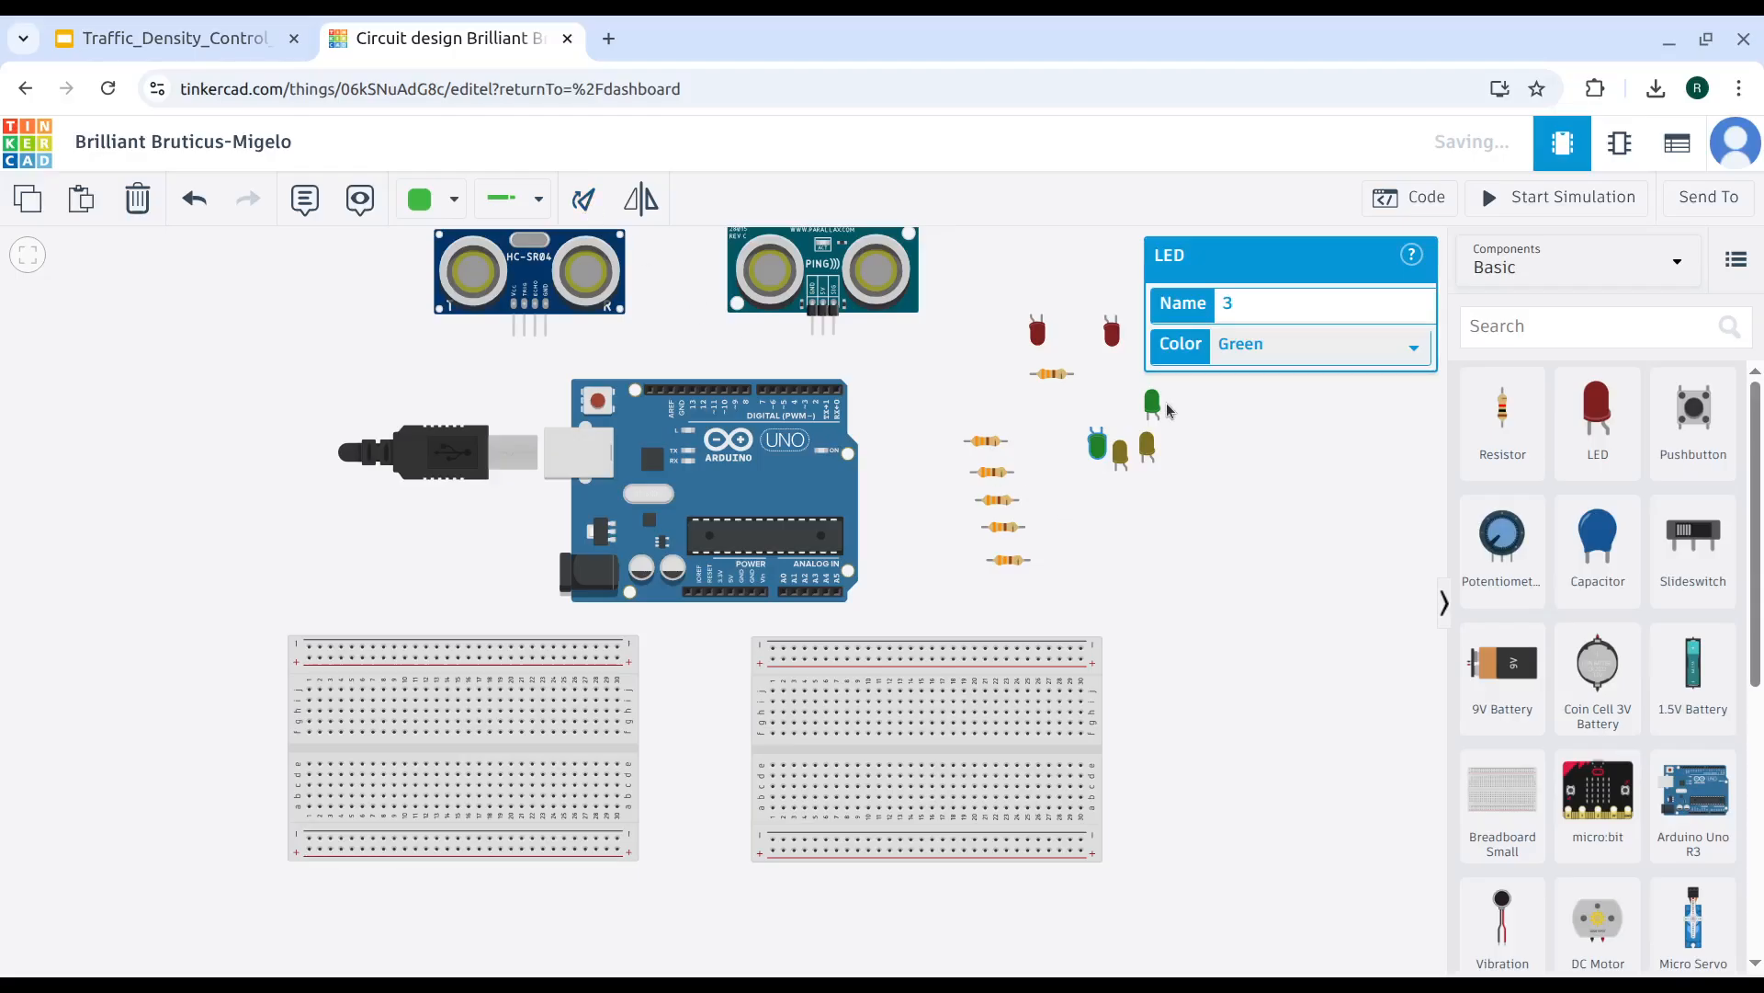
{"action": "key", "text": "Tab"}
{"action": "key", "text": "Down"}
{"action": "key", "text": "Down"}
{"action": "key", "text": "Down"}
{"action": "key", "text": "Down"}
Rotate both yellow LEDs by half a turn so their legs point upward.
{"action": "left_click", "coordinate": [1122, 453]}
{"action": "key", "text": "Down"}
{"action": "key", "text": "Down"}
{"action": "key", "text": "Down"}
{"action": "key", "text": "Down"}
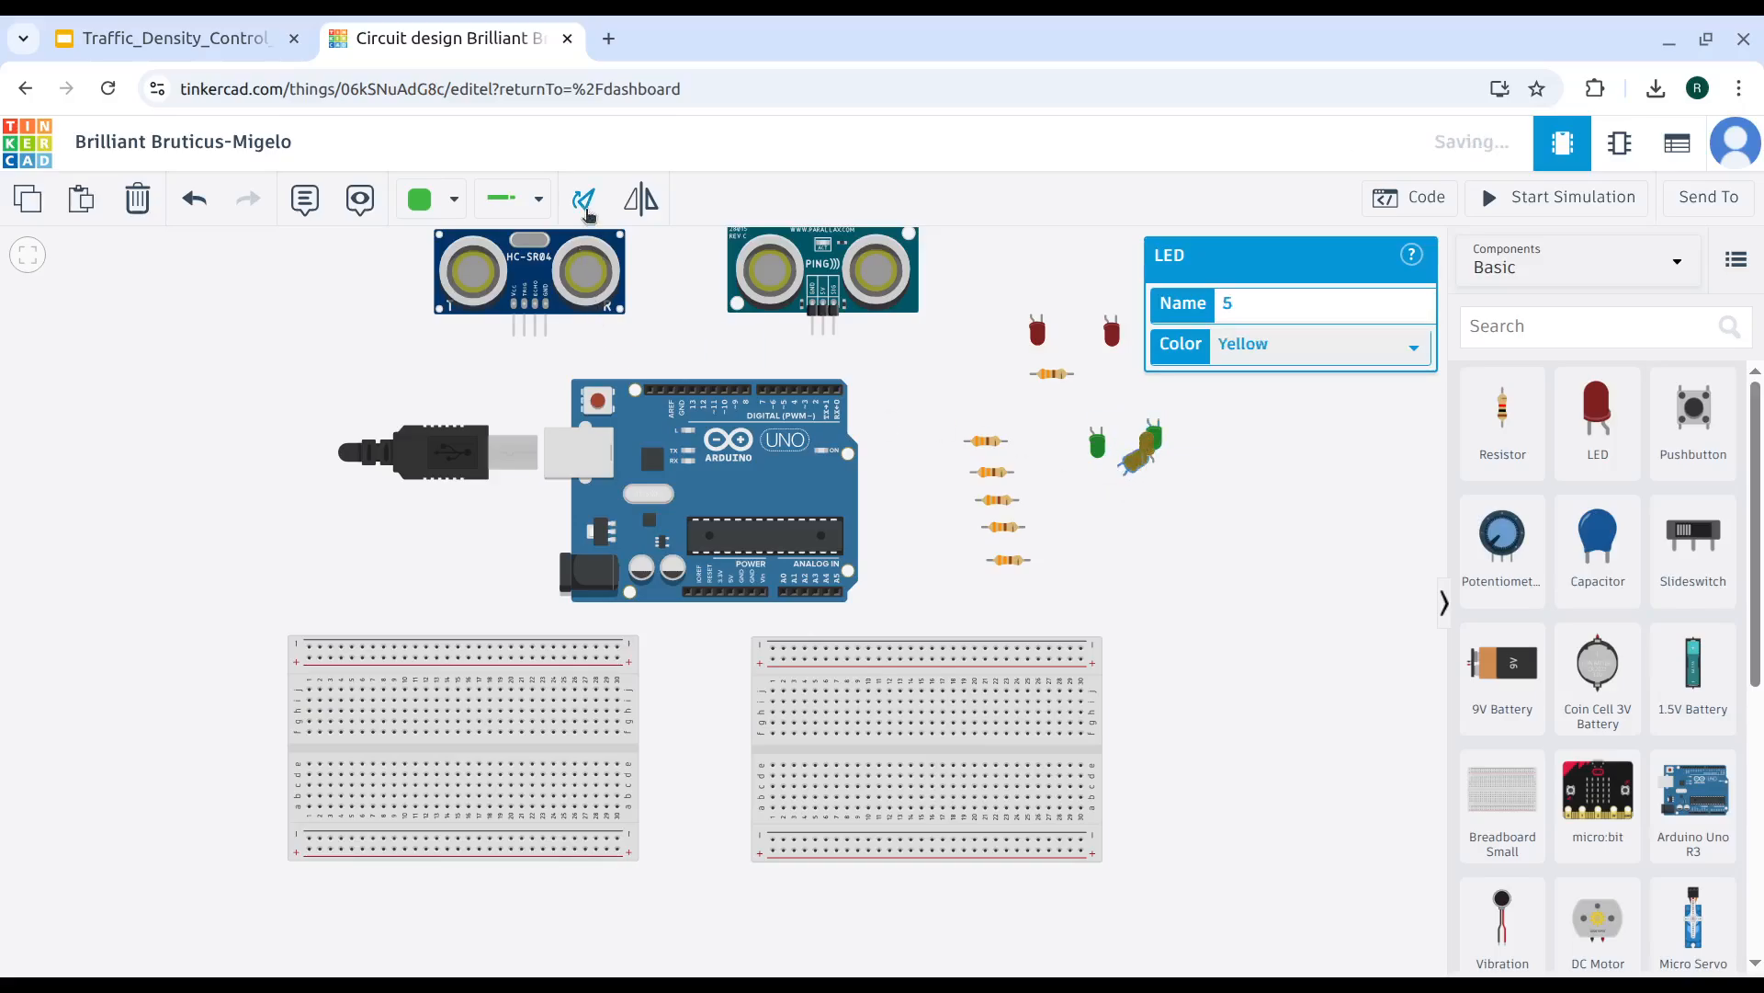
{"action": "left_click", "coordinate": [1147, 444]}
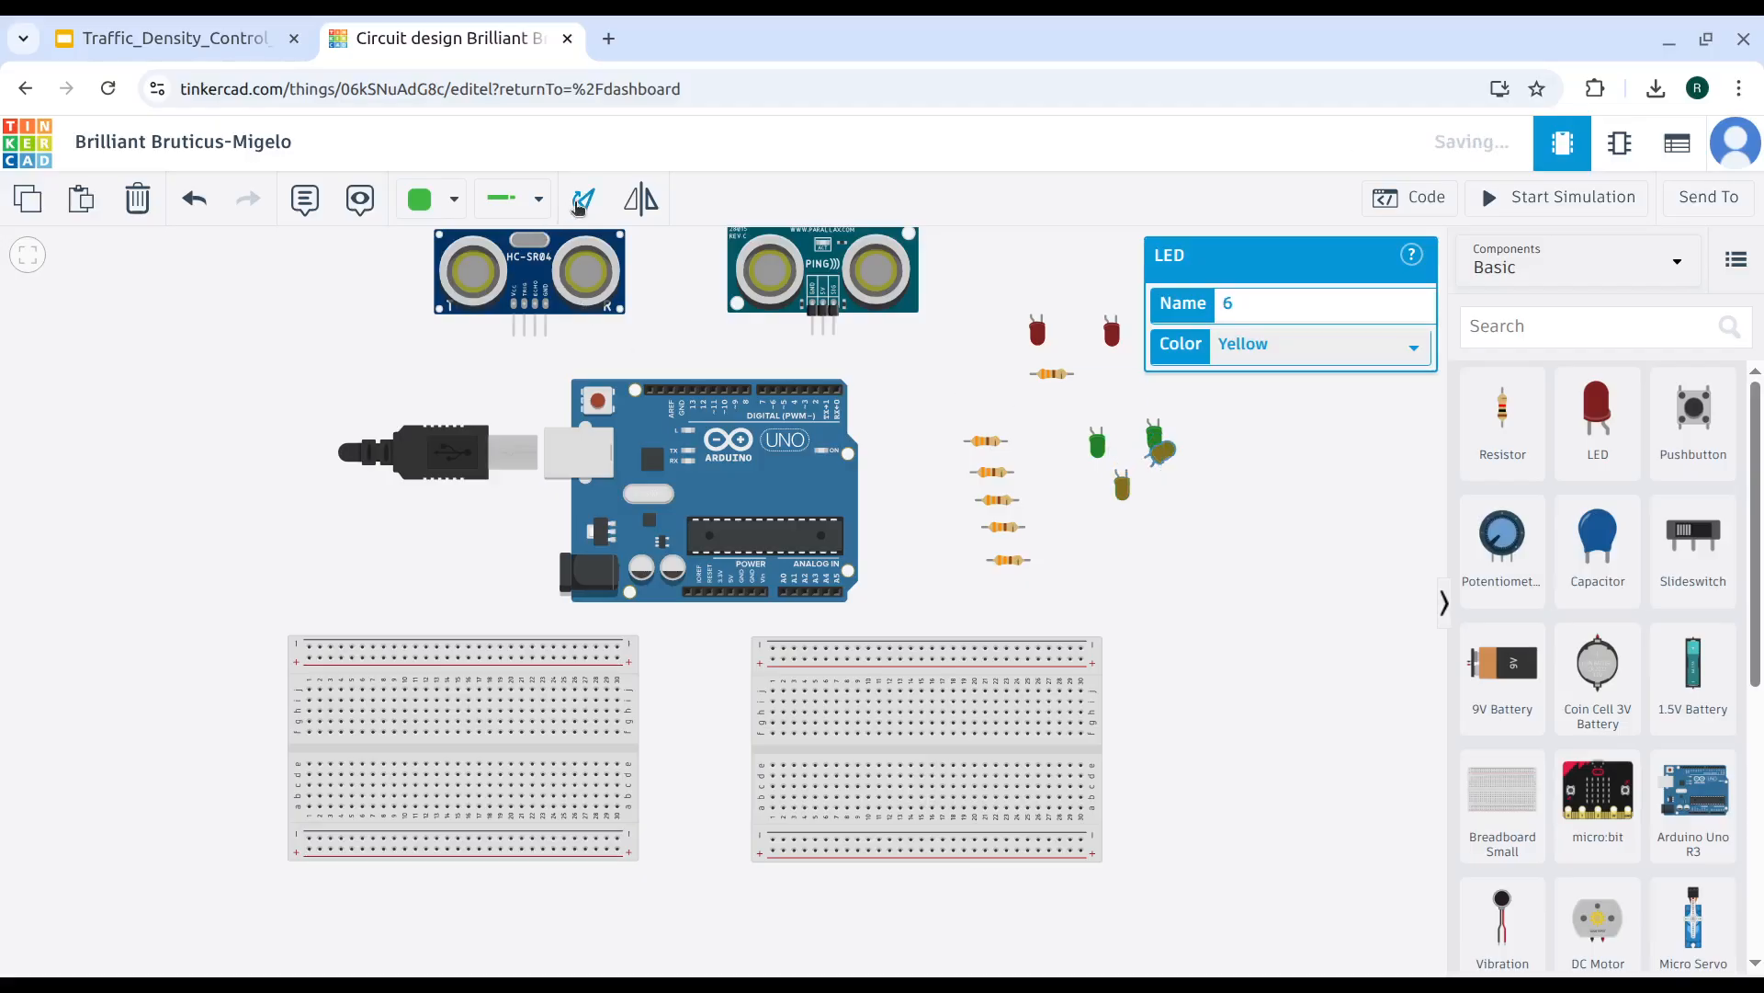
{"action": "key", "text": "Down"}
{"action": "key", "text": "Down"}
{"action": "key", "text": "Down"}
{"action": "key", "text": "Down"}
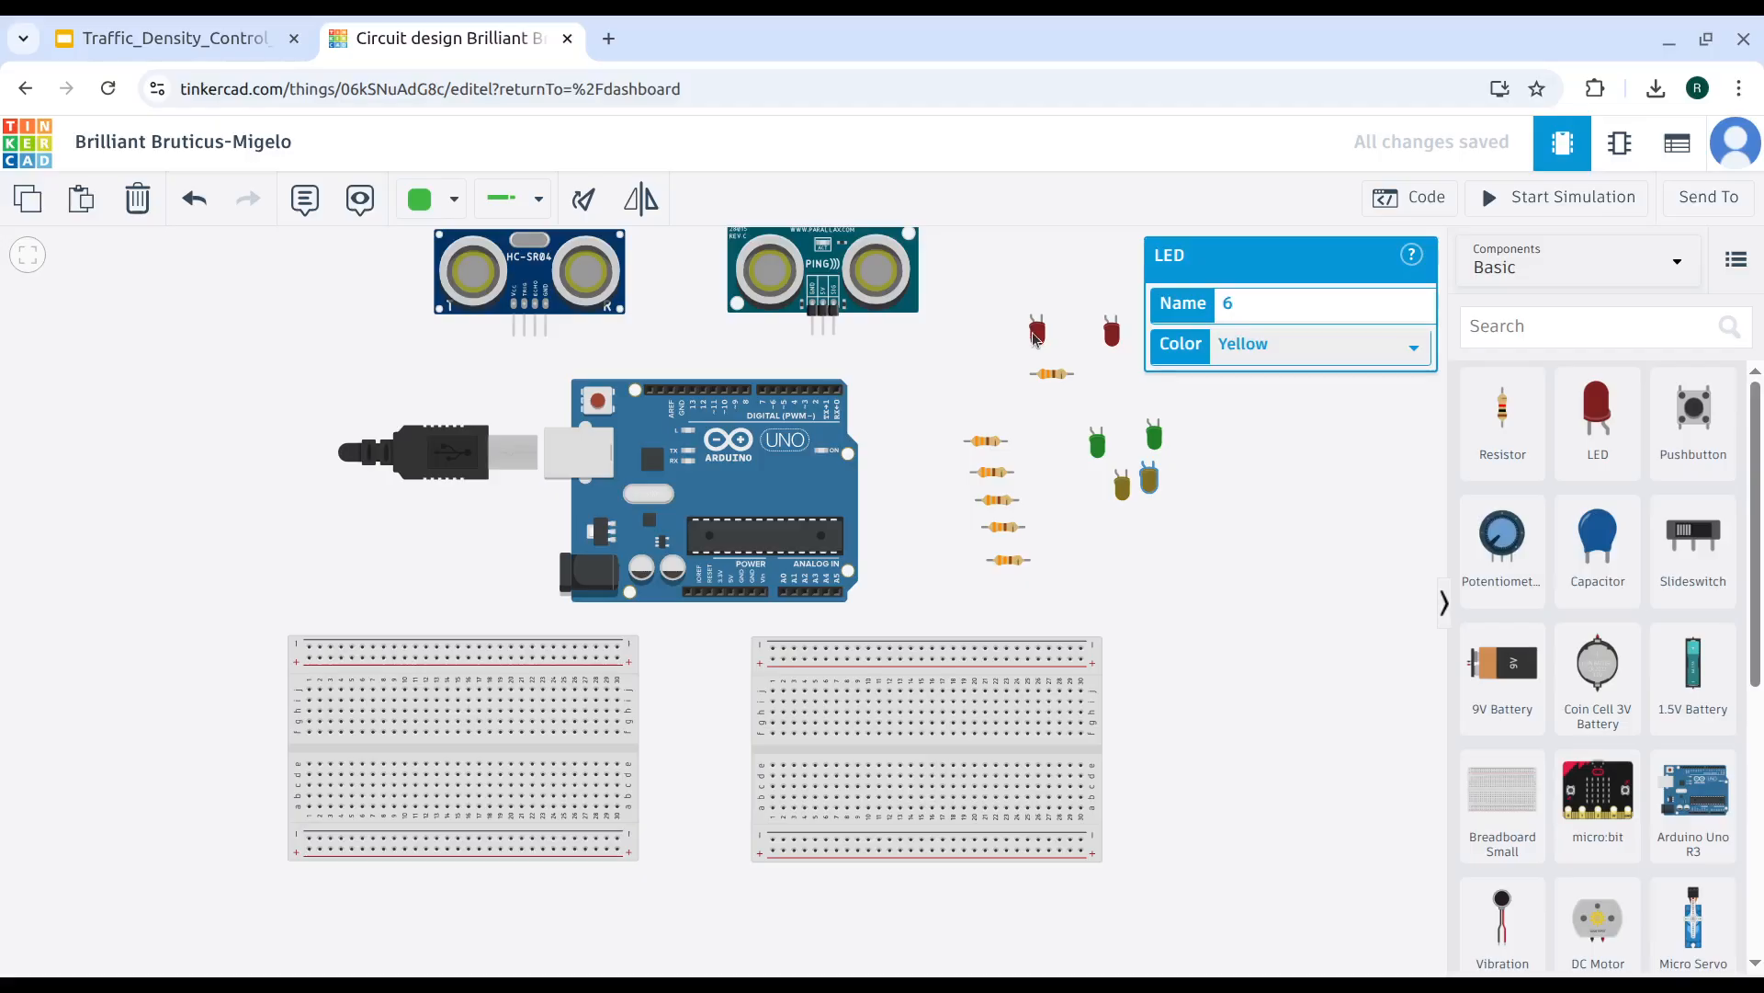
Place one red, one yellow and one green LED from left to right along the lower part of the left breadboard.
{"action": "left_click_drag", "start_coordinate": [1034, 338], "coordinate": [364, 825]}
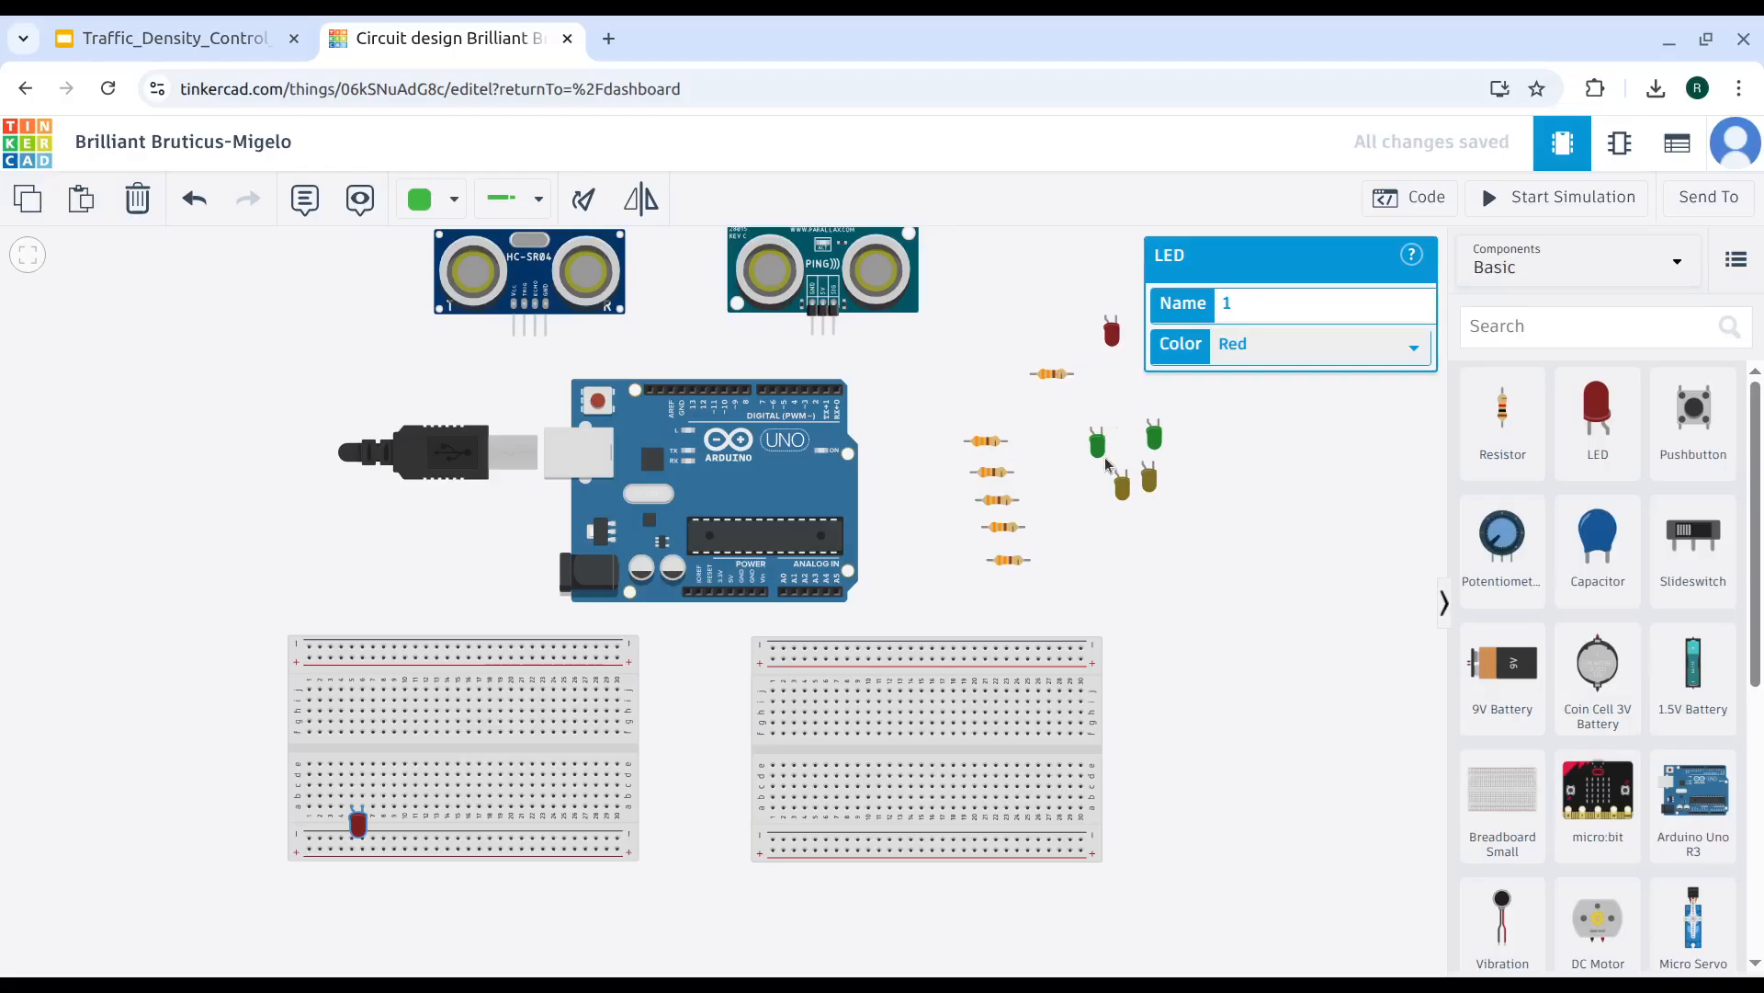
{"action": "left_click_drag", "start_coordinate": [1122, 499], "coordinate": [432, 841]}
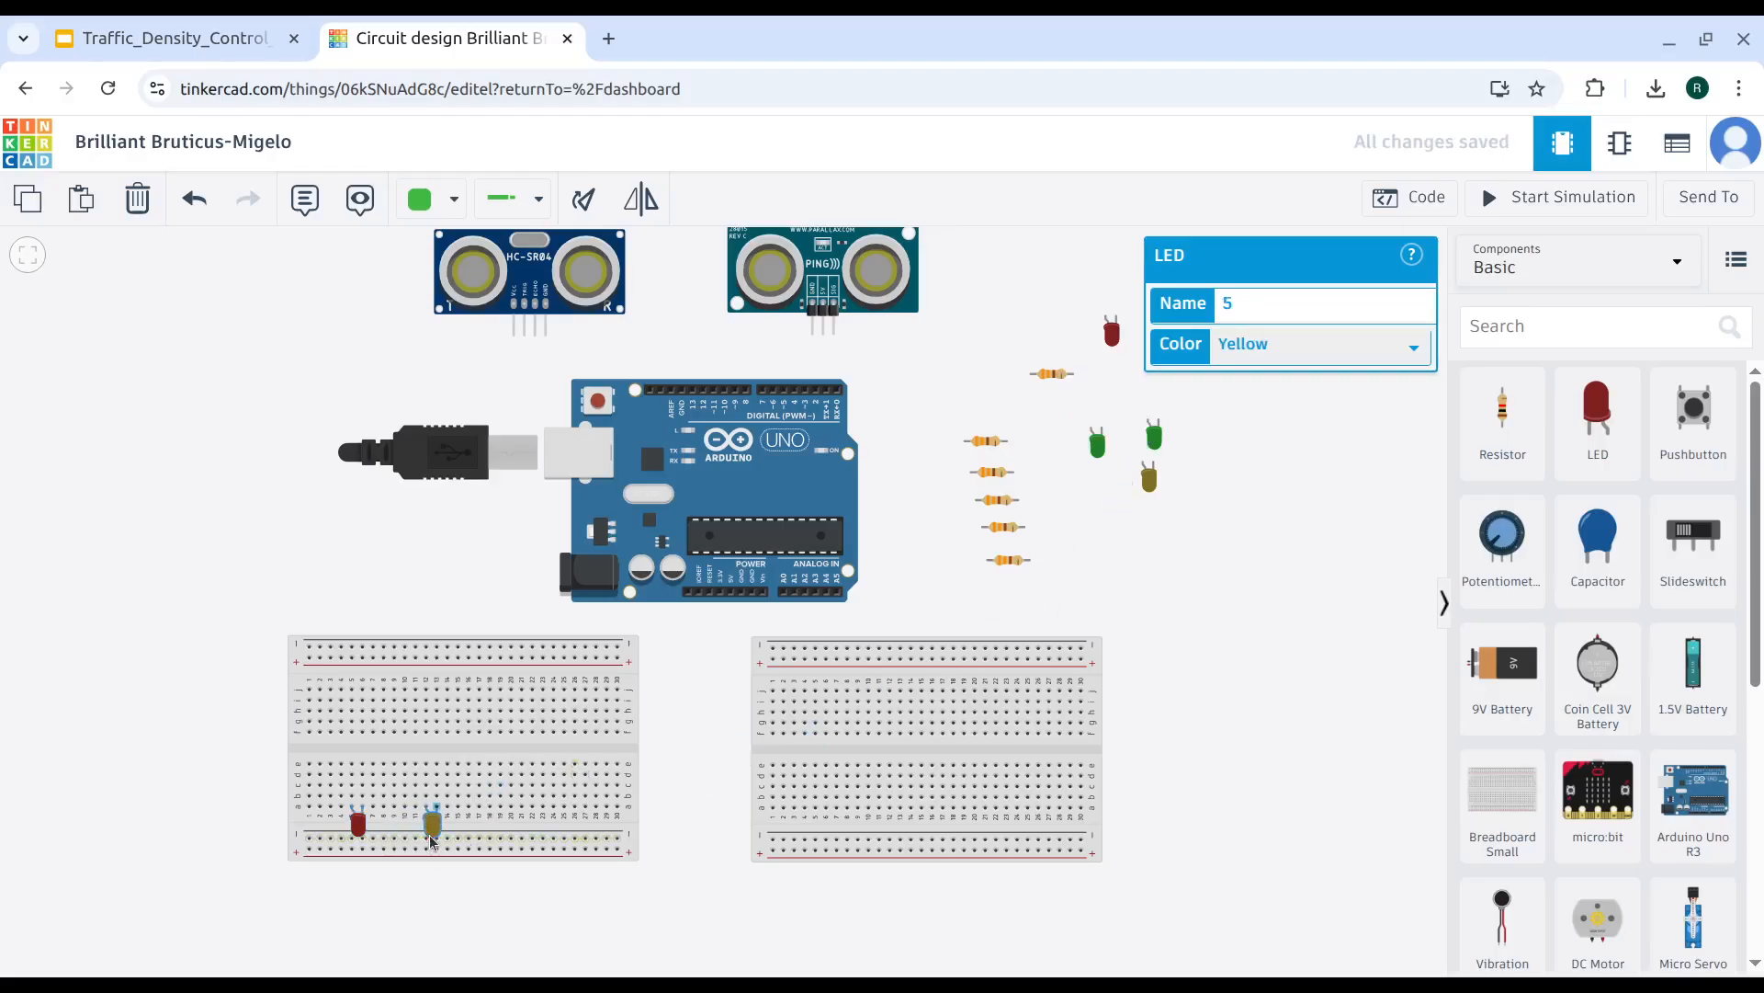
{"action": "left_click_drag", "start_coordinate": [1092, 454], "coordinate": [517, 824]}
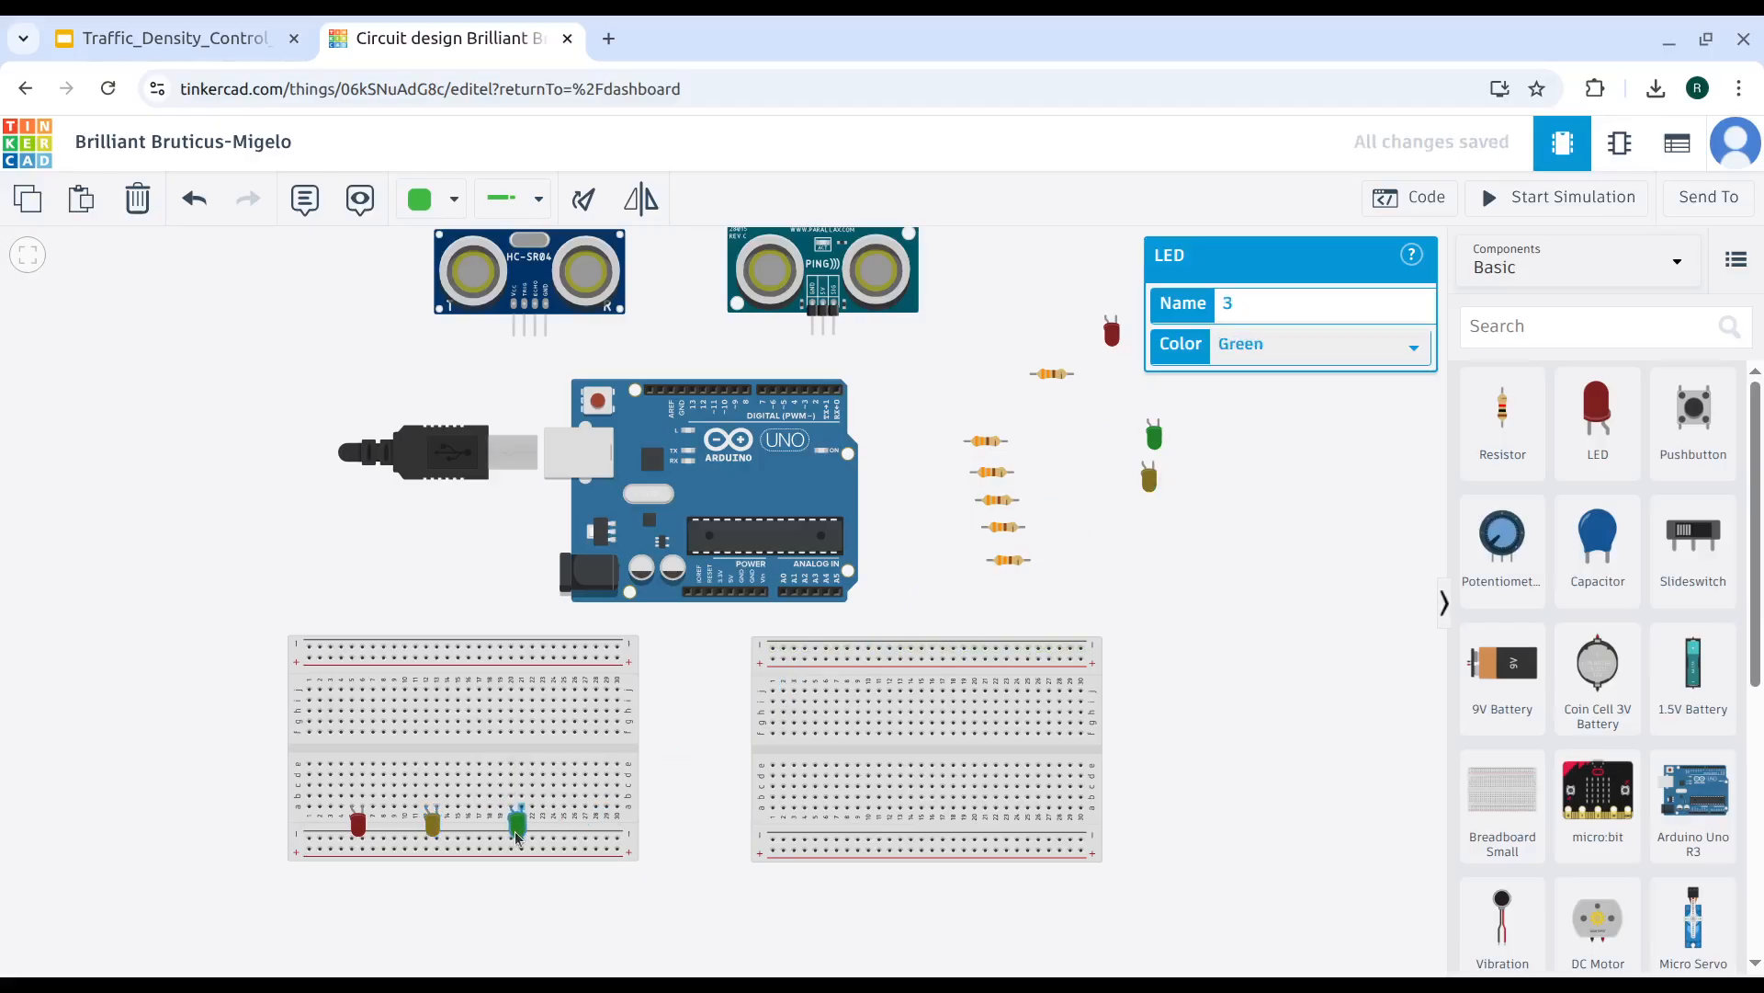
{"action": "left_click", "coordinate": [1233, 619]}
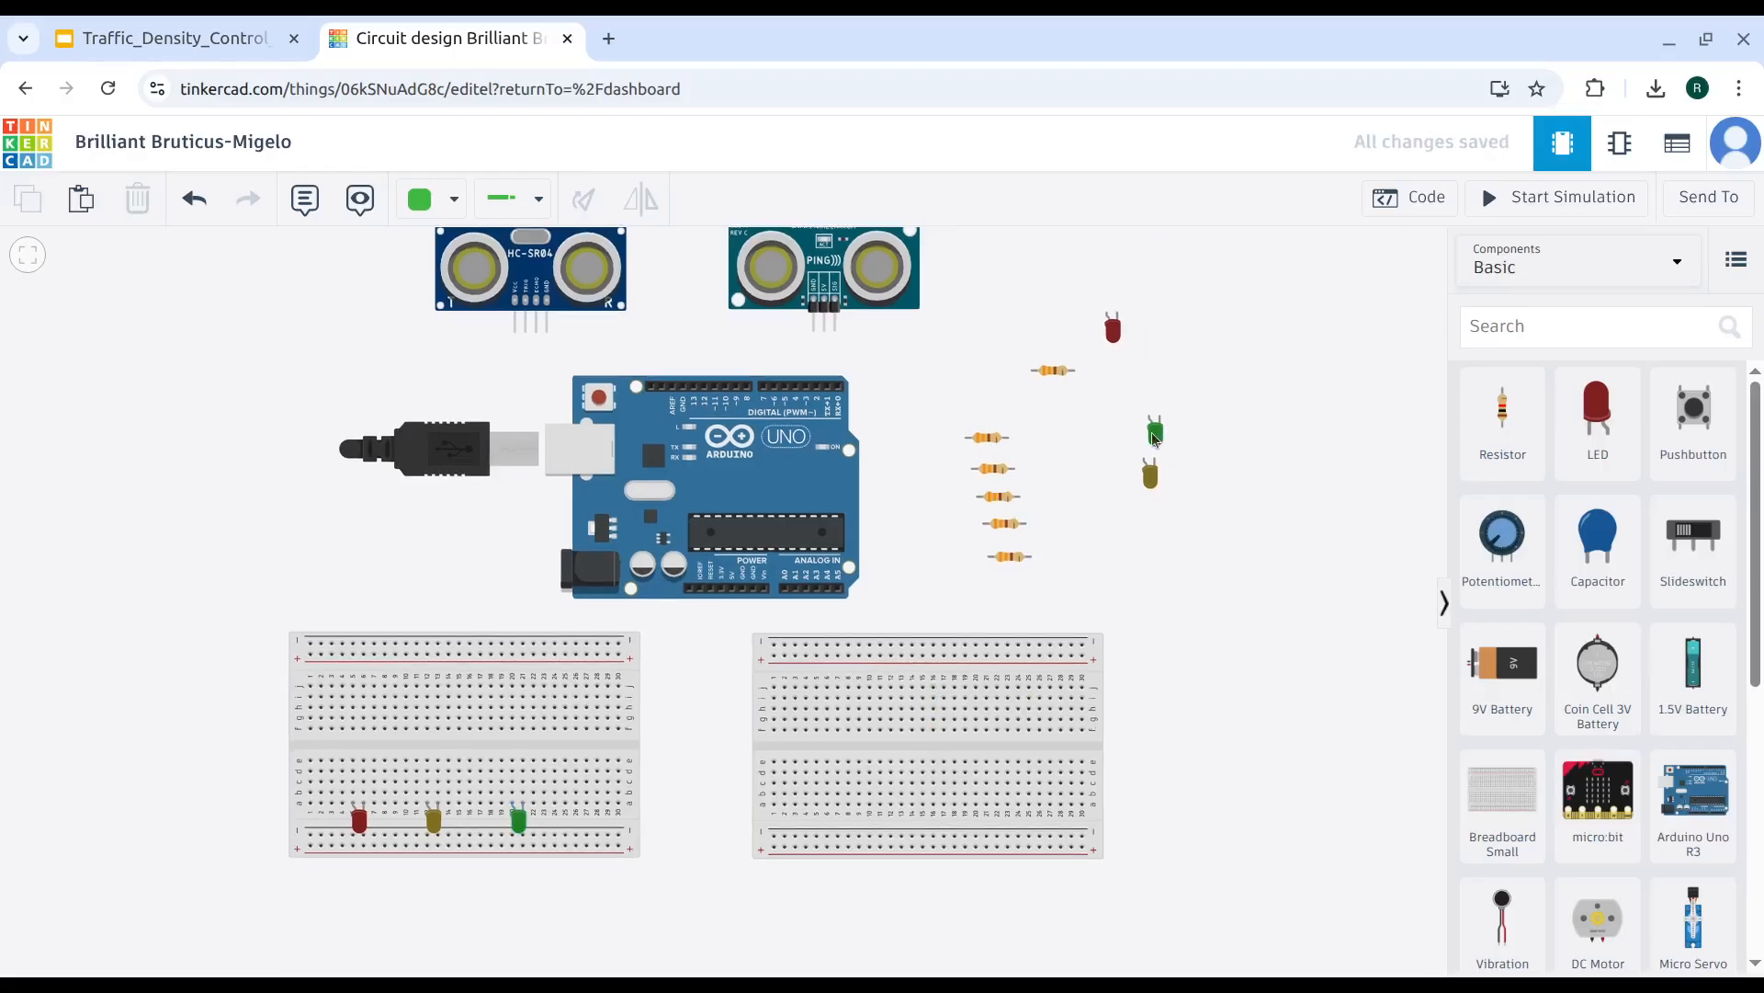
Place the remaining green, yellow and red LEDs from left to right along the lower part of the right breadboard.
{"action": "left_click_drag", "start_coordinate": [1155, 436], "coordinate": [802, 833]}
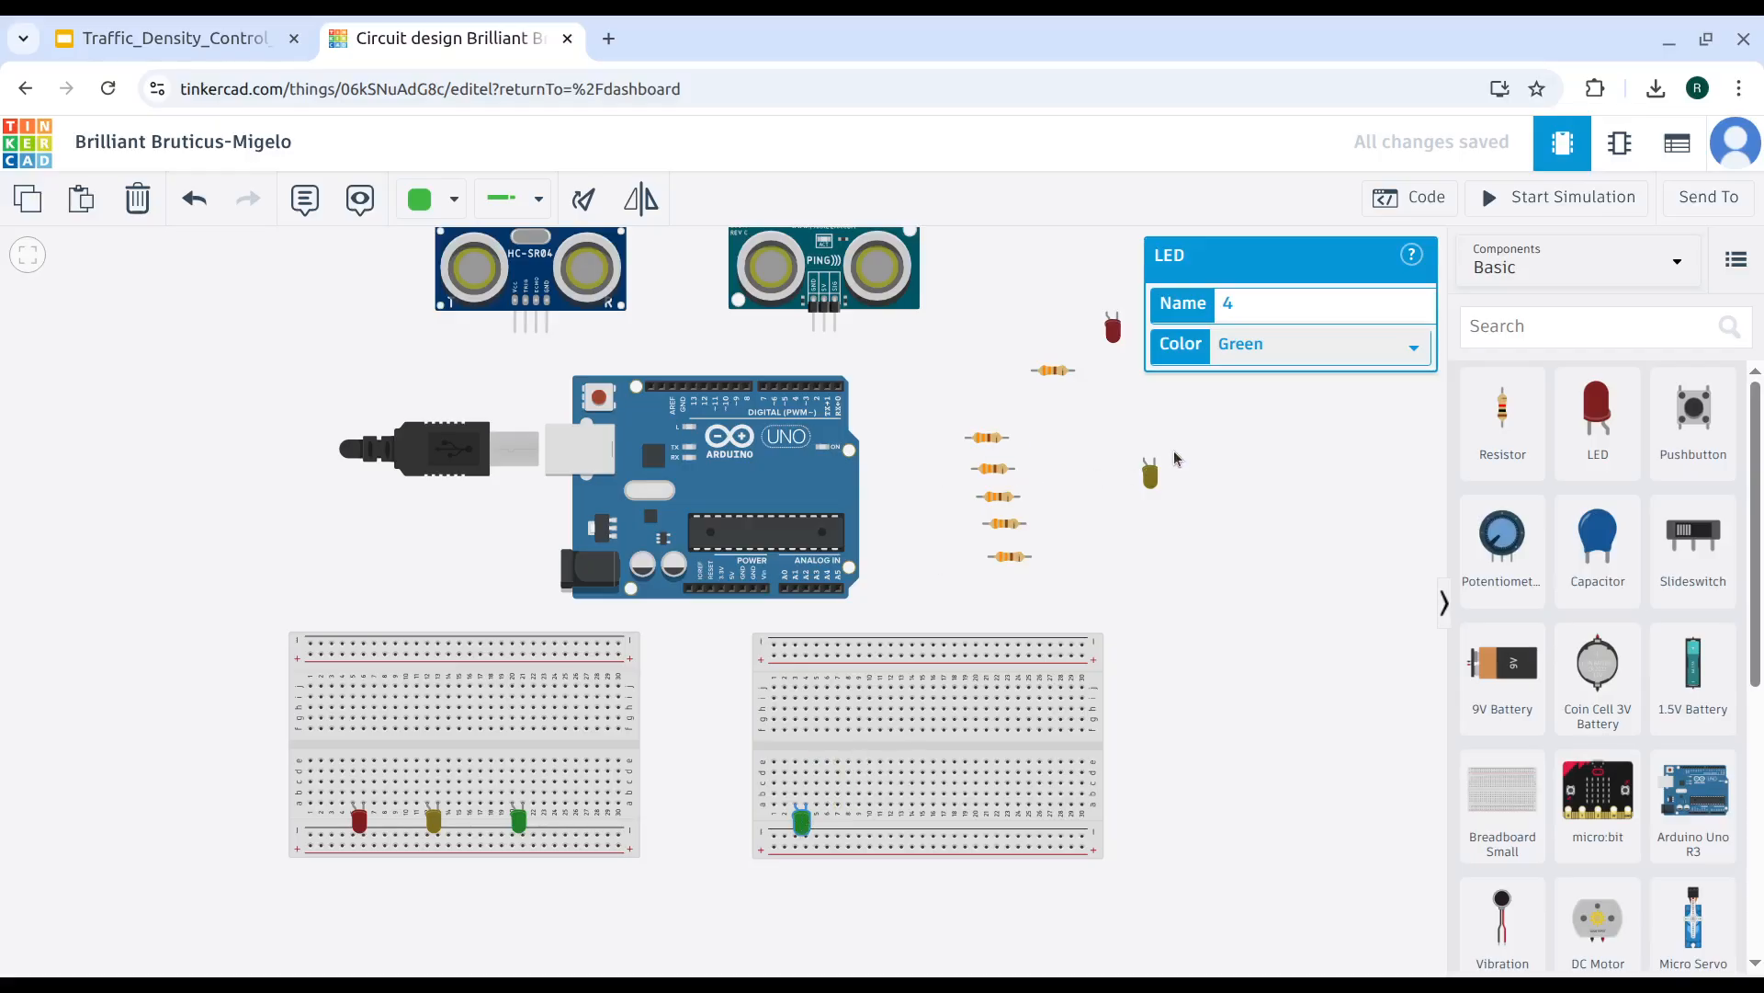
{"action": "left_click_drag", "start_coordinate": [1150, 488], "coordinate": [901, 830]}
{"action": "left_click_drag", "start_coordinate": [1113, 329], "coordinate": [972, 829]}
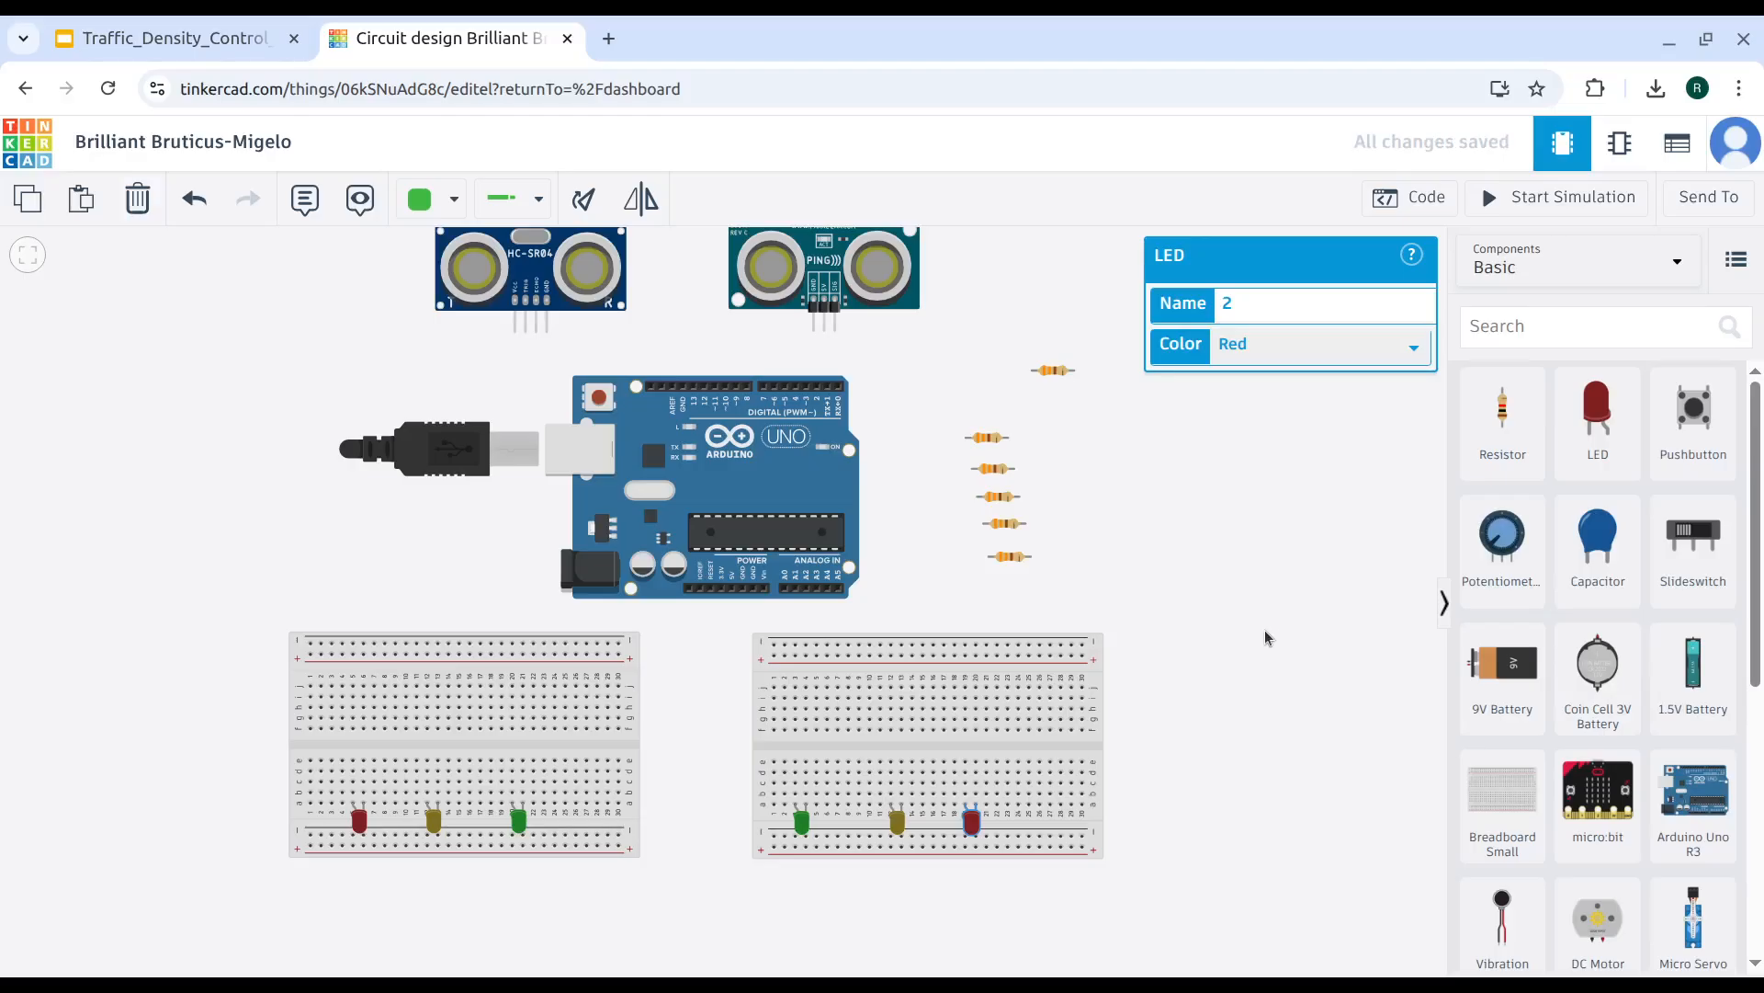
Wire the red LED's cathode column to the yellow LED's on the left breadboard and colour the wire black.
{"action": "left_click", "coordinate": [366, 794]}
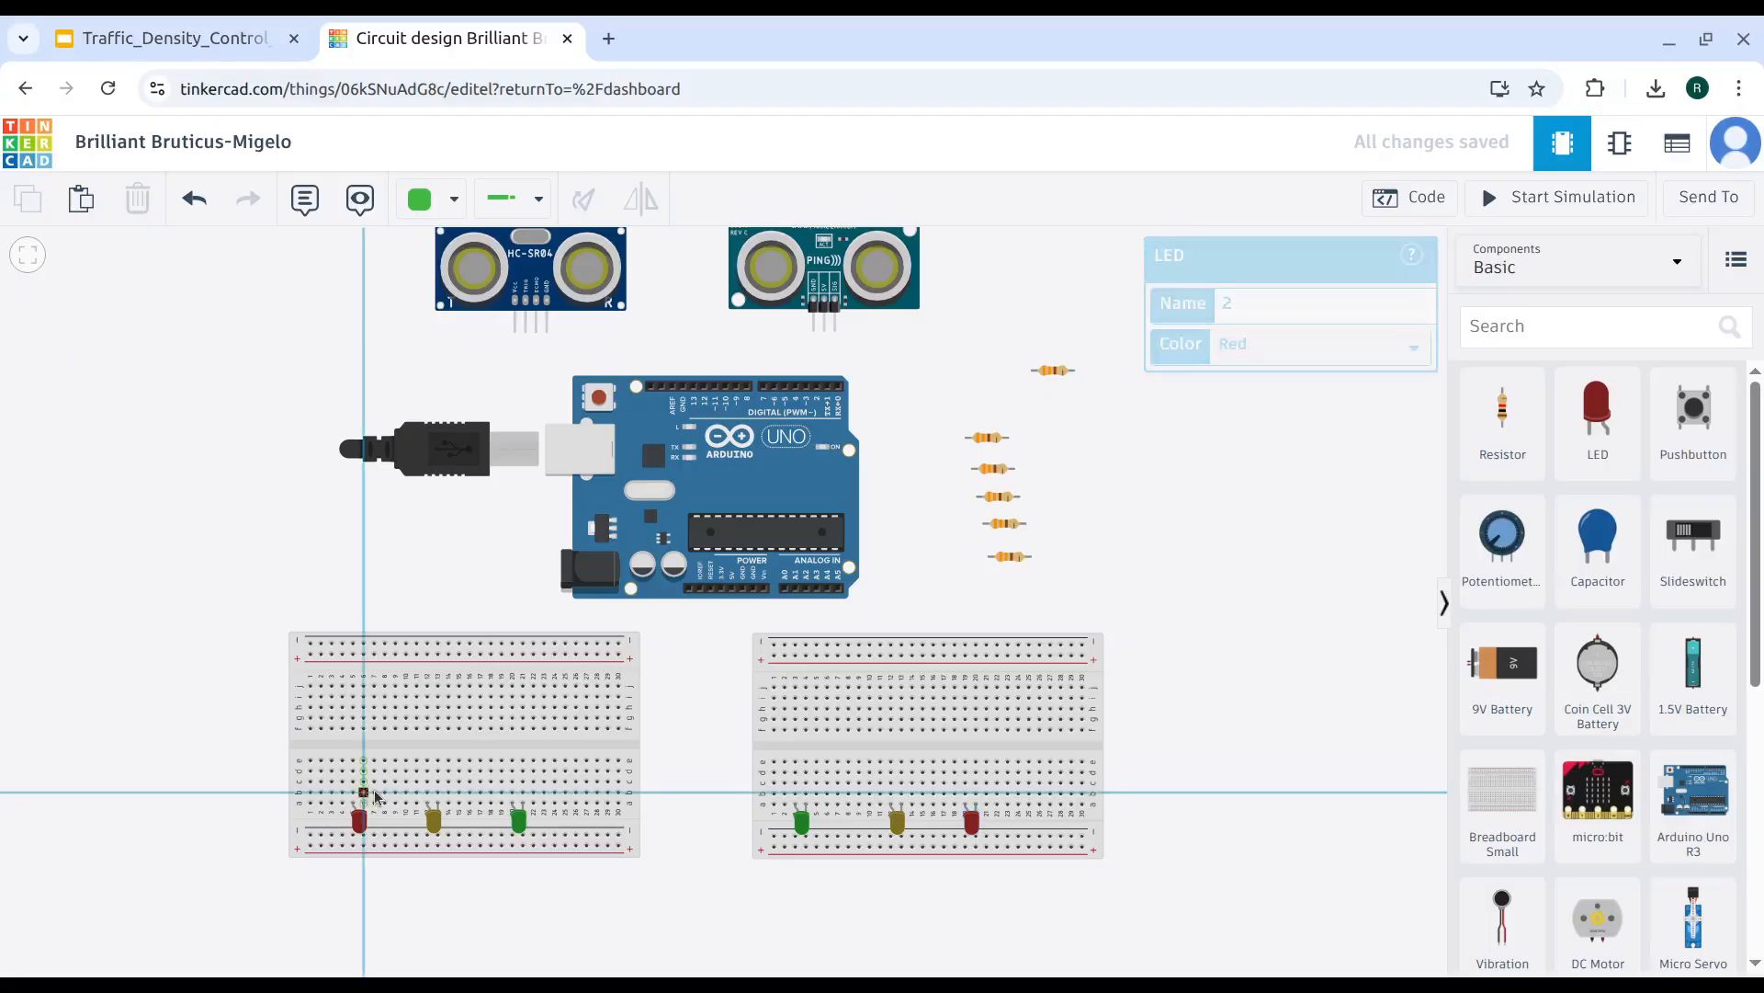
{"action": "left_click", "coordinate": [439, 794]}
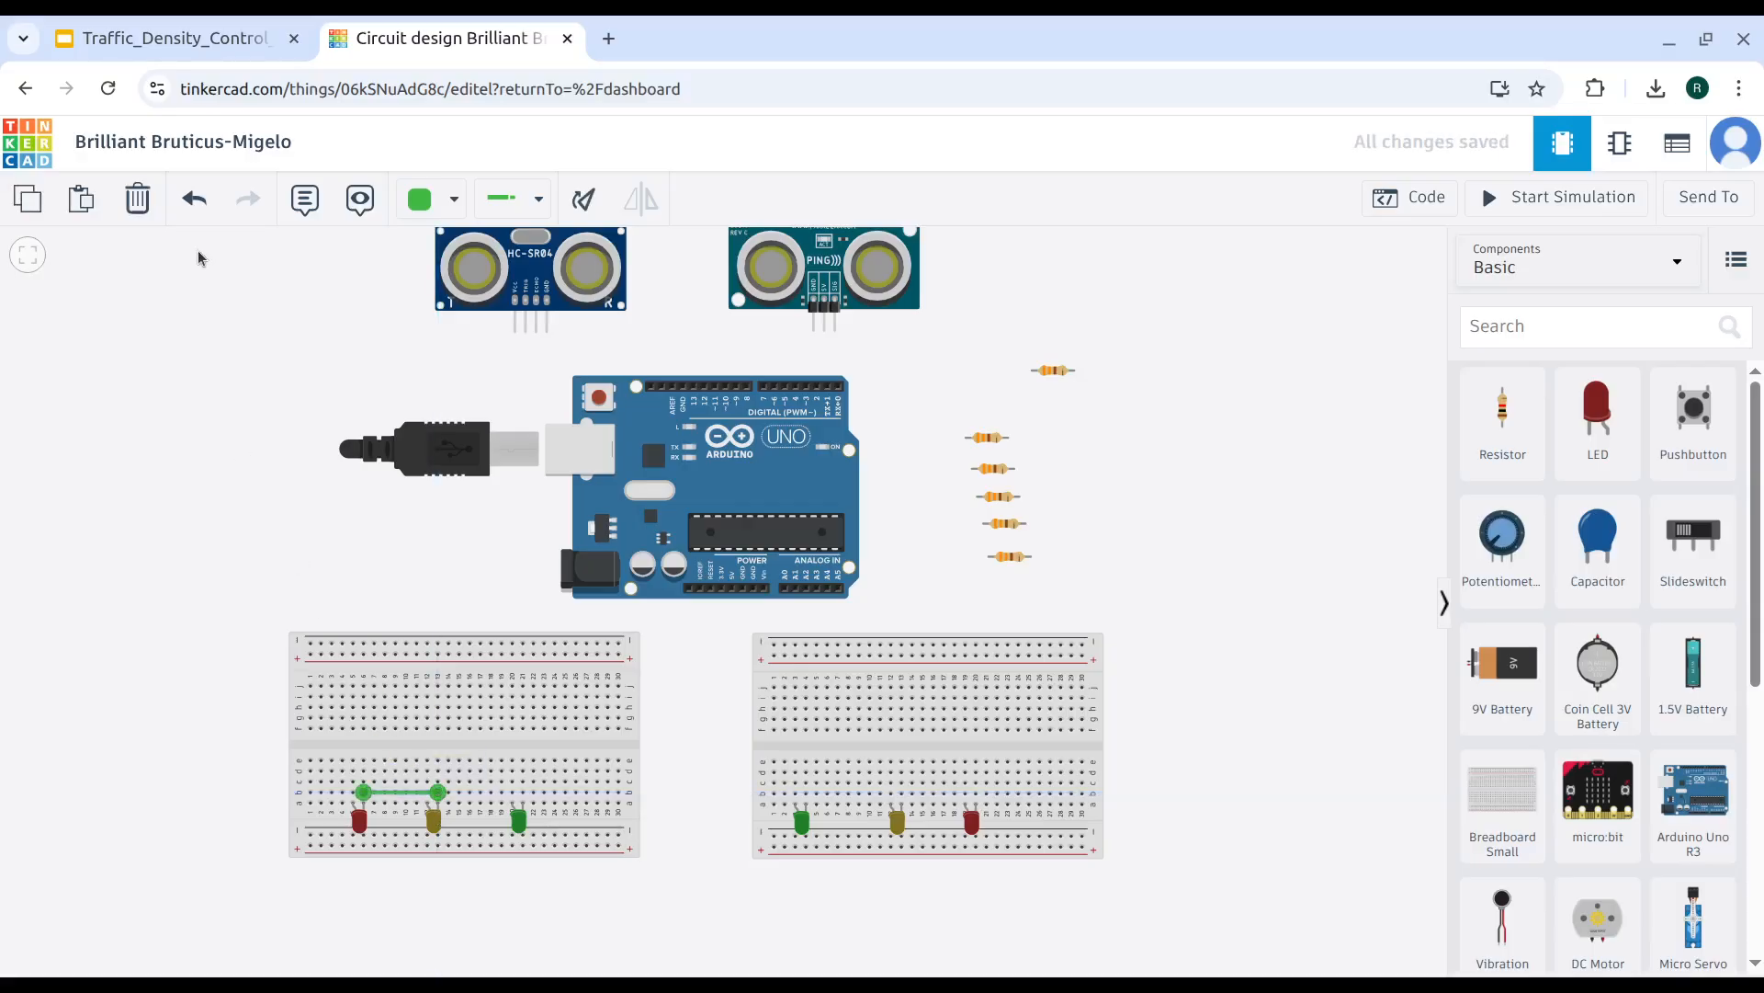
{"action": "left_click", "coordinate": [432, 199]}
{"action": "left_click", "coordinate": [440, 288]}
{"action": "left_click", "coordinate": [158, 441]}
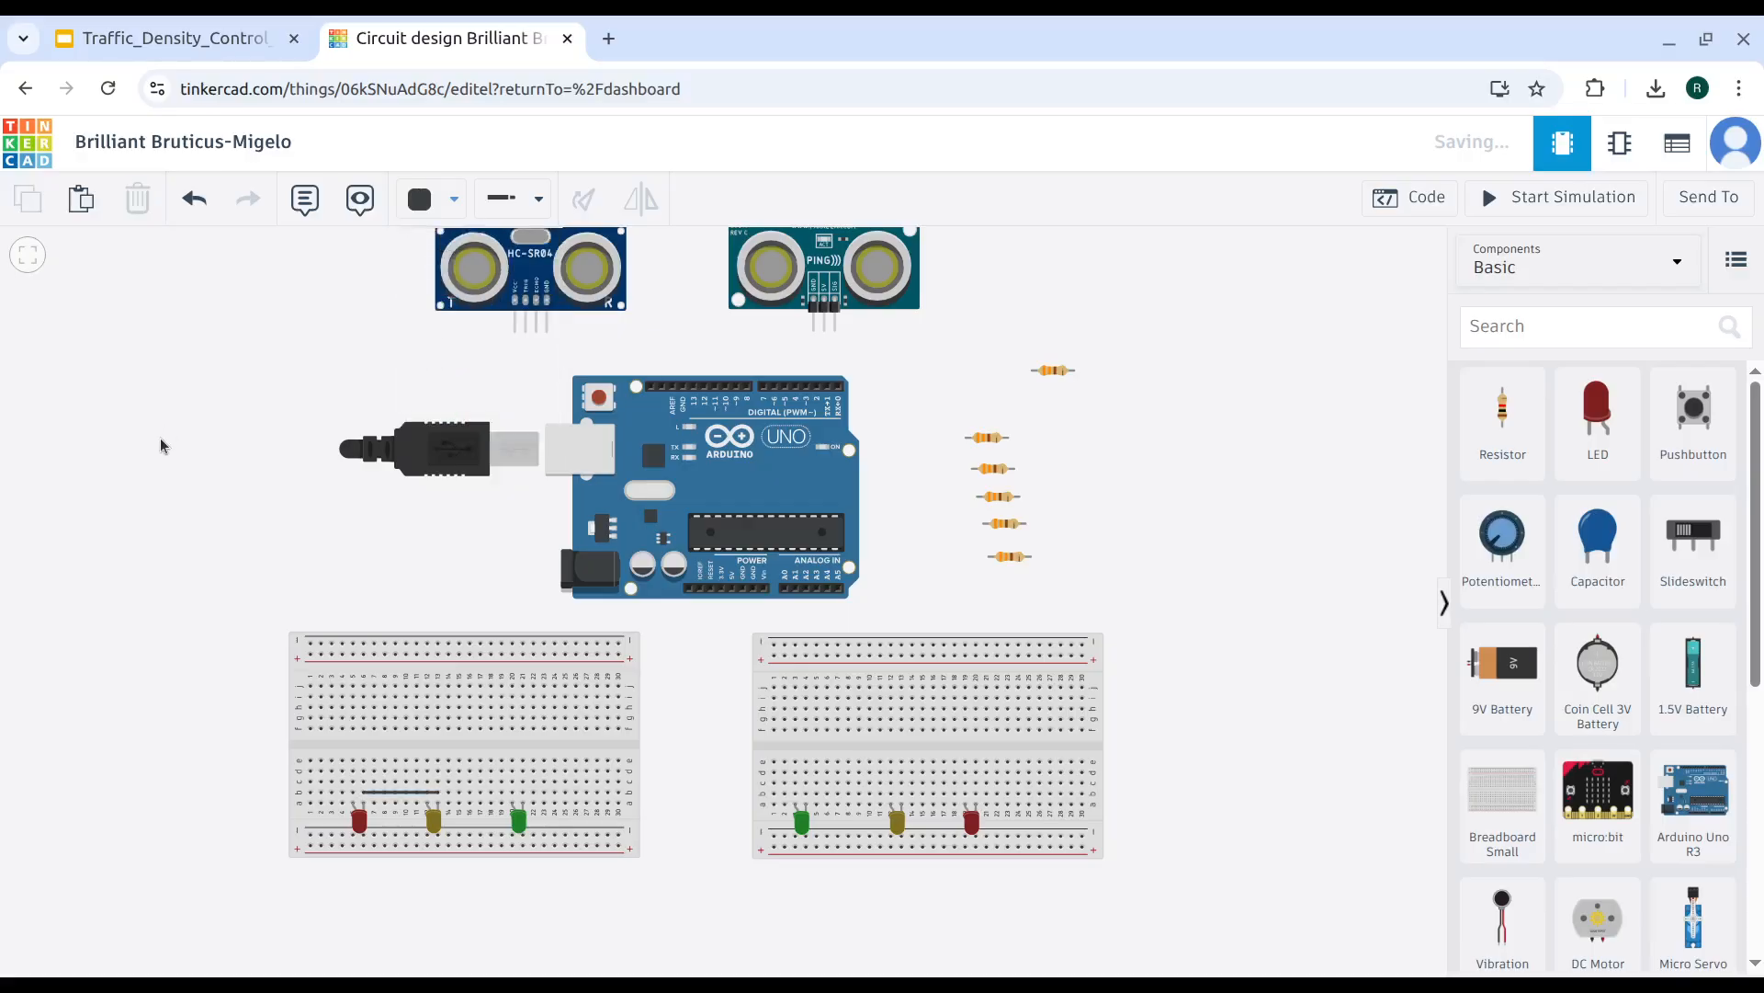
Wire the left breadboard's yellow LED cathode column to its green LED's, and continue to the right breadboard's green LED cathode column.
{"action": "left_click", "coordinate": [438, 782]}
{"action": "left_click", "coordinate": [524, 782]}
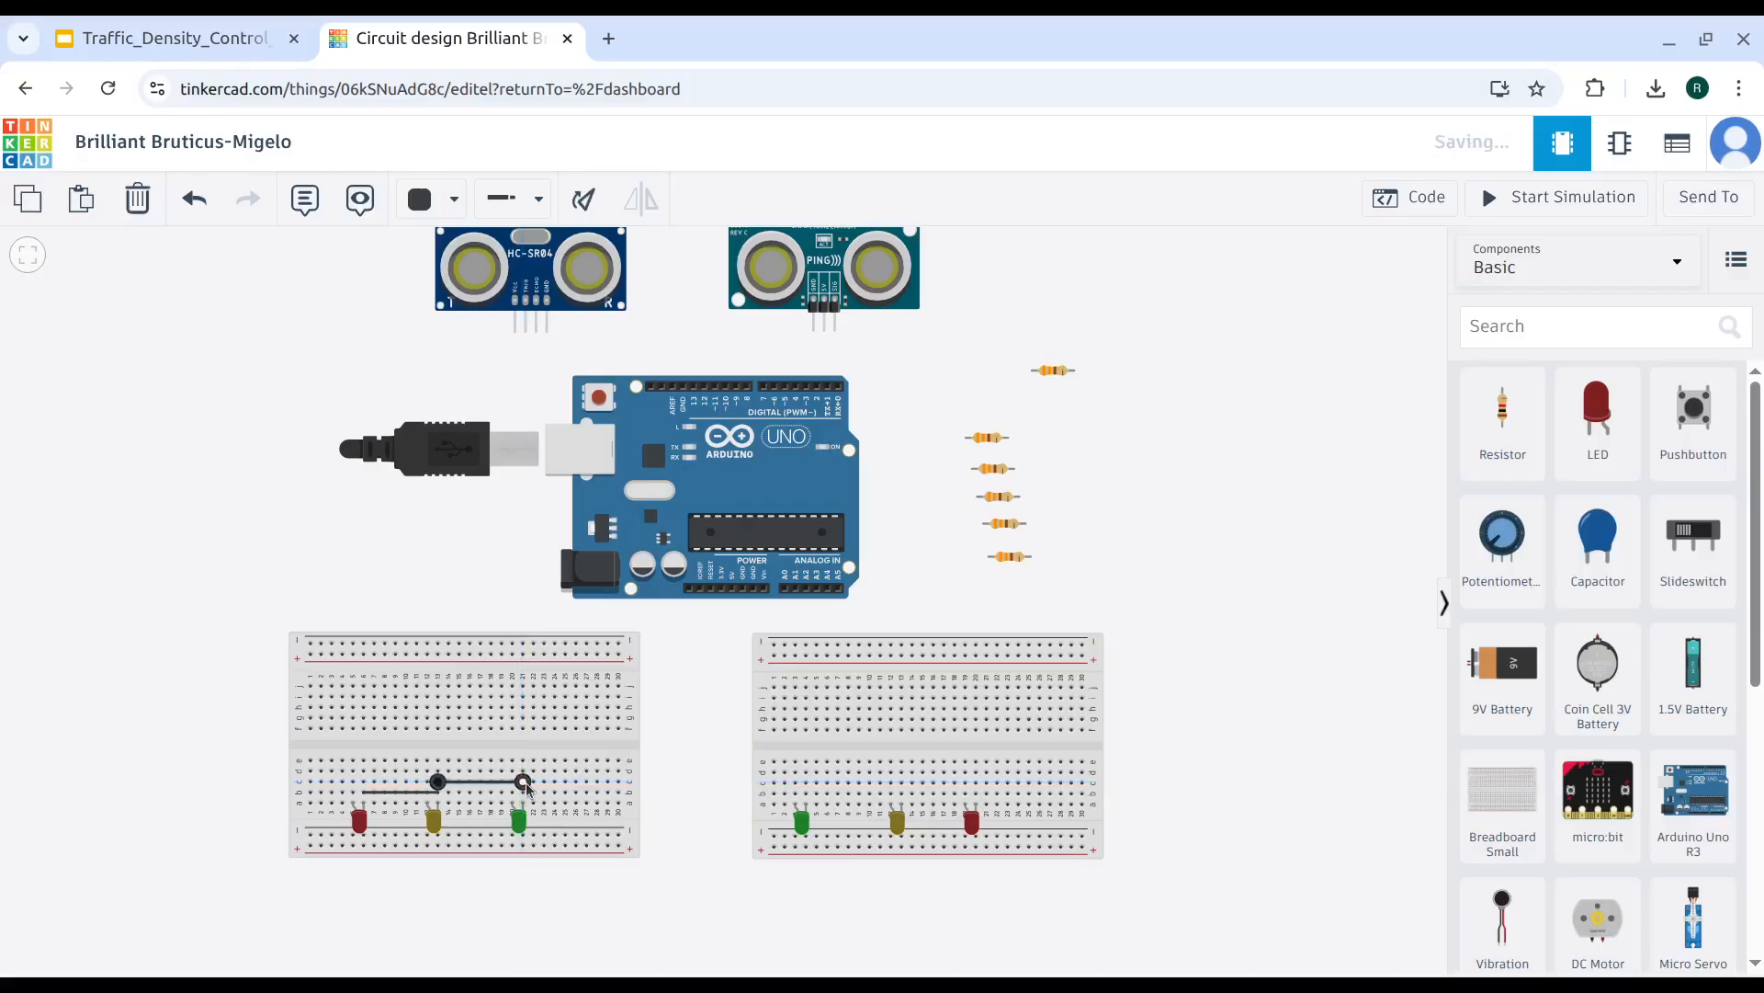
{"action": "left_click", "coordinate": [706, 930]}
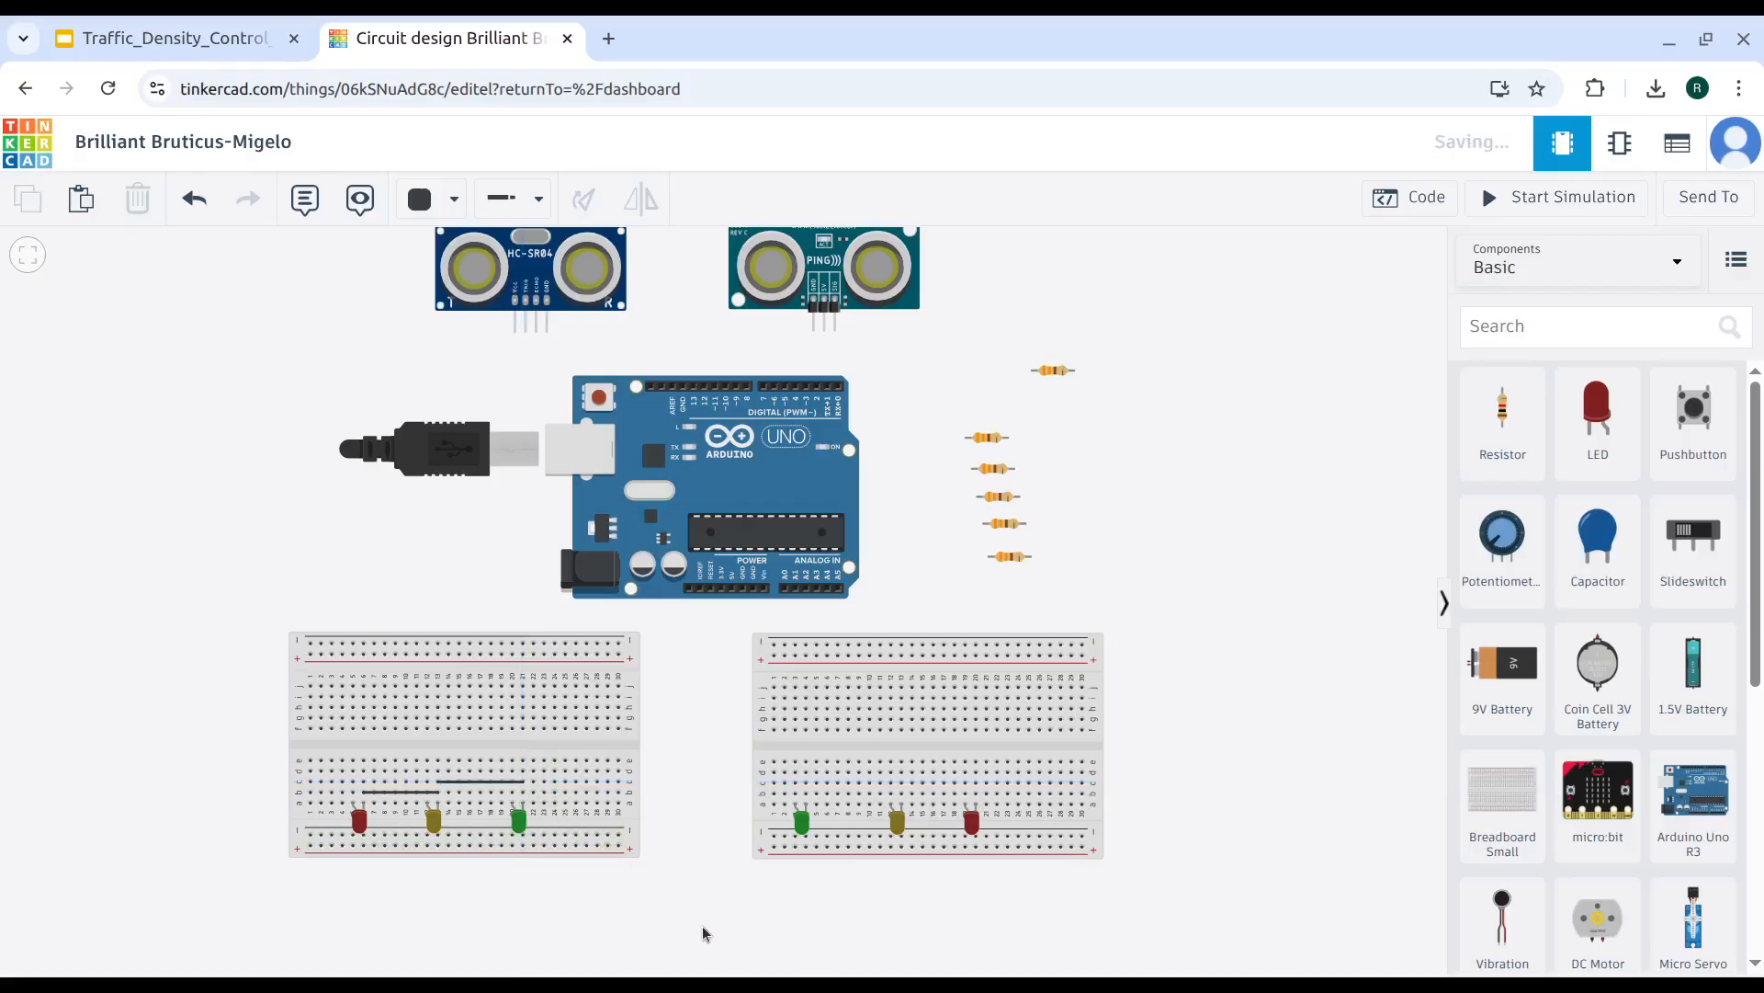
{"action": "left_click", "coordinate": [524, 792]}
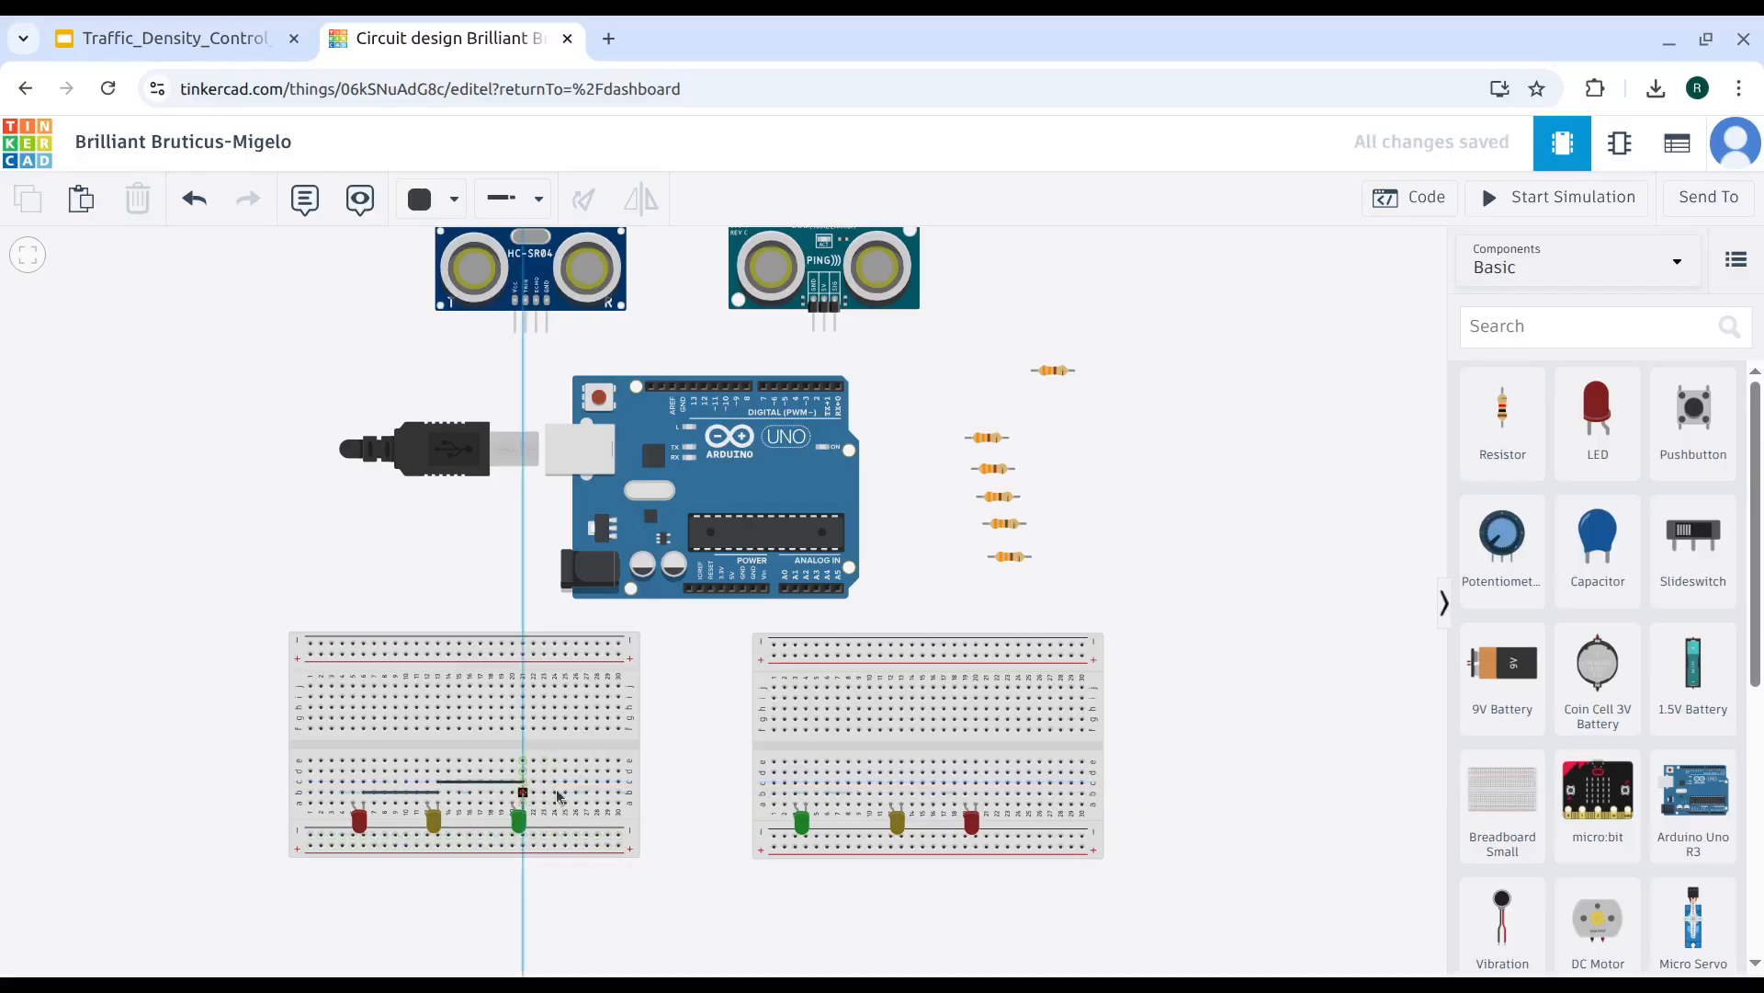
{"action": "left_click", "coordinate": [806, 793]}
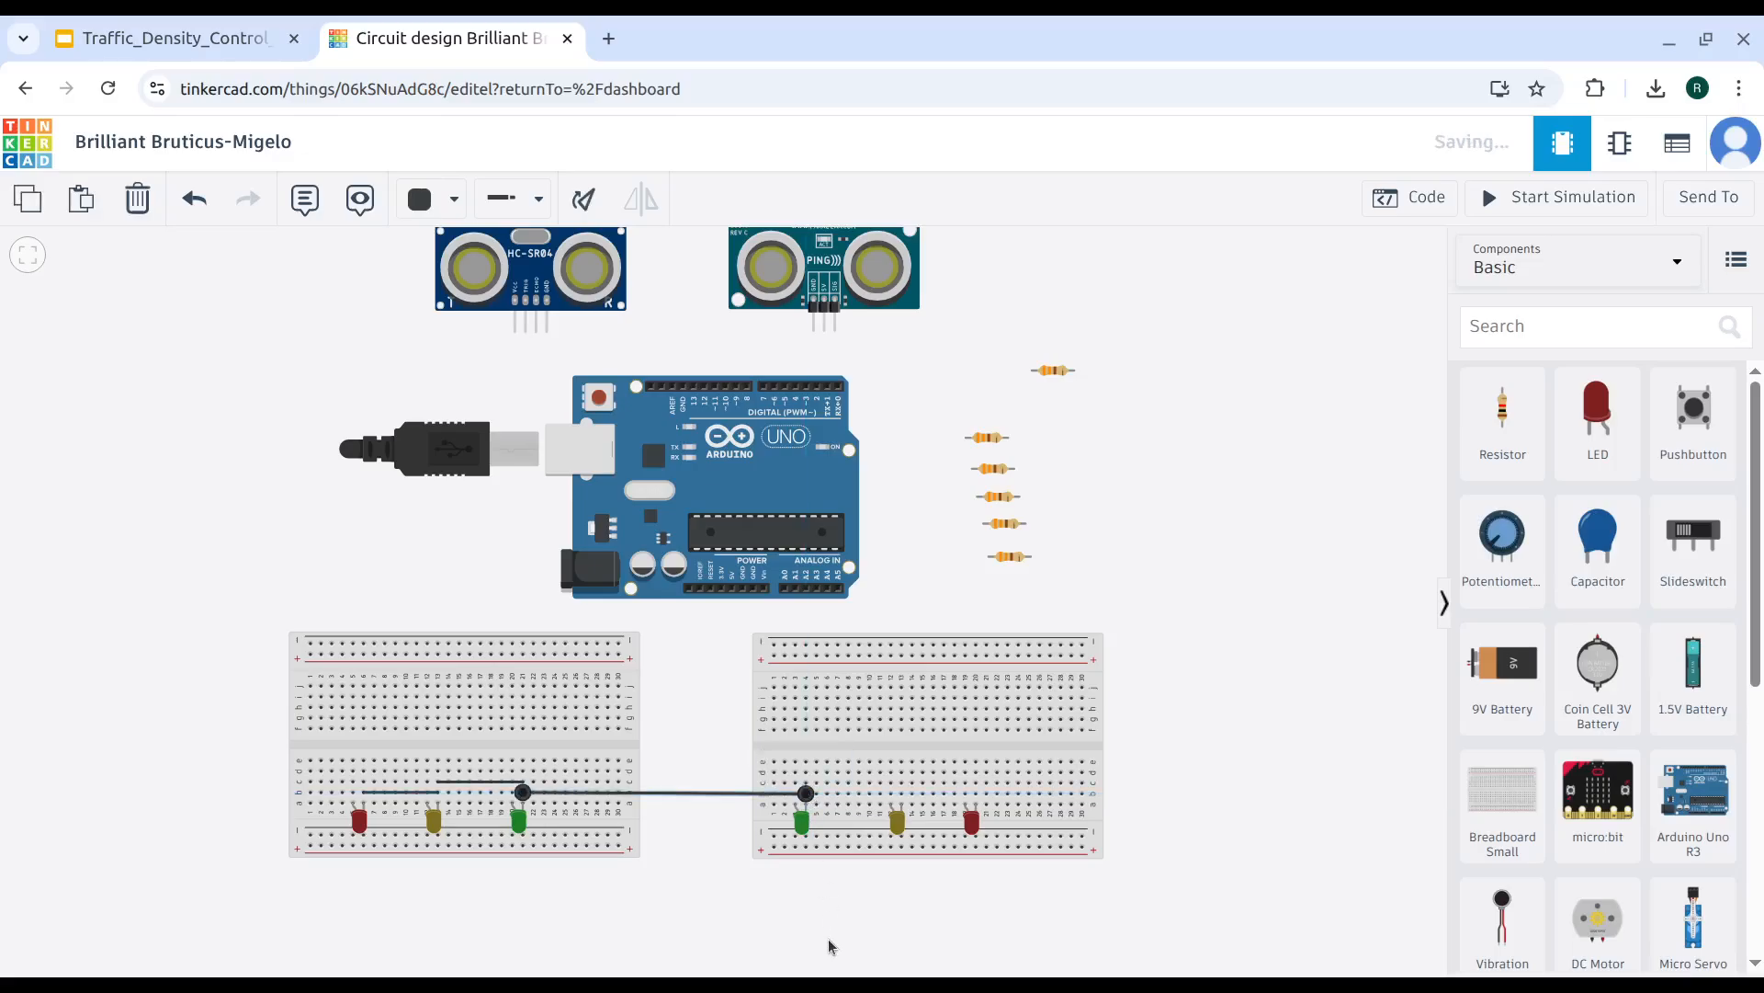
Link the cathode columns of the green, yellow and red LEDs on the right breadboard with two black wires.
{"action": "left_click", "coordinate": [806, 782]}
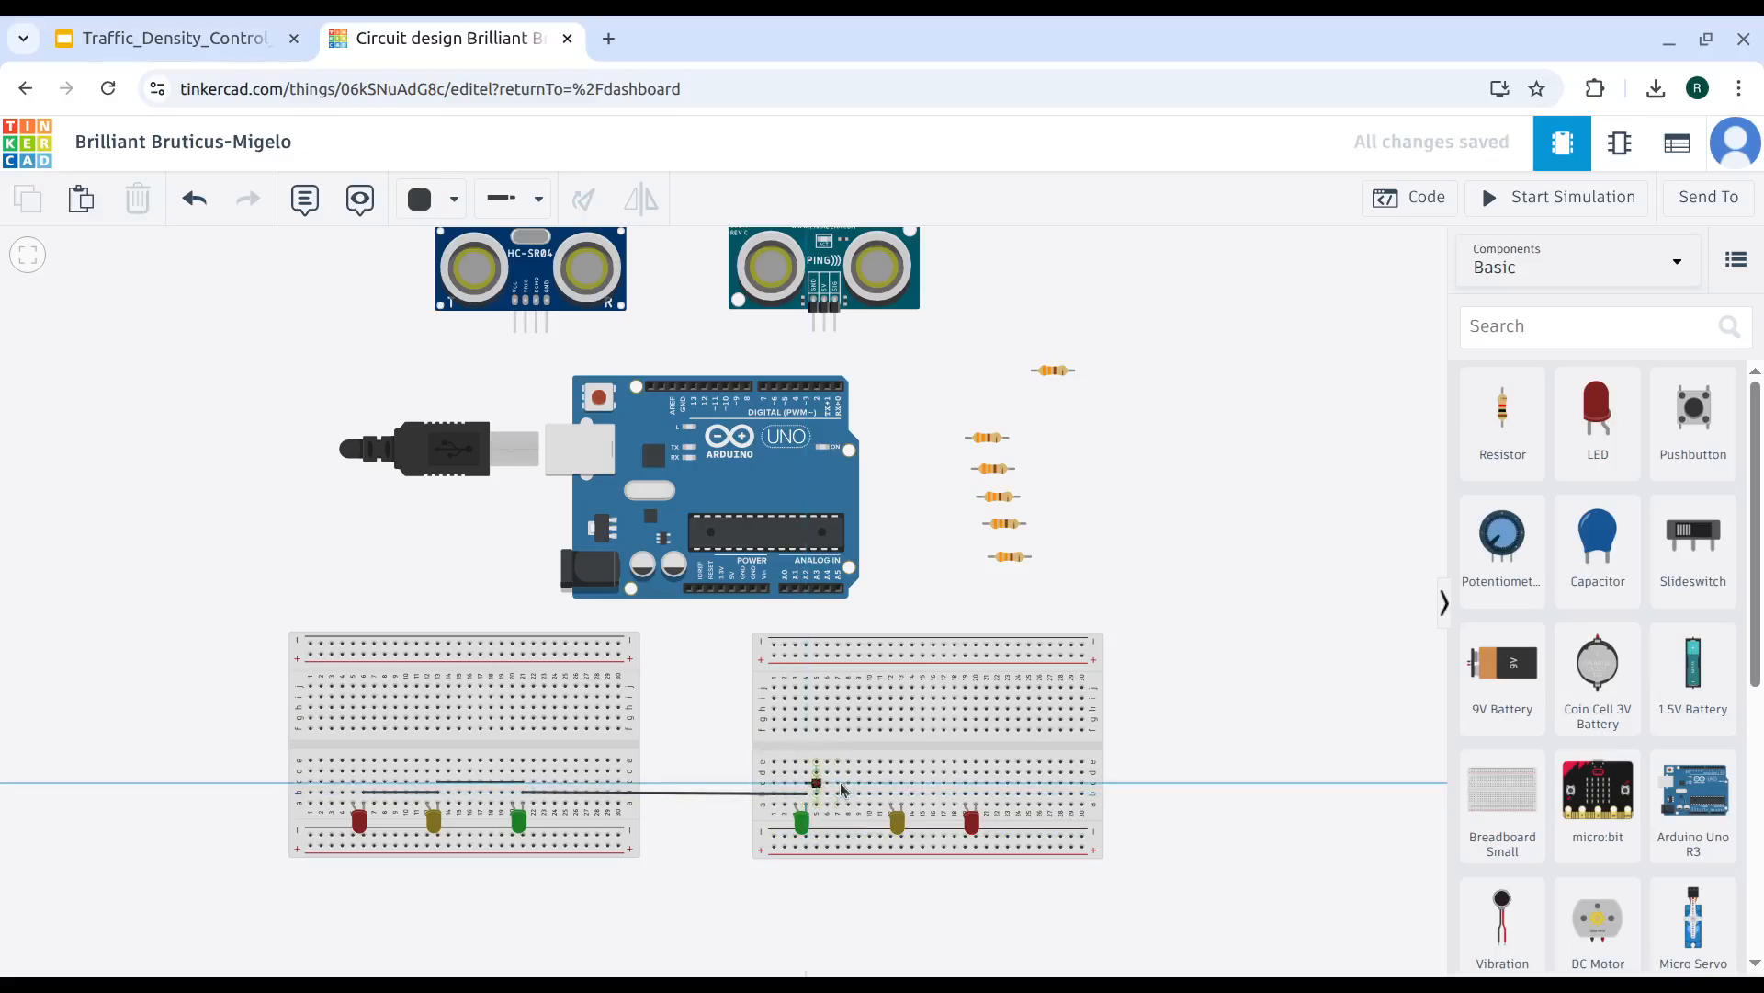
{"action": "left_click", "coordinate": [901, 783]}
{"action": "left_click", "coordinate": [969, 919]}
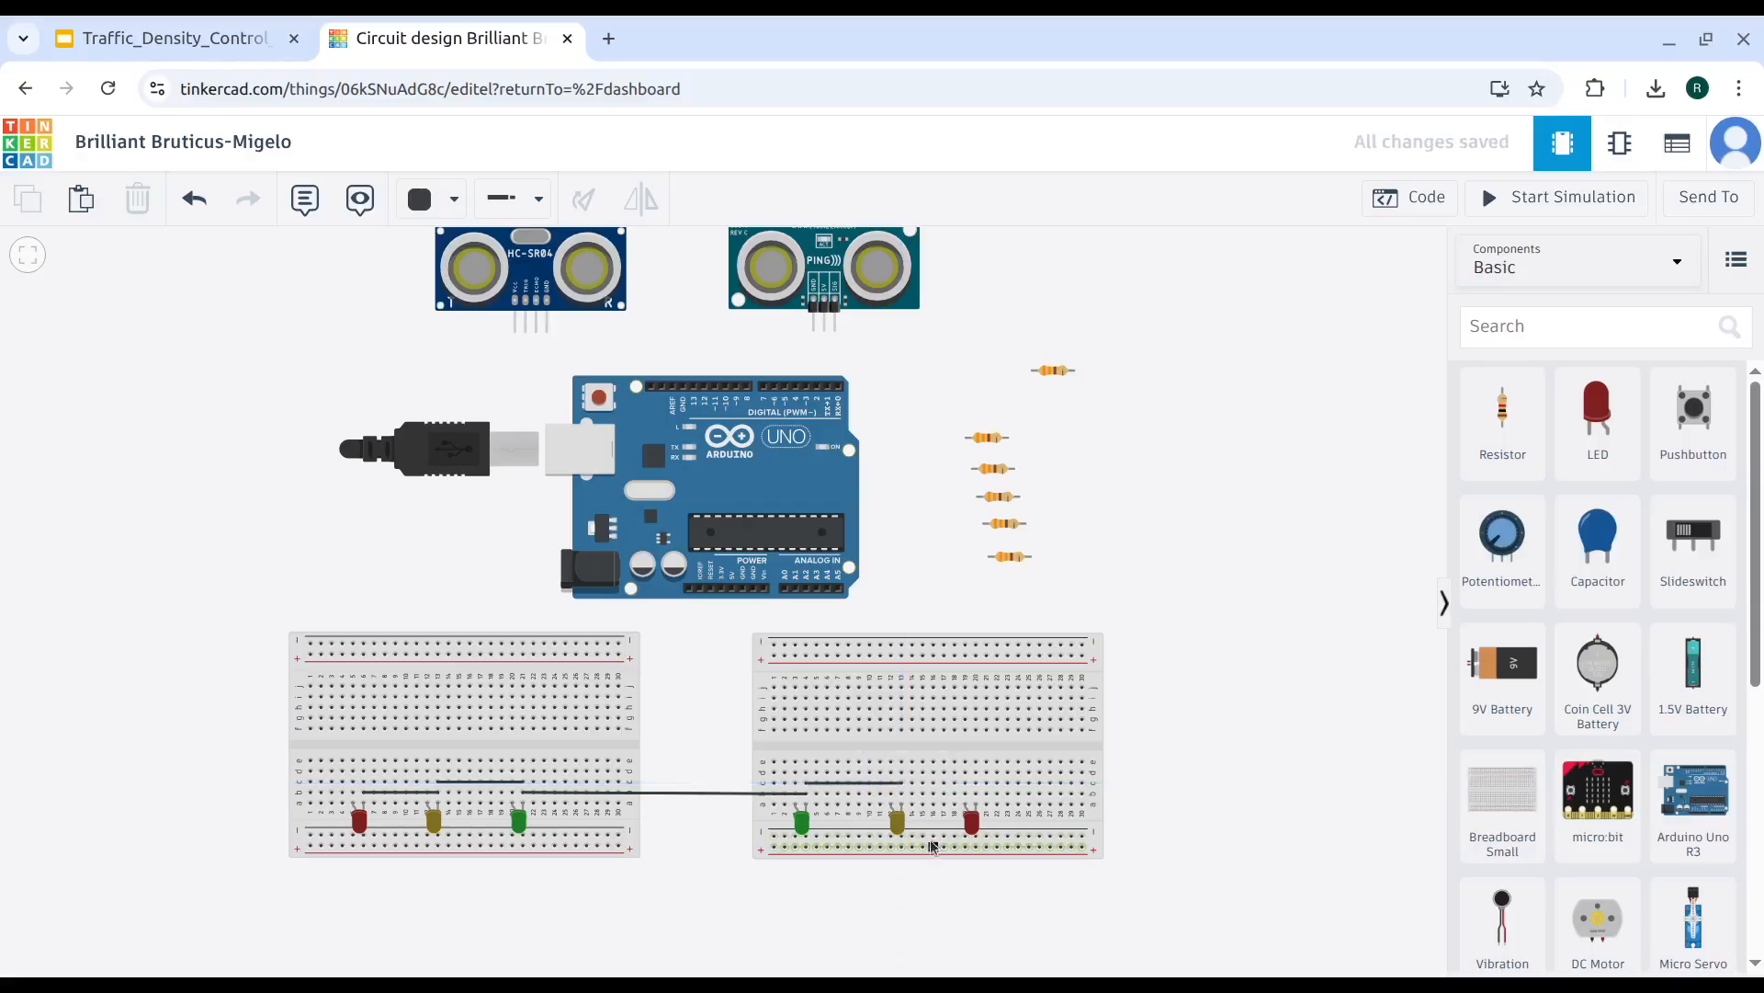
{"action": "left_click", "coordinate": [912, 793]}
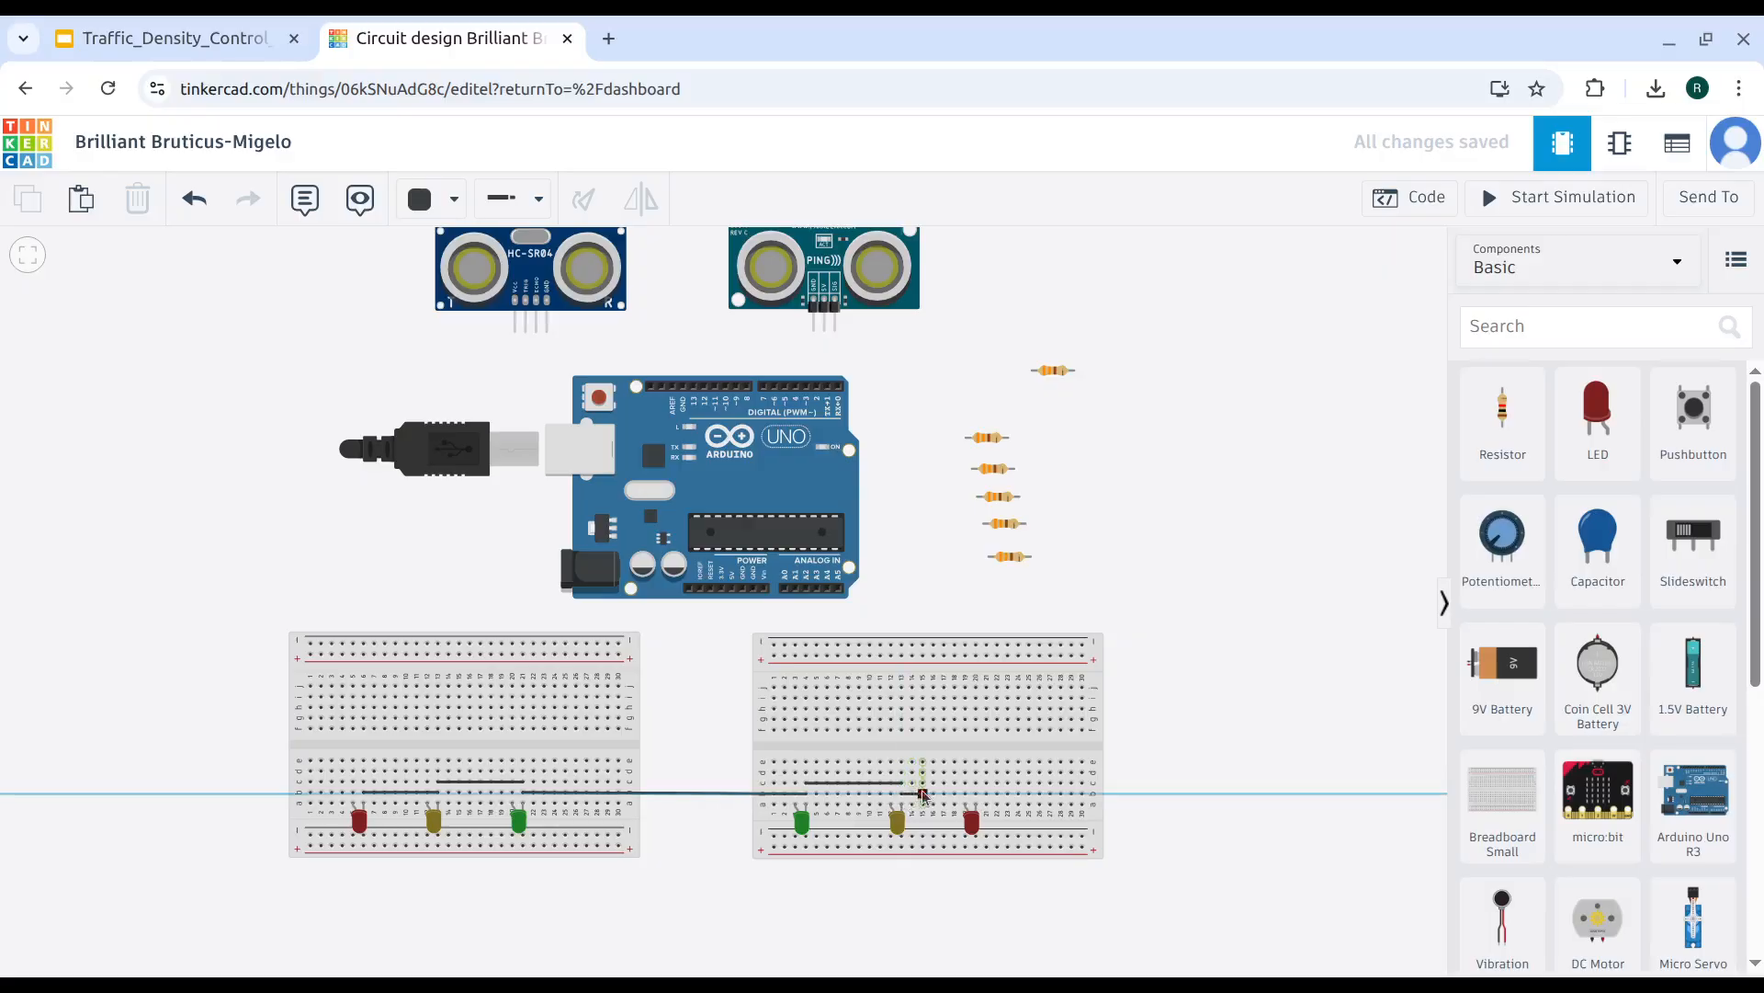
{"action": "left_click", "coordinate": [976, 793]}
{"action": "left_click", "coordinate": [913, 925]}
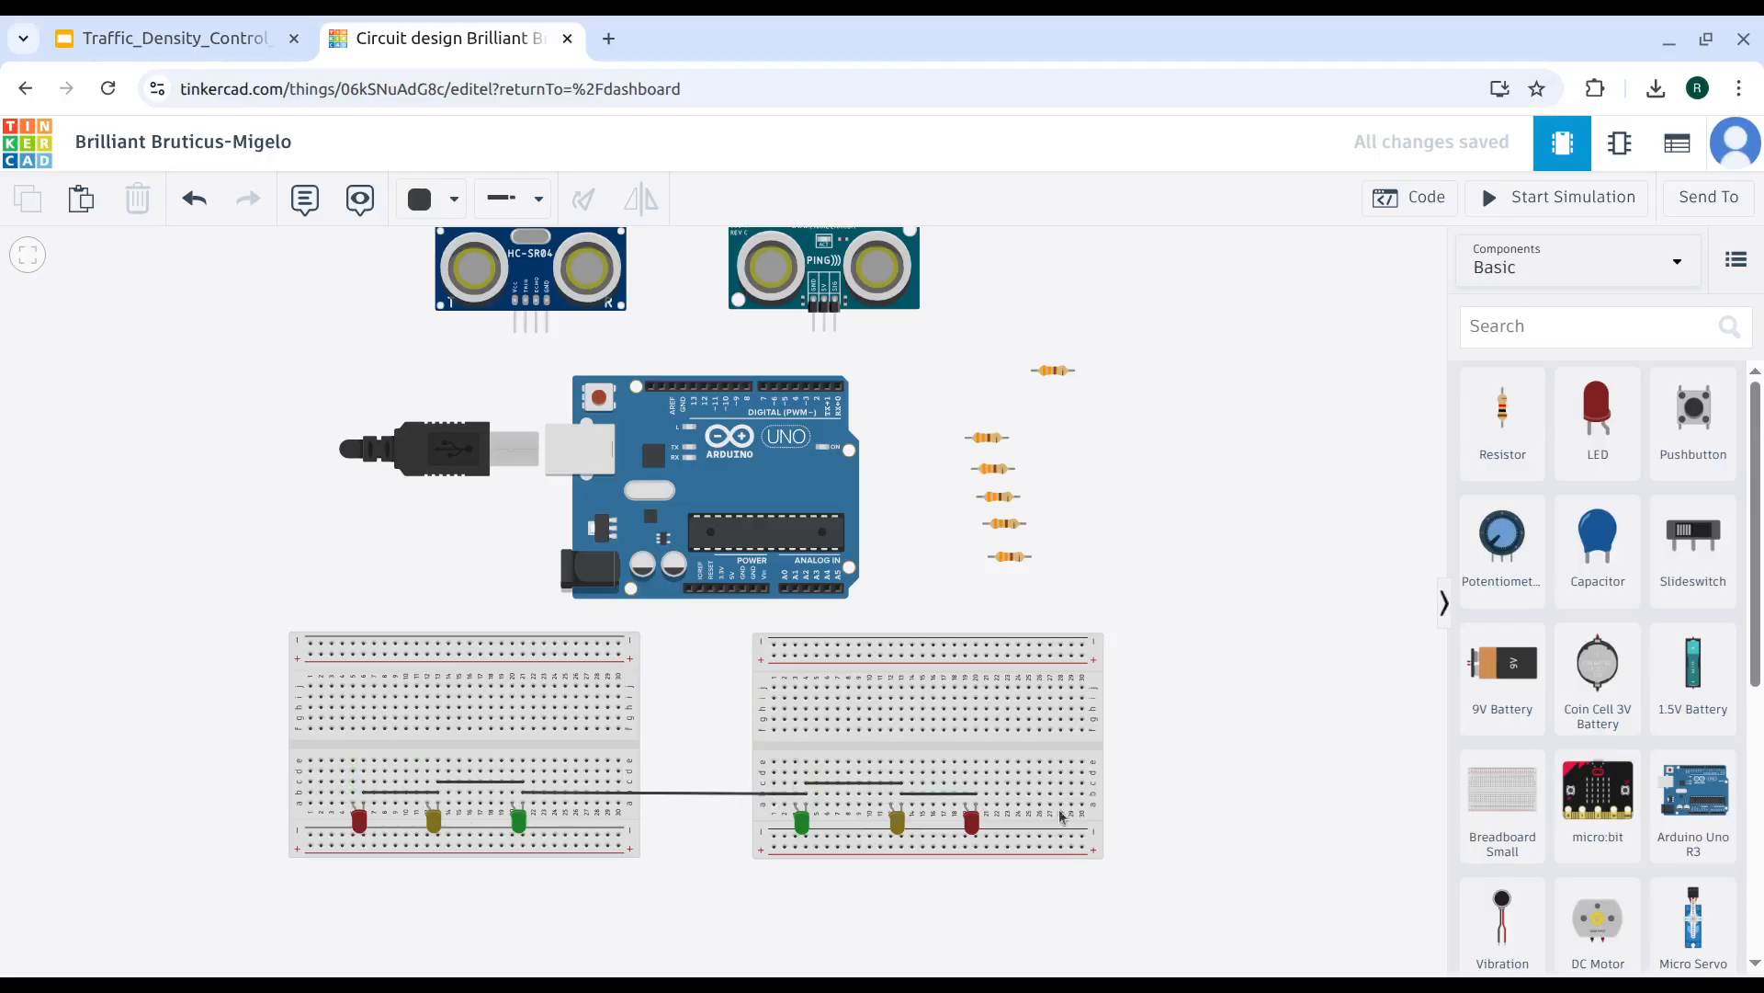
Wire the left red LED's cathode column to that breadboard's upper negative rail, and connect the Arduino's GND pin to the same rail.
{"action": "left_click", "coordinate": [364, 763]}
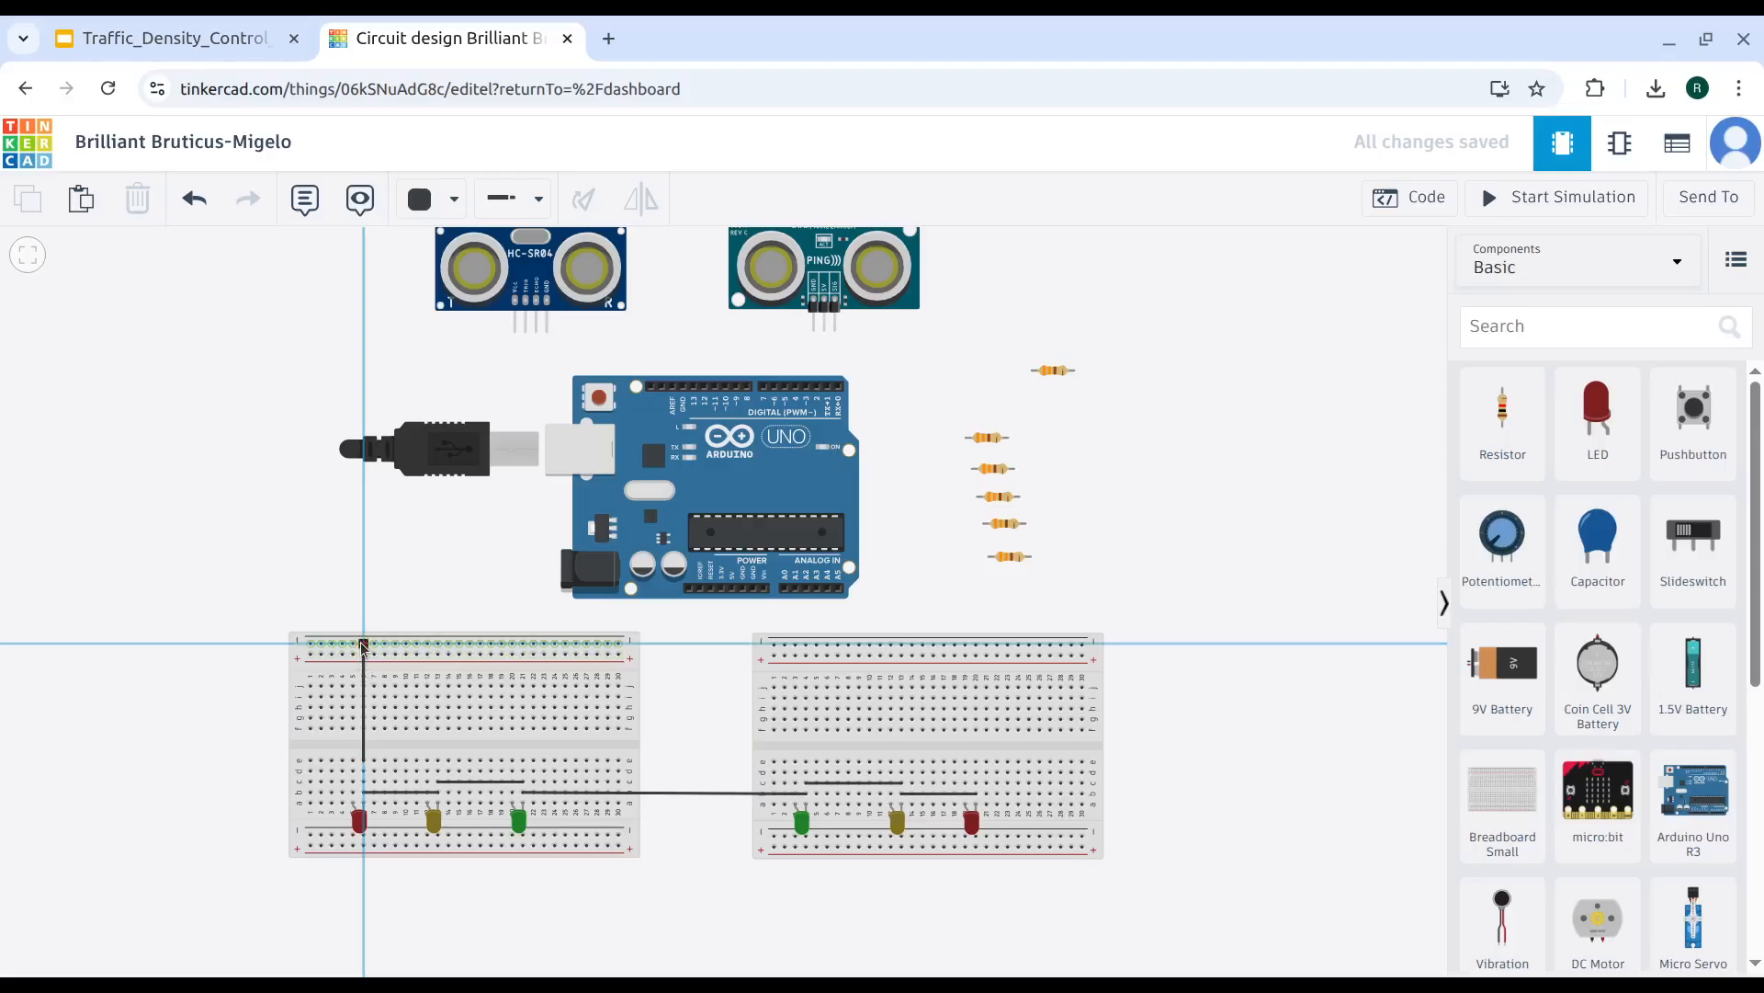
{"action": "left_click", "coordinate": [364, 645]}
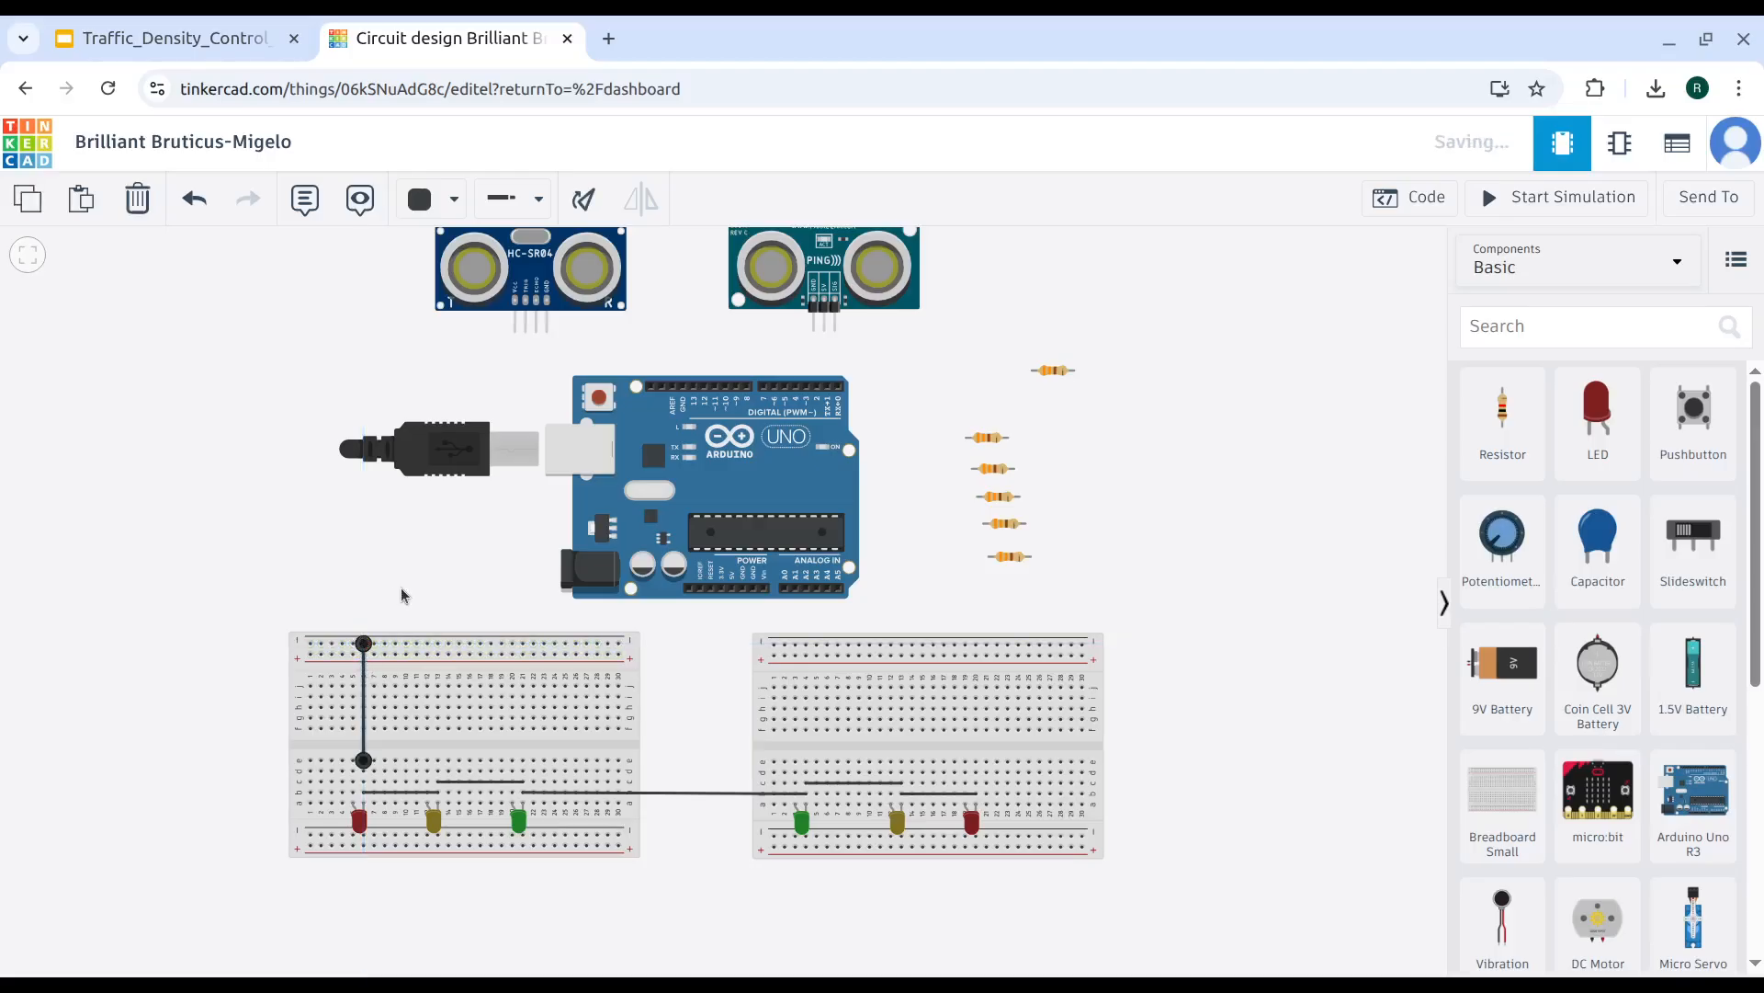
{"action": "left_click", "coordinate": [743, 589]}
{"action": "left_click", "coordinate": [744, 605]}
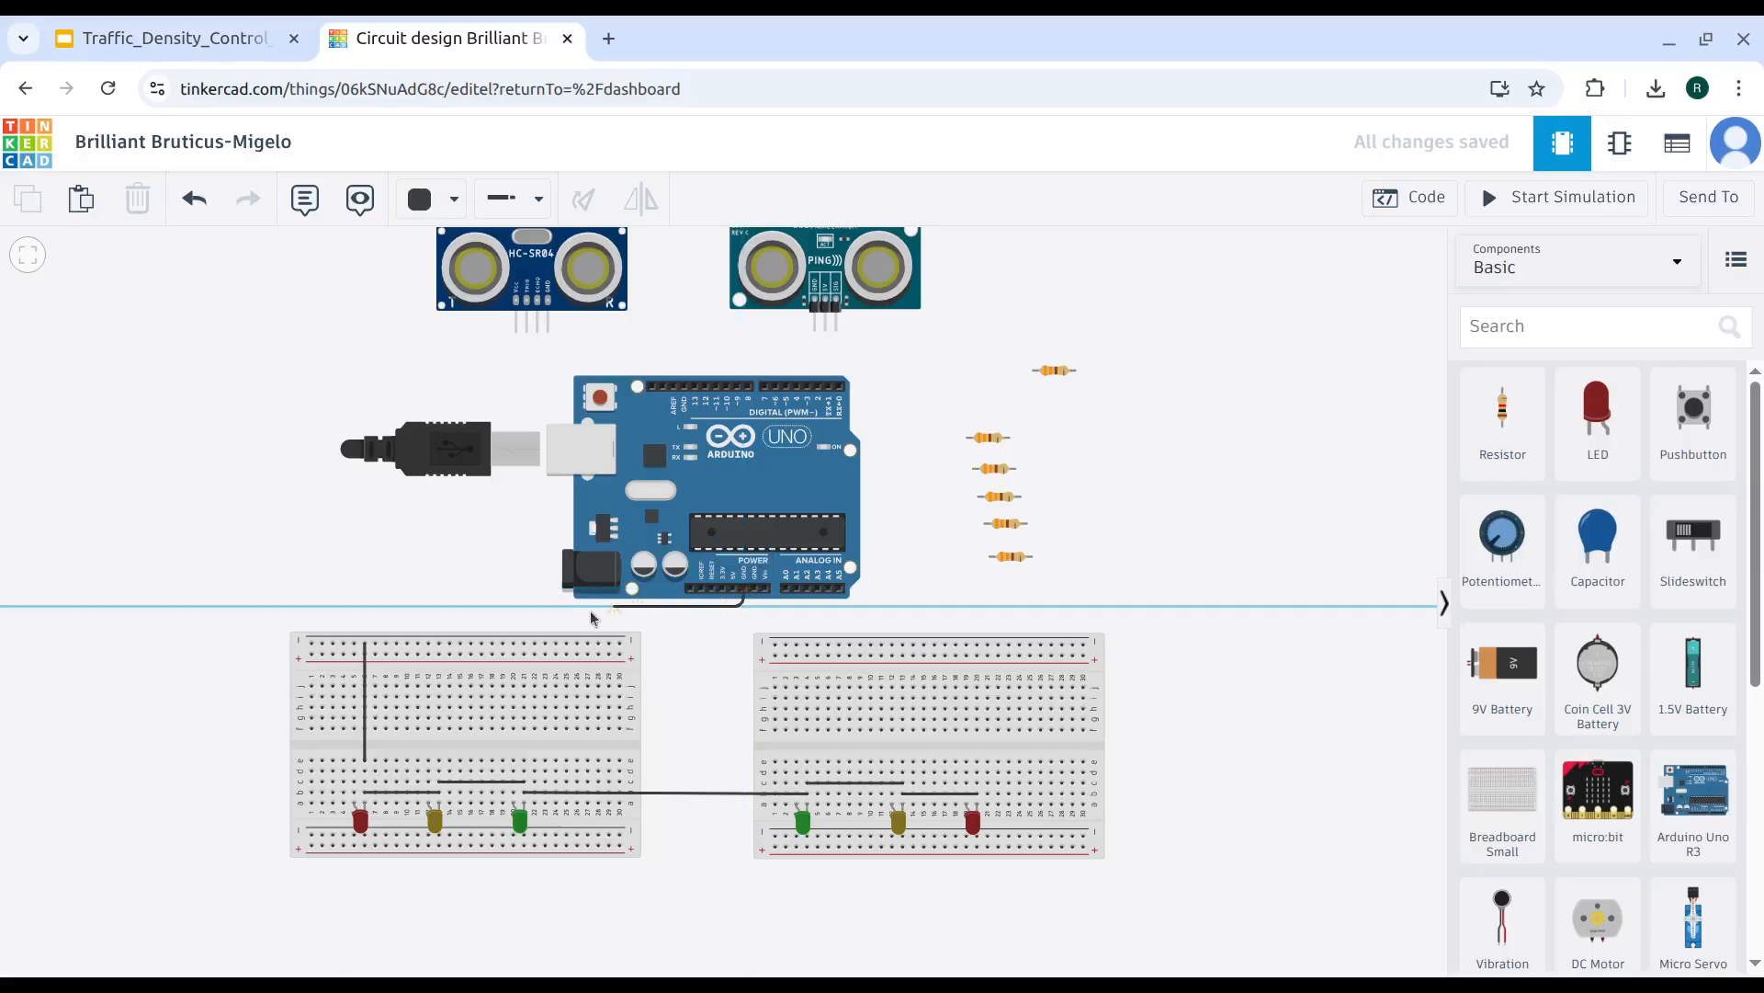
{"action": "left_click", "coordinate": [523, 606]}
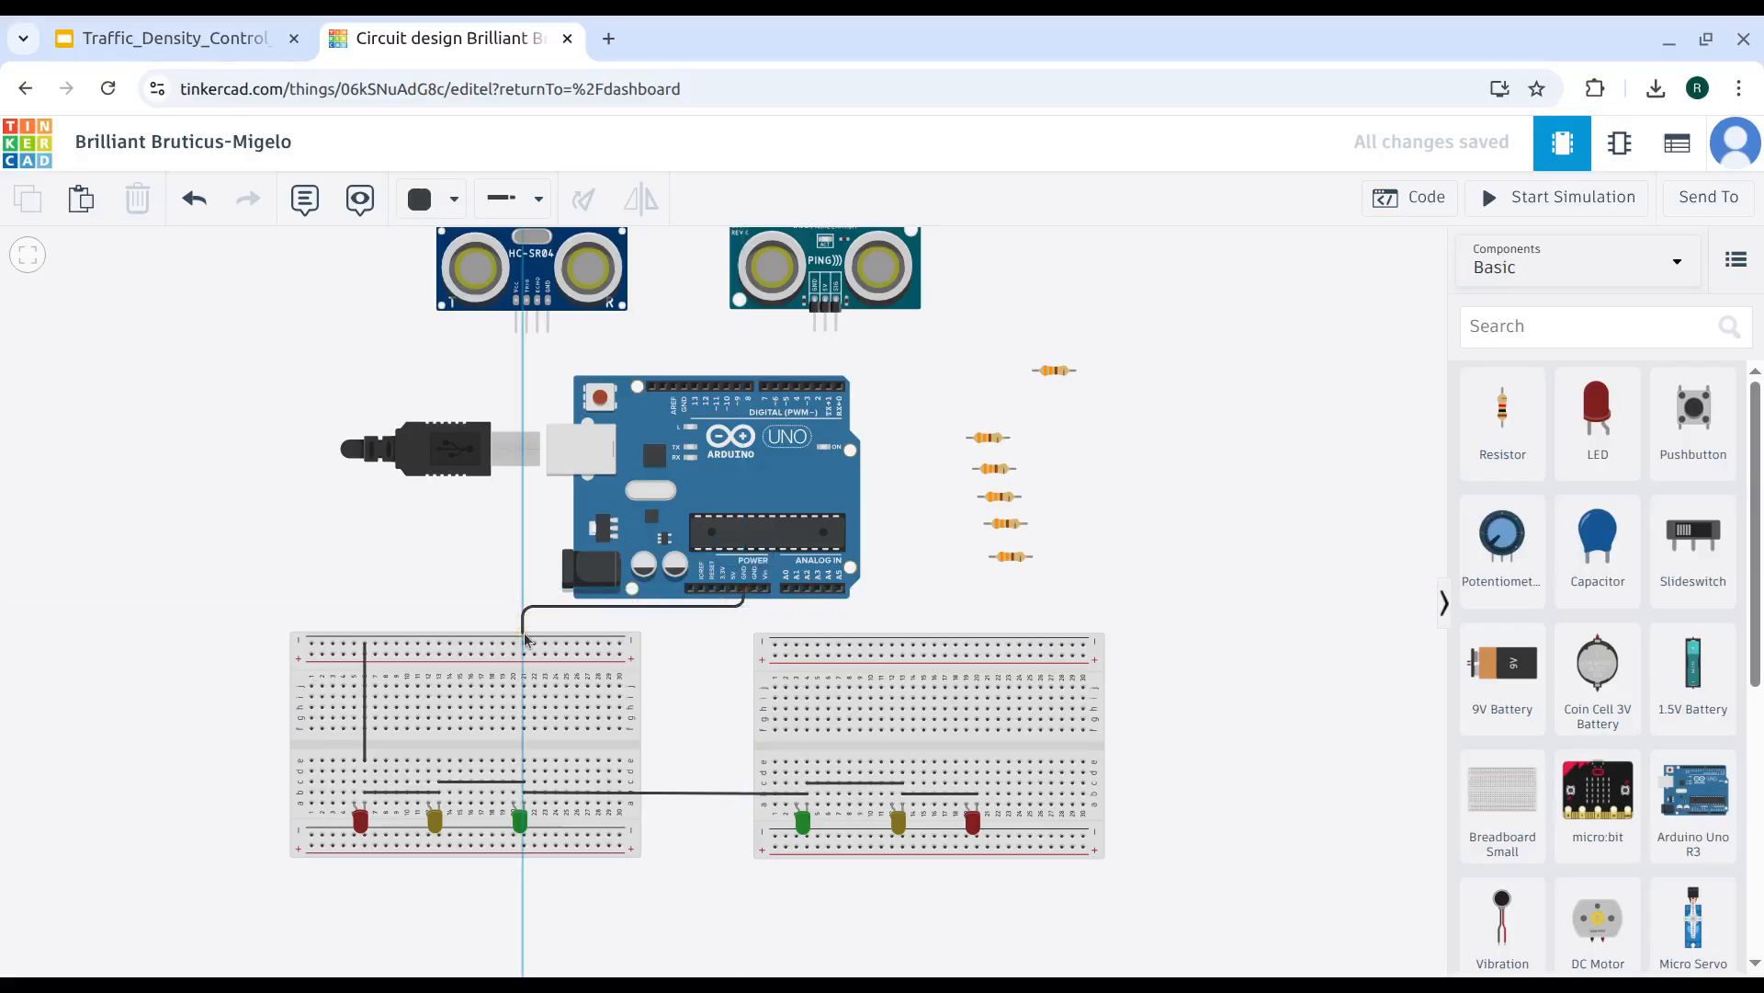
{"action": "left_click", "coordinate": [524, 642]}
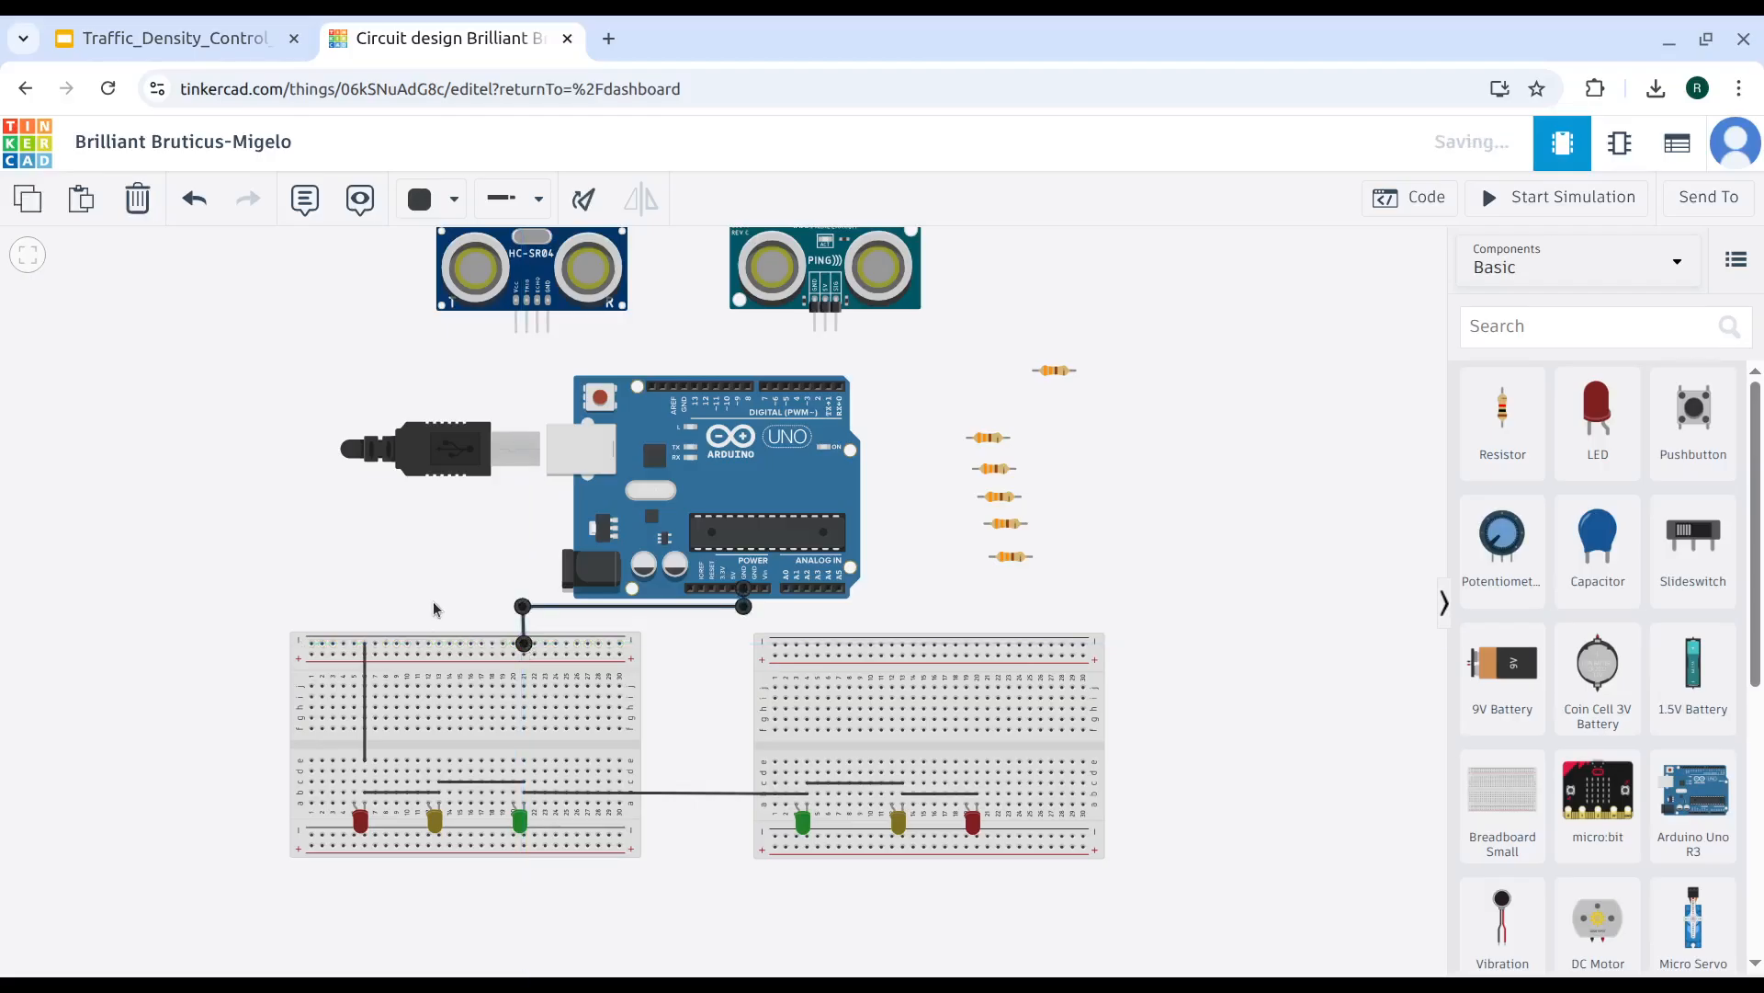
{"action": "left_click", "coordinate": [523, 610]}
{"action": "left_click", "coordinate": [523, 610]}
{"action": "left_click", "coordinate": [383, 568]}
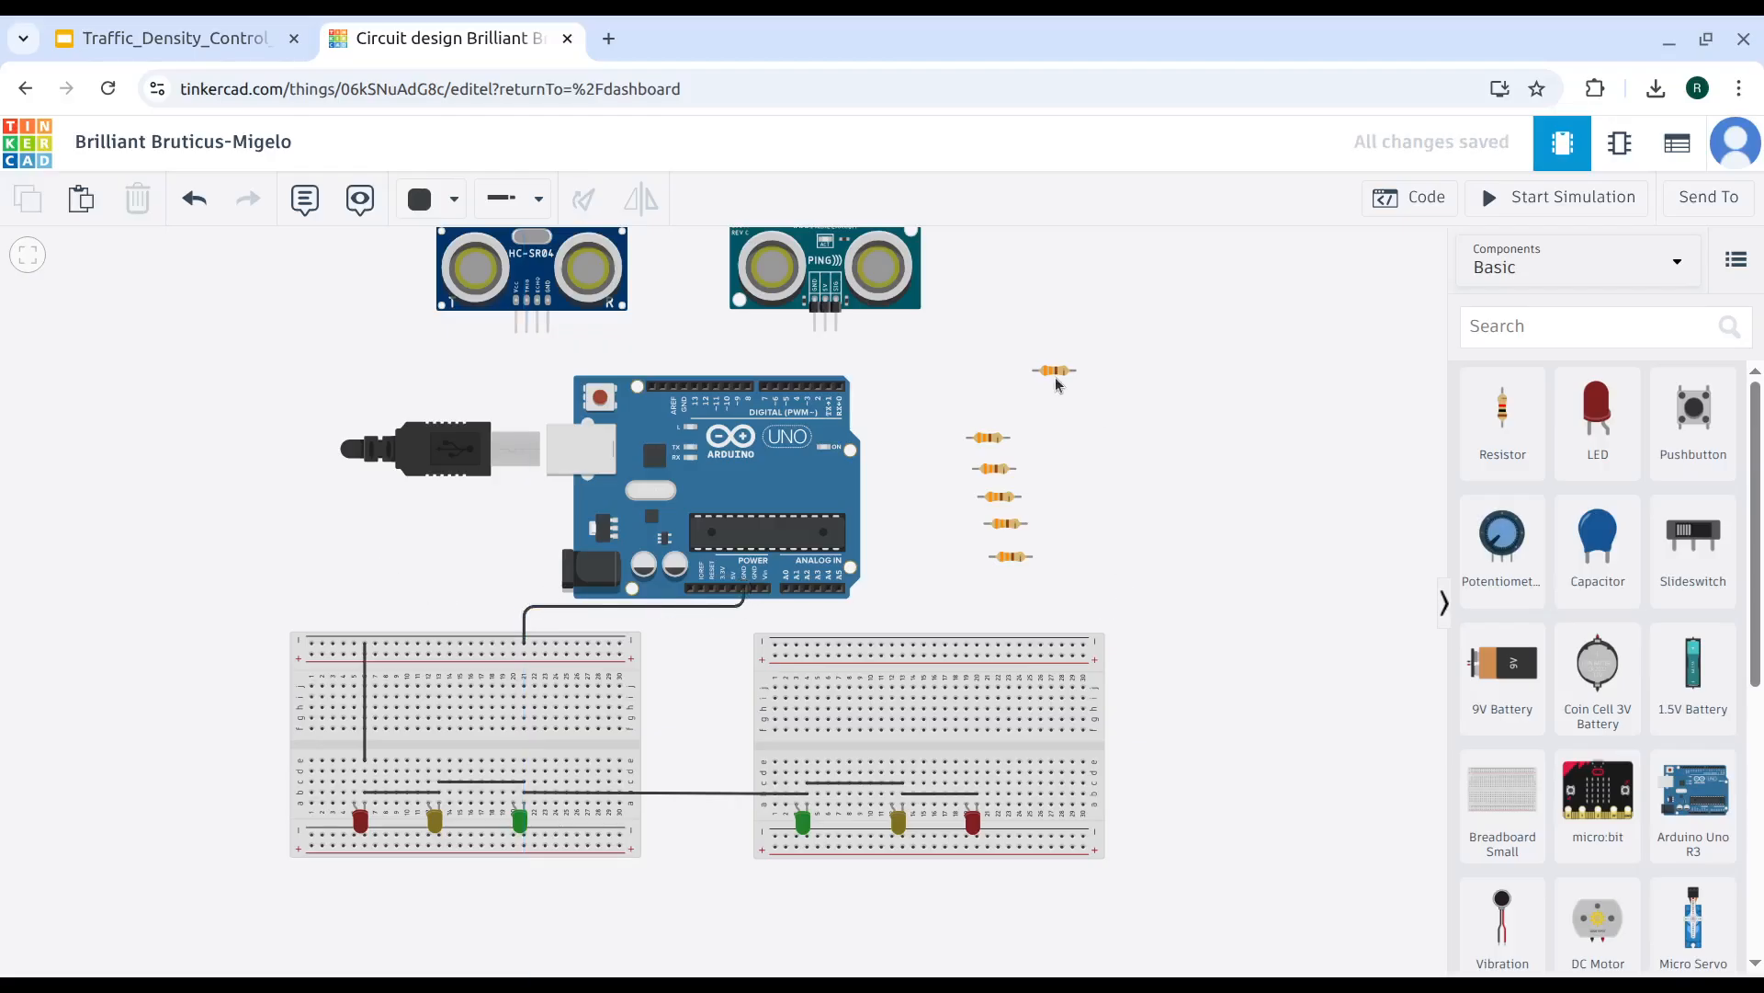
Turn one 0.33 kΩ resistor upright and place it across the left breadboard's centre gap in the red LED's anode column.
{"action": "left_click_drag", "start_coordinate": [1055, 374], "coordinate": [333, 759]}
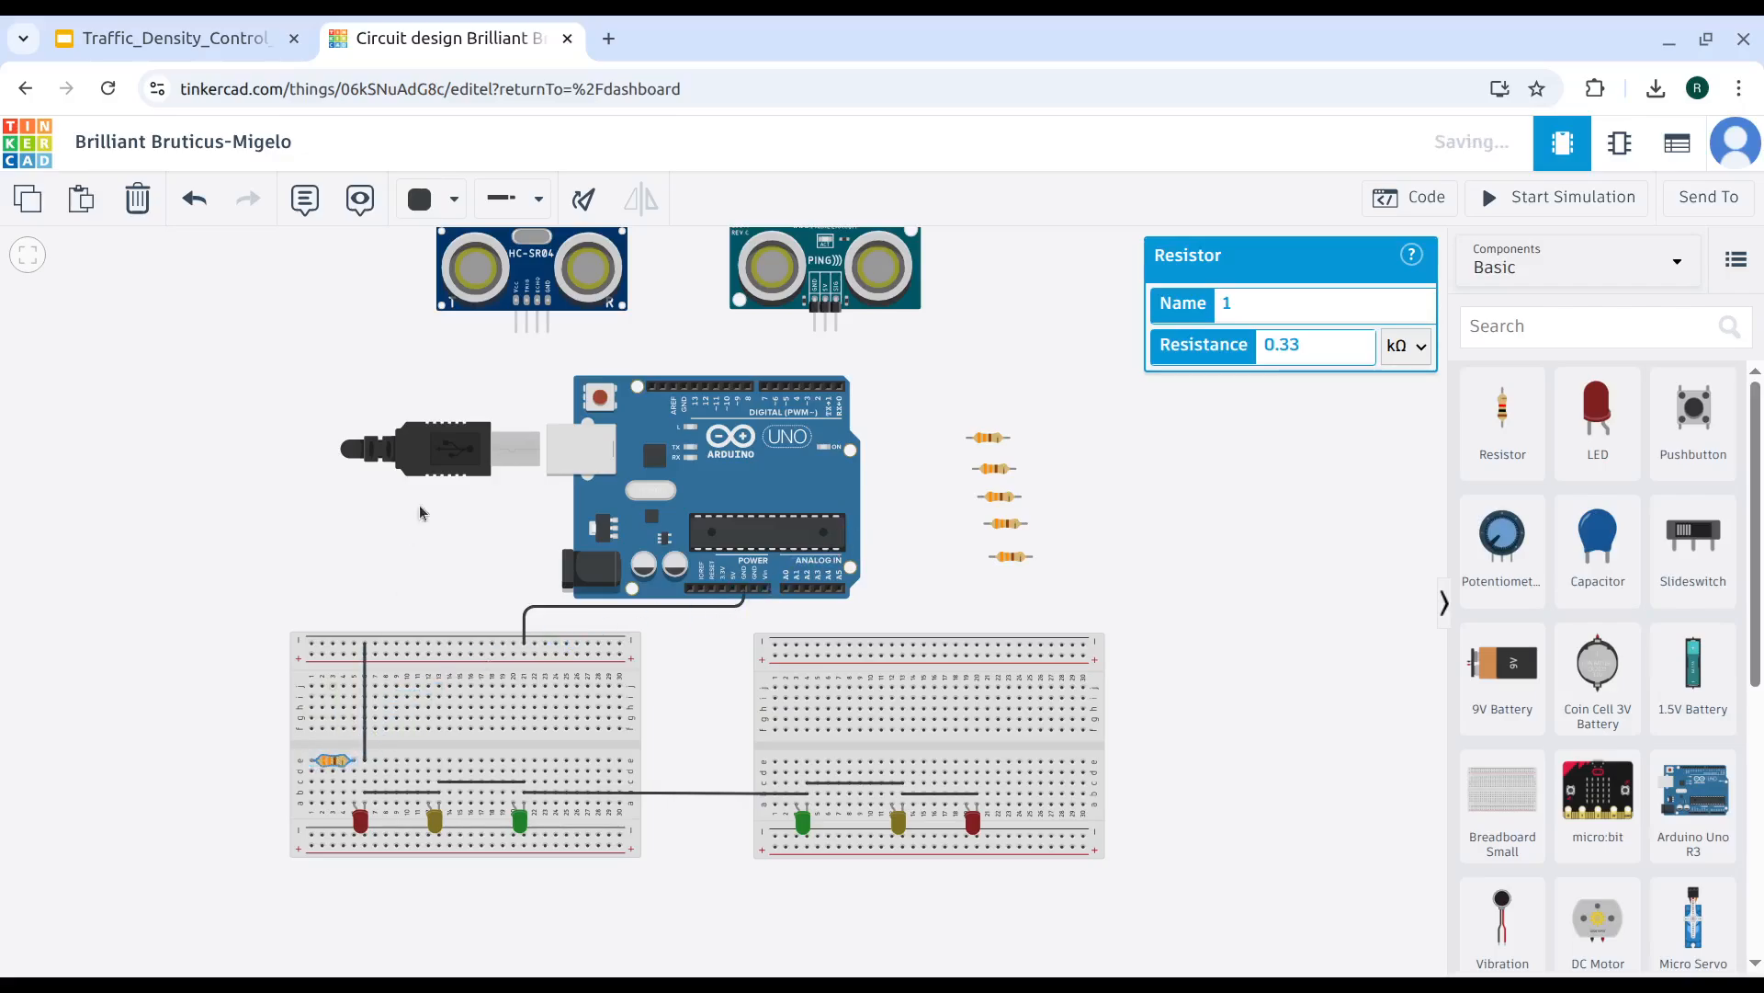
{"action": "left_click", "coordinate": [583, 198]}
{"action": "left_click", "coordinate": [584, 198]}
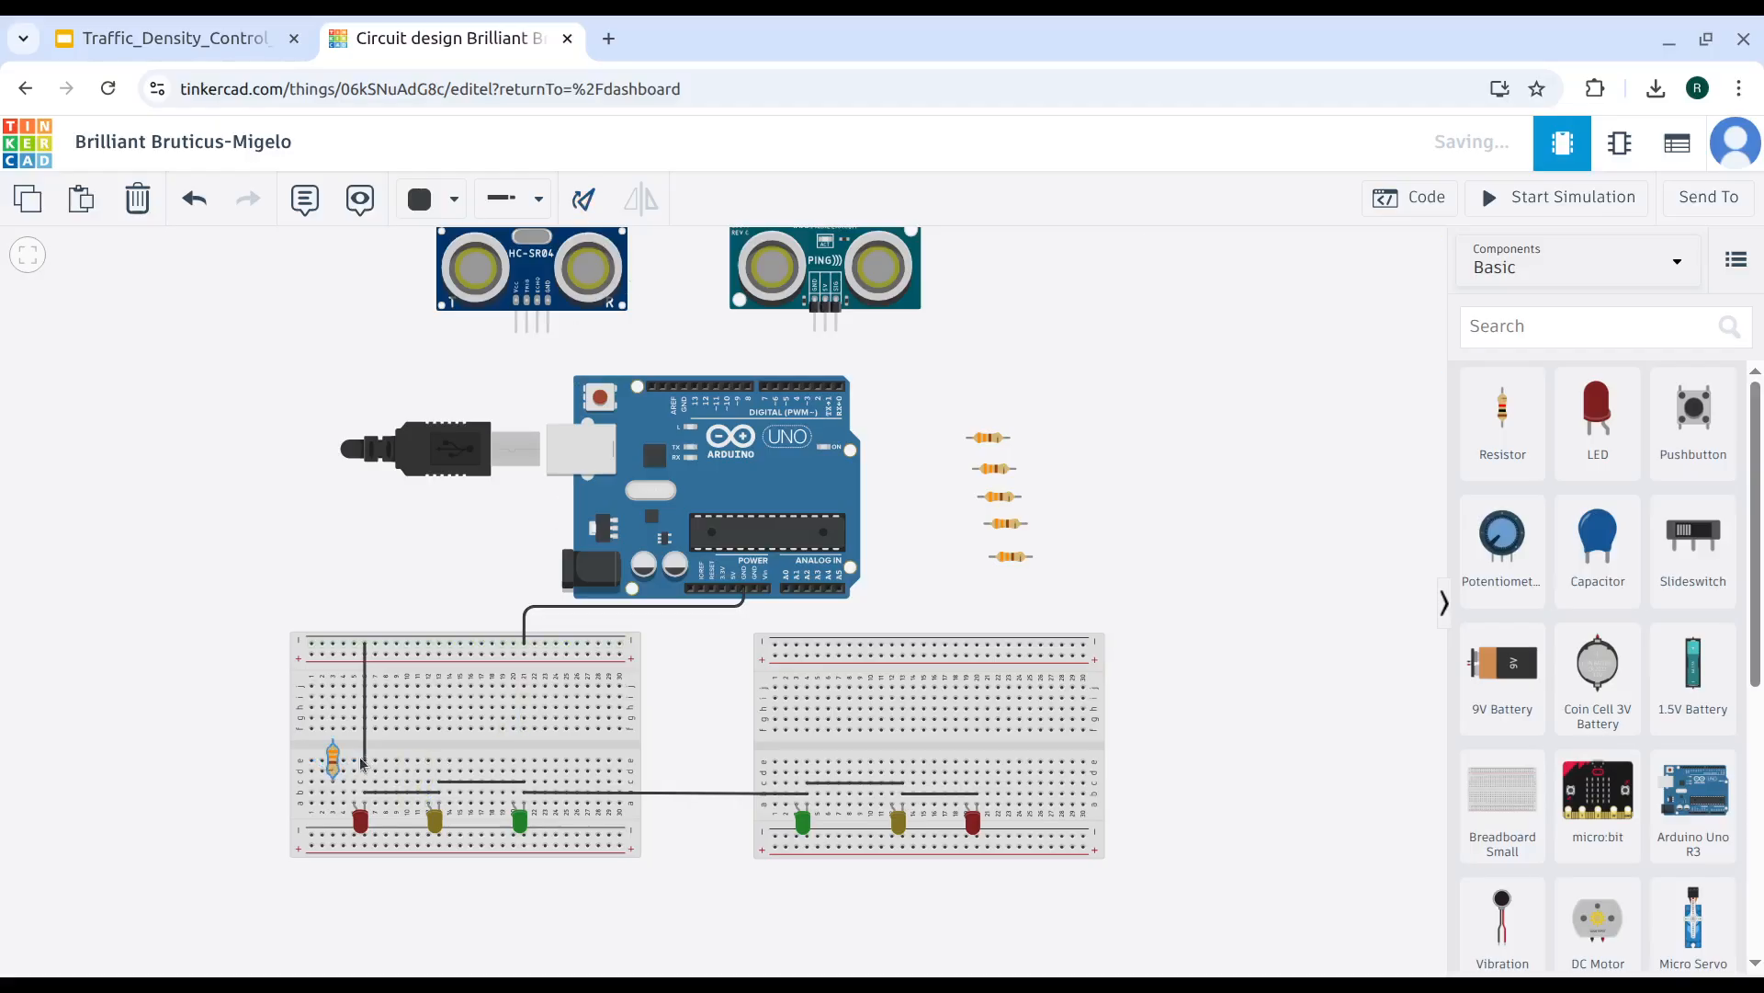
{"action": "left_click_drag", "start_coordinate": [333, 768], "coordinate": [356, 748]}
{"action": "left_click", "coordinate": [236, 649]}
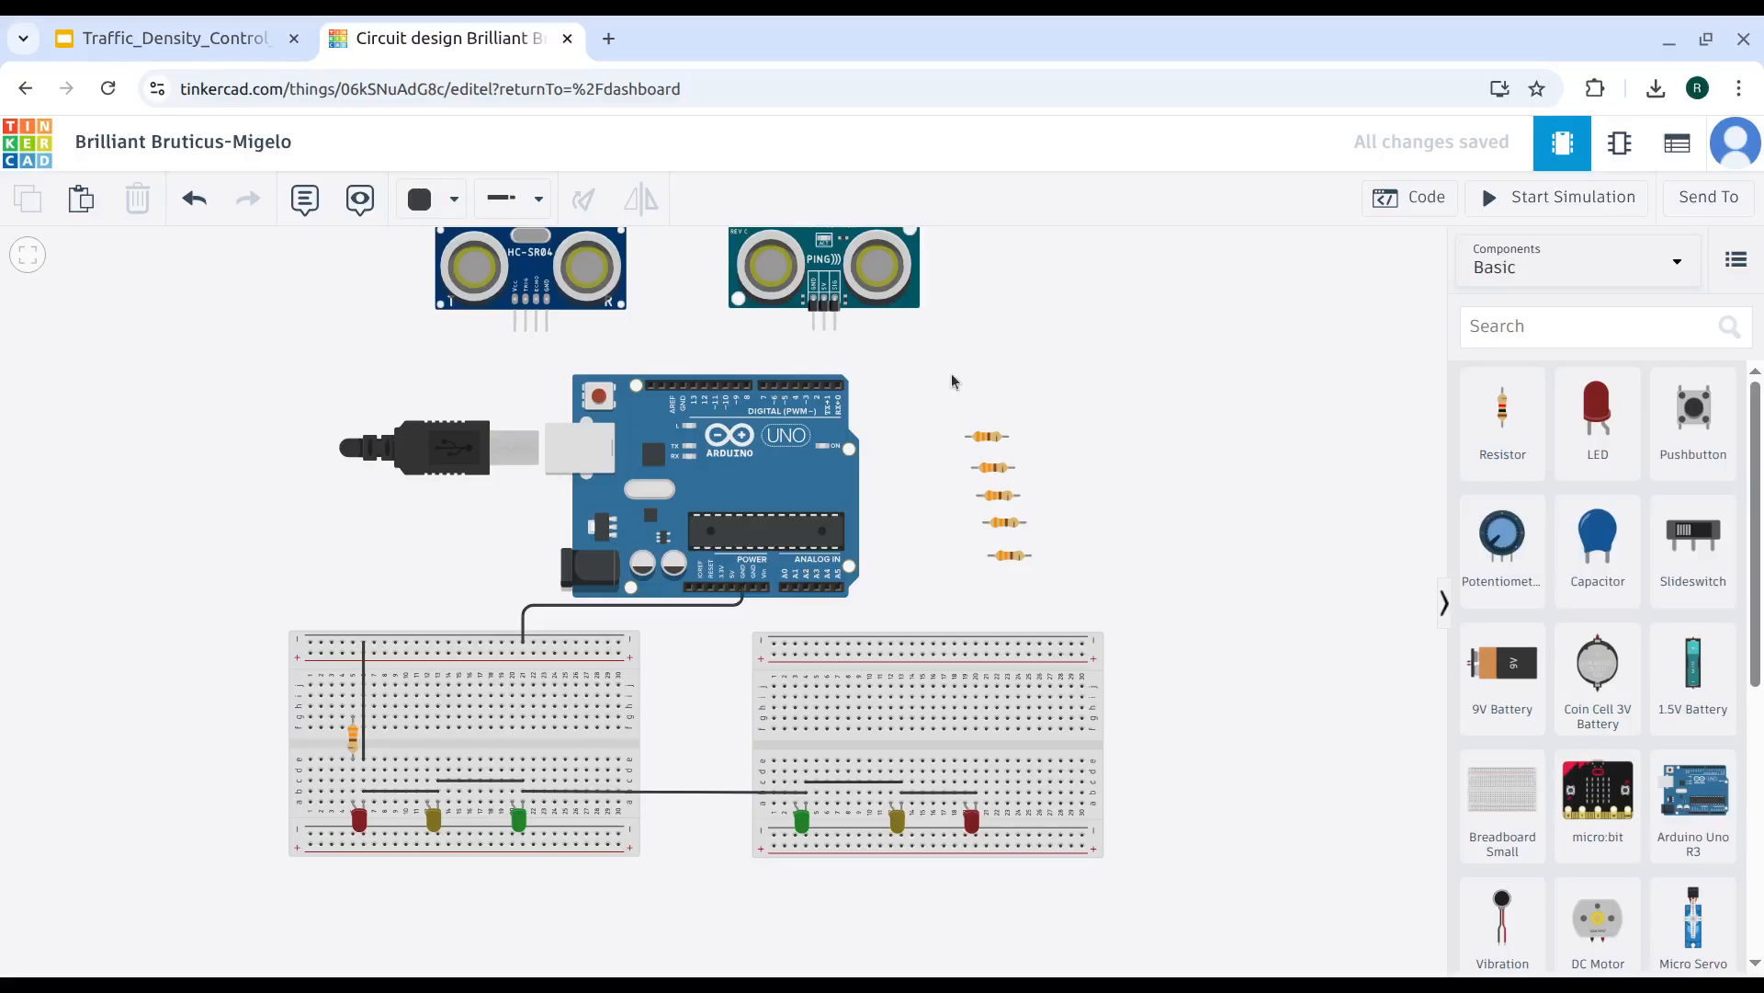
Rotate the five remaining resistors beside the Arduino by a quarter turn so they stand upright.
{"action": "left_click", "coordinate": [986, 441]}
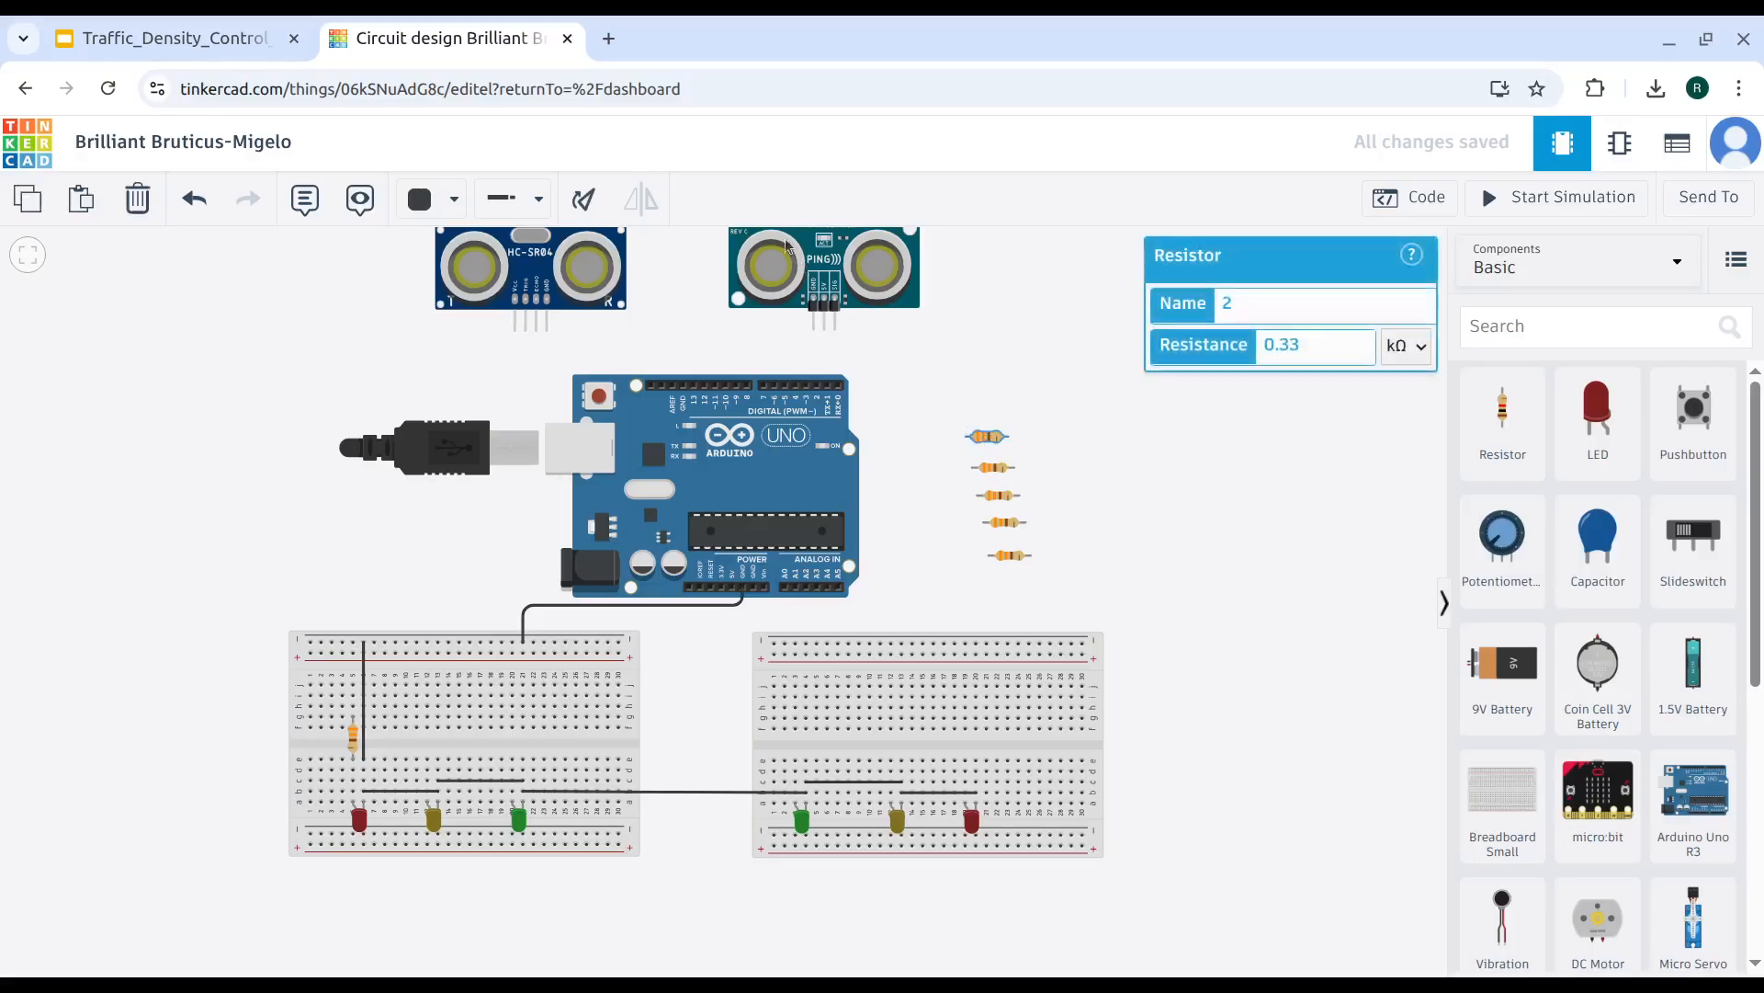
{"action": "left_click", "coordinate": [579, 198]}
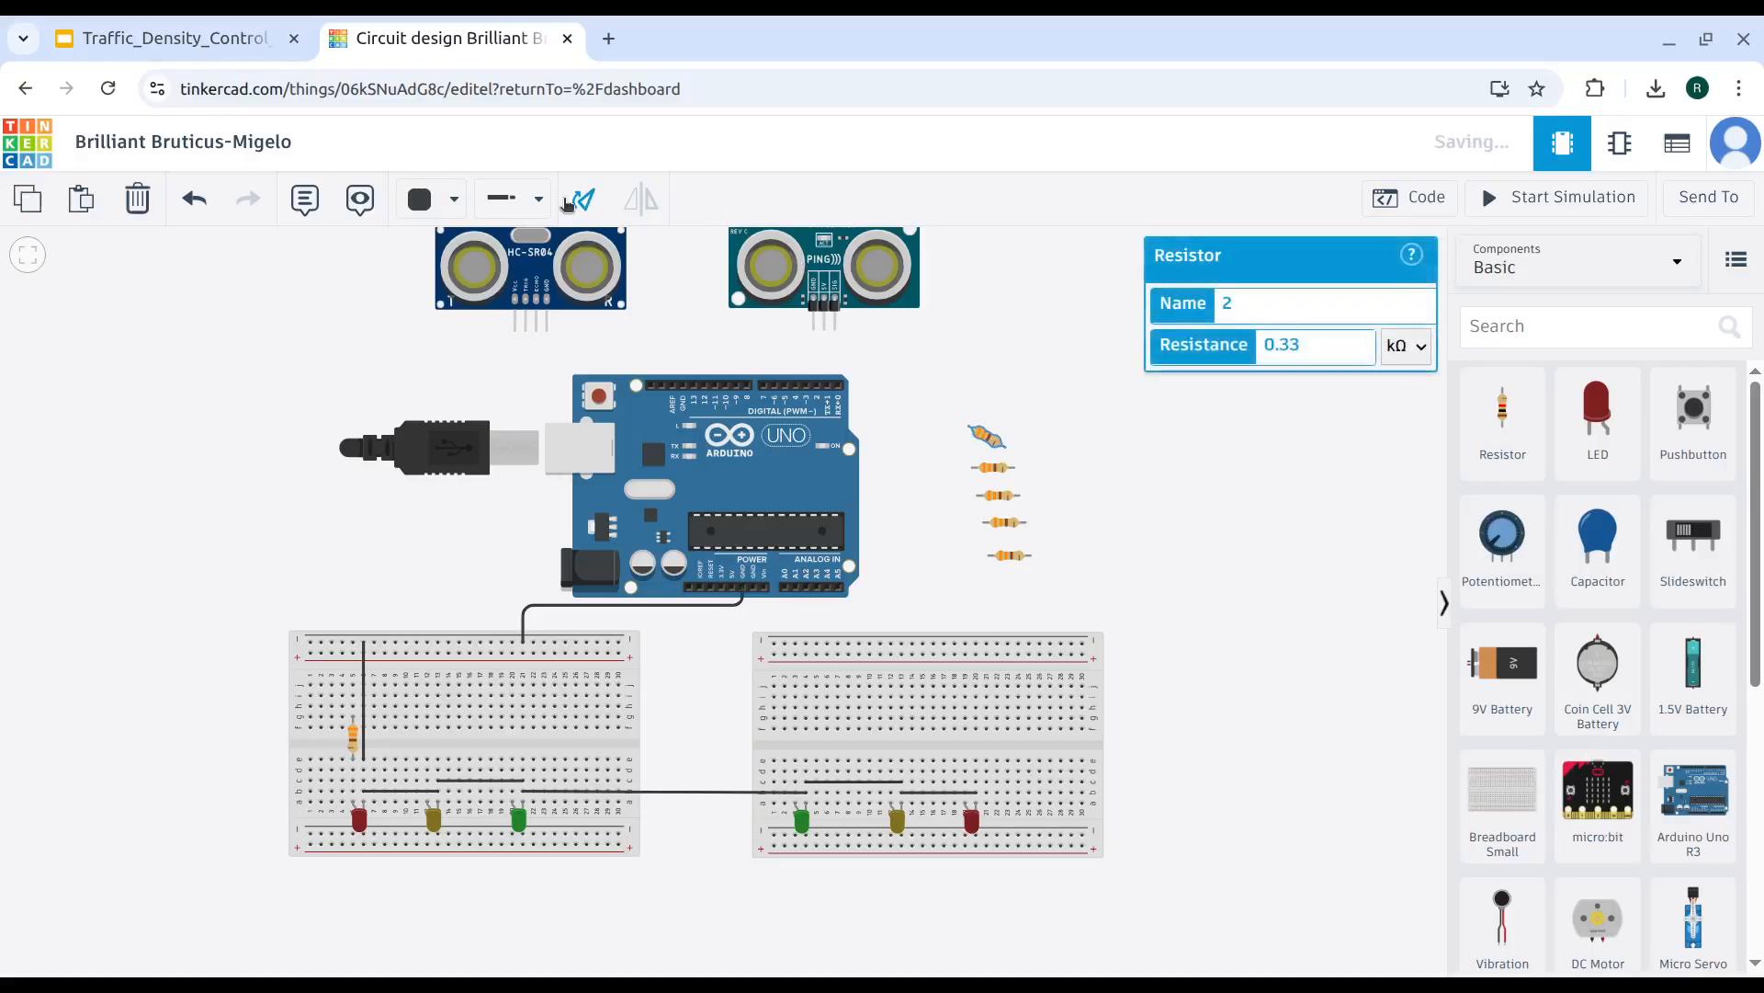
{"action": "left_click", "coordinate": [994, 467]}
{"action": "left_click", "coordinate": [586, 200]}
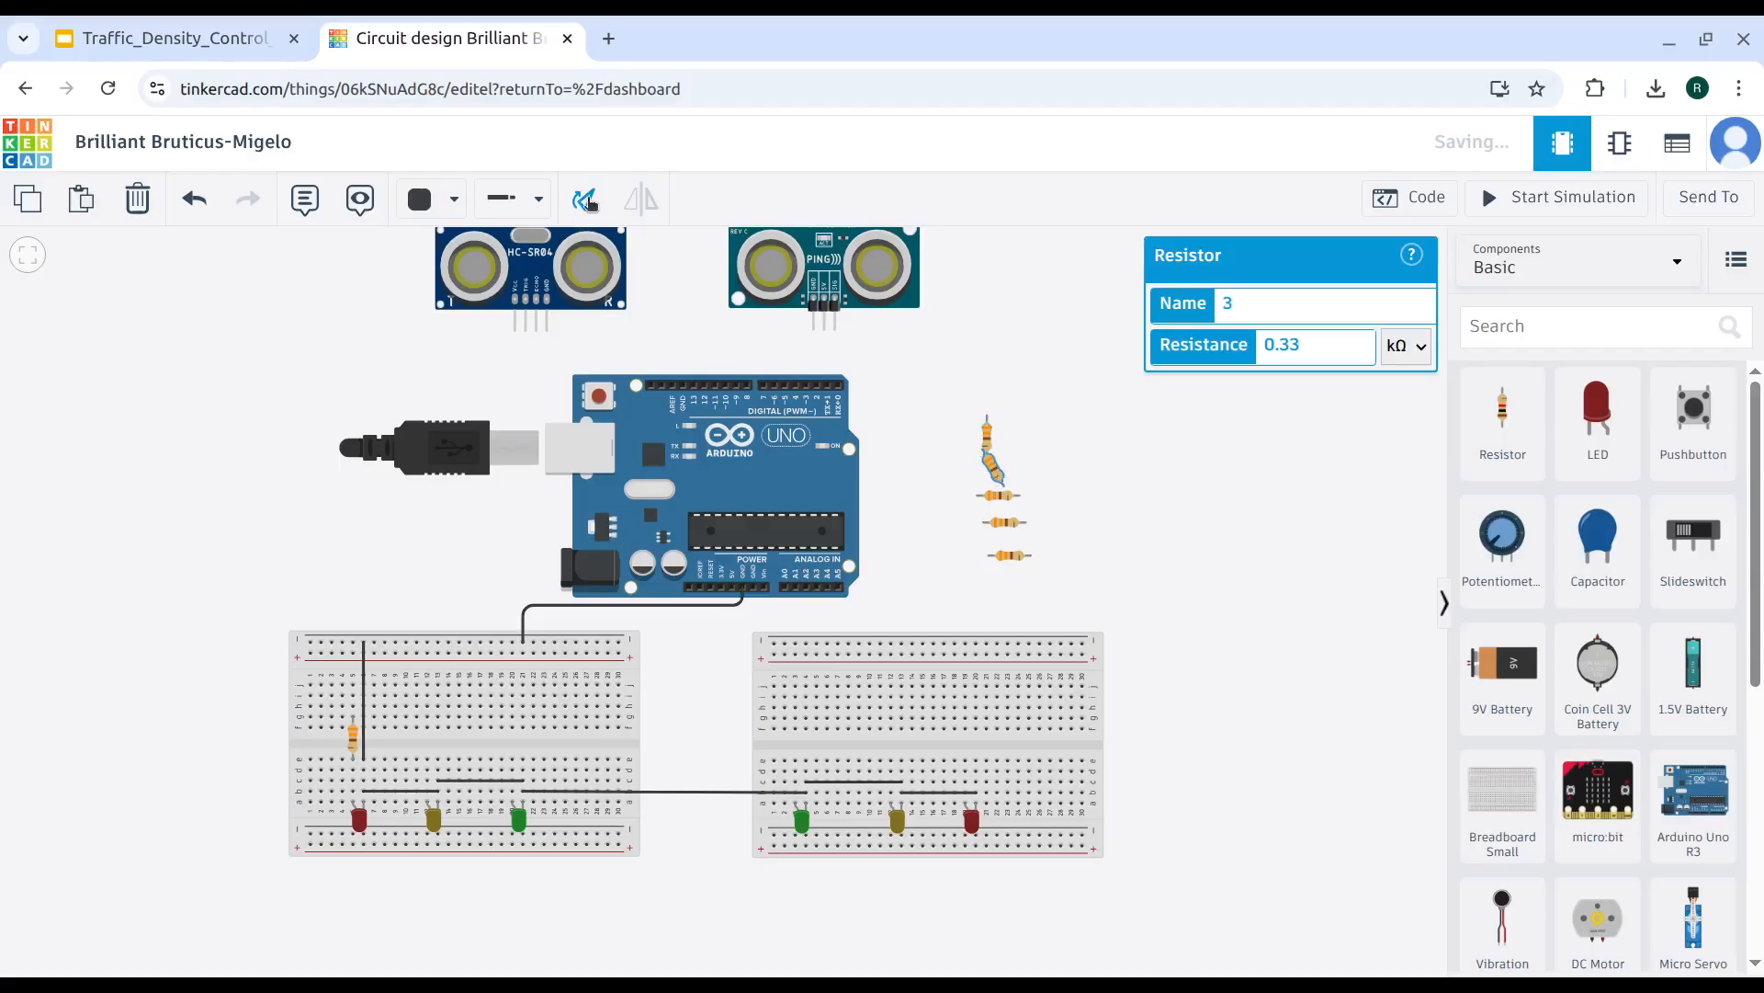
{"action": "left_click", "coordinate": [1009, 497]}
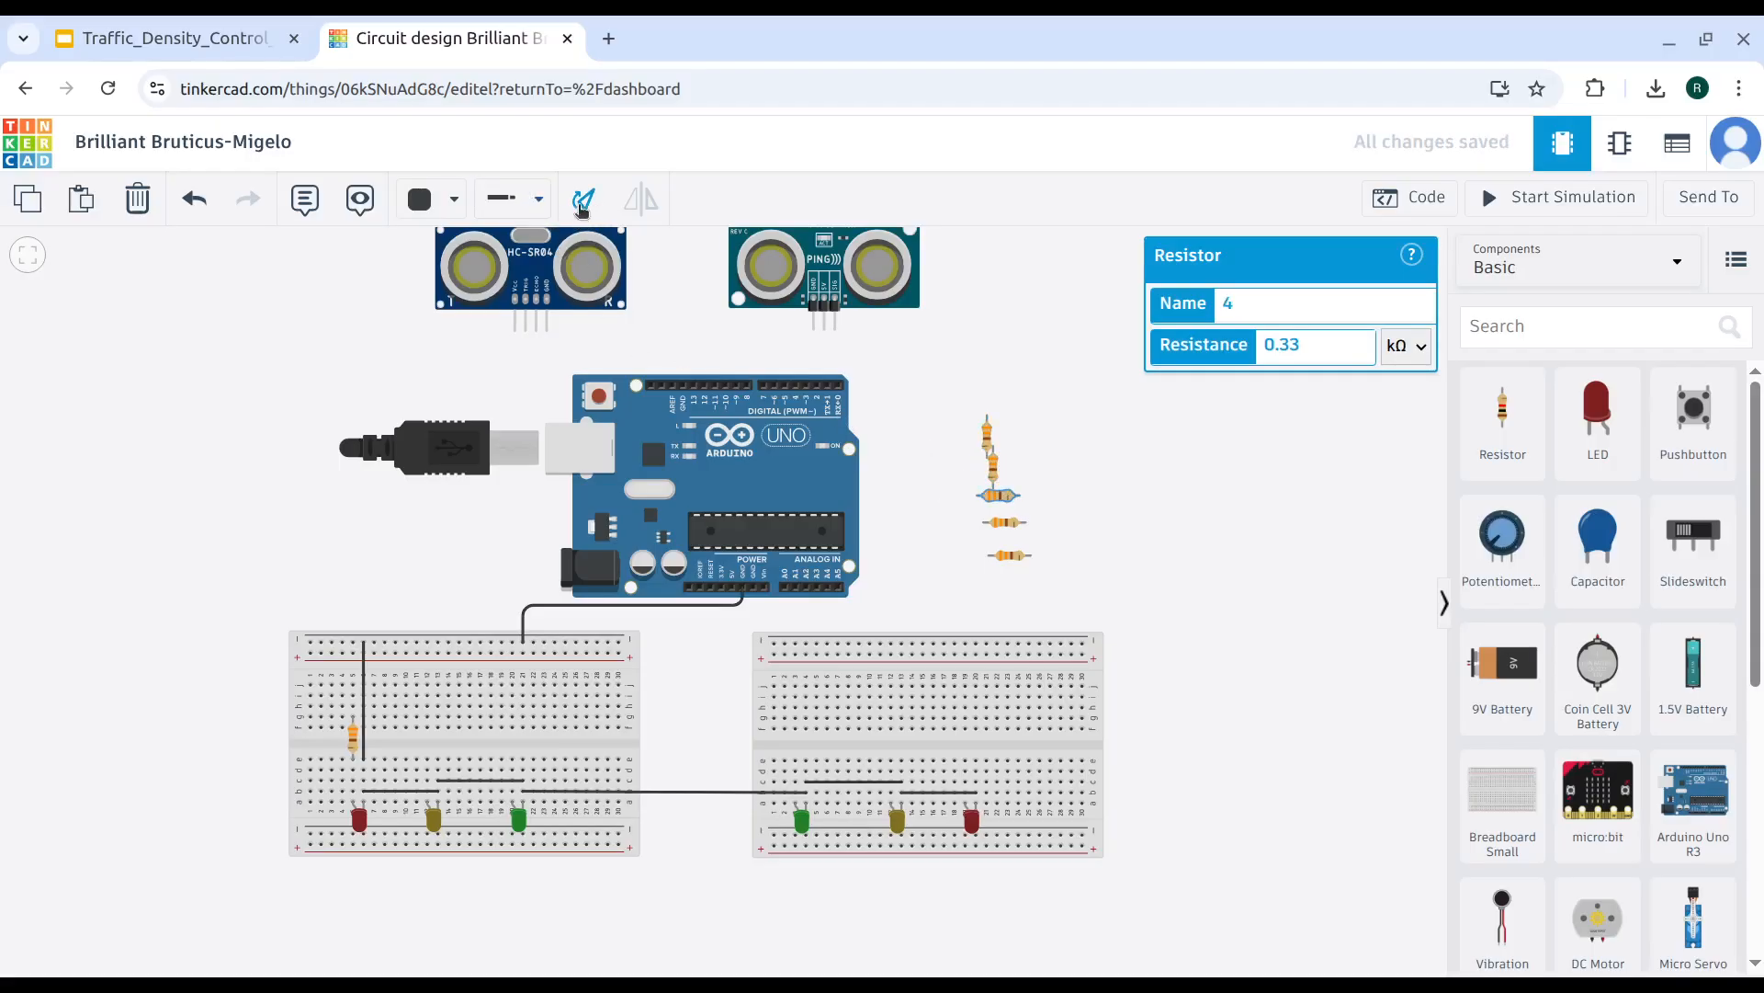
{"action": "left_click", "coordinate": [583, 204]}
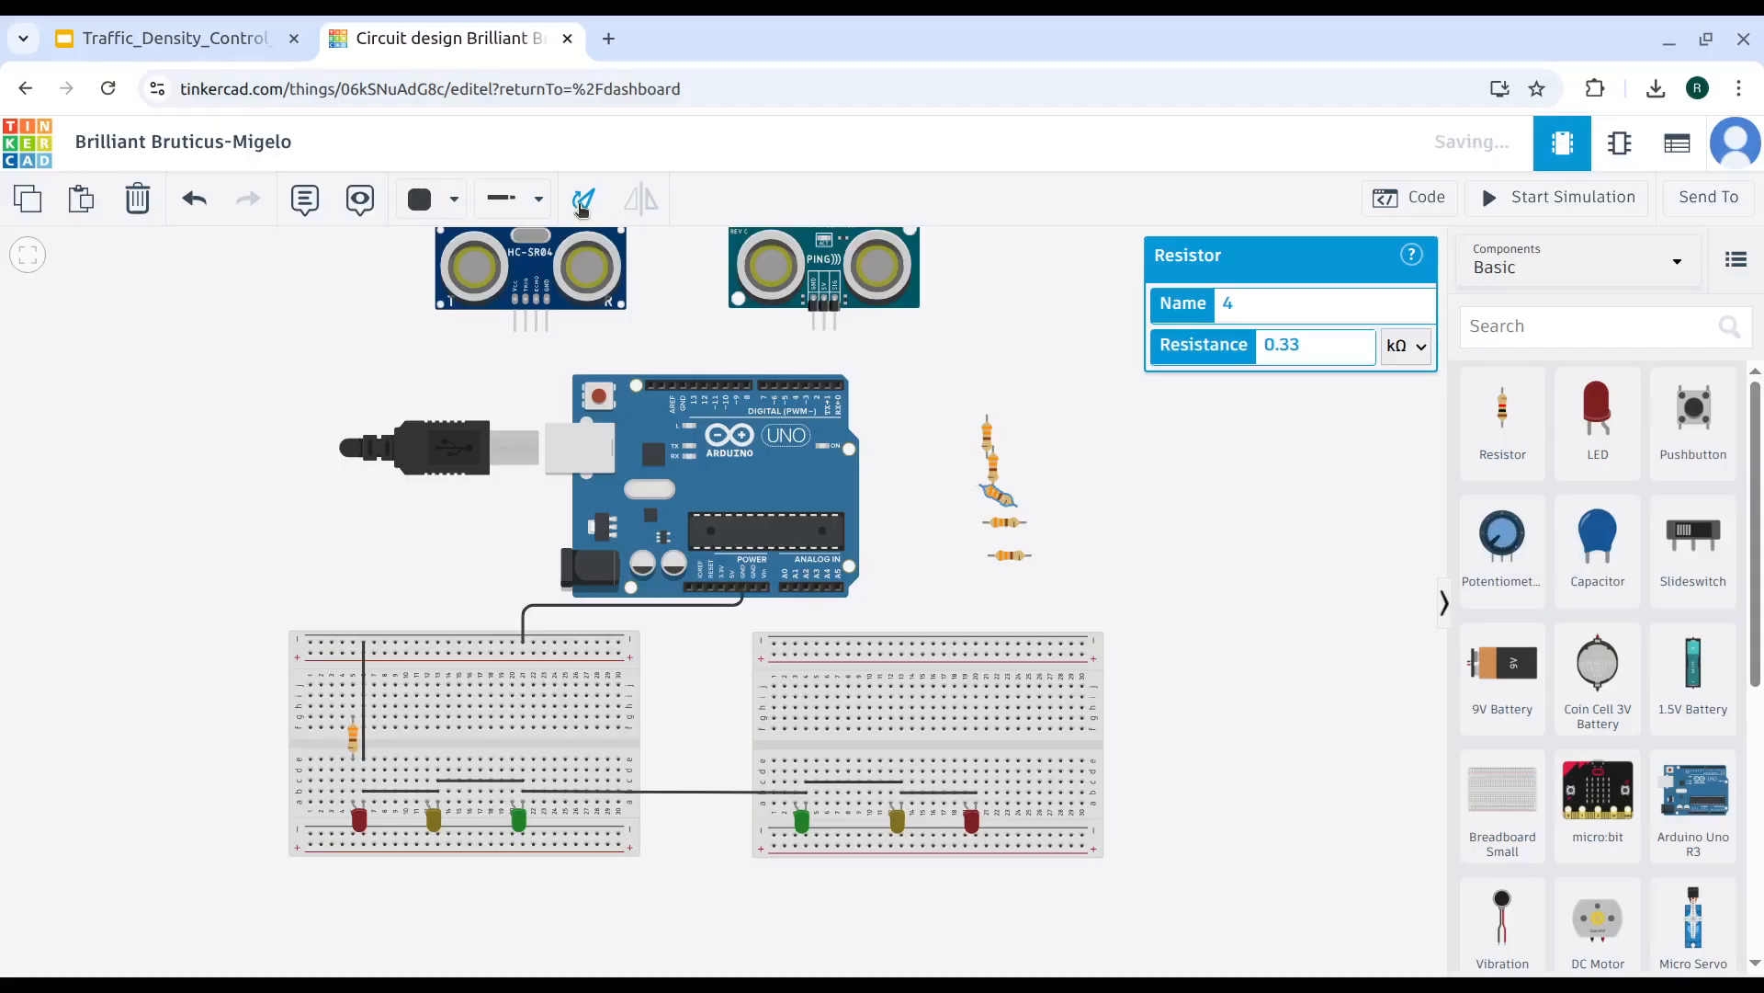
{"action": "left_click", "coordinate": [1016, 525]}
{"action": "left_click", "coordinate": [574, 213]}
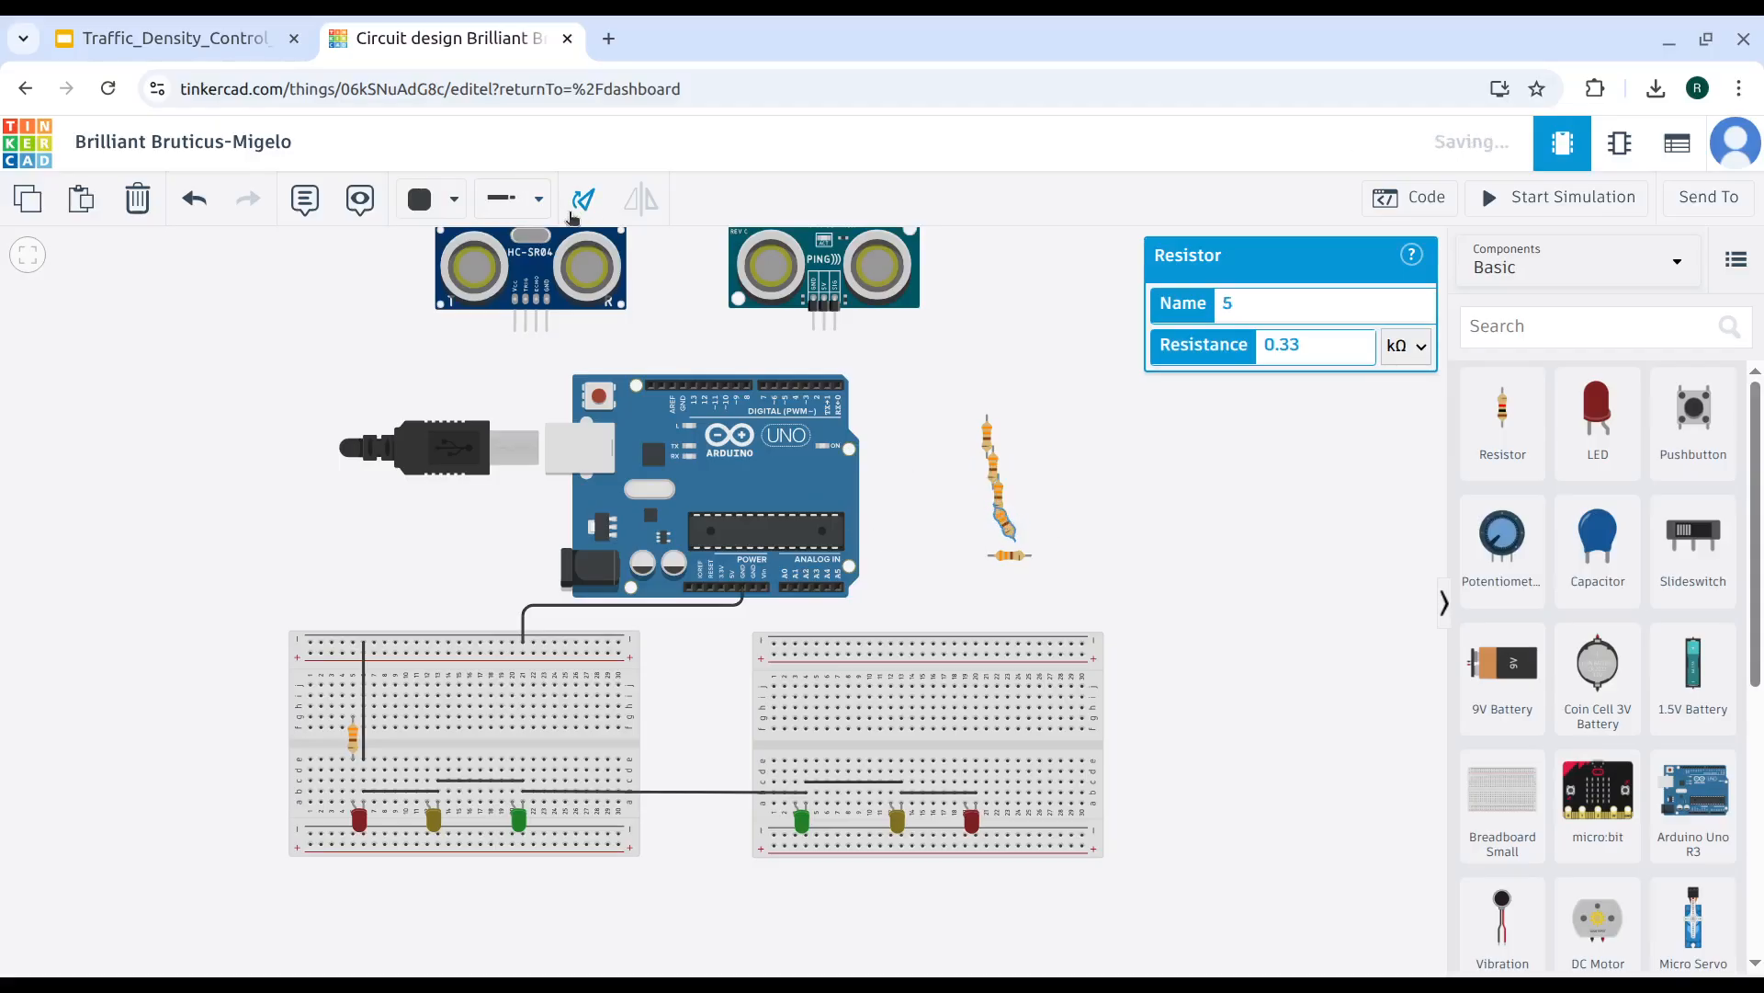
{"action": "left_click", "coordinate": [1026, 569]}
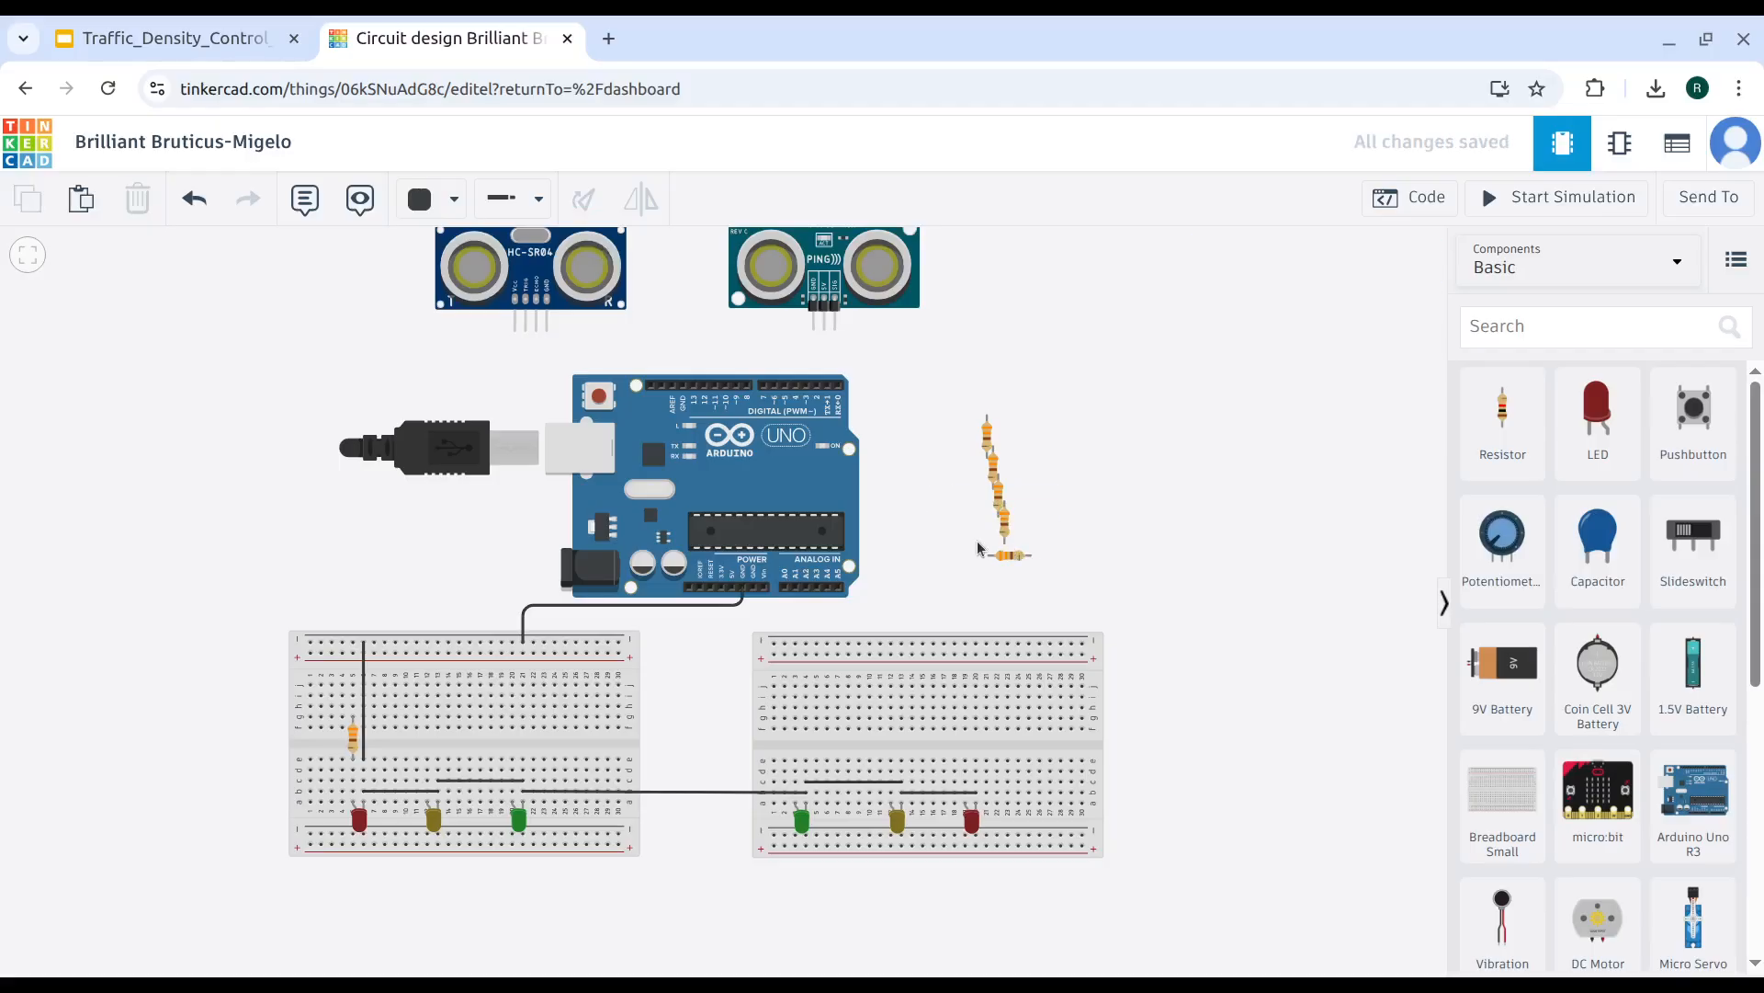
{"action": "left_click", "coordinate": [1025, 562]}
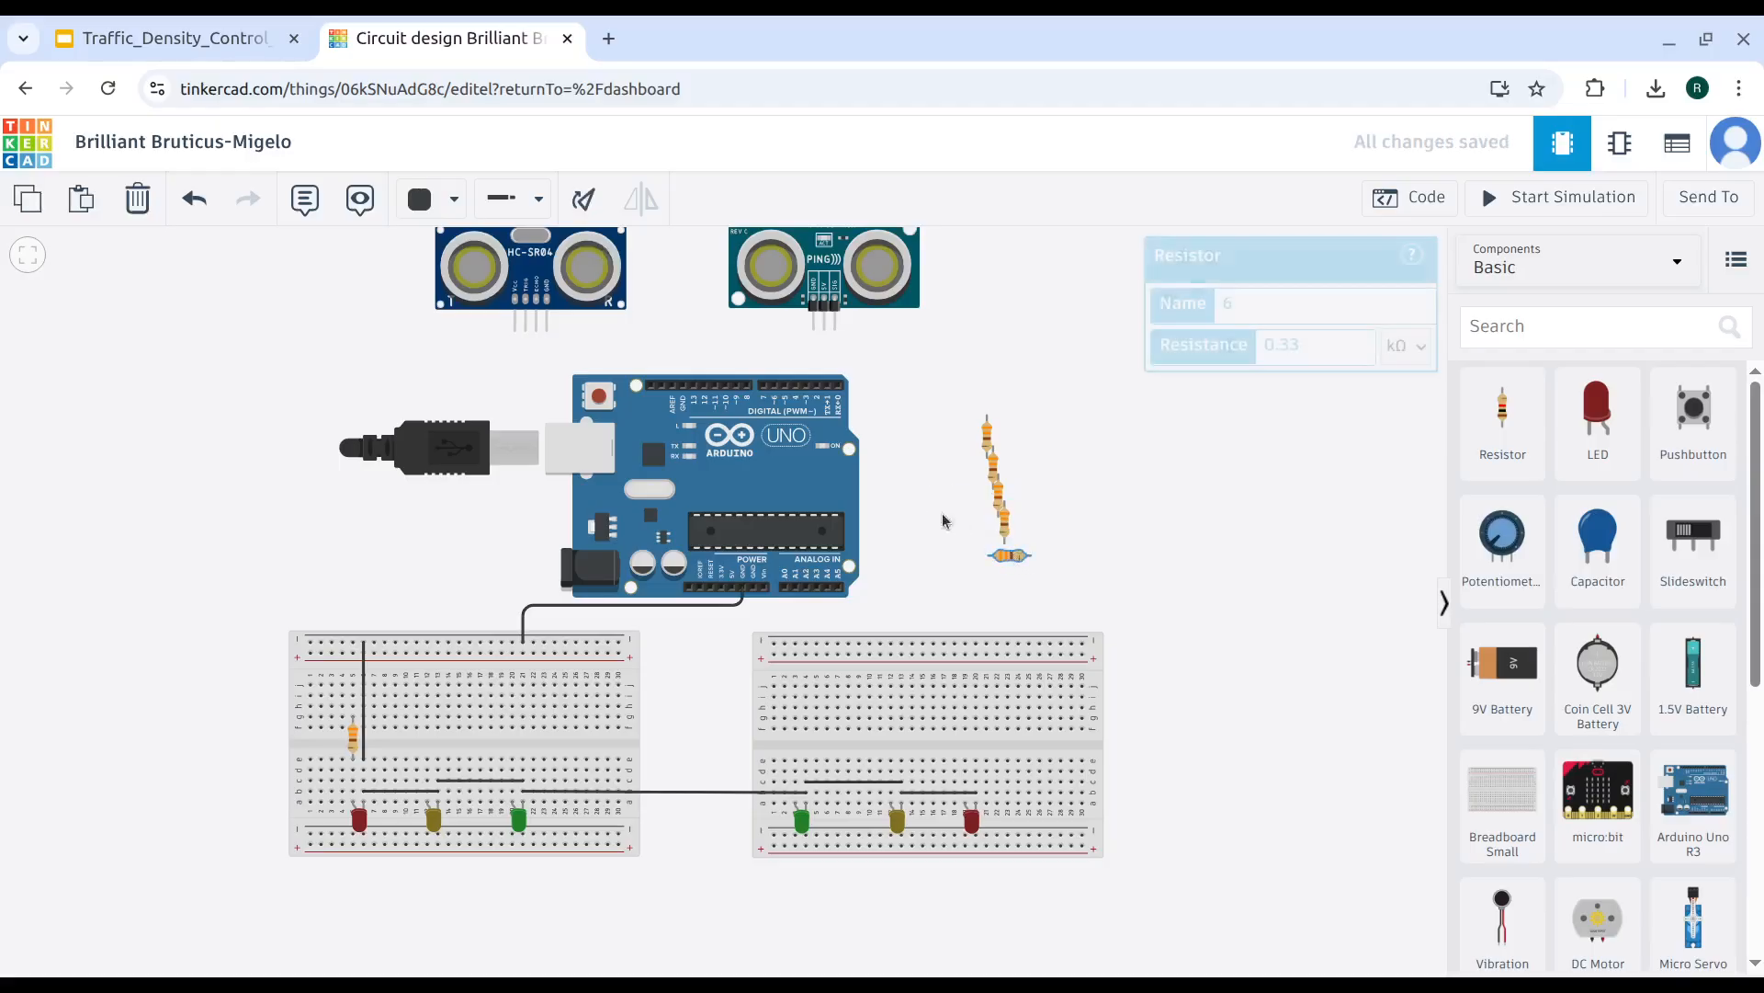
{"action": "left_click", "coordinate": [583, 202]}
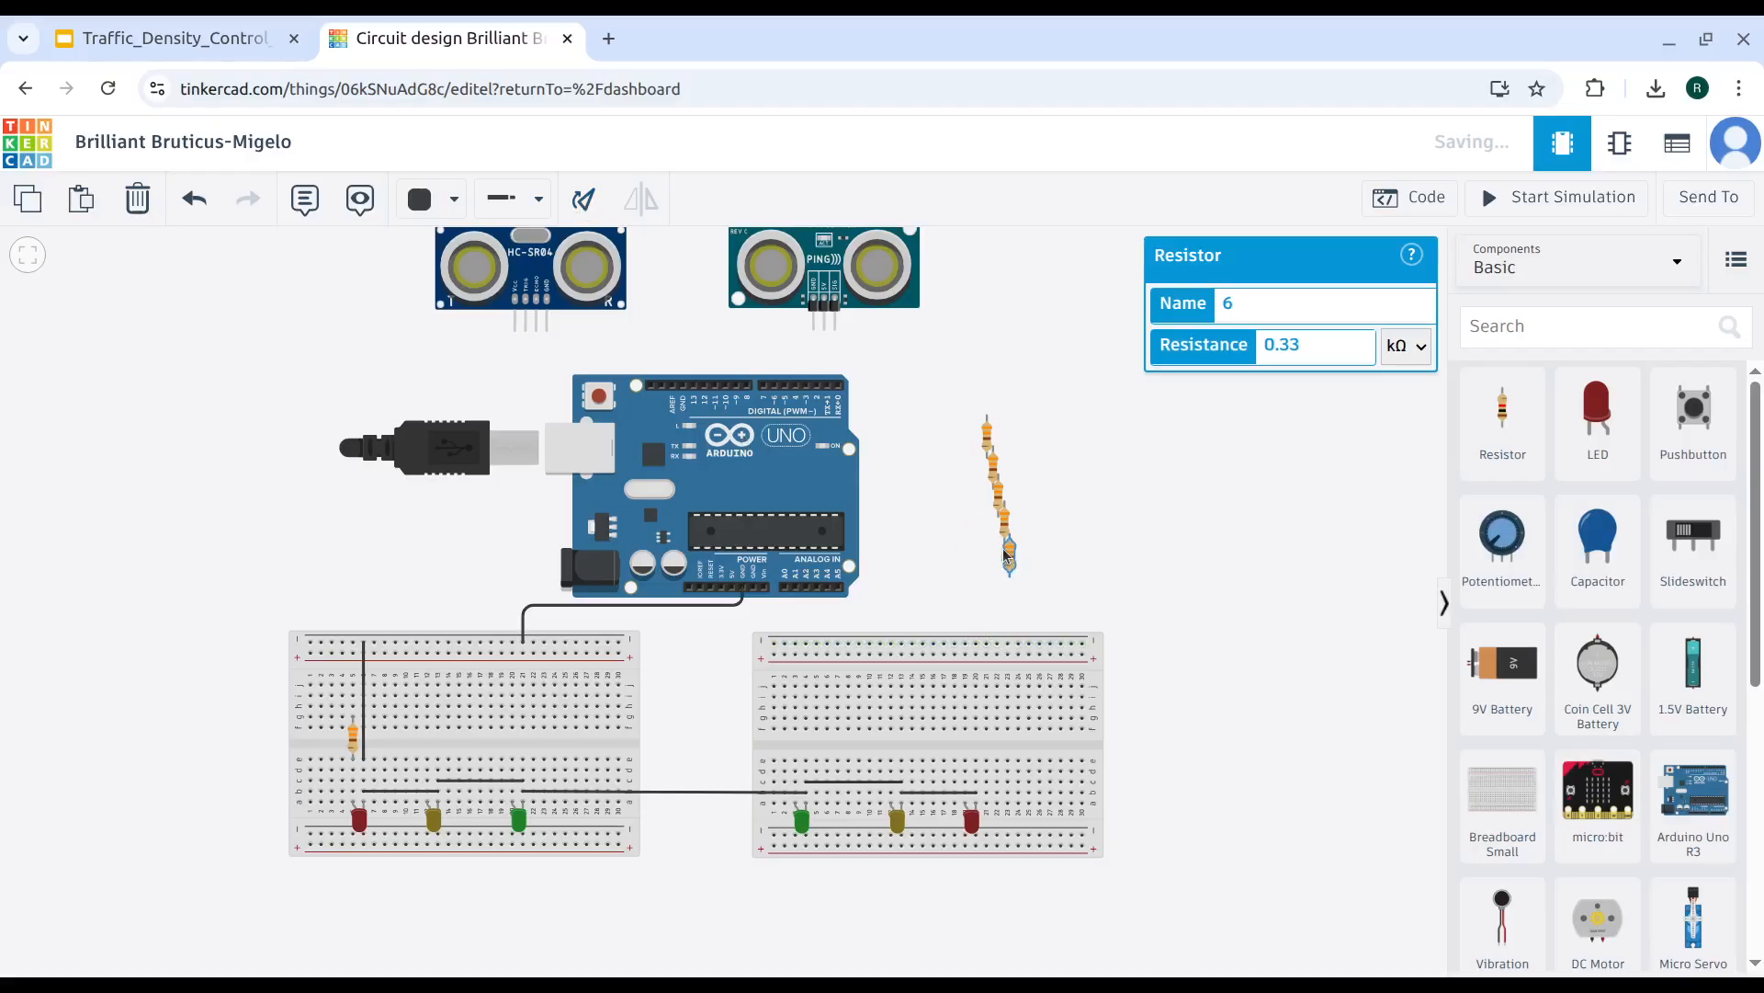
Place the five remaining resistors across the breadboards' centre gaps, one in the anode column of each LED that still lacks one.
{"action": "left_click_drag", "start_coordinate": [1010, 562], "coordinate": [429, 754]}
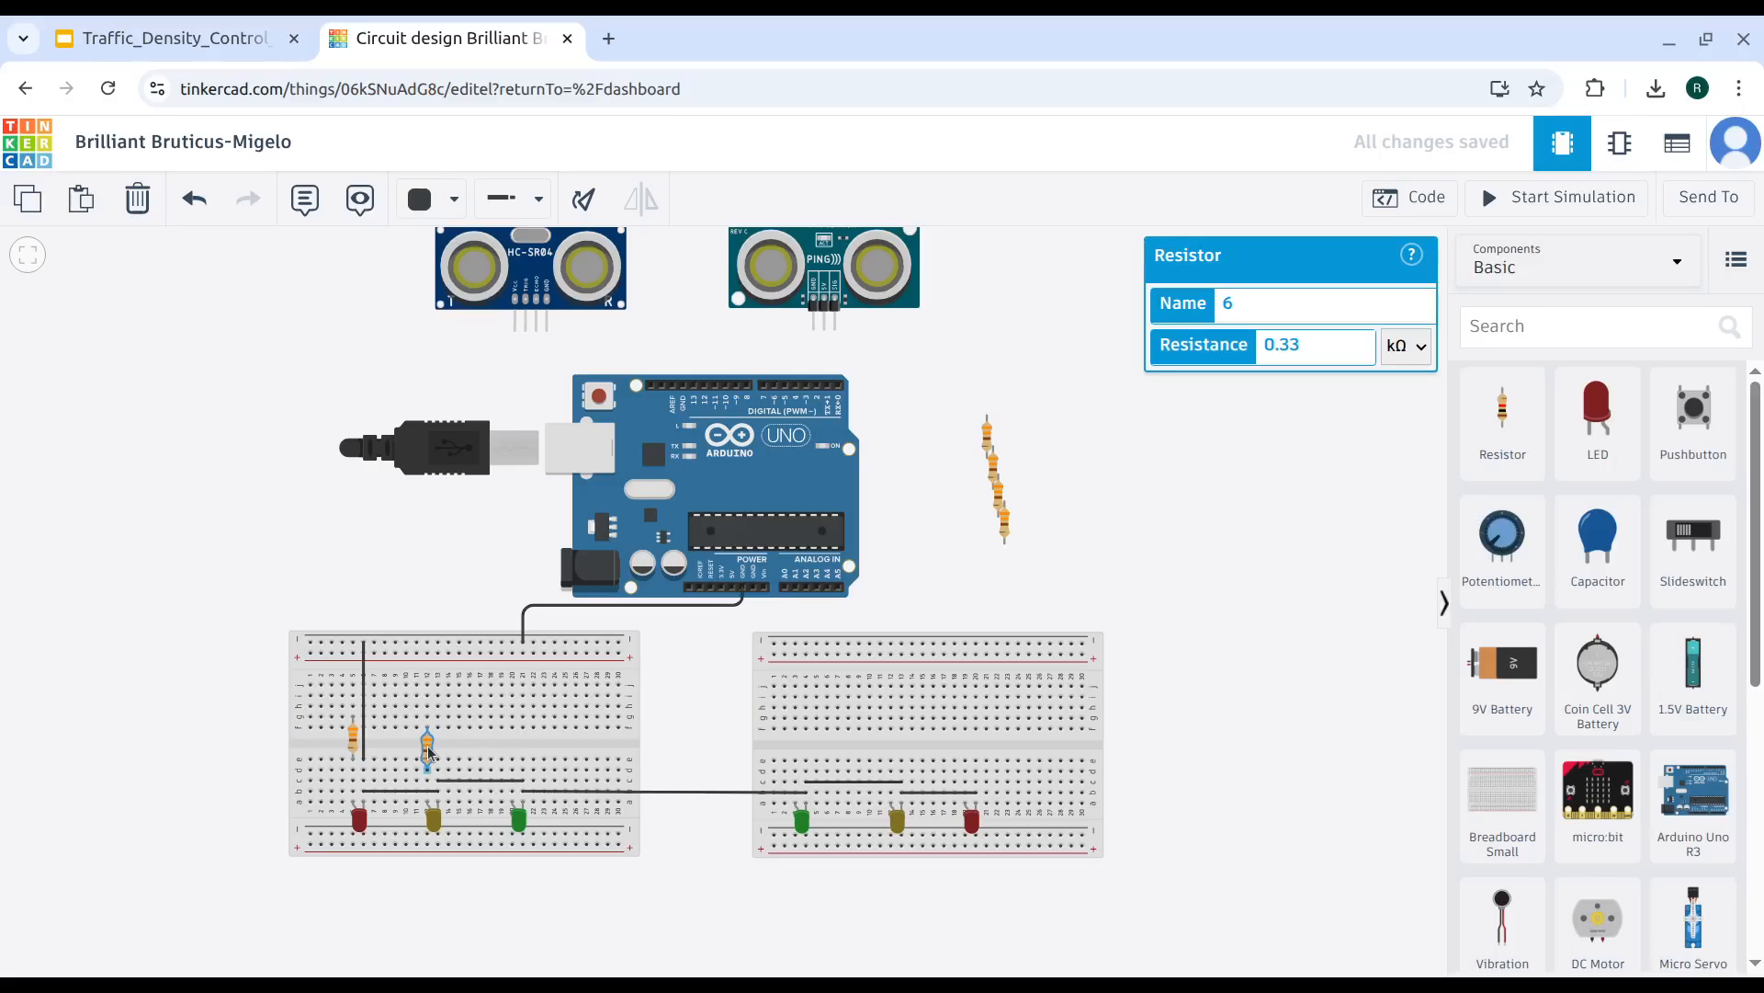
{"action": "left_click_drag", "start_coordinate": [999, 536], "coordinate": [511, 752]}
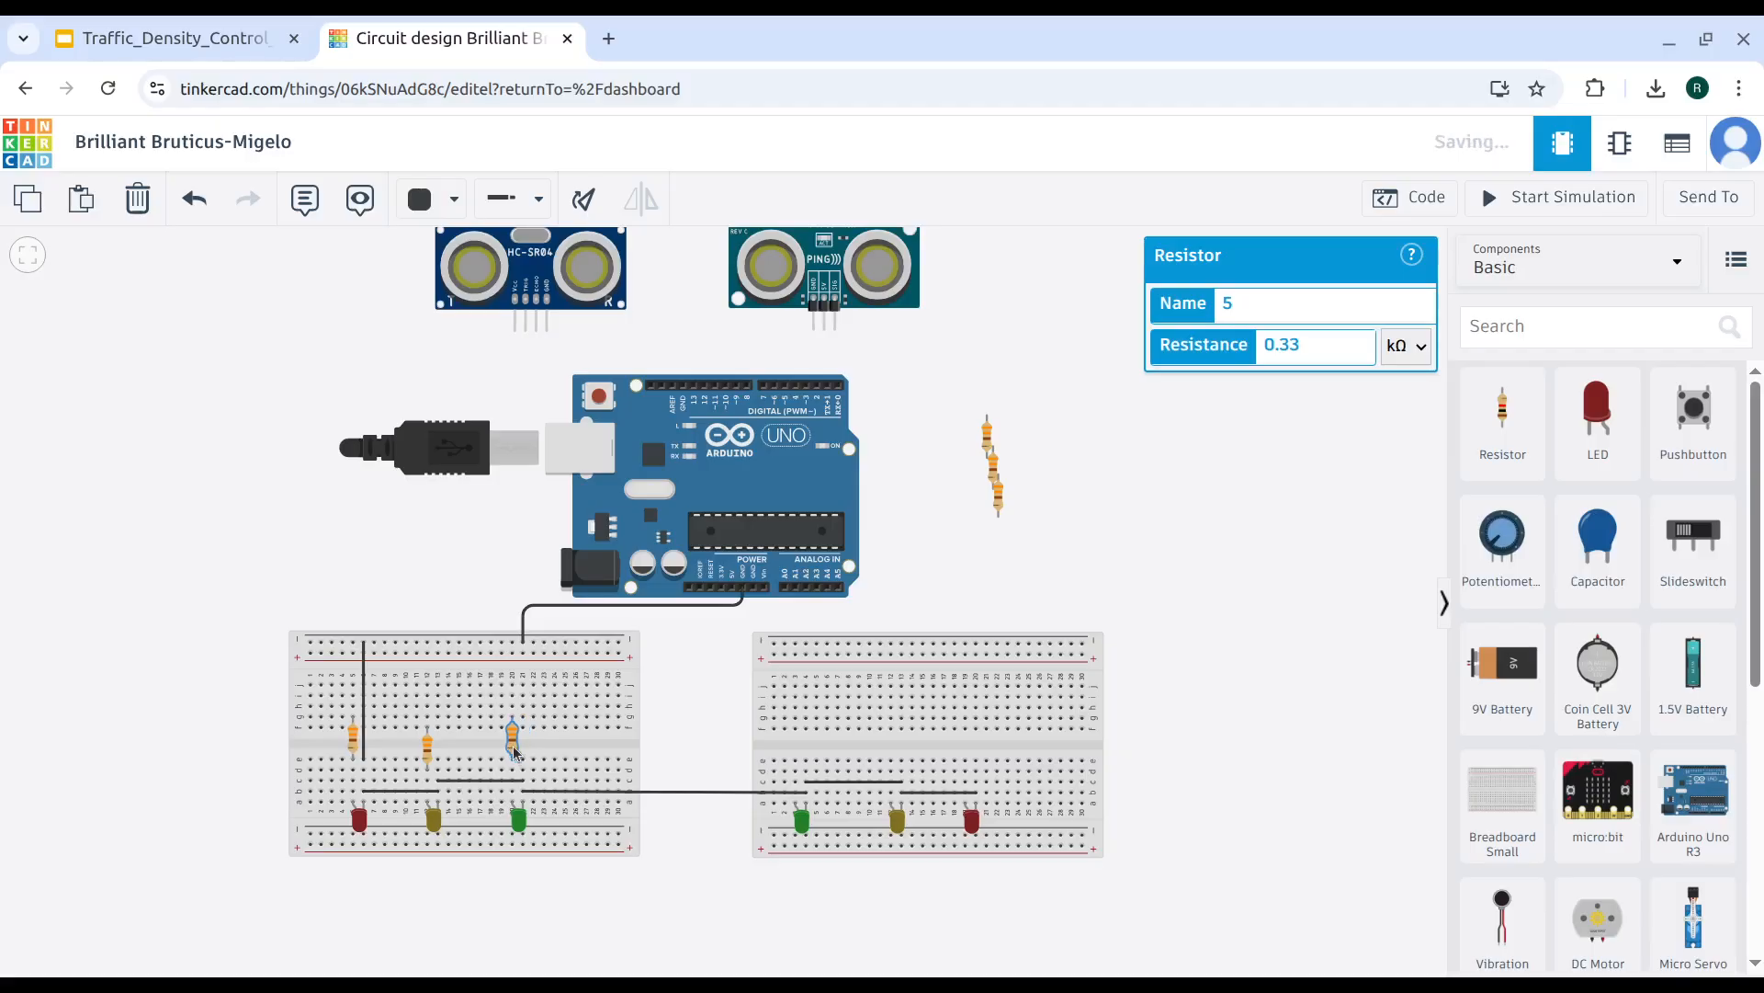
{"action": "left_click_drag", "start_coordinate": [999, 501], "coordinate": [794, 744]}
{"action": "left_click_drag", "start_coordinate": [995, 481], "coordinate": [891, 758]}
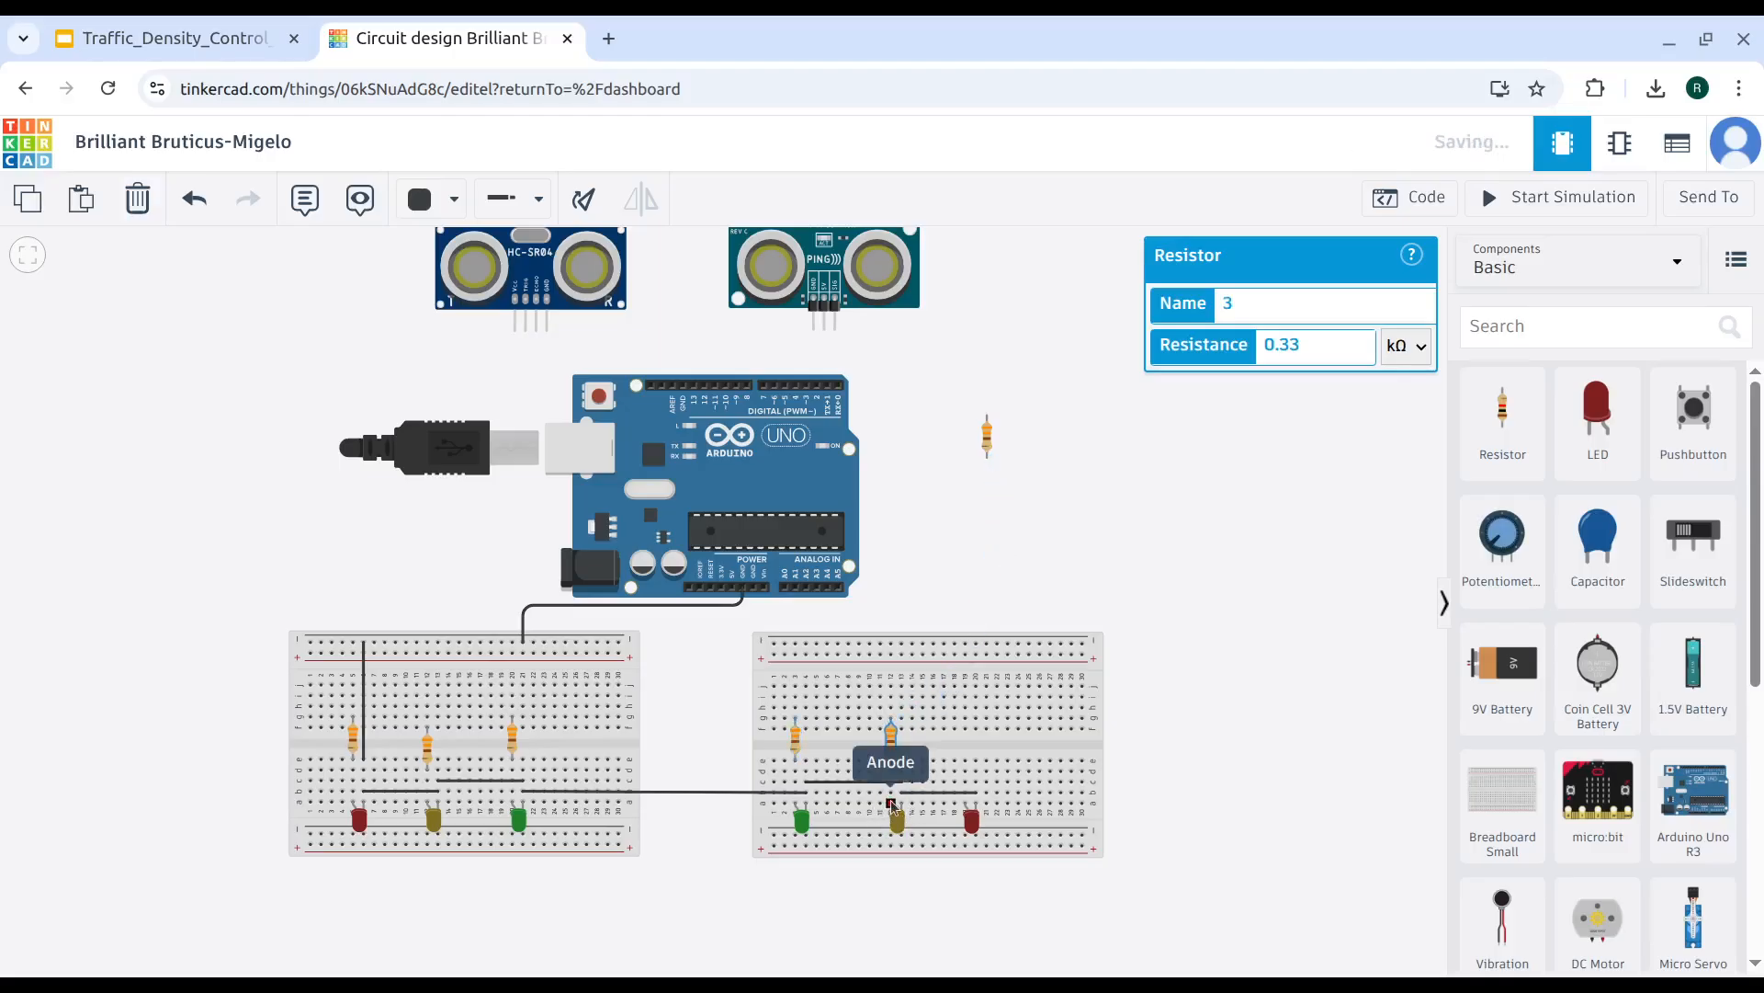
{"action": "left_click_drag", "start_coordinate": [988, 433], "coordinate": [965, 746]}
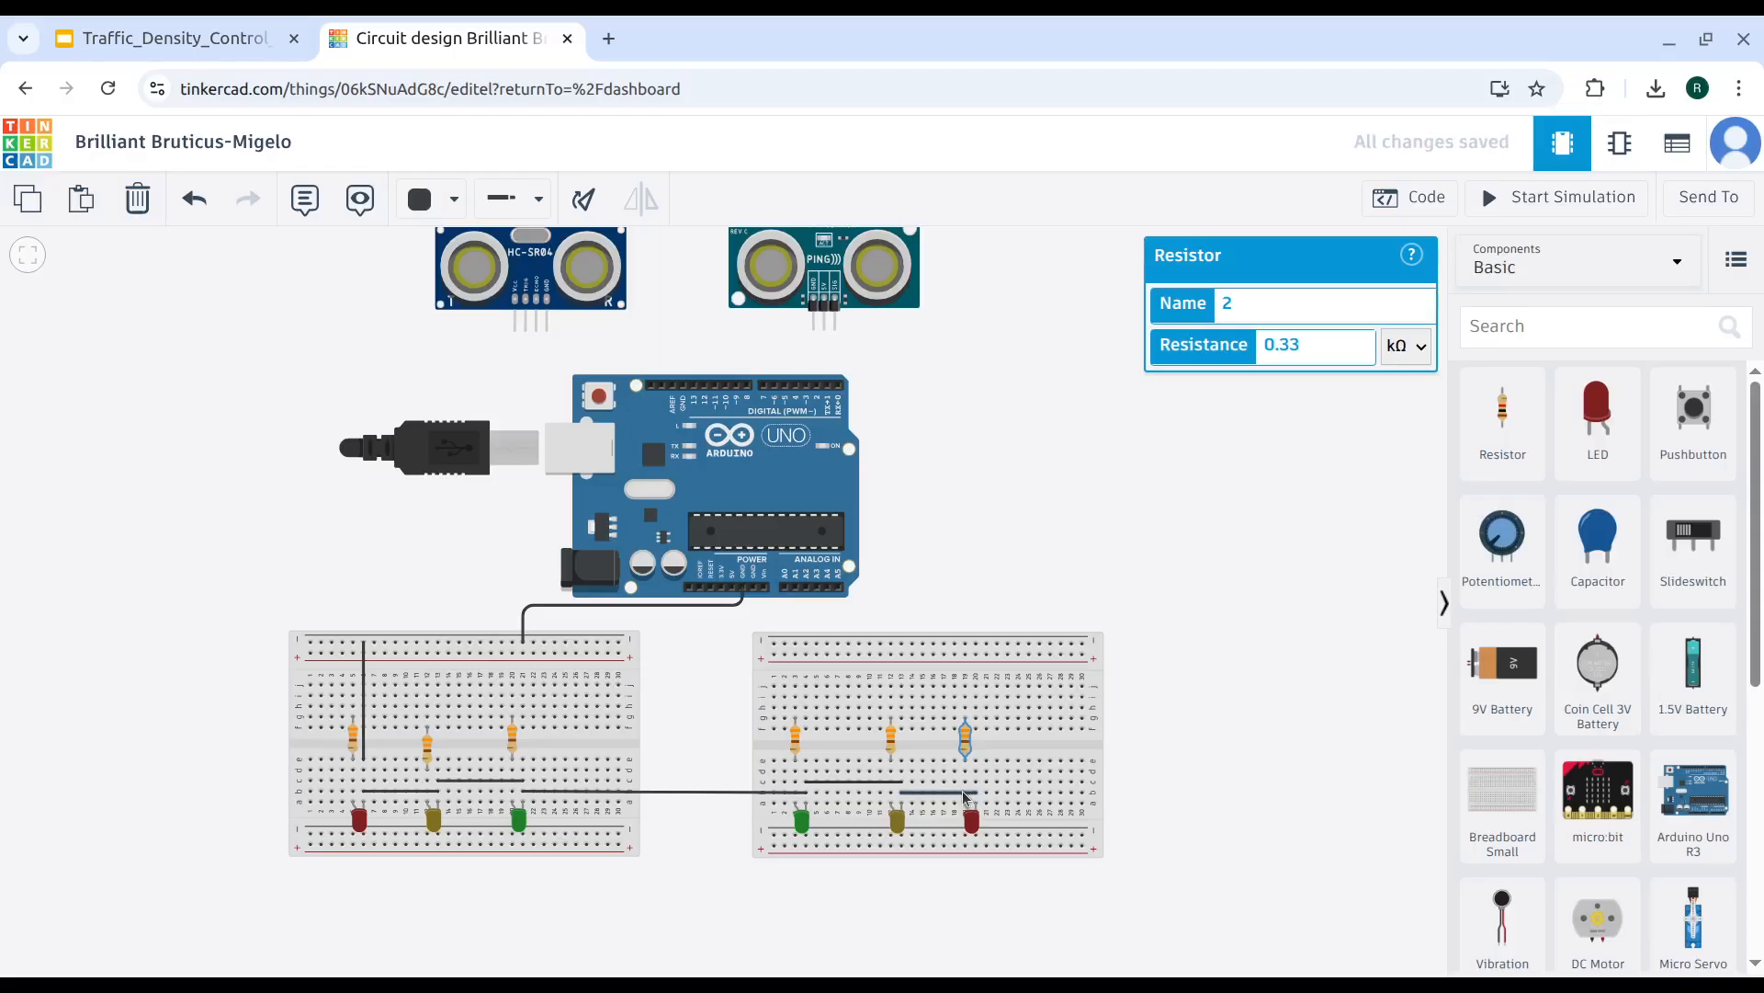
{"action": "left_click", "coordinate": [1020, 520]}
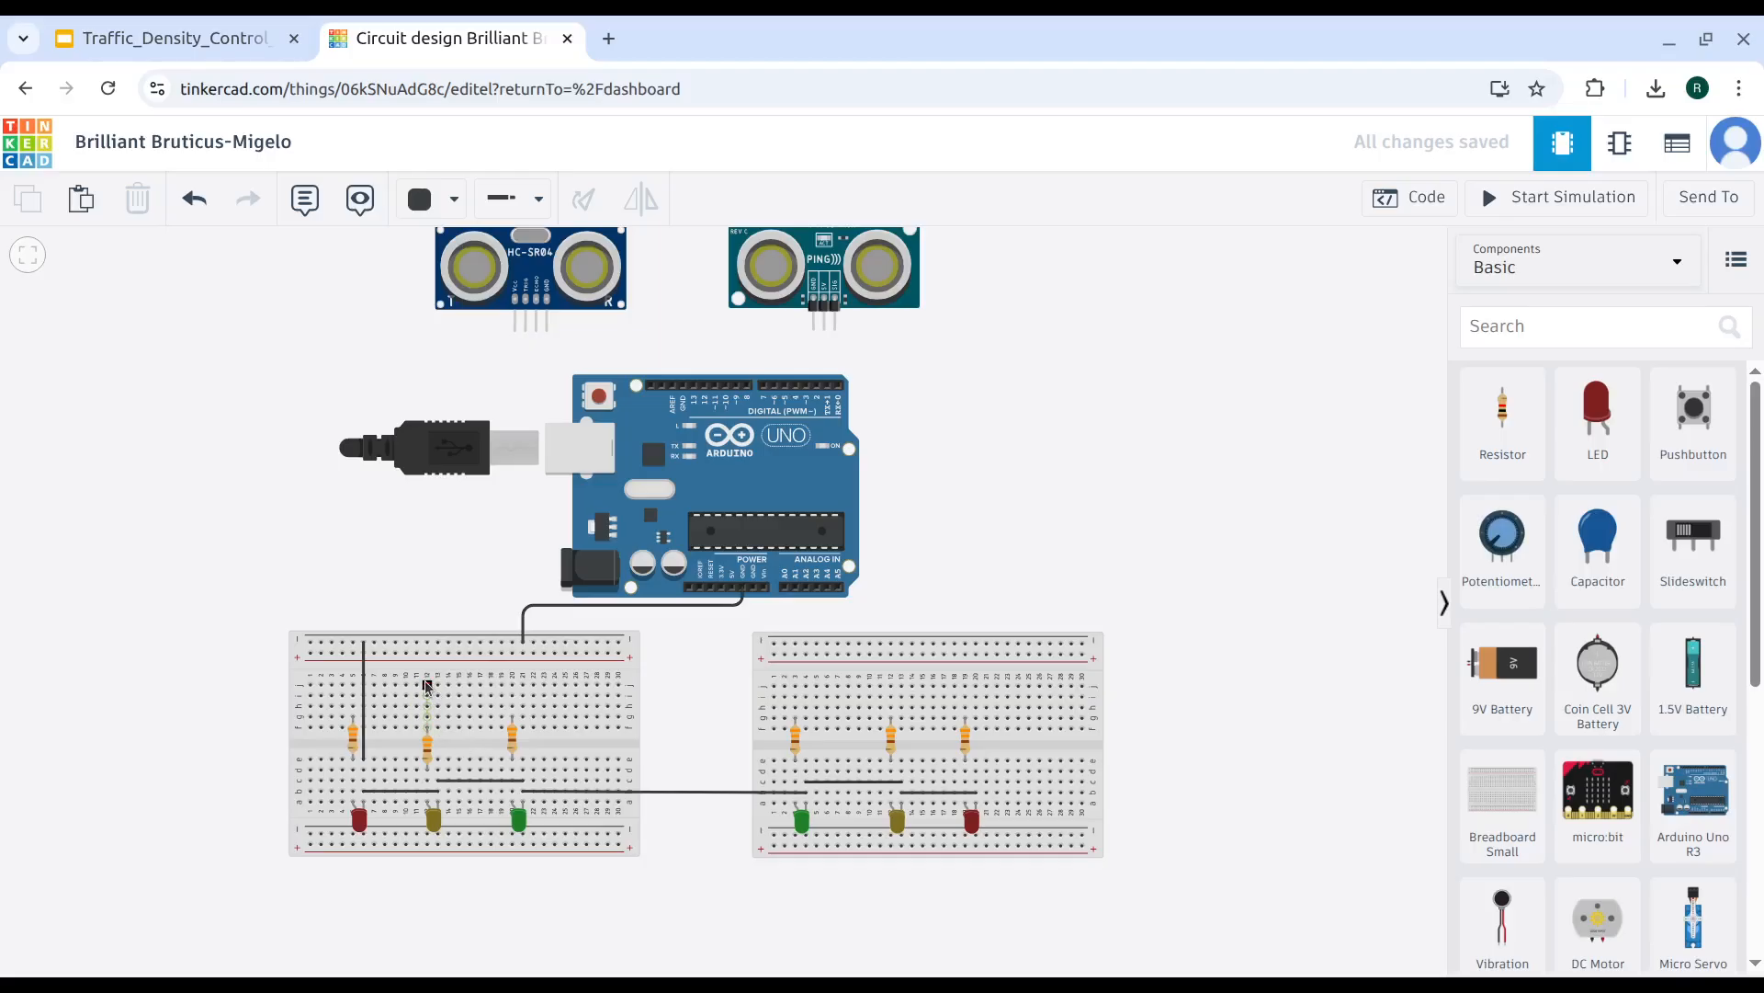
Run a wire from the left yellow LED's resistor column to Arduino pin 8, route it across the upper part of the board, and colour it yellow.
{"action": "left_click", "coordinate": [419, 684]}
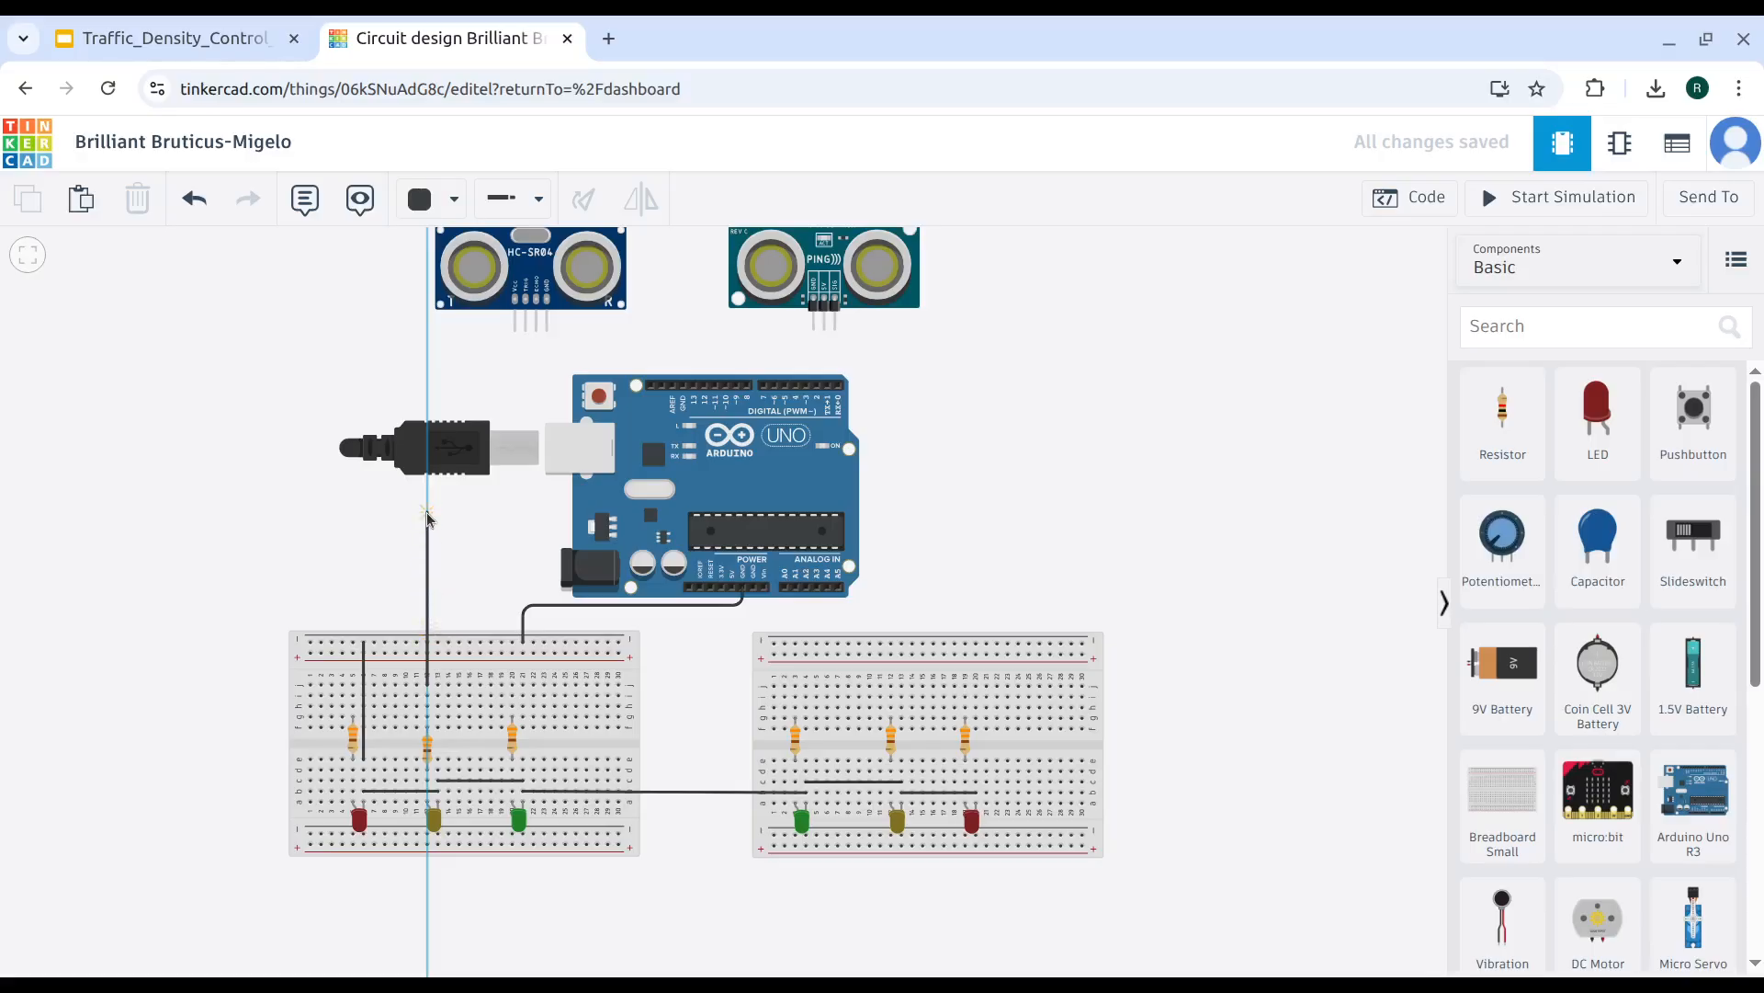
{"action": "left_click", "coordinate": [427, 513]}
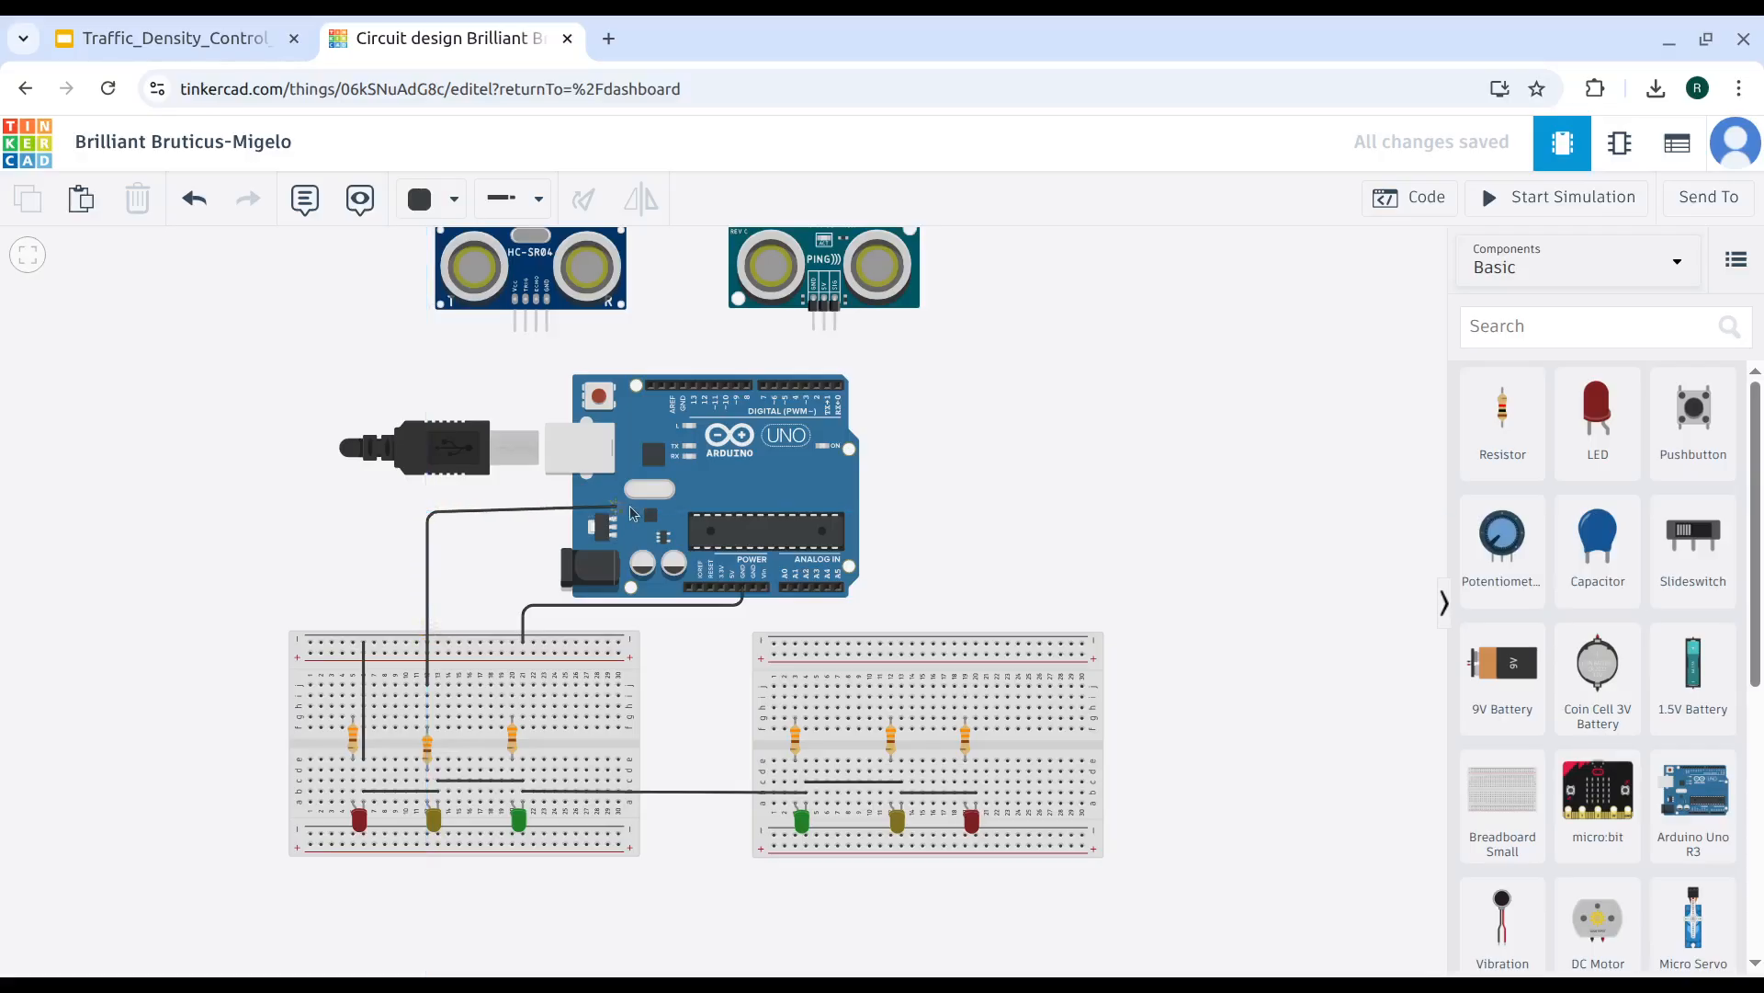
{"action": "left_click", "coordinate": [745, 512]}
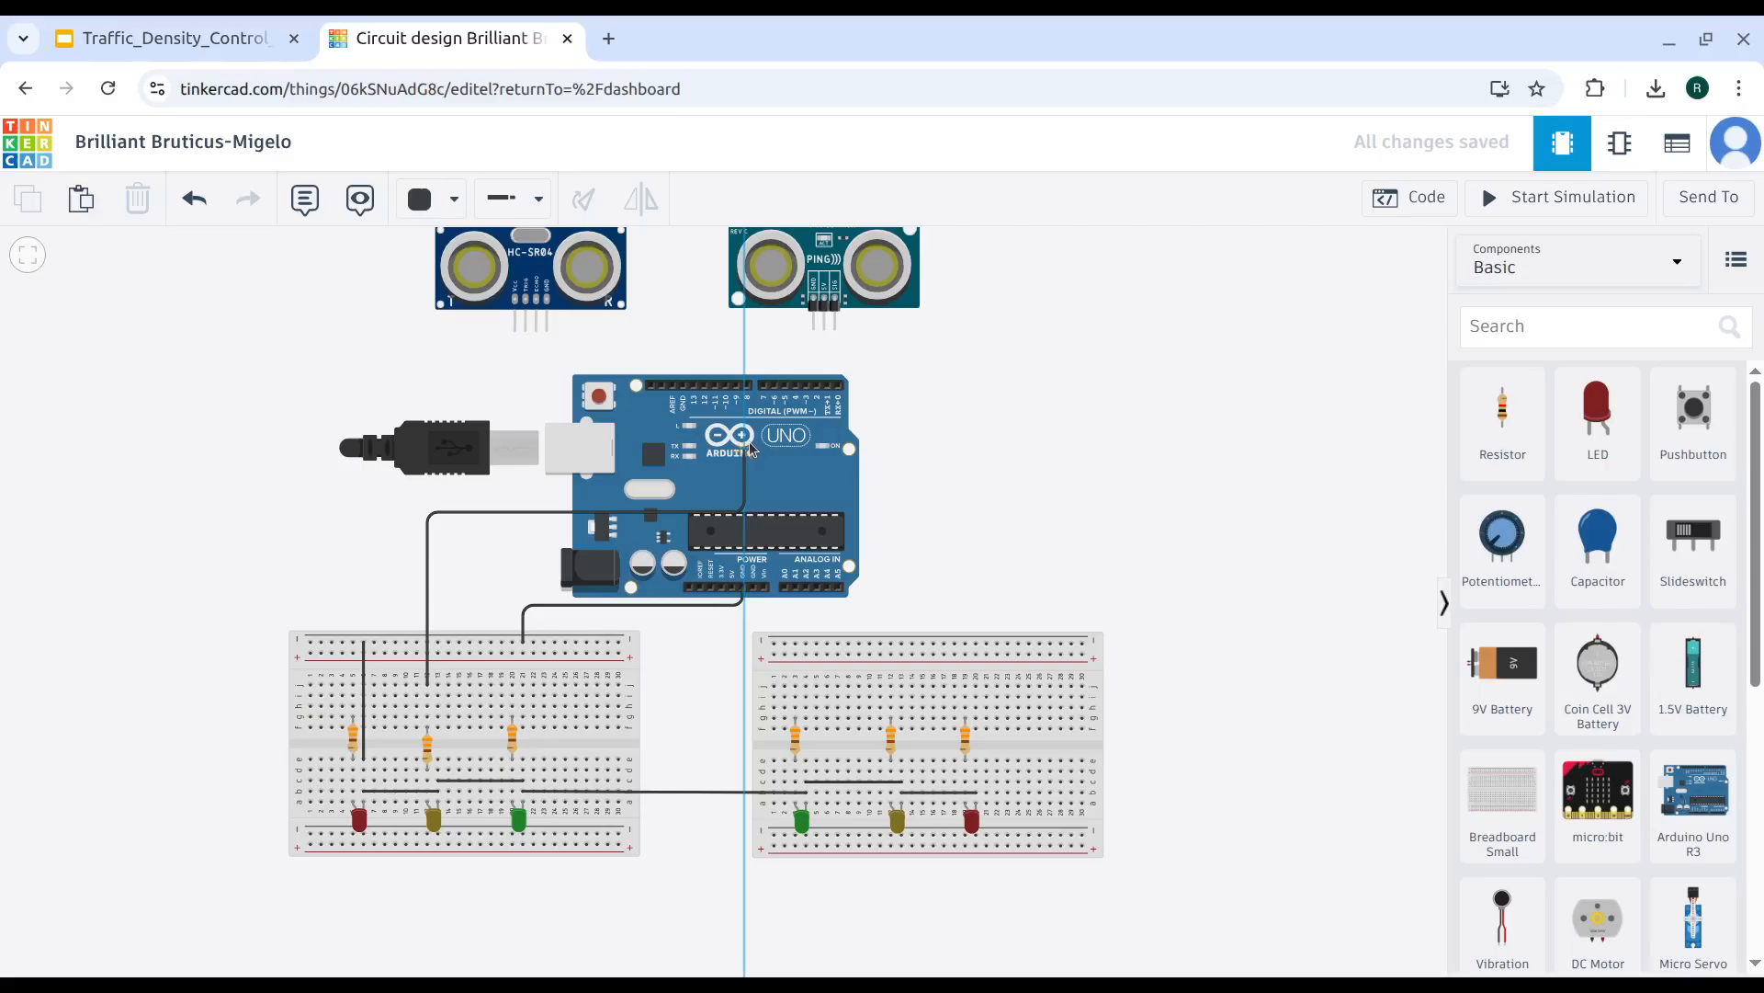
{"action": "left_click", "coordinate": [748, 387]}
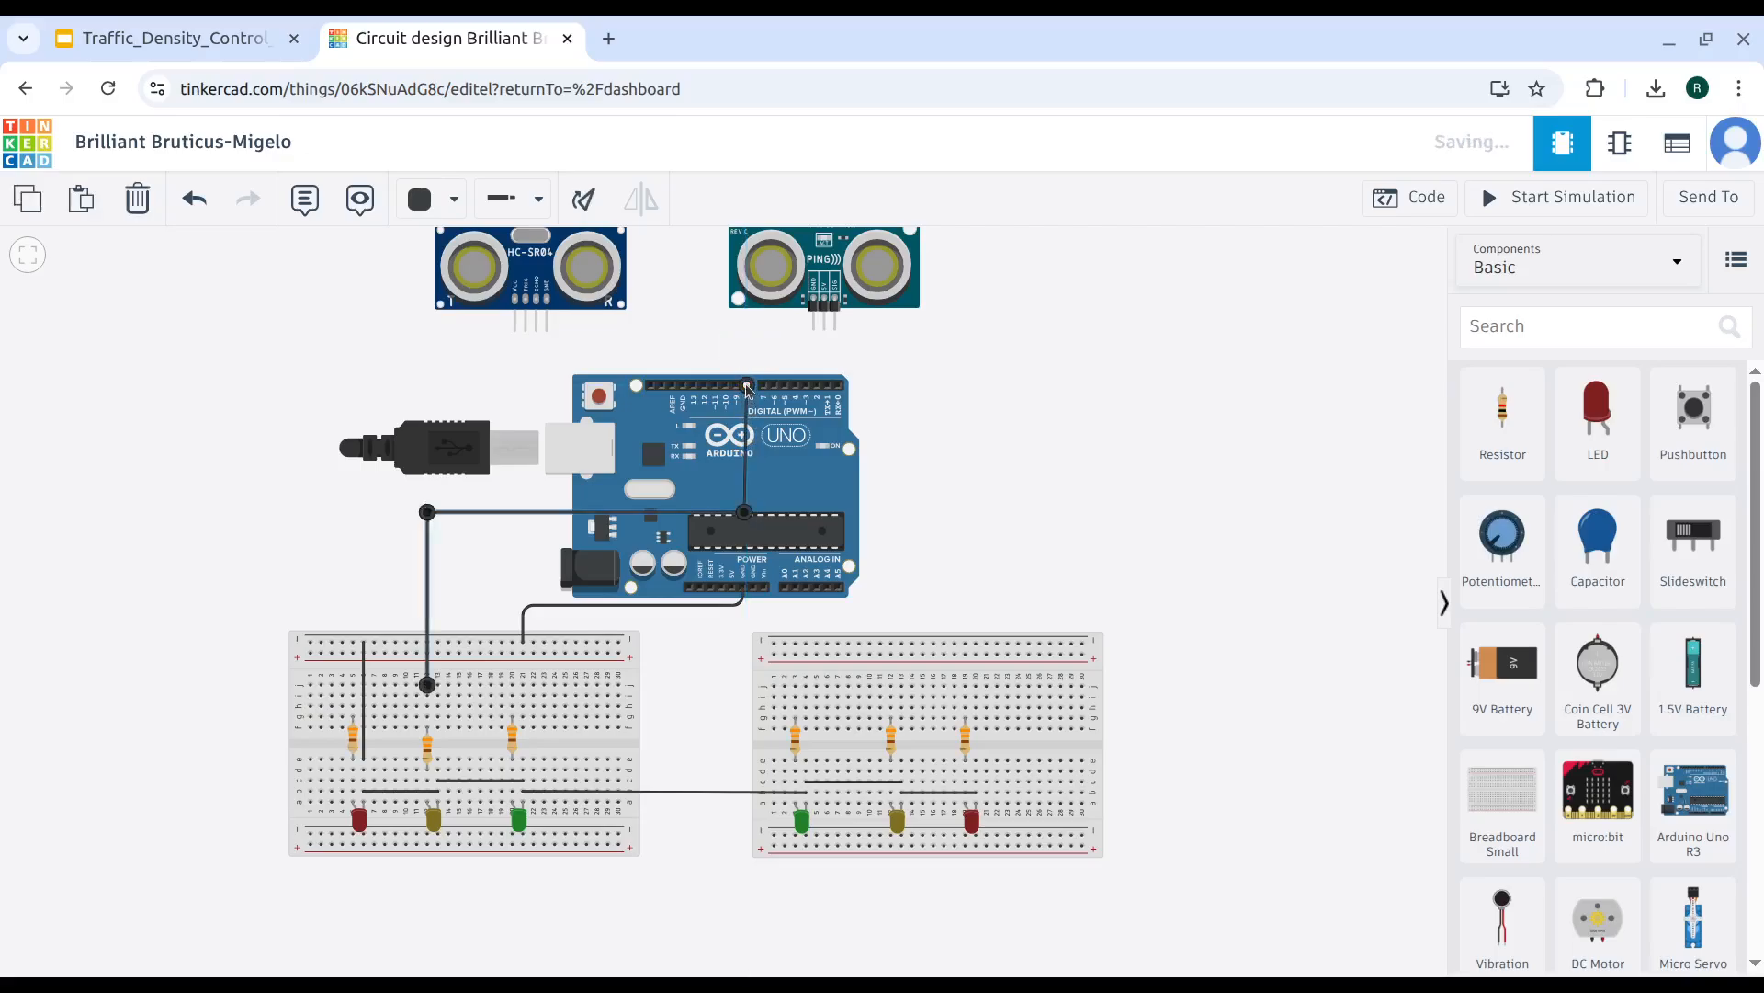
{"action": "left_click_drag", "start_coordinate": [744, 513], "coordinate": [747, 429]}
{"action": "left_click_drag", "start_coordinate": [430, 517], "coordinate": [423, 429]}
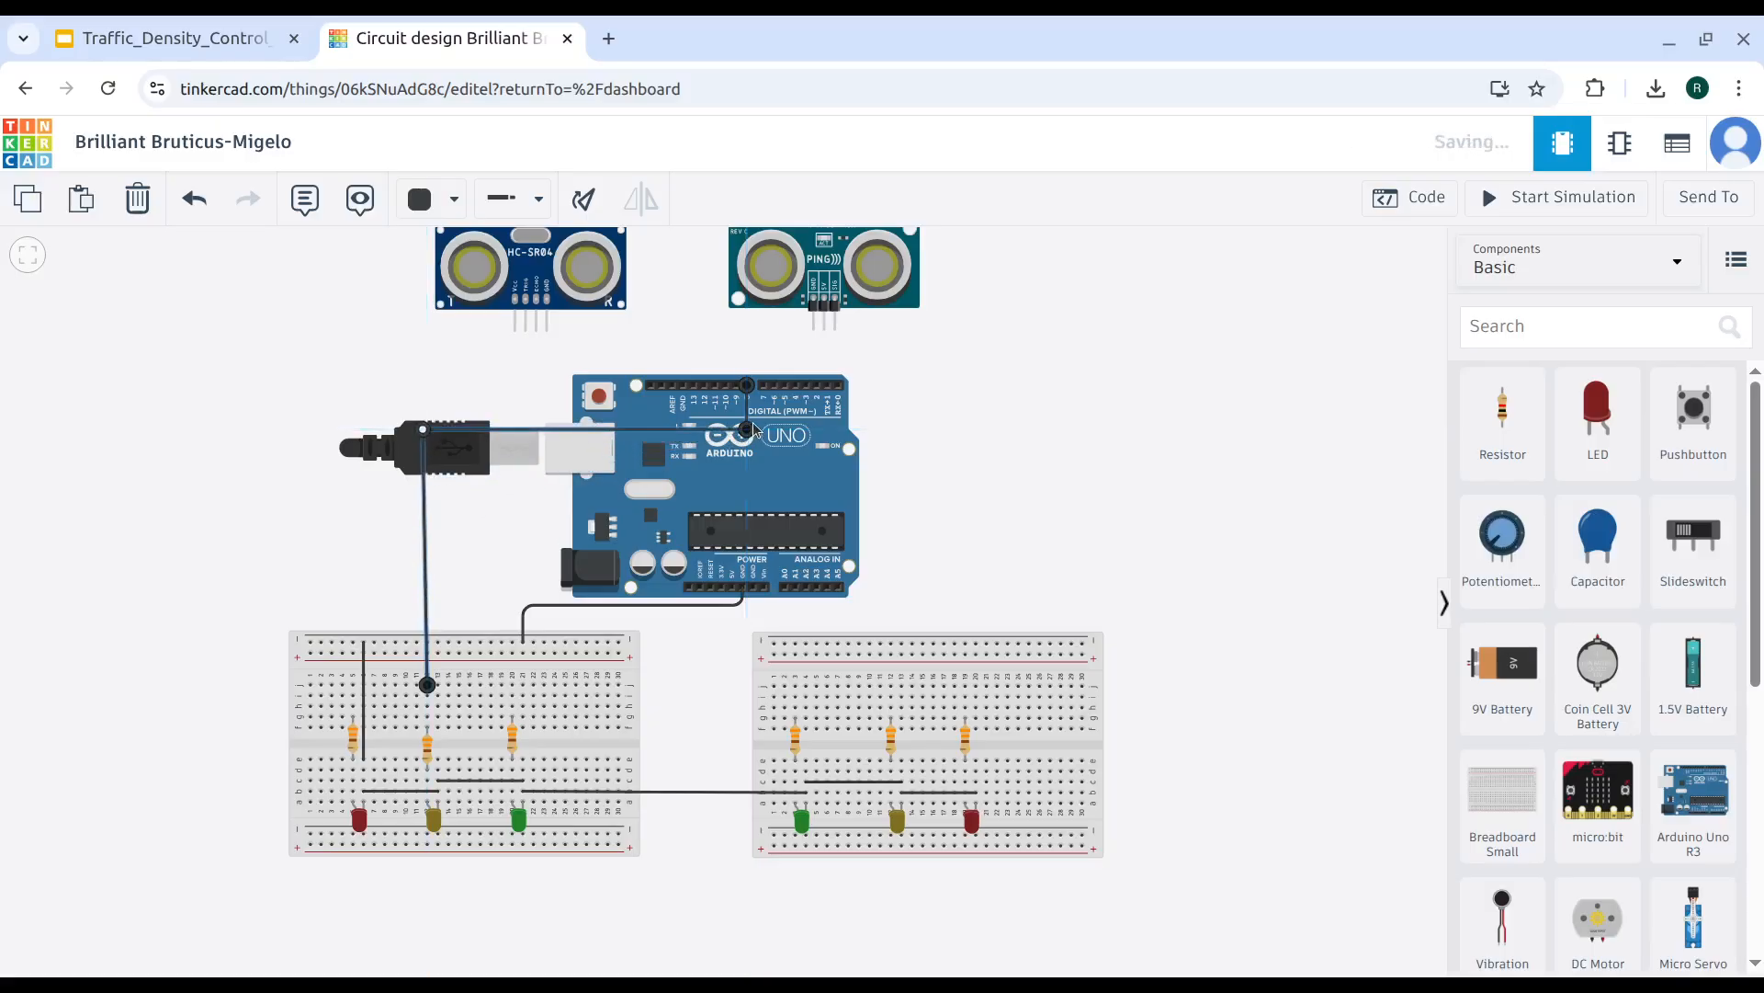
{"action": "left_click", "coordinate": [747, 429]}
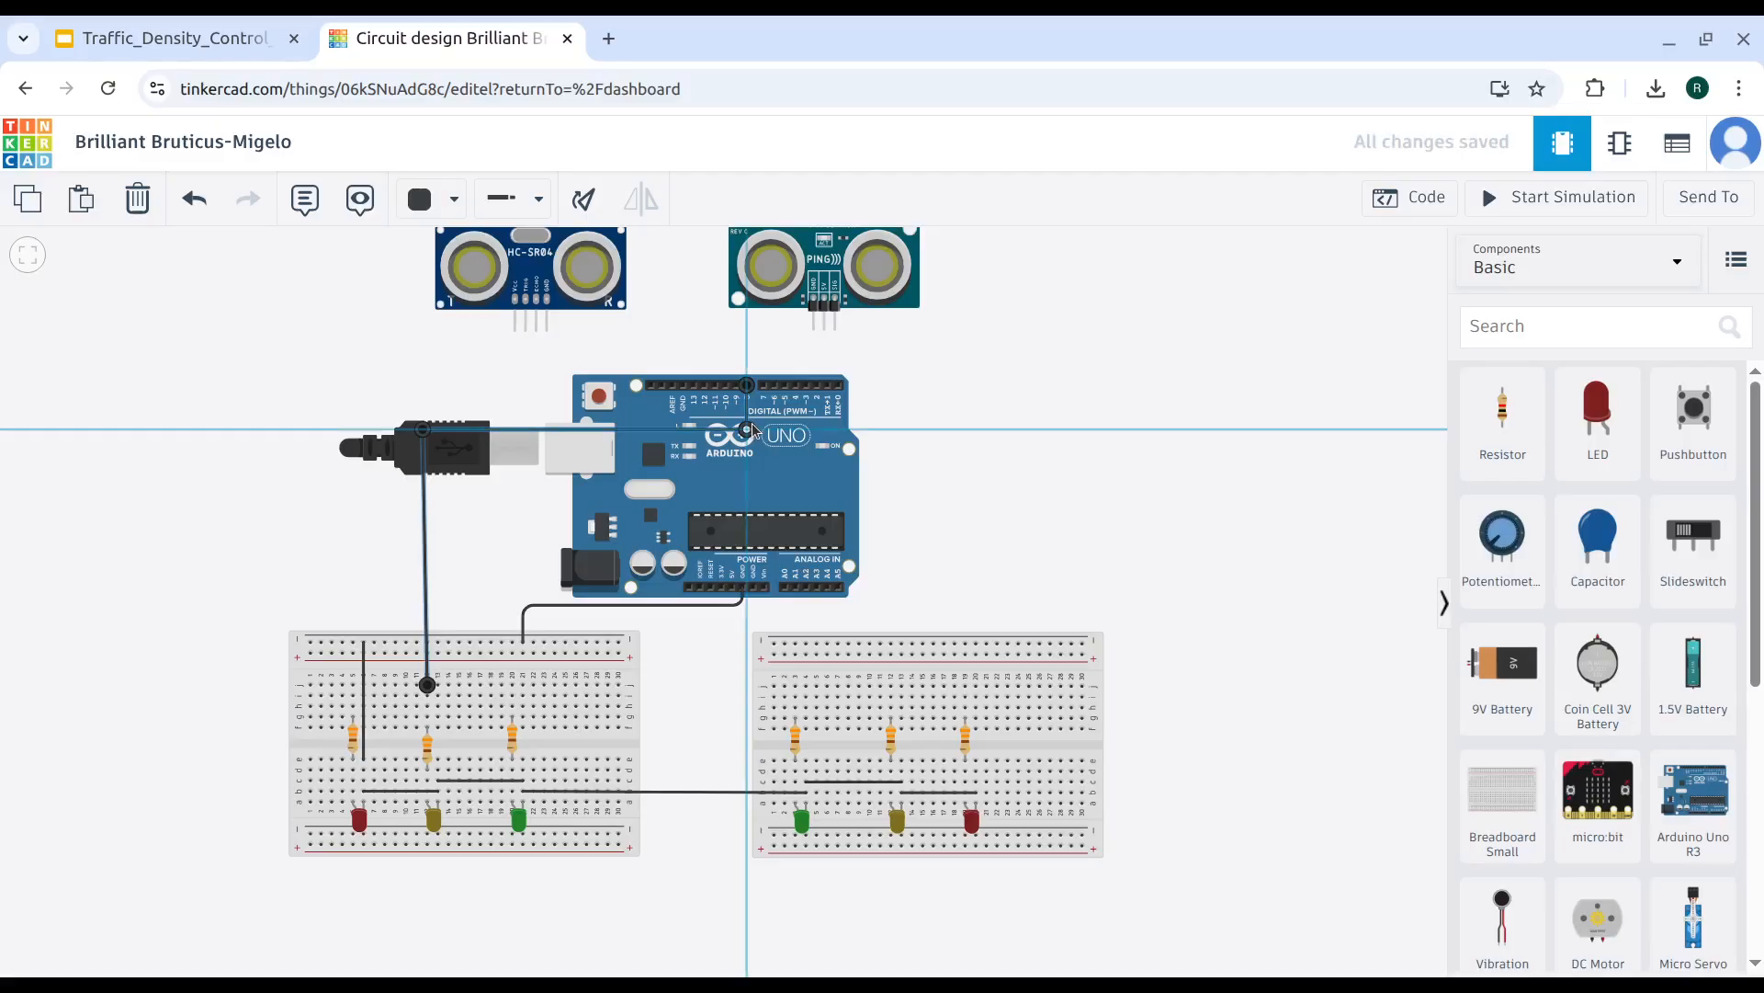
{"action": "left_click", "coordinate": [438, 210]}
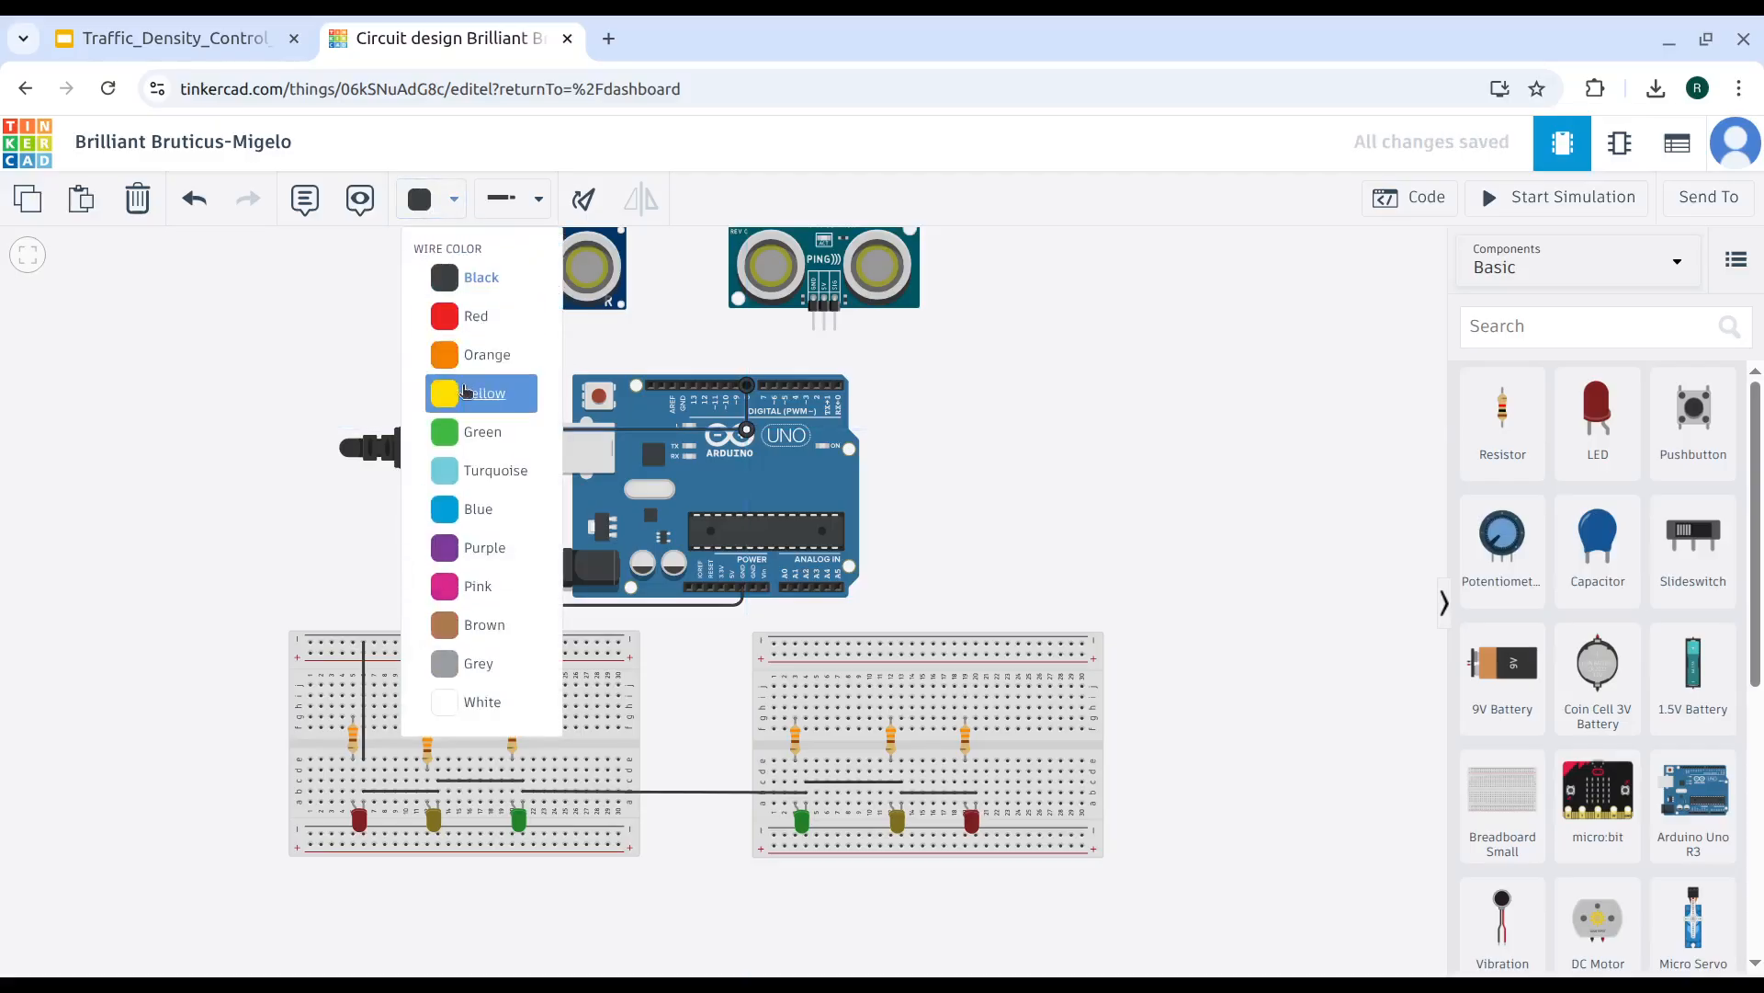
{"action": "left_click", "coordinate": [465, 392]}
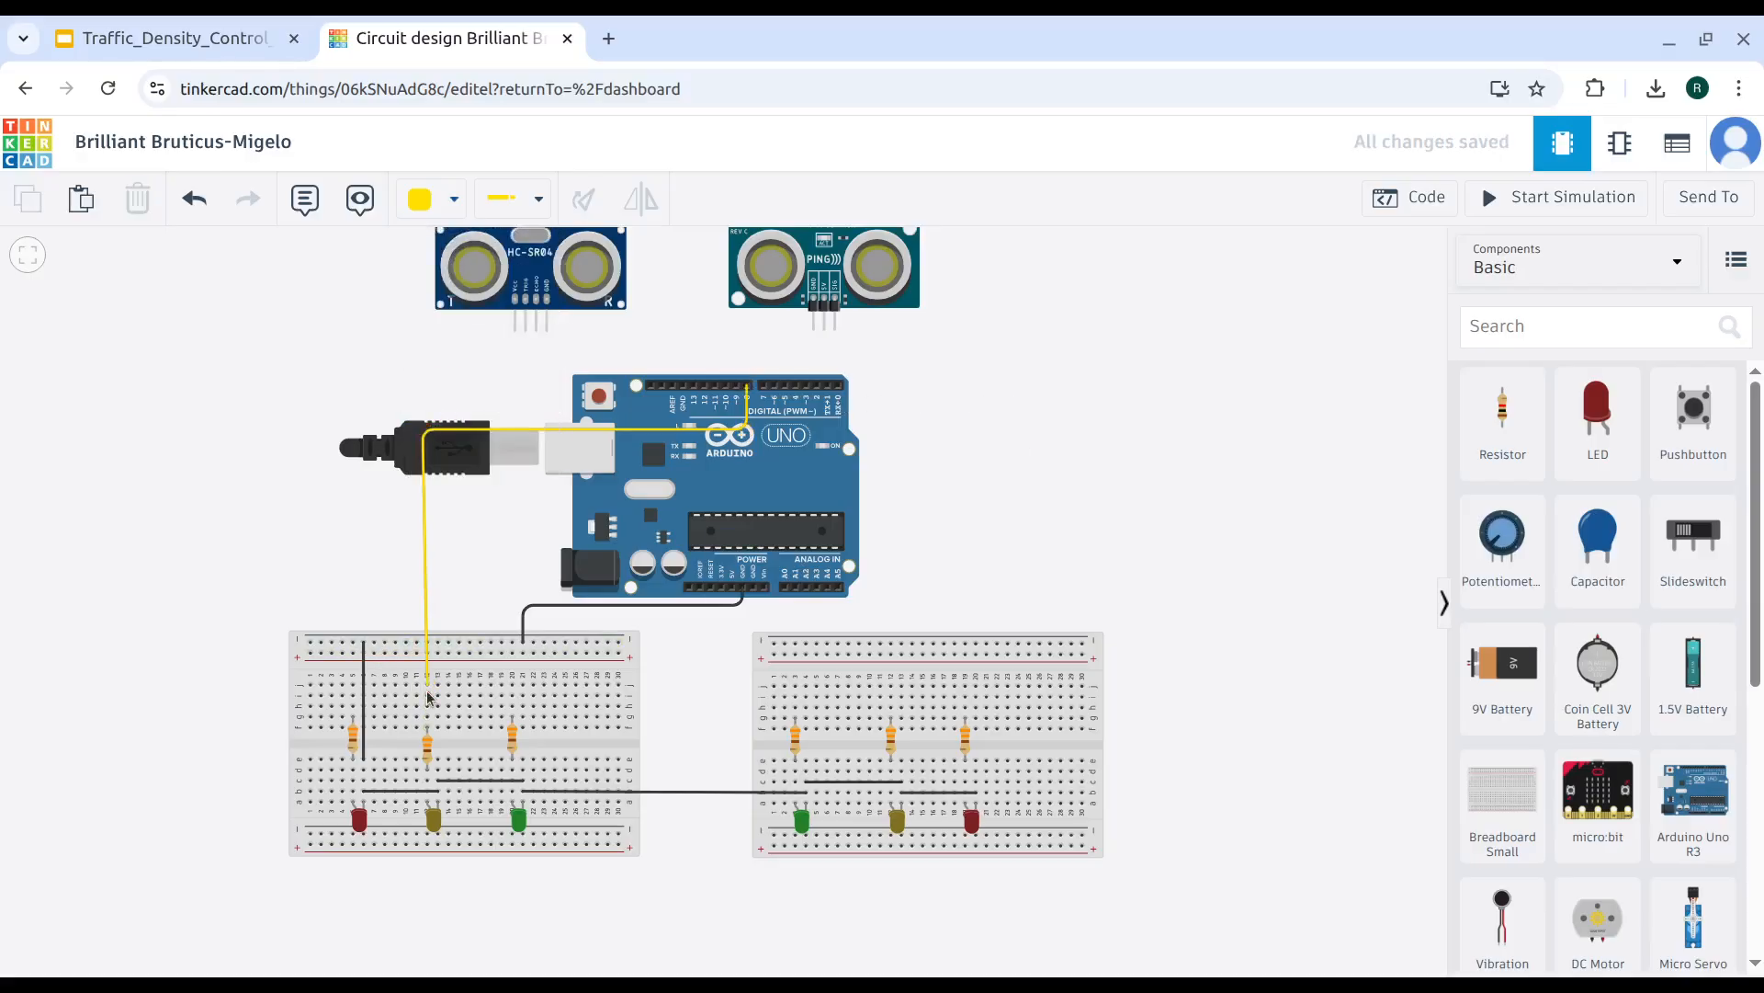
Move the yellow wire's breadboard end to the left red LED's resistor column and align its bend directly above that column.
{"action": "left_click", "coordinate": [431, 613]}
{"action": "left_click_drag", "start_coordinate": [426, 429], "coordinate": [410, 430]}
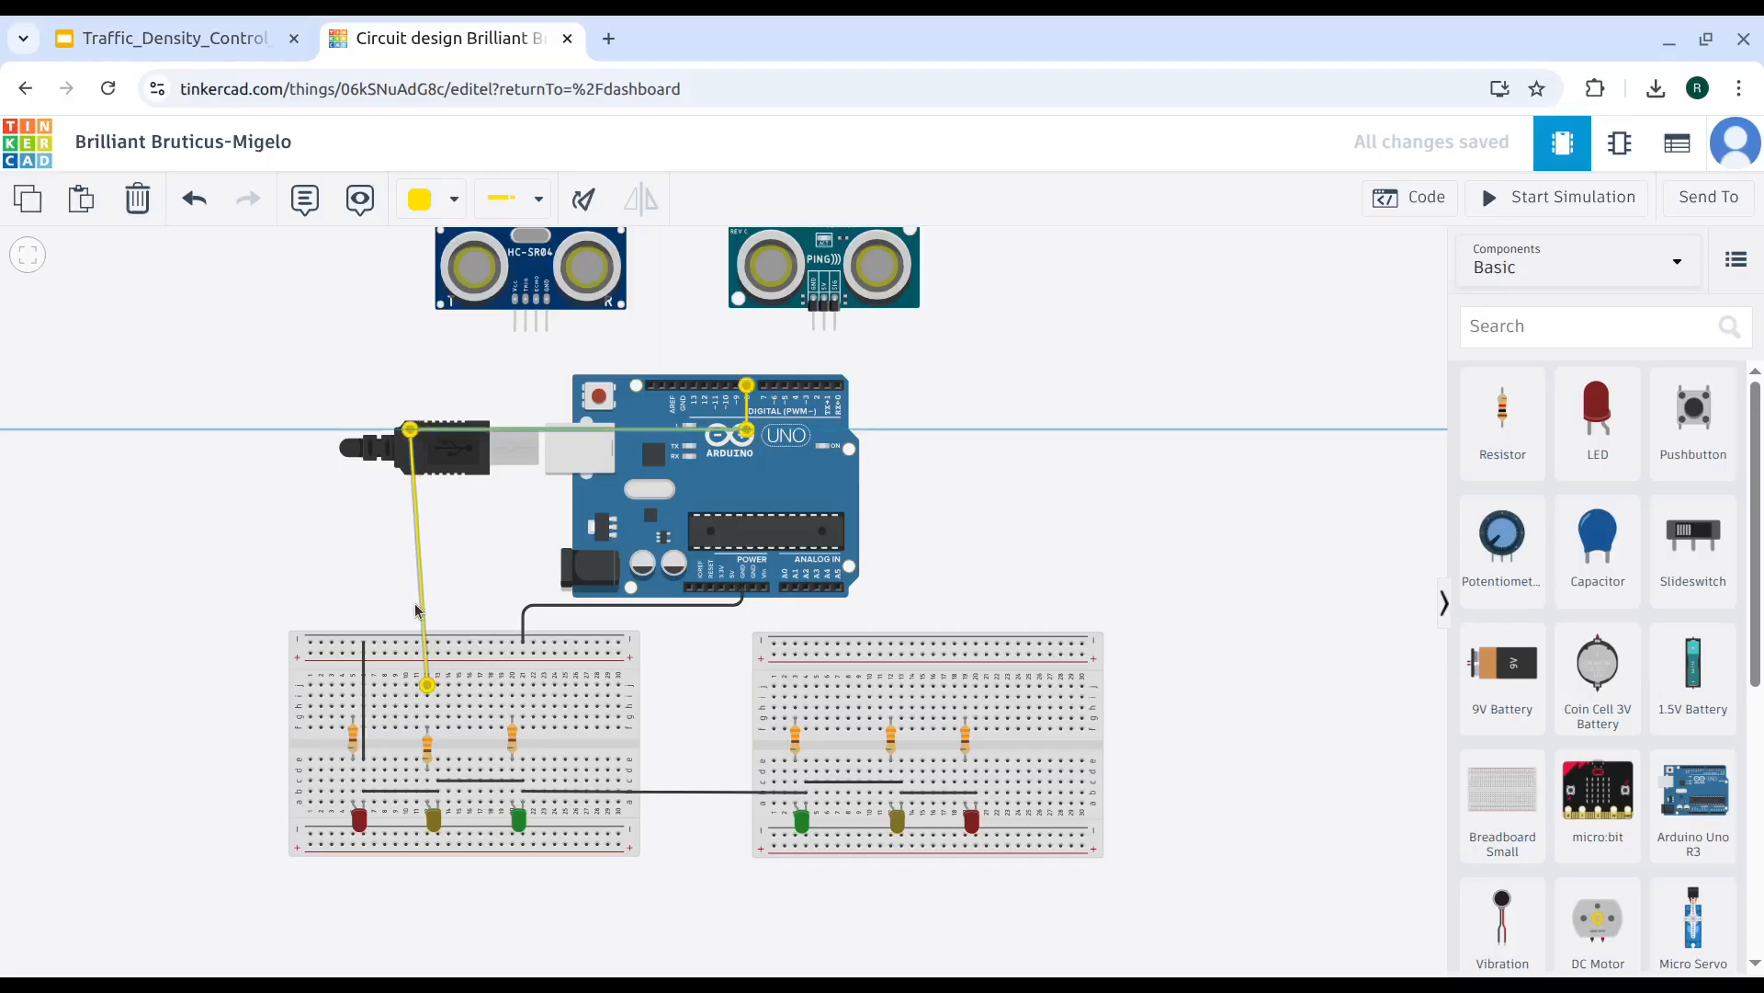
{"action": "left_click_drag", "start_coordinate": [427, 686], "coordinate": [353, 685]}
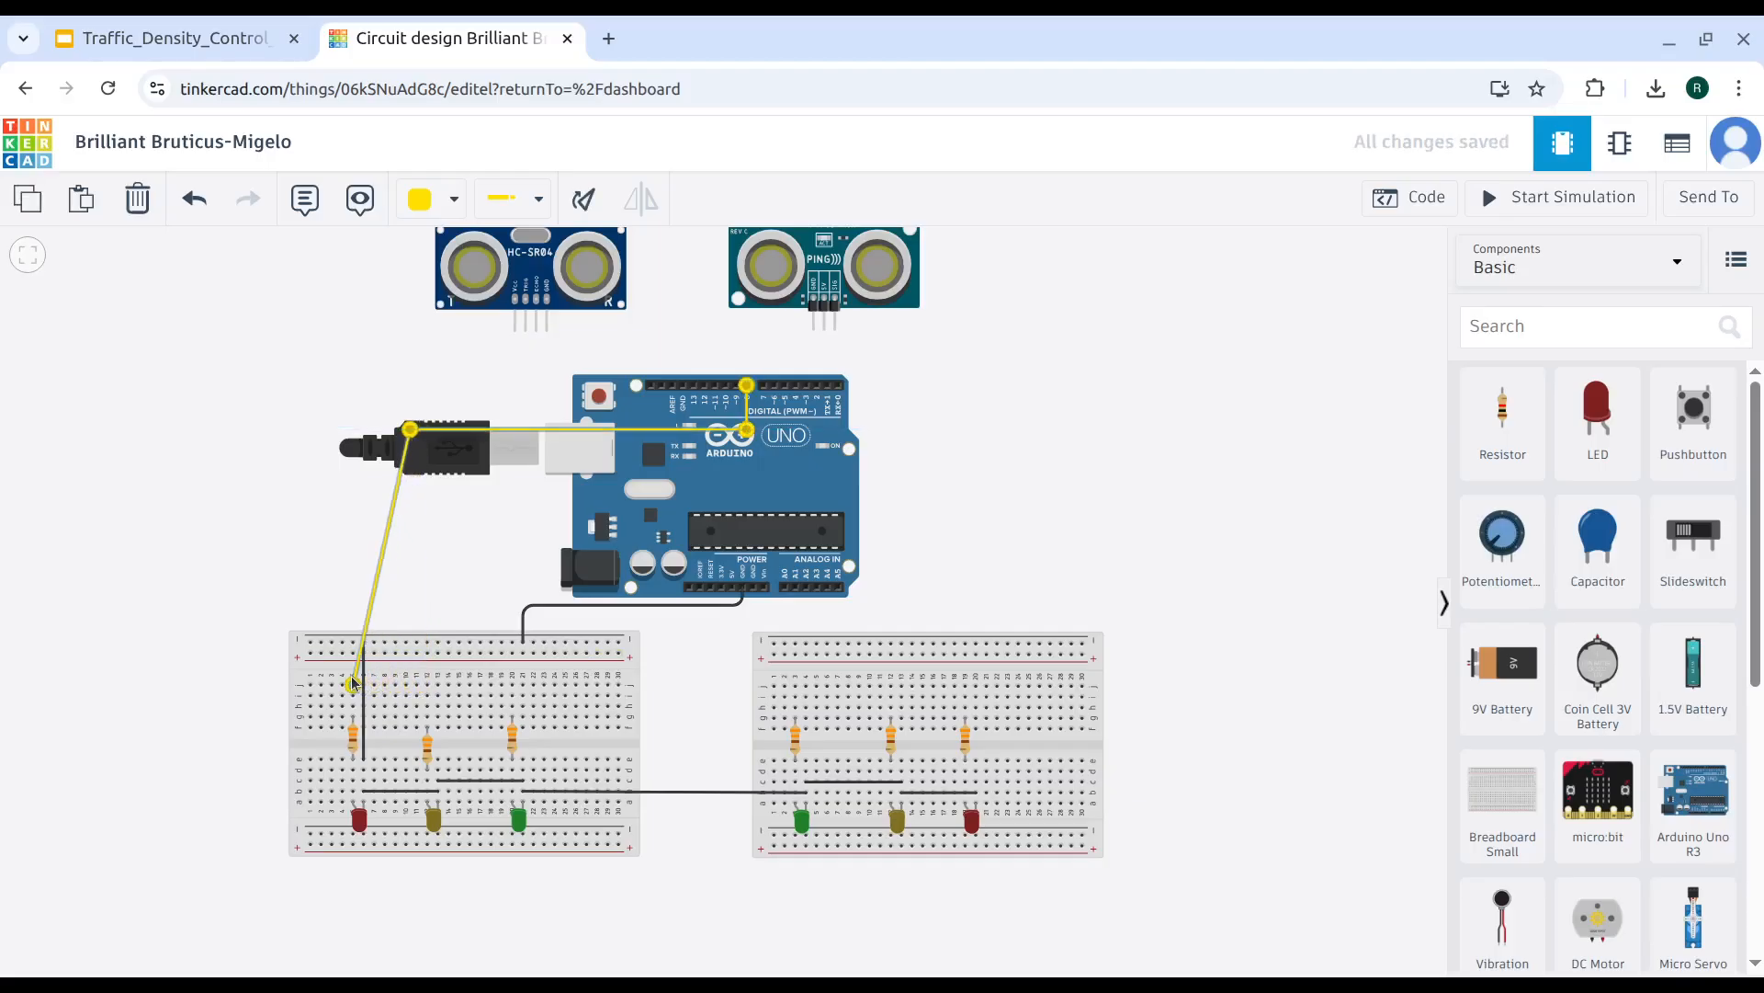
{"action": "left_click_drag", "start_coordinate": [411, 432], "coordinate": [353, 430]}
{"action": "left_click", "coordinate": [407, 375]}
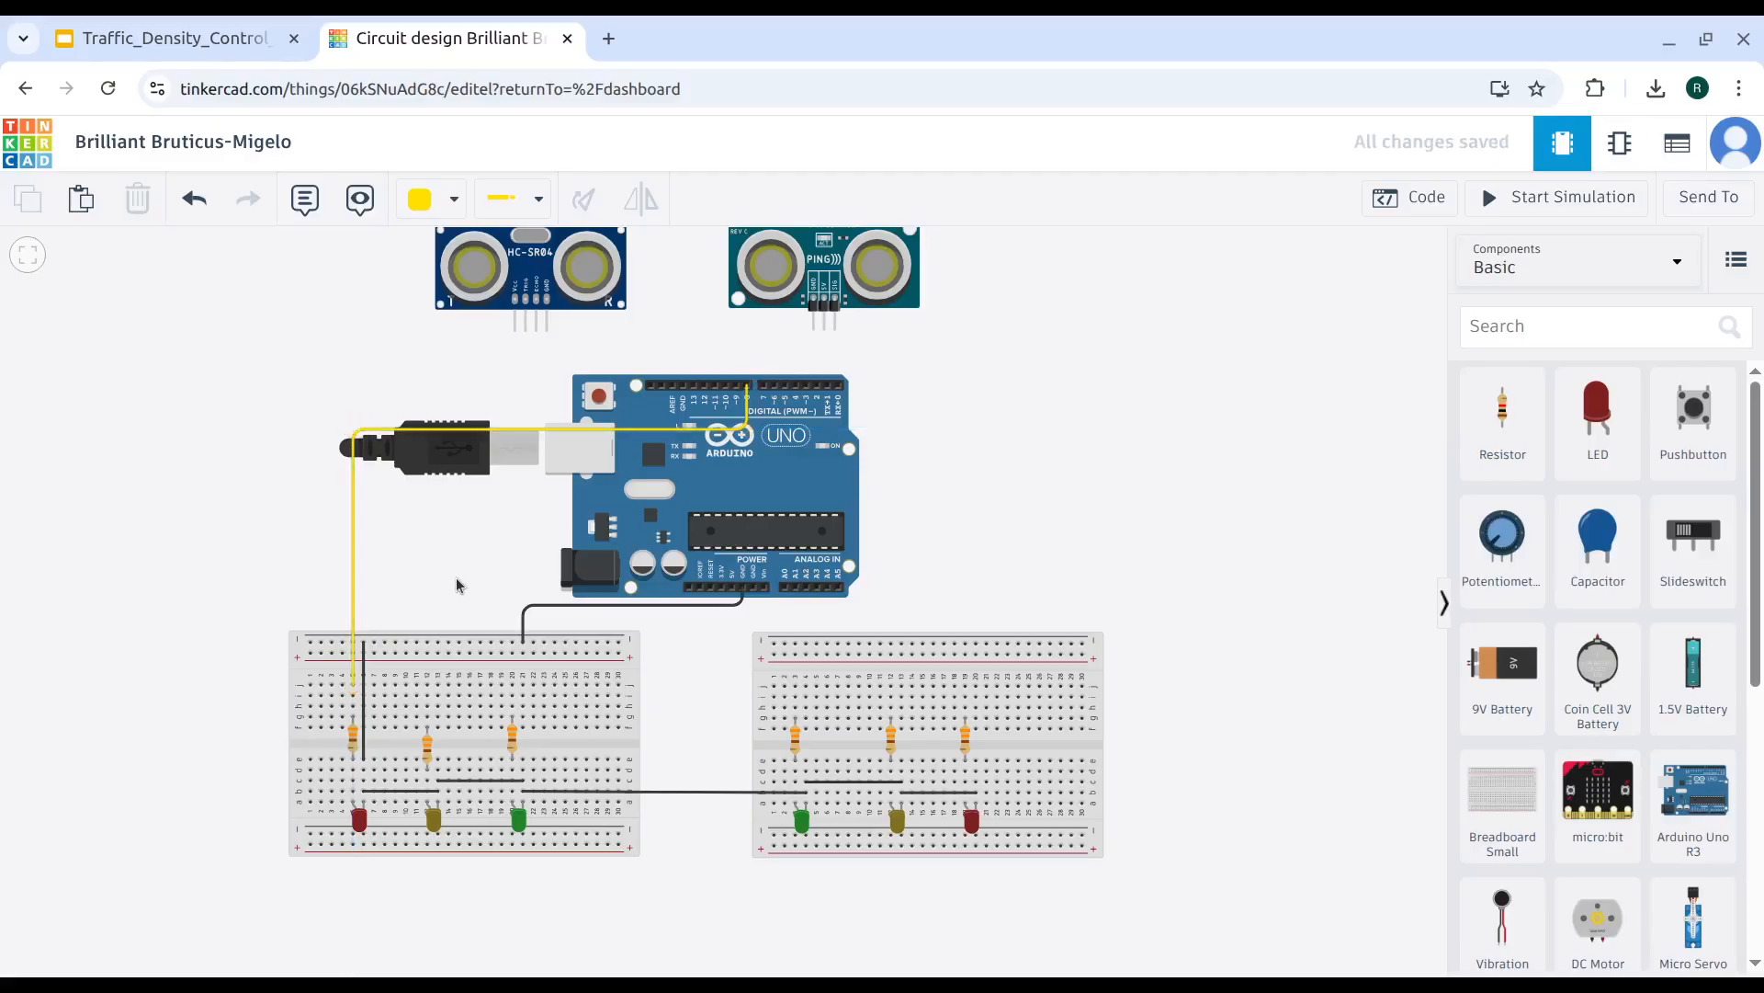
Wire the left yellow LED's resistor column to Arduino pin 7 with right-angle bends and colour the wire green.
{"action": "left_click", "coordinate": [428, 684]}
{"action": "left_click", "coordinate": [429, 443]}
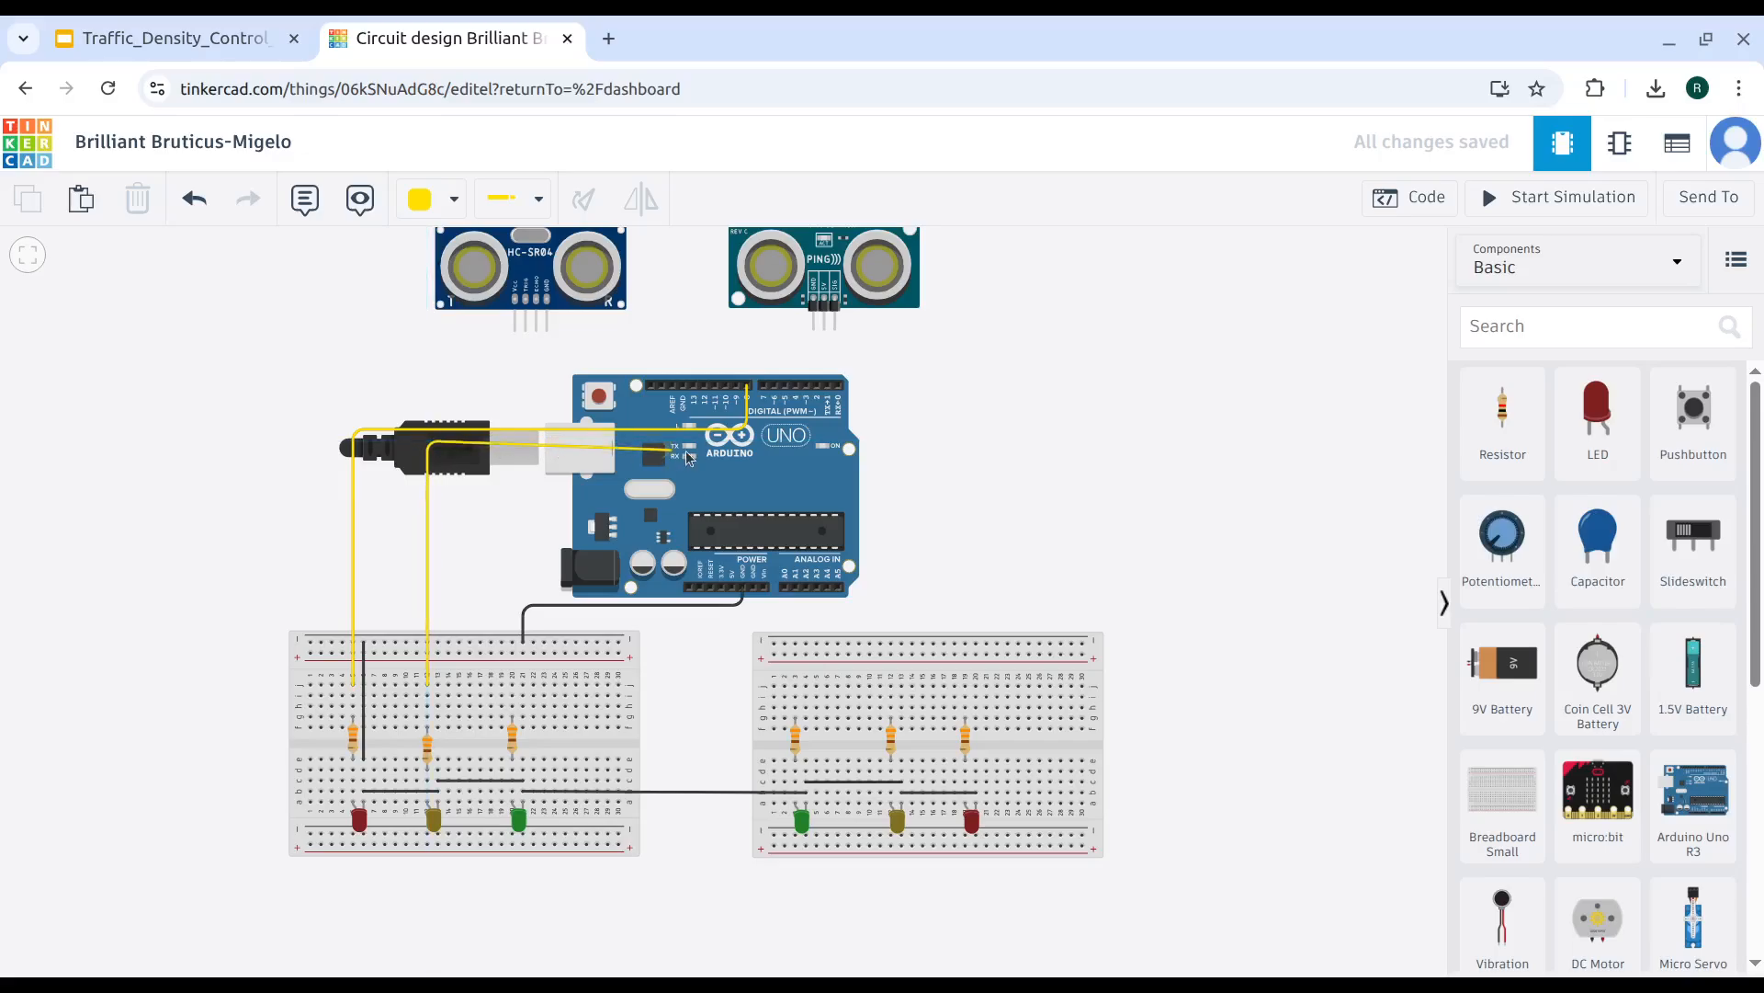
{"action": "left_click", "coordinate": [768, 442]}
{"action": "left_click", "coordinate": [763, 384]}
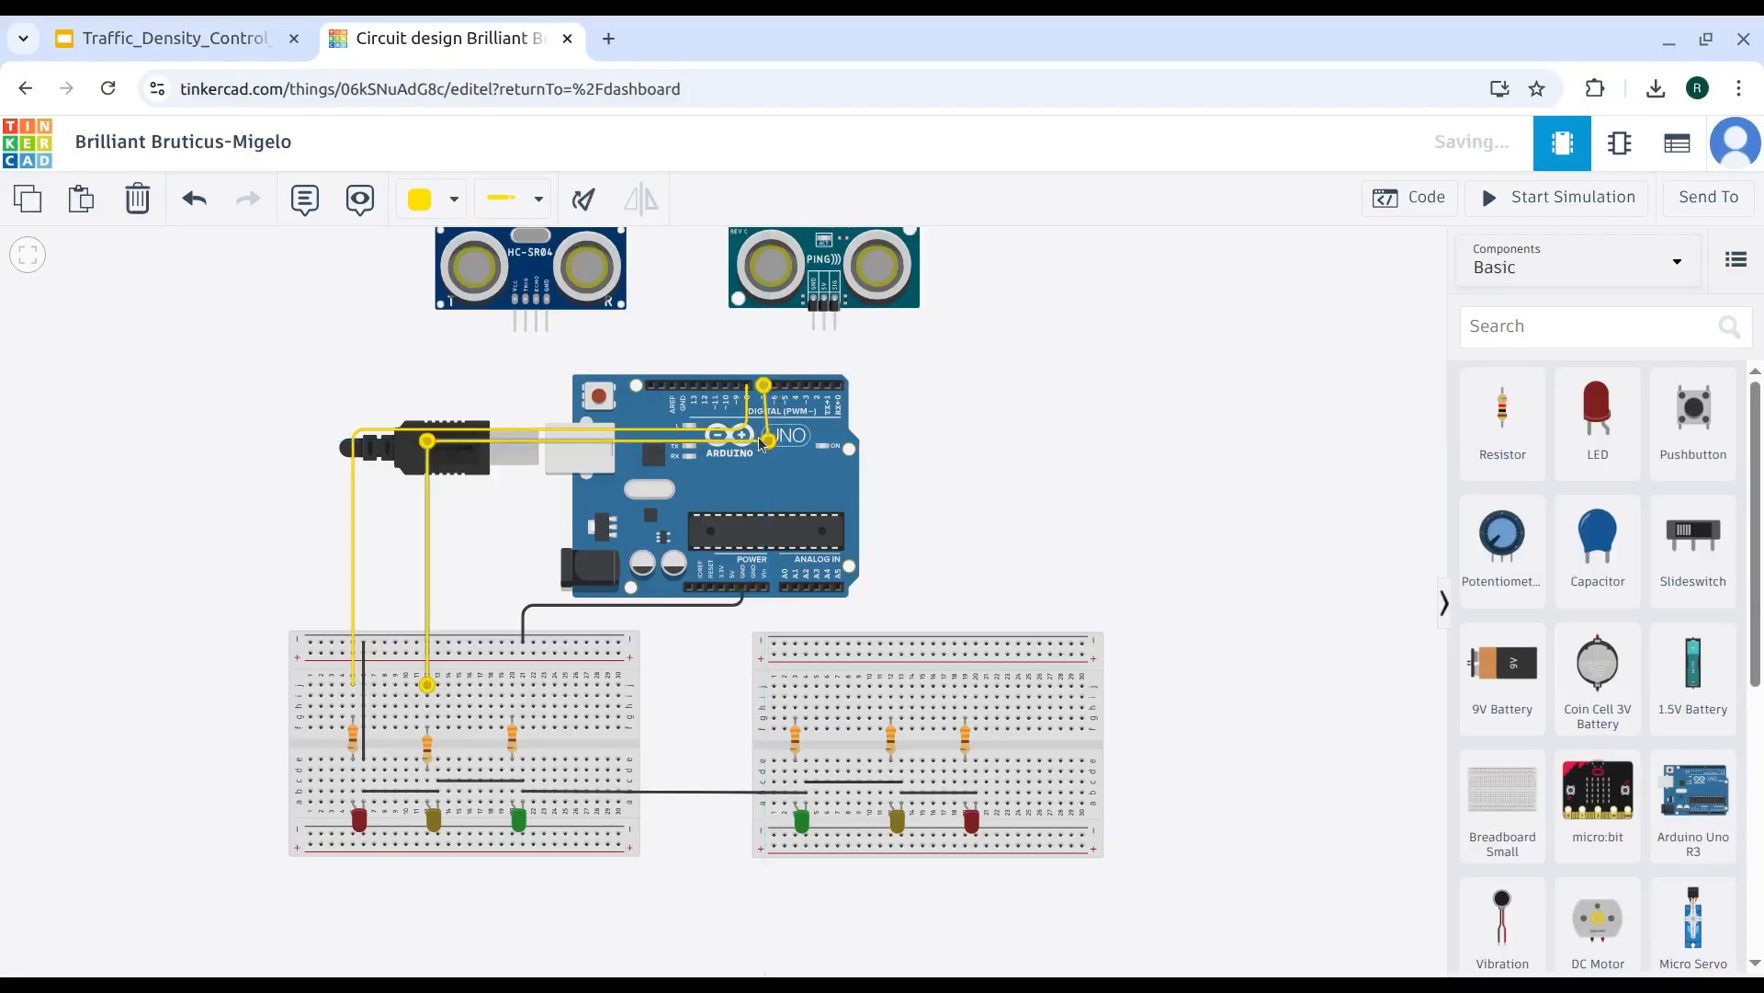
{"action": "left_click_drag", "start_coordinate": [770, 445], "coordinate": [764, 442]}
{"action": "left_click", "coordinate": [454, 199]}
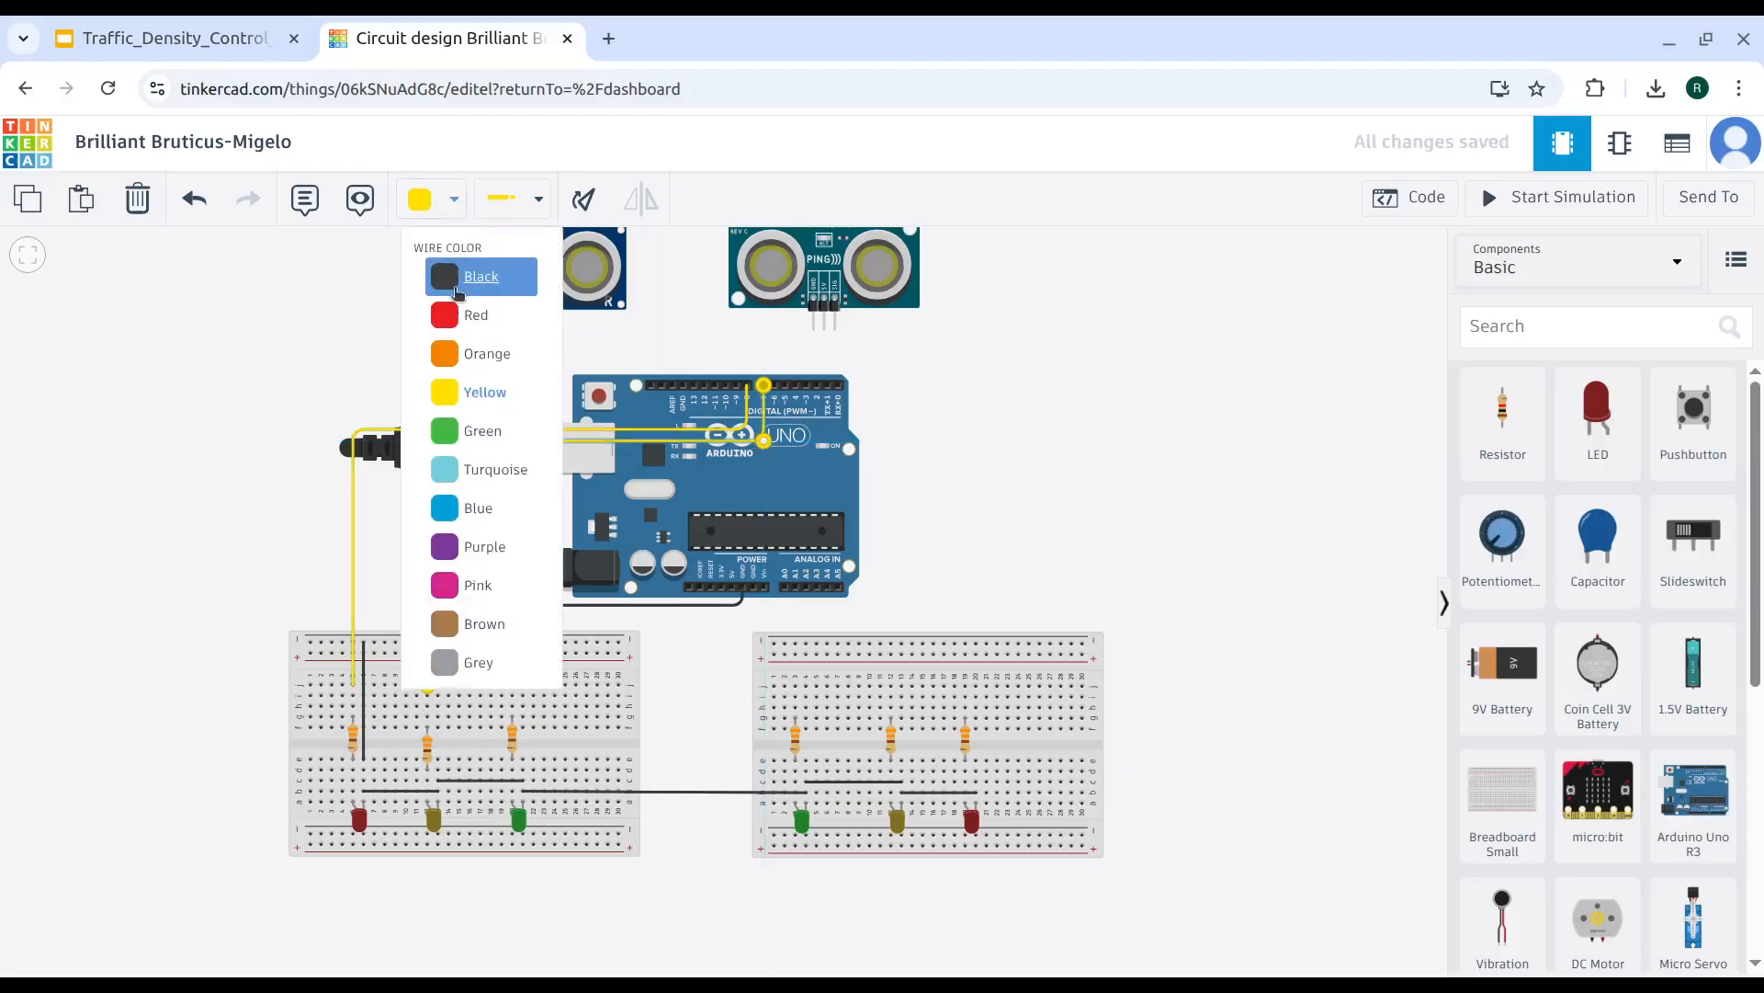
{"action": "left_click", "coordinate": [468, 428]}
{"action": "left_click", "coordinate": [1023, 389]}
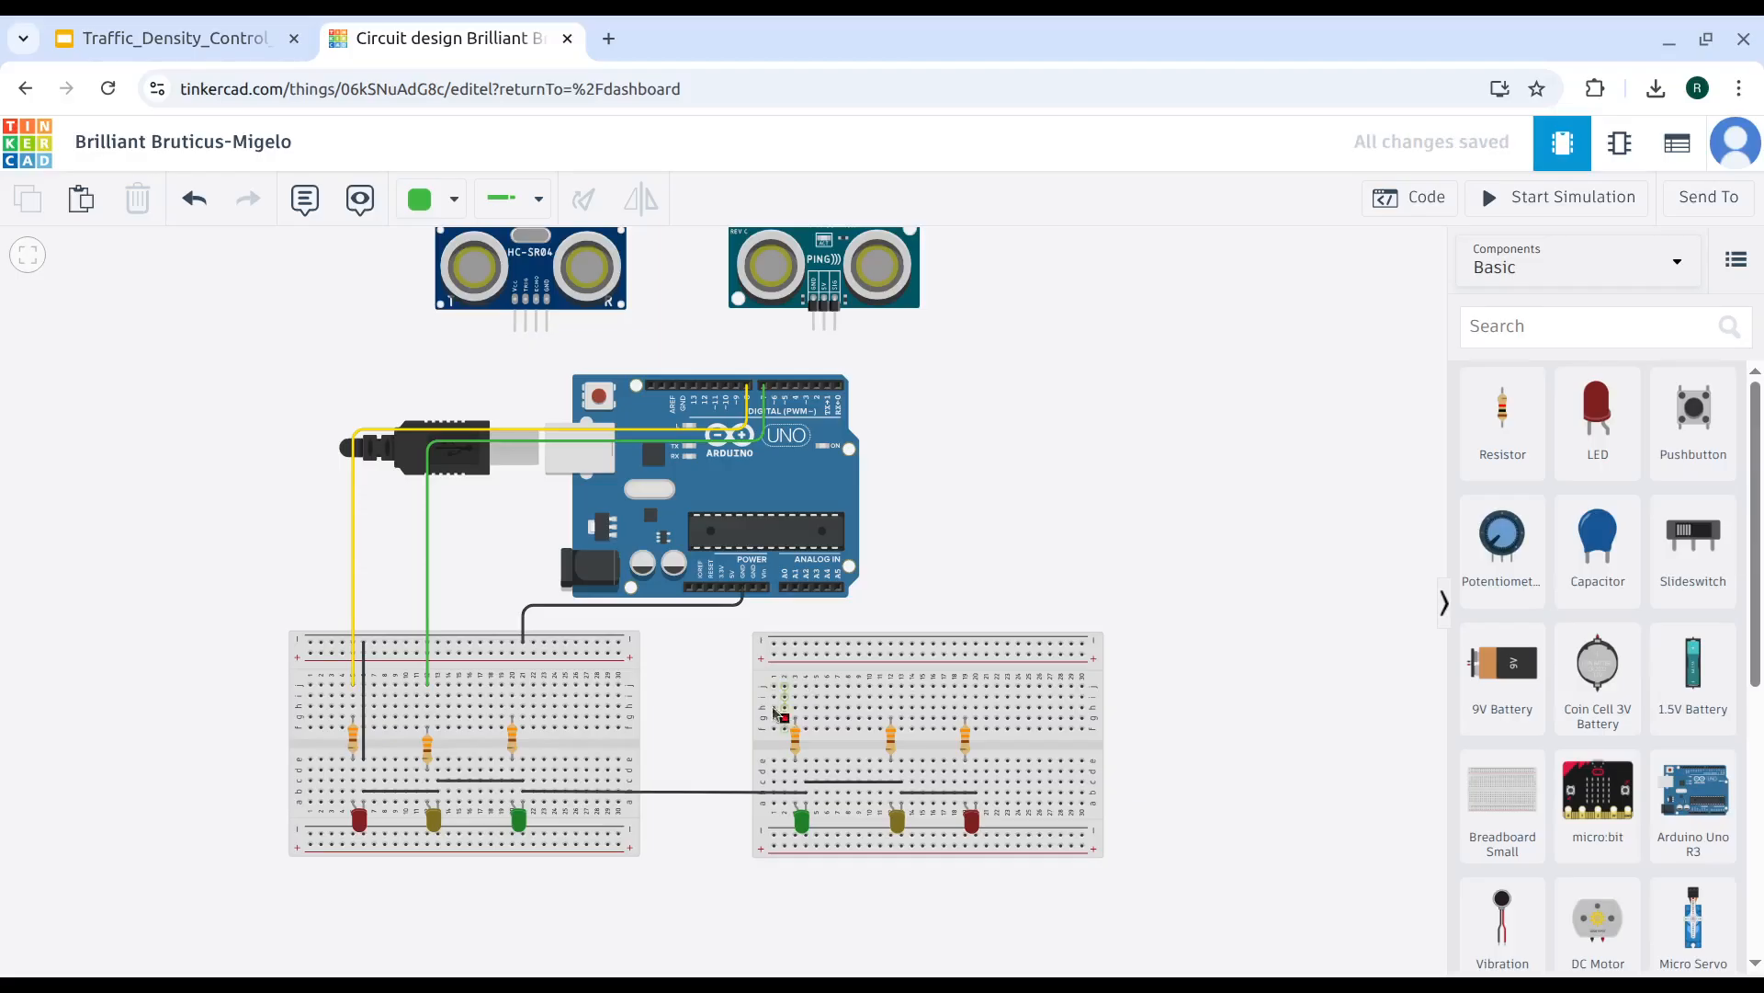
Wire the left green LED's resistor column to Arduino pin 6 with right-angle bends and colour the wire turquoise.
{"action": "left_click", "coordinate": [513, 686]}
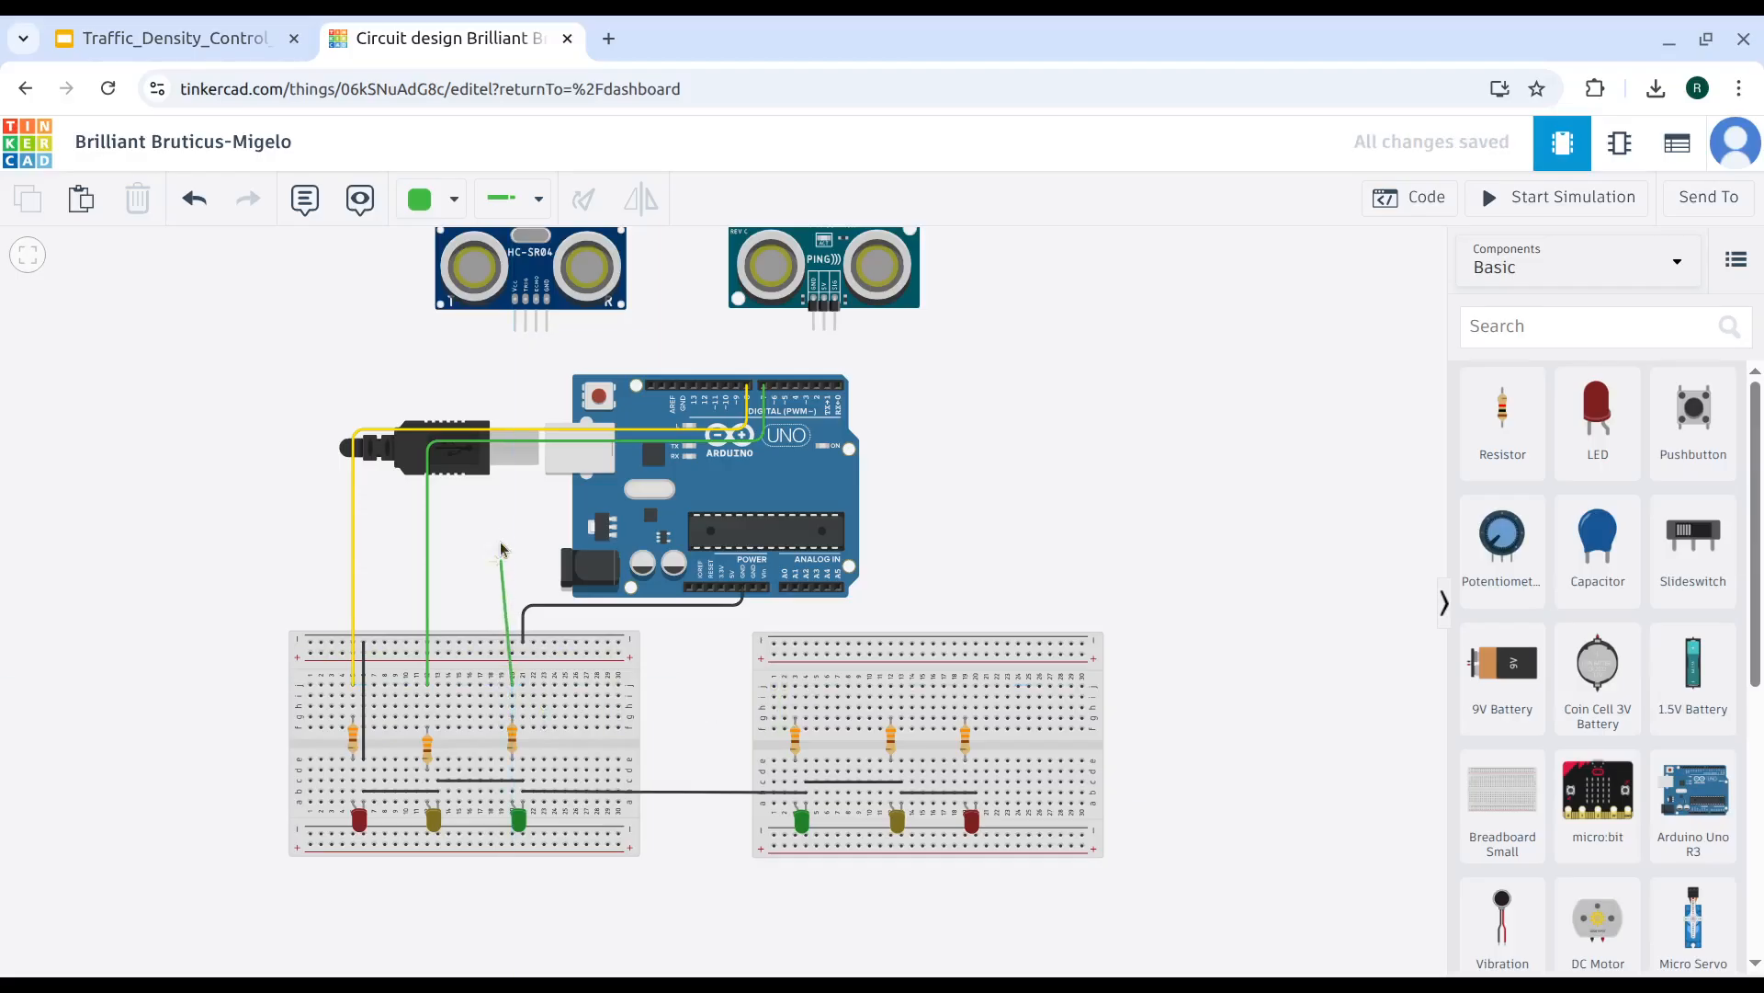
{"action": "left_click", "coordinate": [515, 459]}
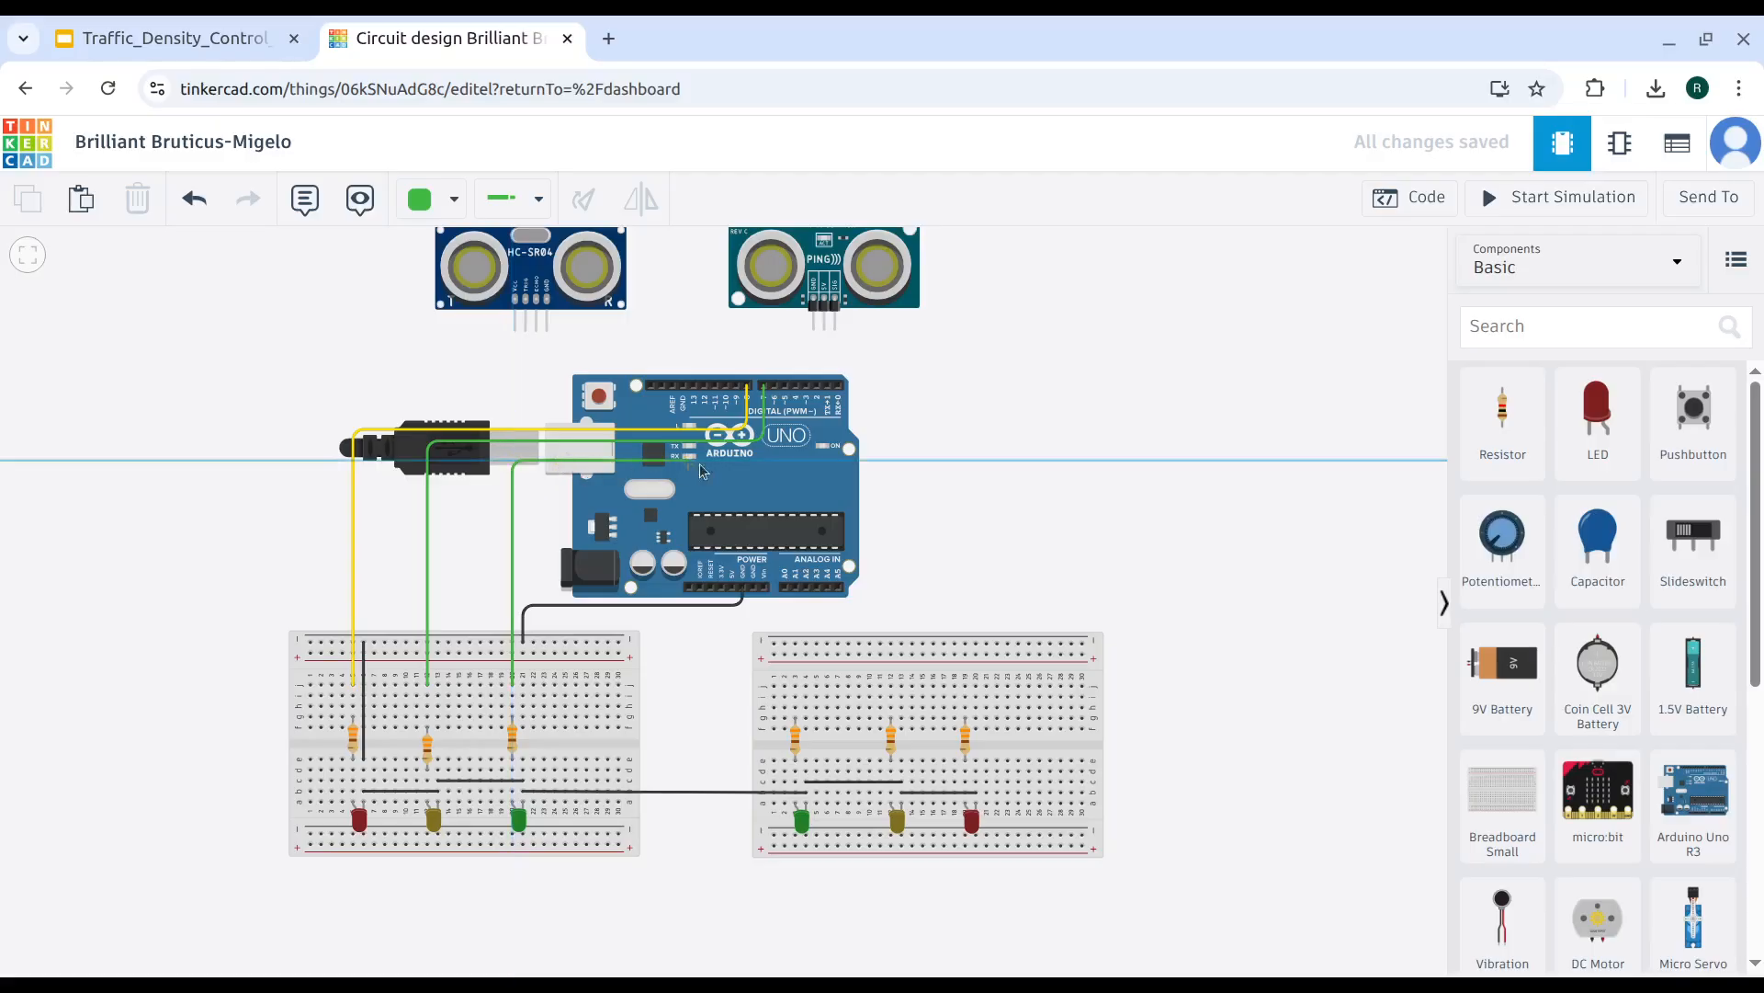
{"action": "left_click", "coordinate": [776, 459]}
{"action": "left_click", "coordinate": [775, 385]}
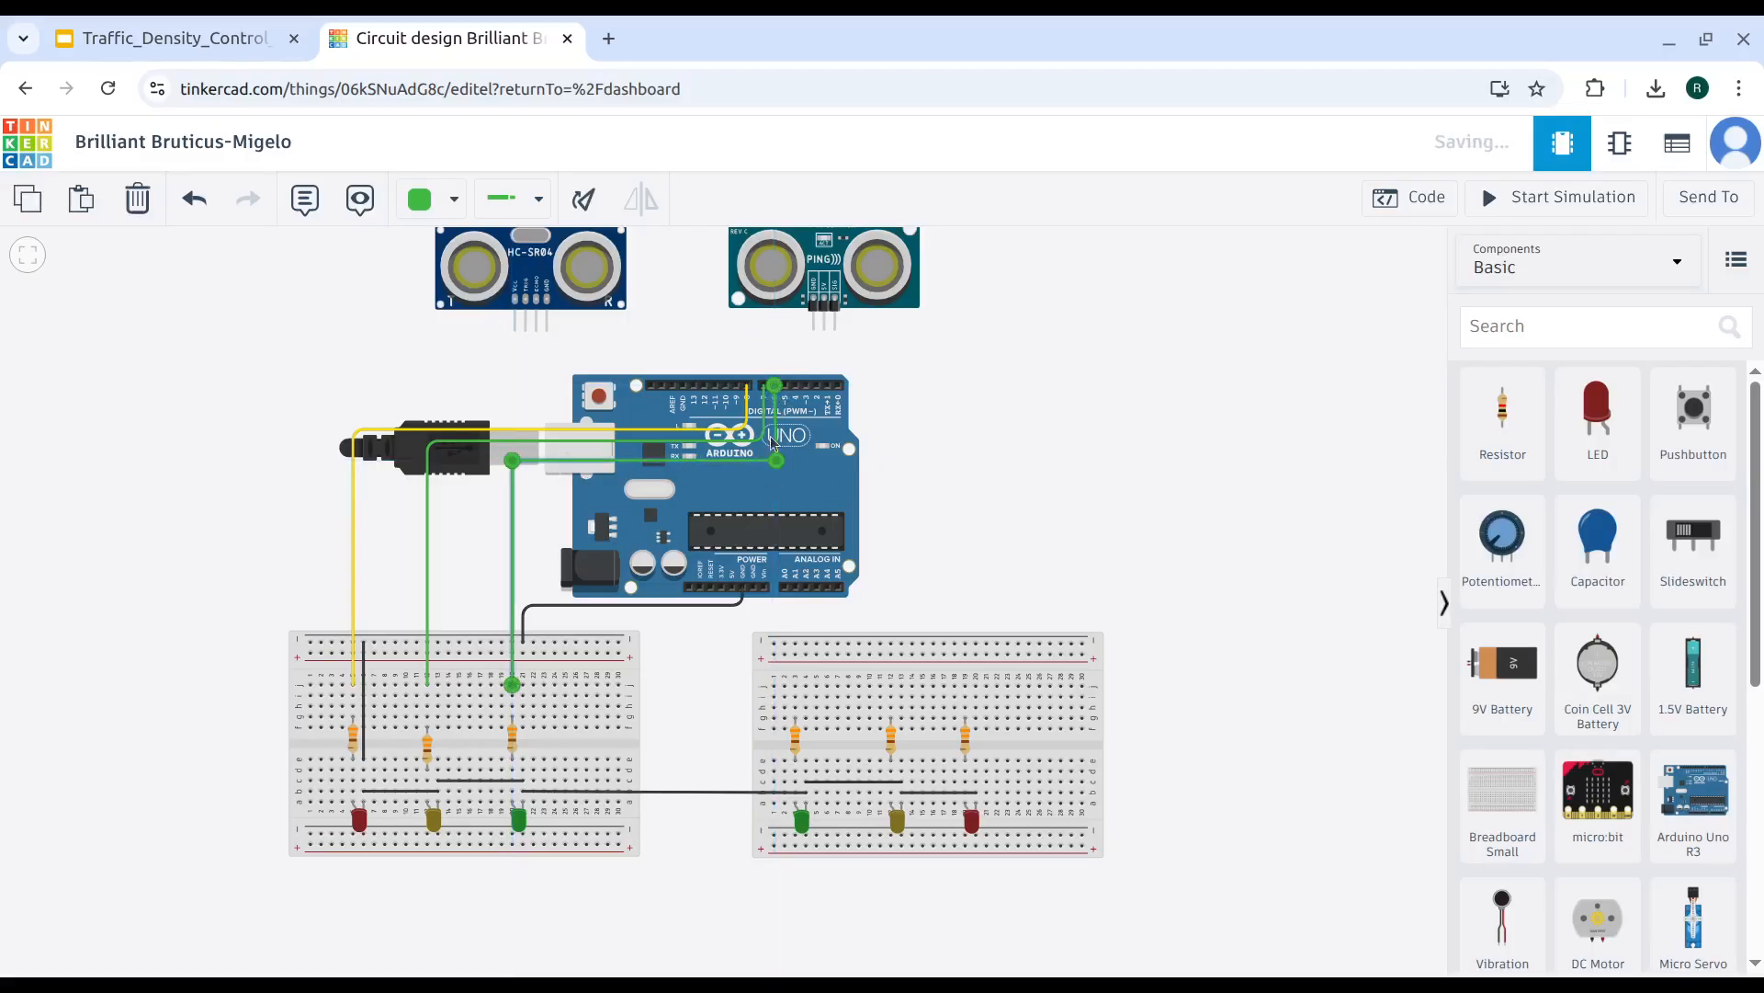
{"action": "left_click", "coordinate": [776, 460]}
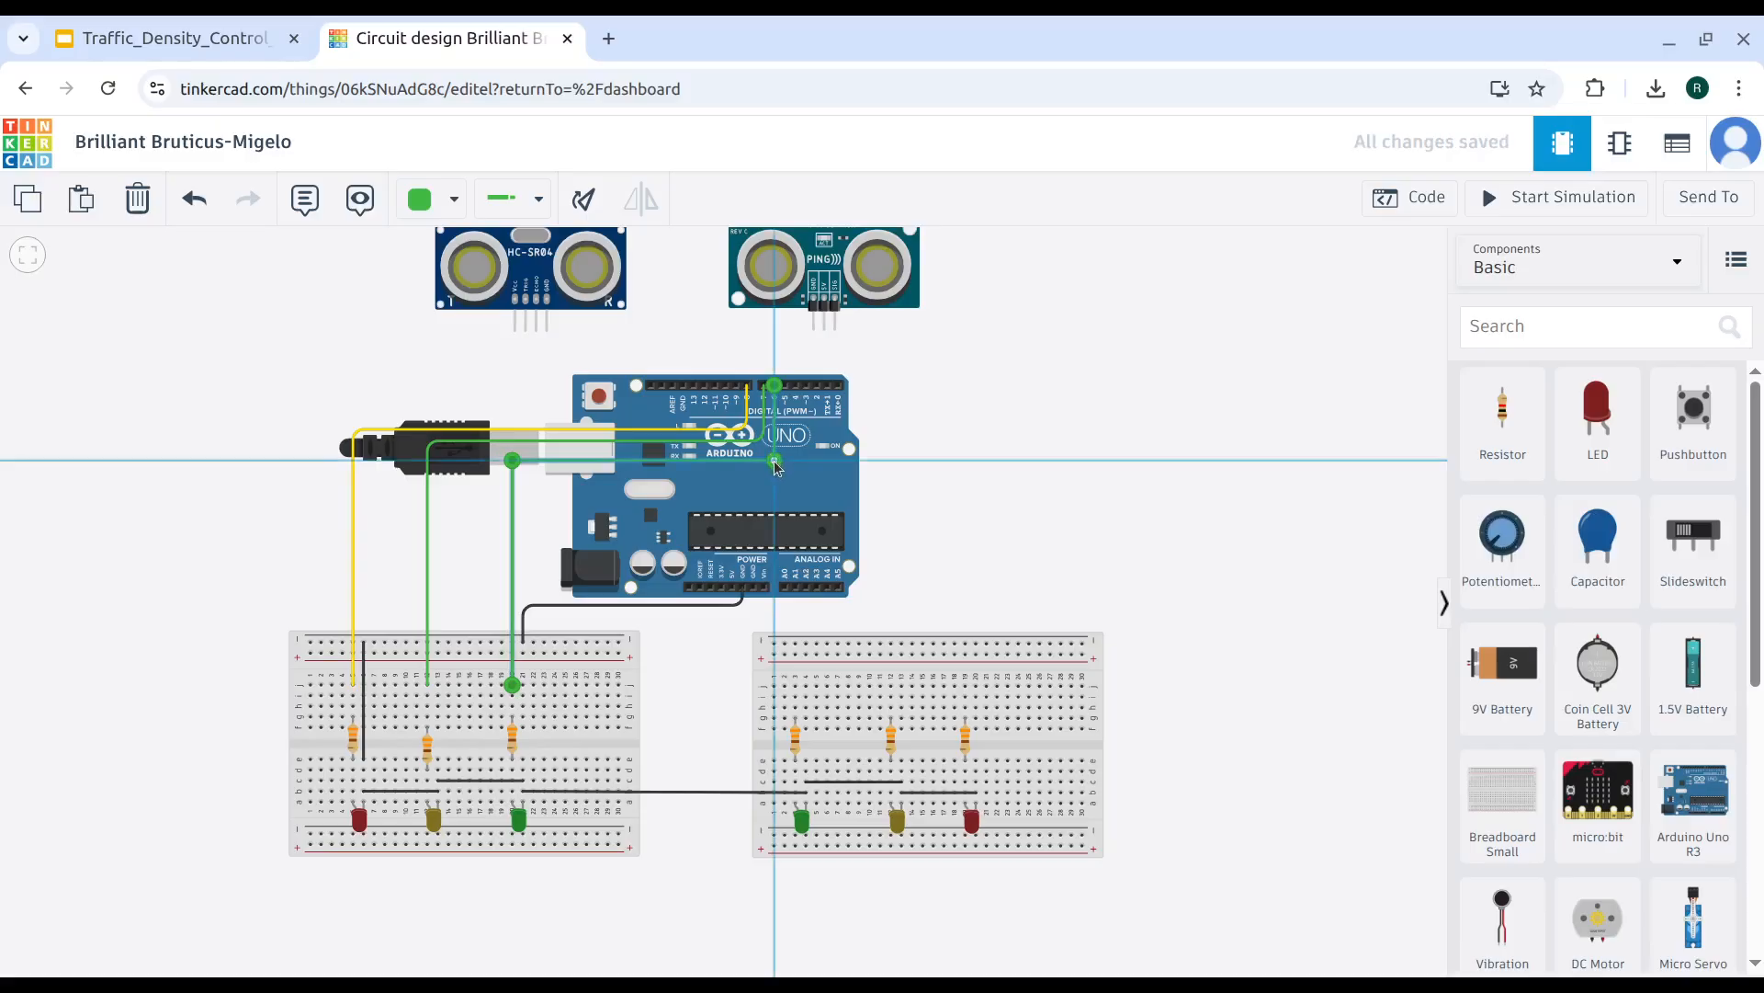
{"action": "left_click", "coordinate": [443, 198]}
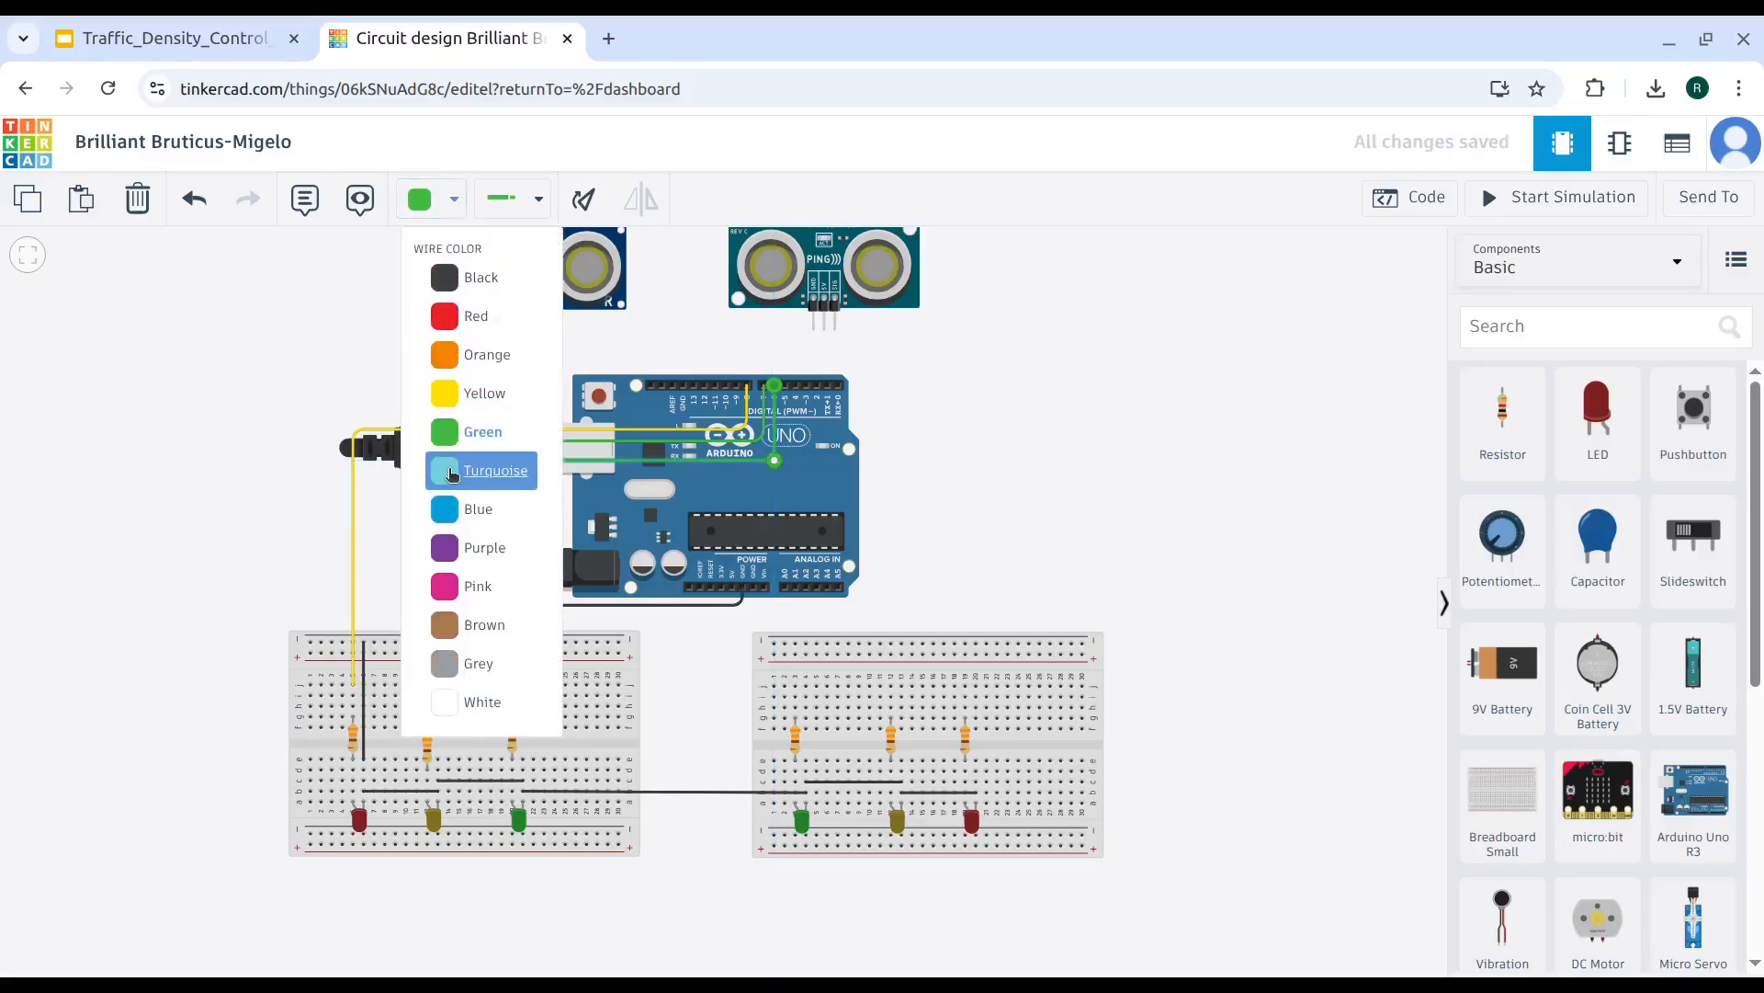
{"action": "left_click", "coordinate": [451, 470]}
{"action": "left_click", "coordinate": [1055, 409]}
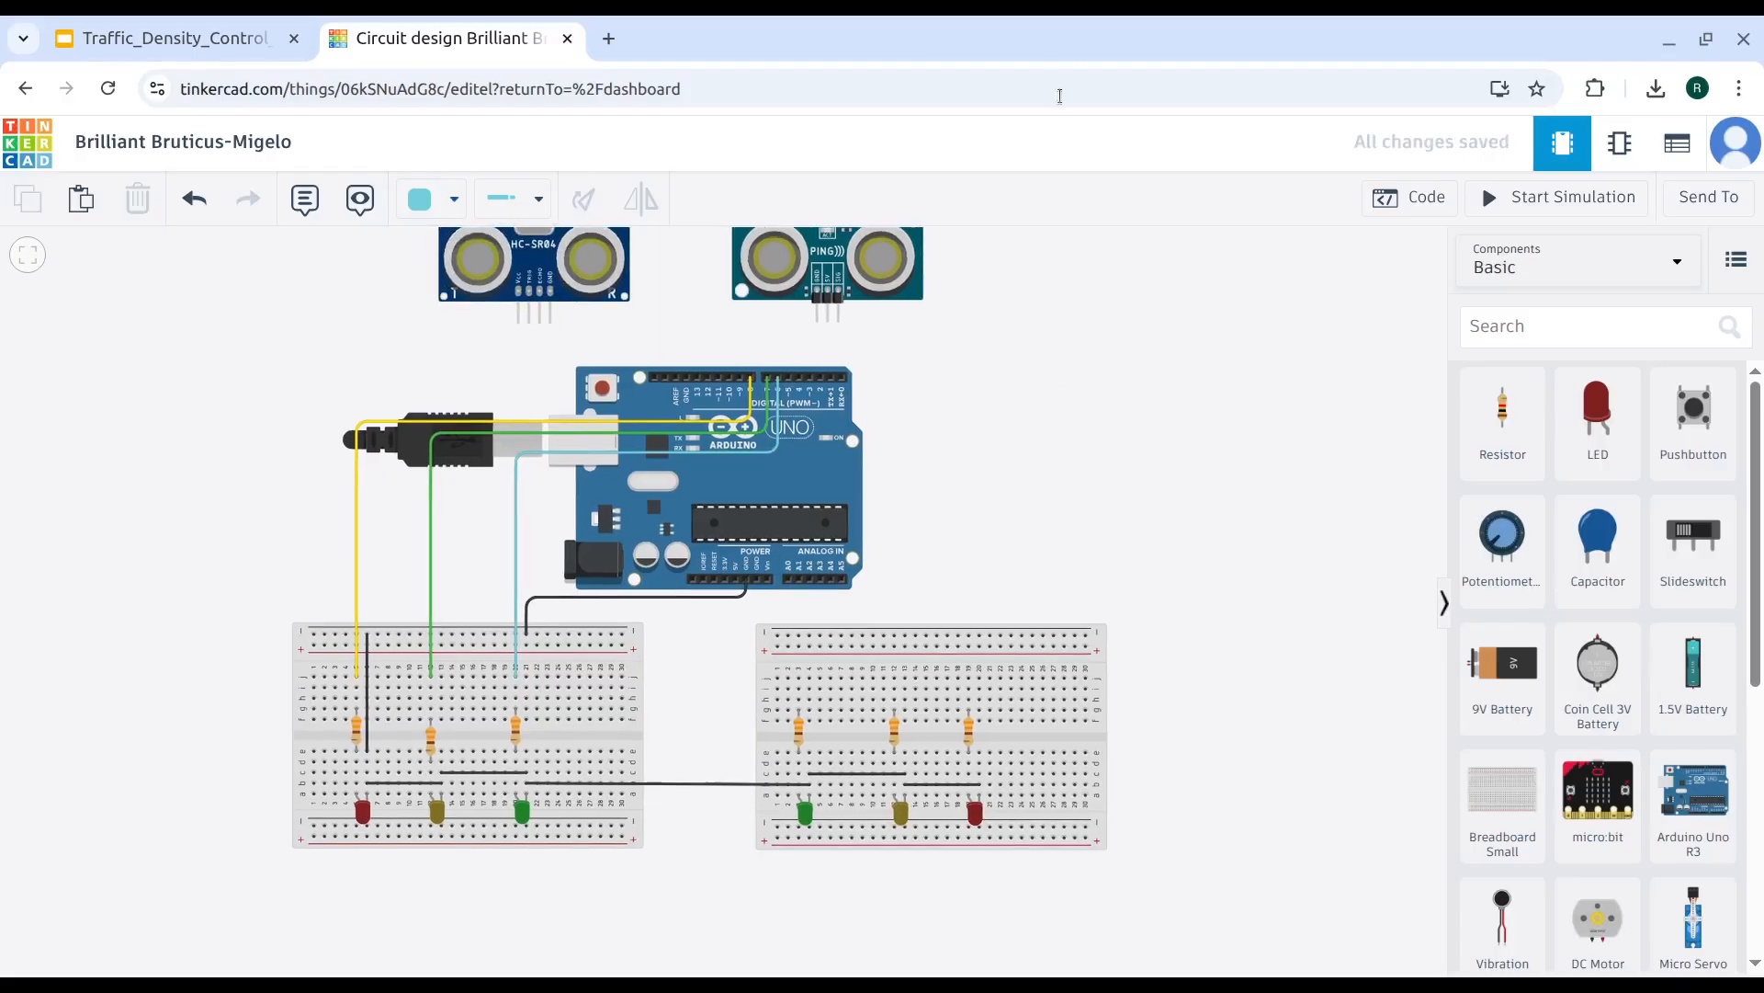
Connect the right breadboard's green LED resistor column straight to Arduino pin 5 and colour the wire blue.
{"action": "left_click", "coordinate": [800, 665]}
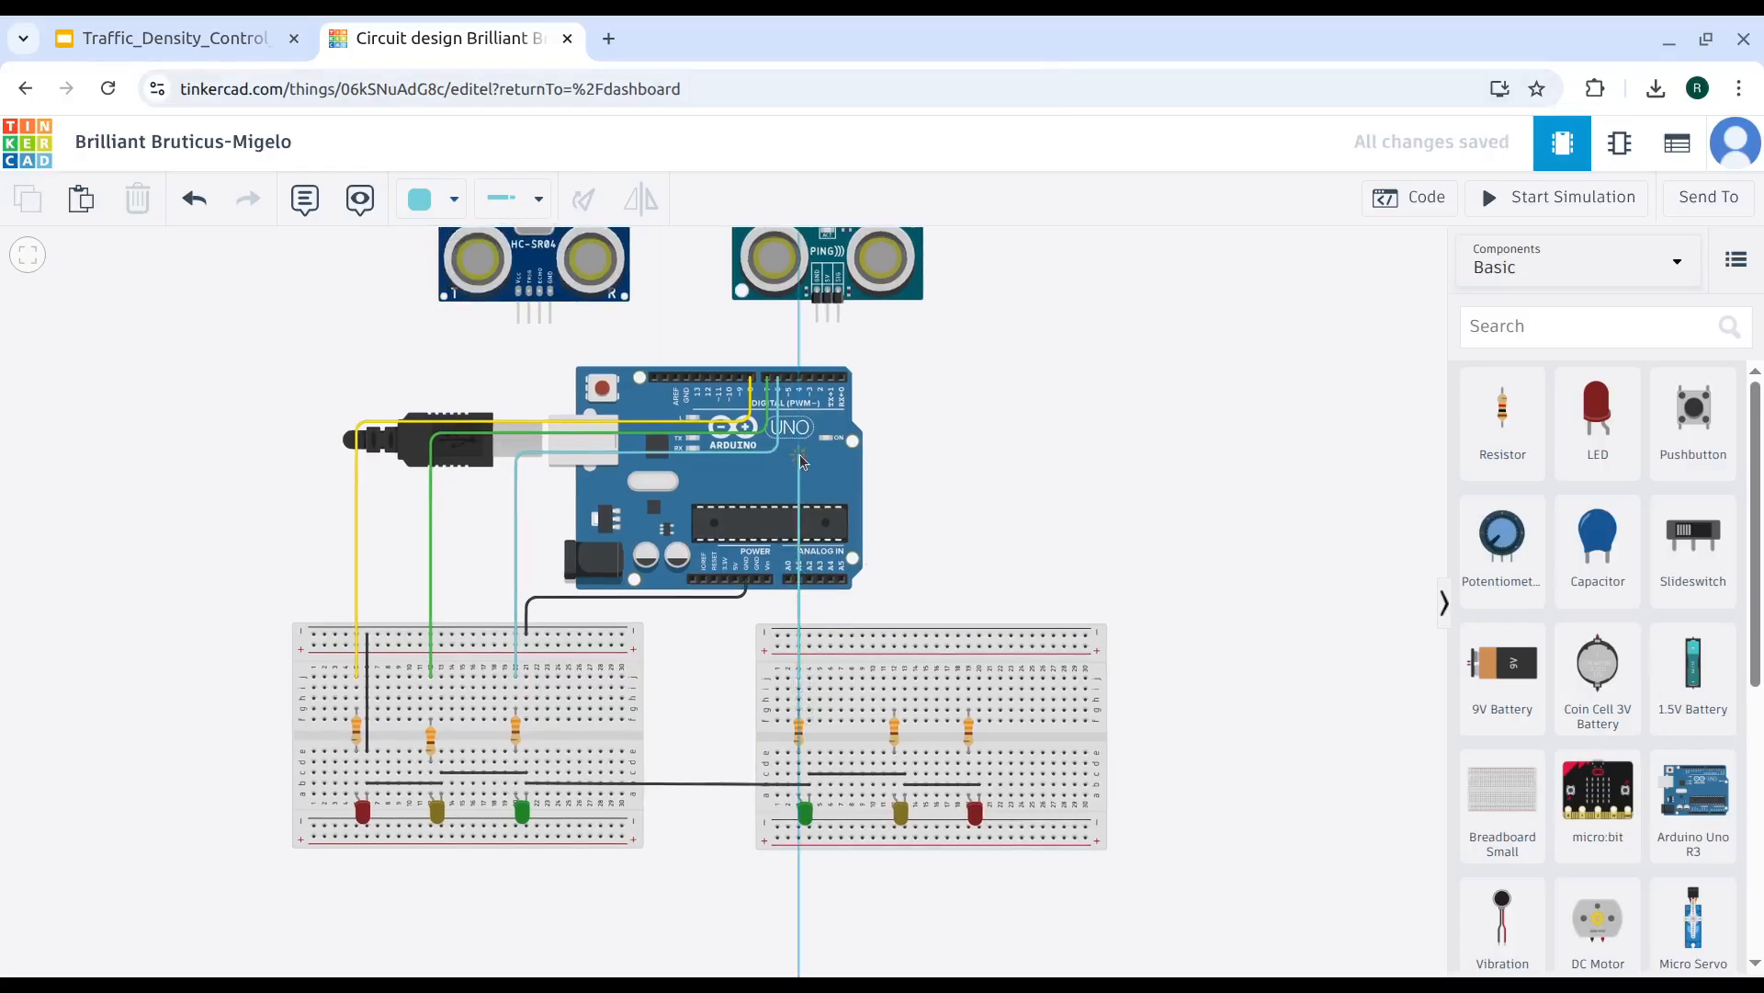
{"action": "left_click", "coordinate": [794, 384]}
{"action": "left_click", "coordinate": [794, 384]}
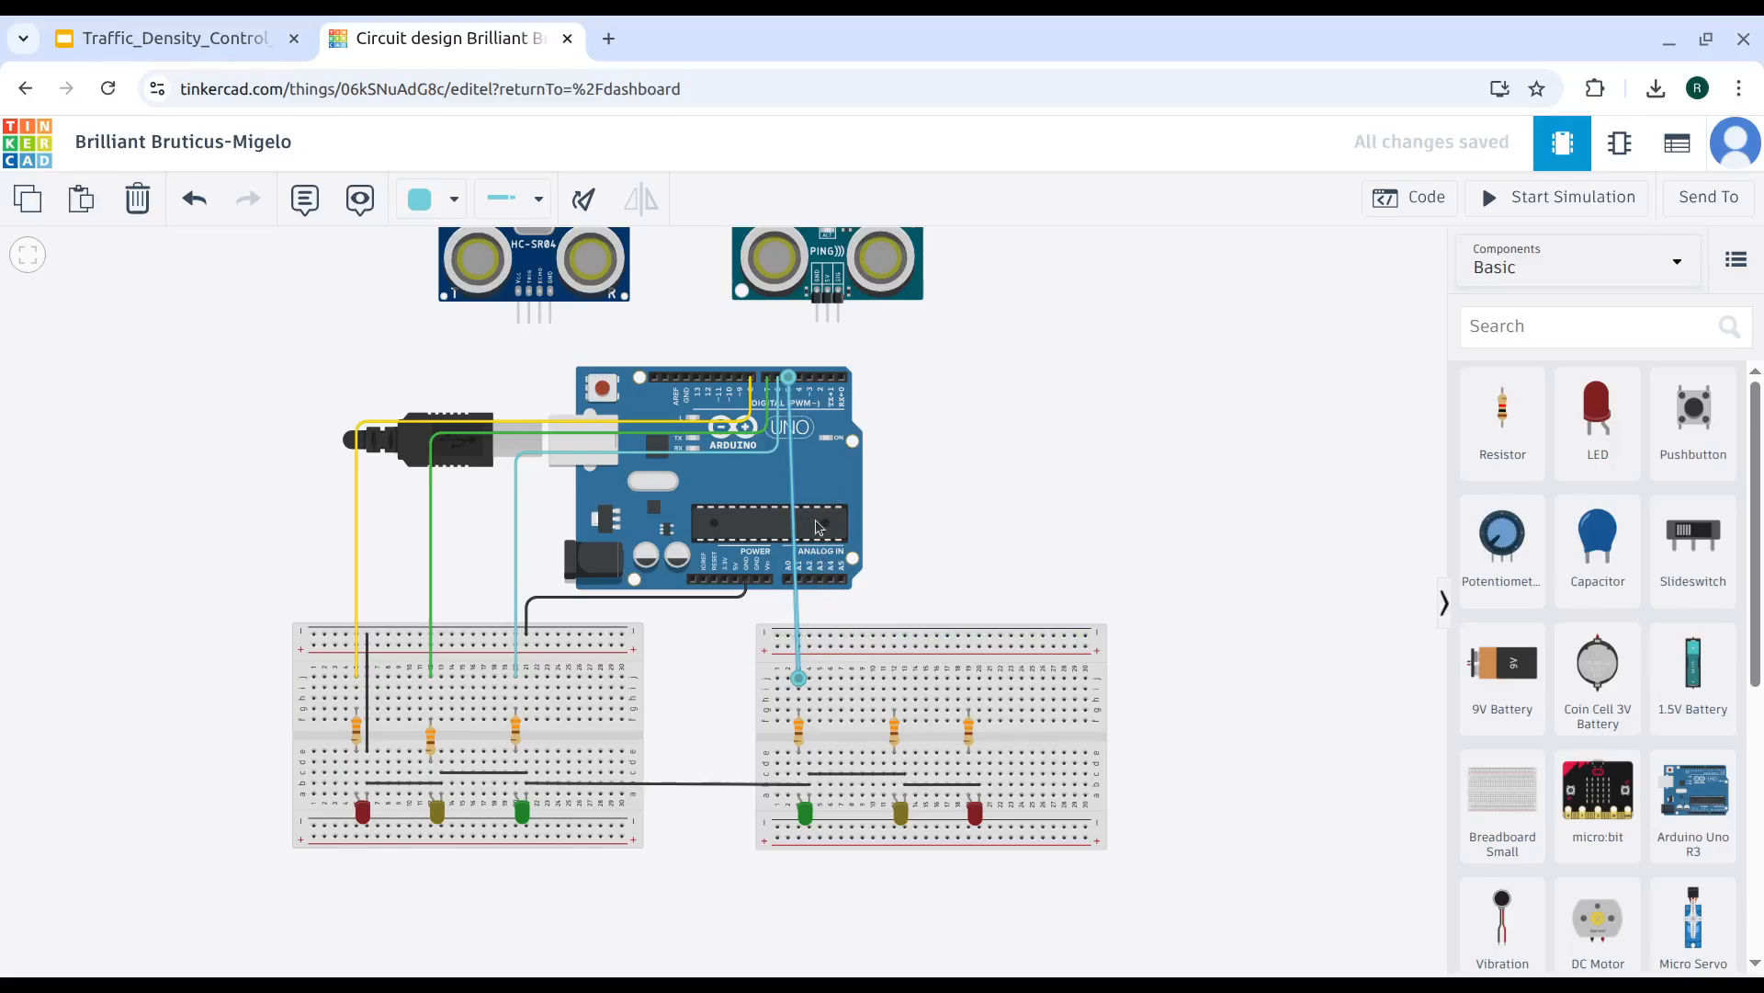
{"action": "left_click", "coordinate": [833, 560]}
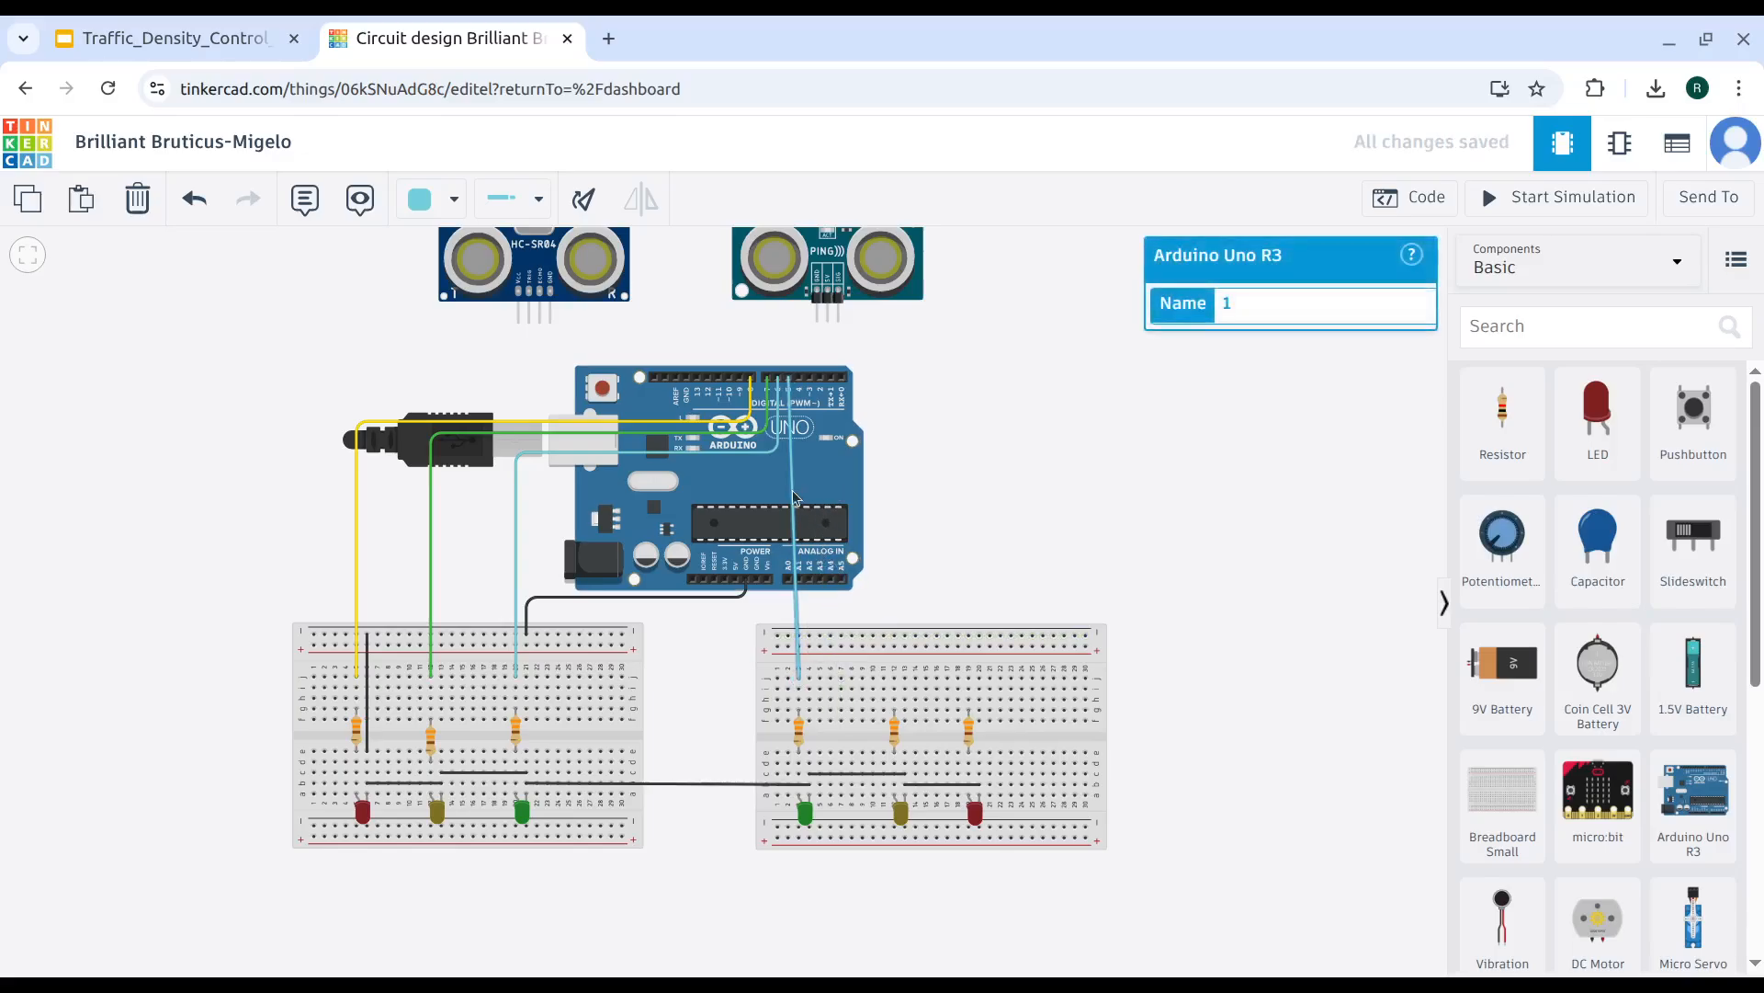
{"action": "left_click", "coordinate": [794, 491]}
{"action": "left_click", "coordinate": [450, 200]}
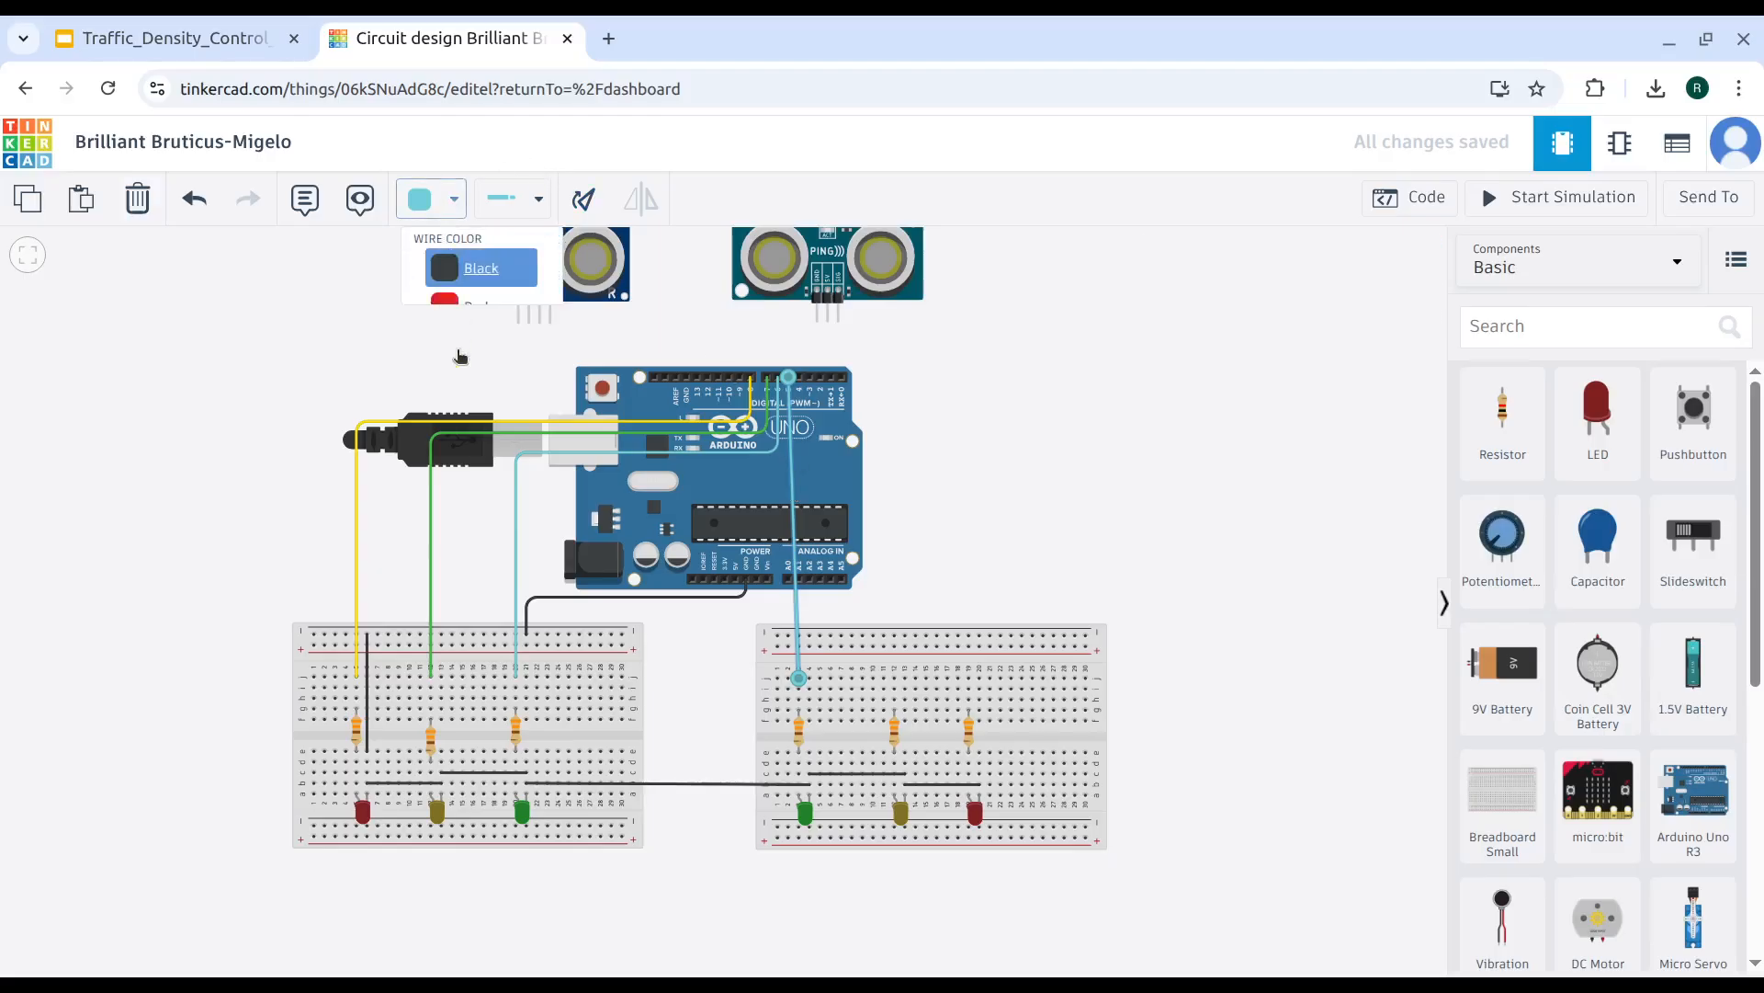
{"action": "left_click", "coordinate": [477, 508]}
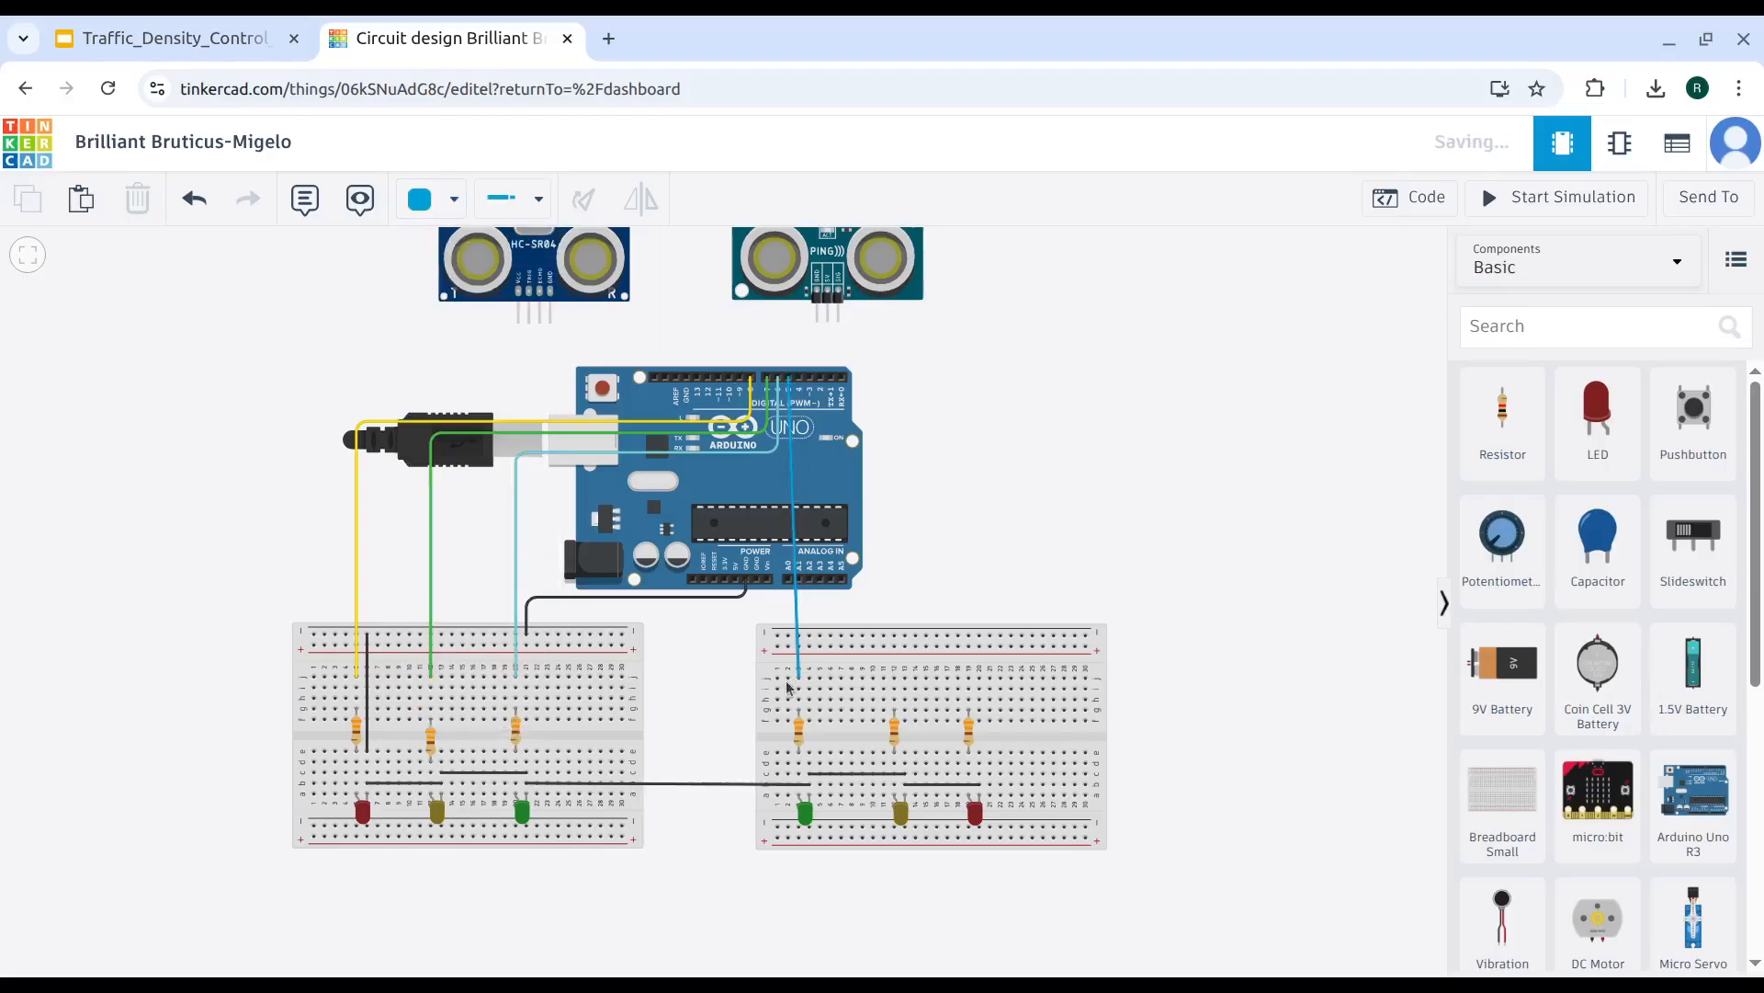
Wire the right breadboard's yellow LED resistor column to Arduino pin 4, square up its bends, and colour it purple.
{"action": "left_click", "coordinate": [894, 677]}
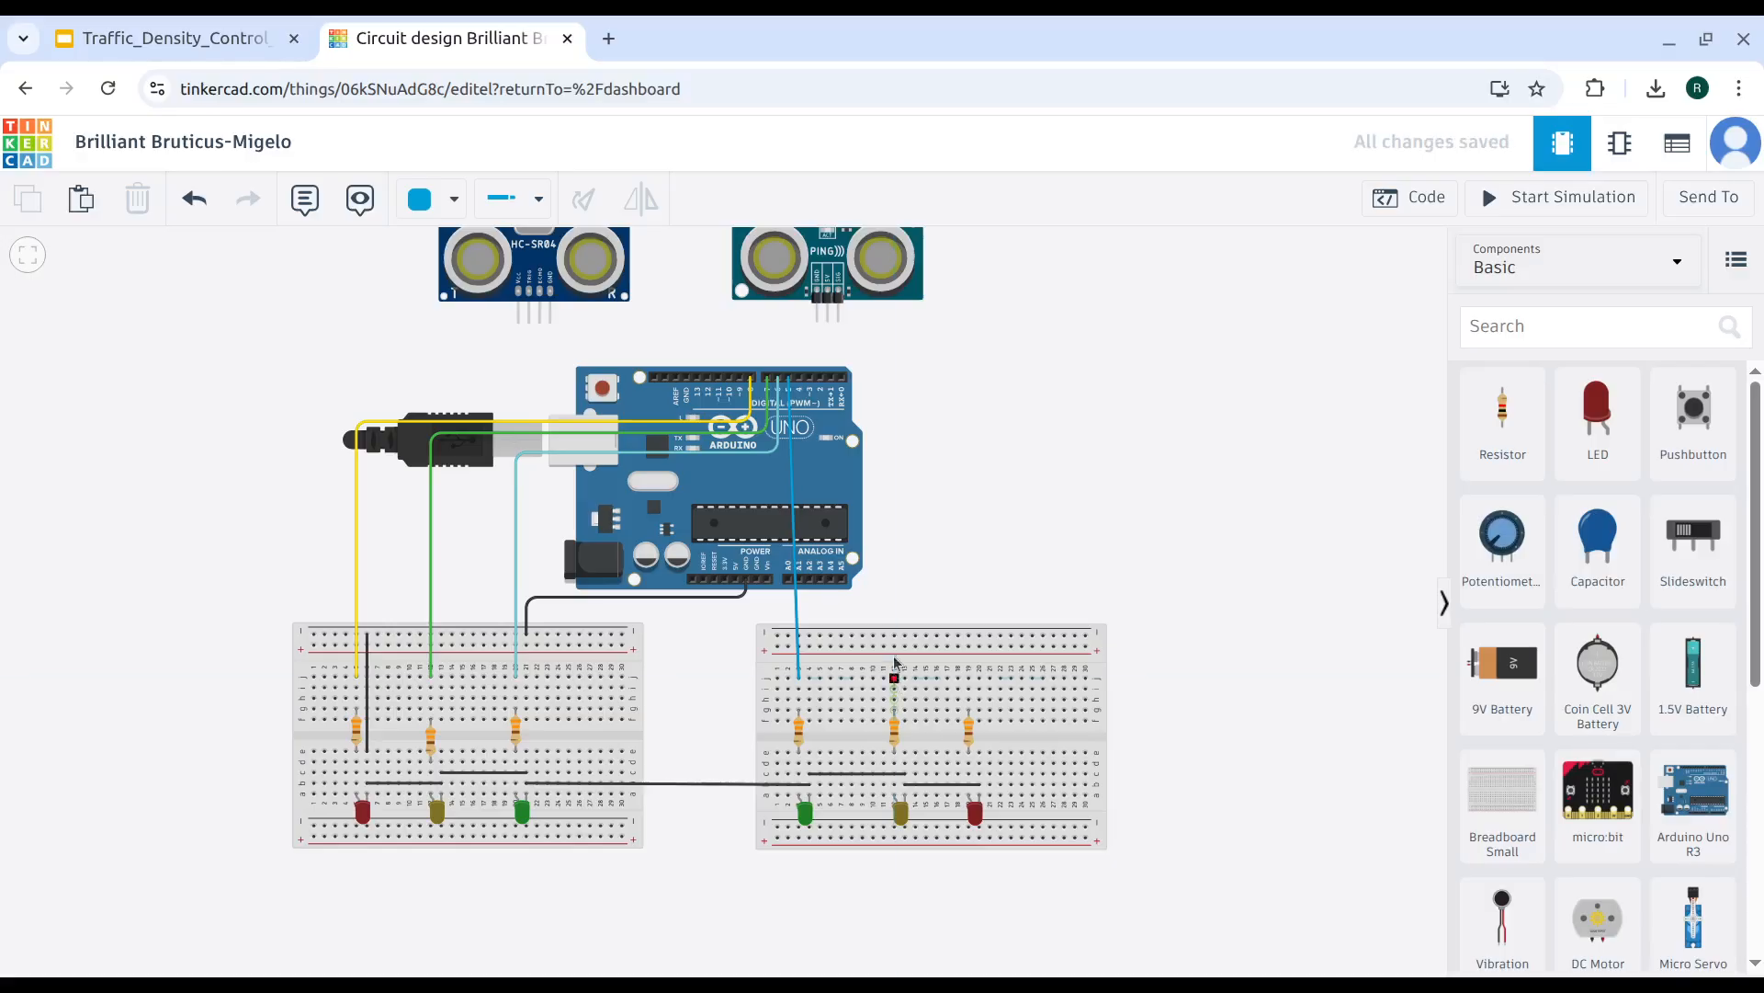
{"action": "left_click", "coordinate": [896, 472]}
{"action": "left_click", "coordinate": [805, 449]}
{"action": "left_click", "coordinate": [795, 376]}
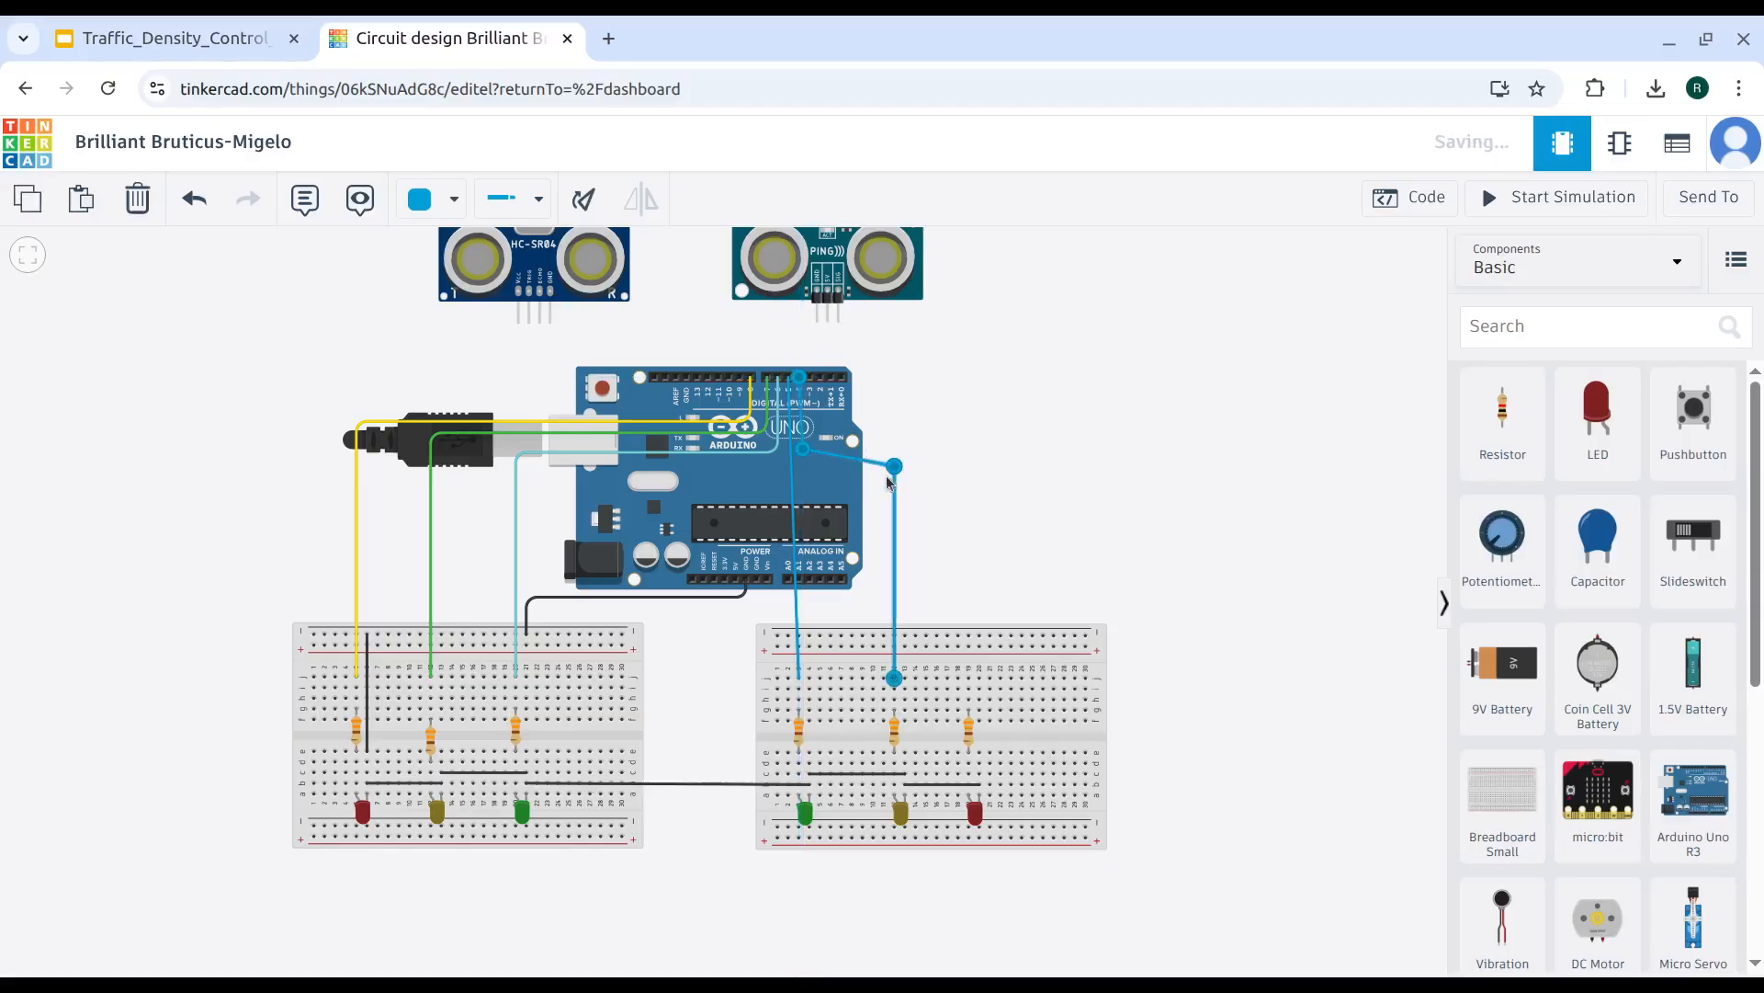
{"action": "left_click_drag", "start_coordinate": [896, 472], "coordinate": [801, 454]}
{"action": "left_click", "coordinate": [452, 198]}
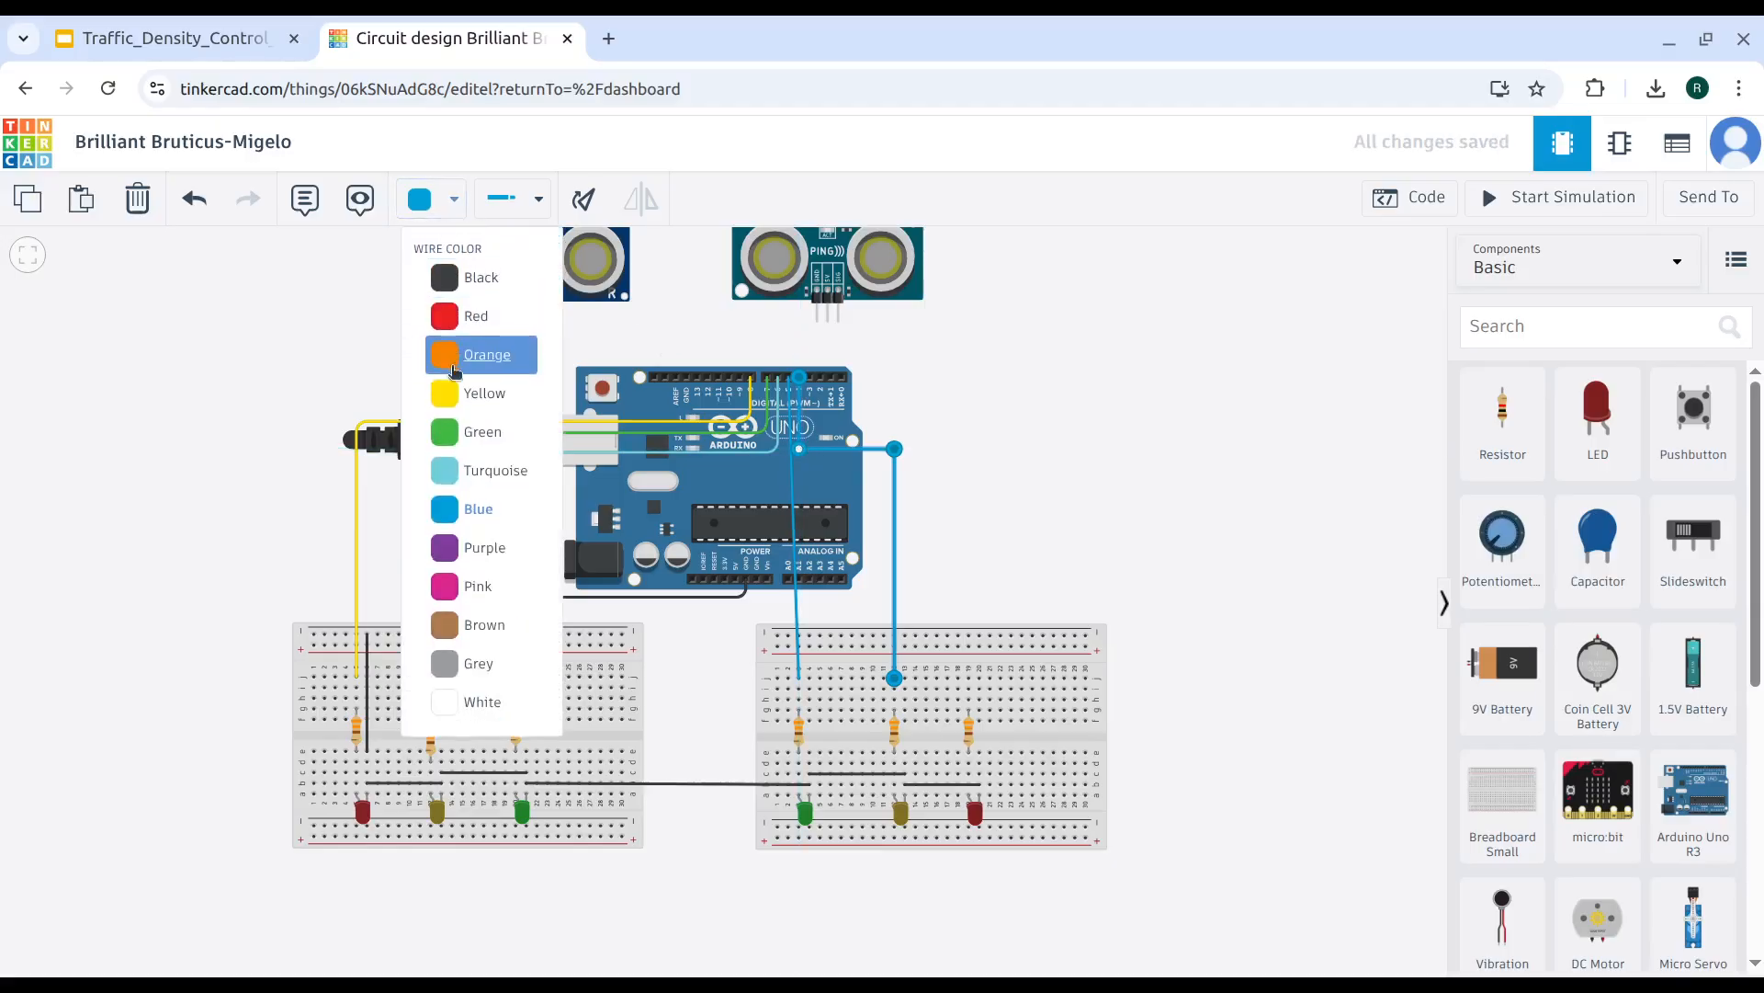
{"action": "left_click", "coordinate": [457, 544]}
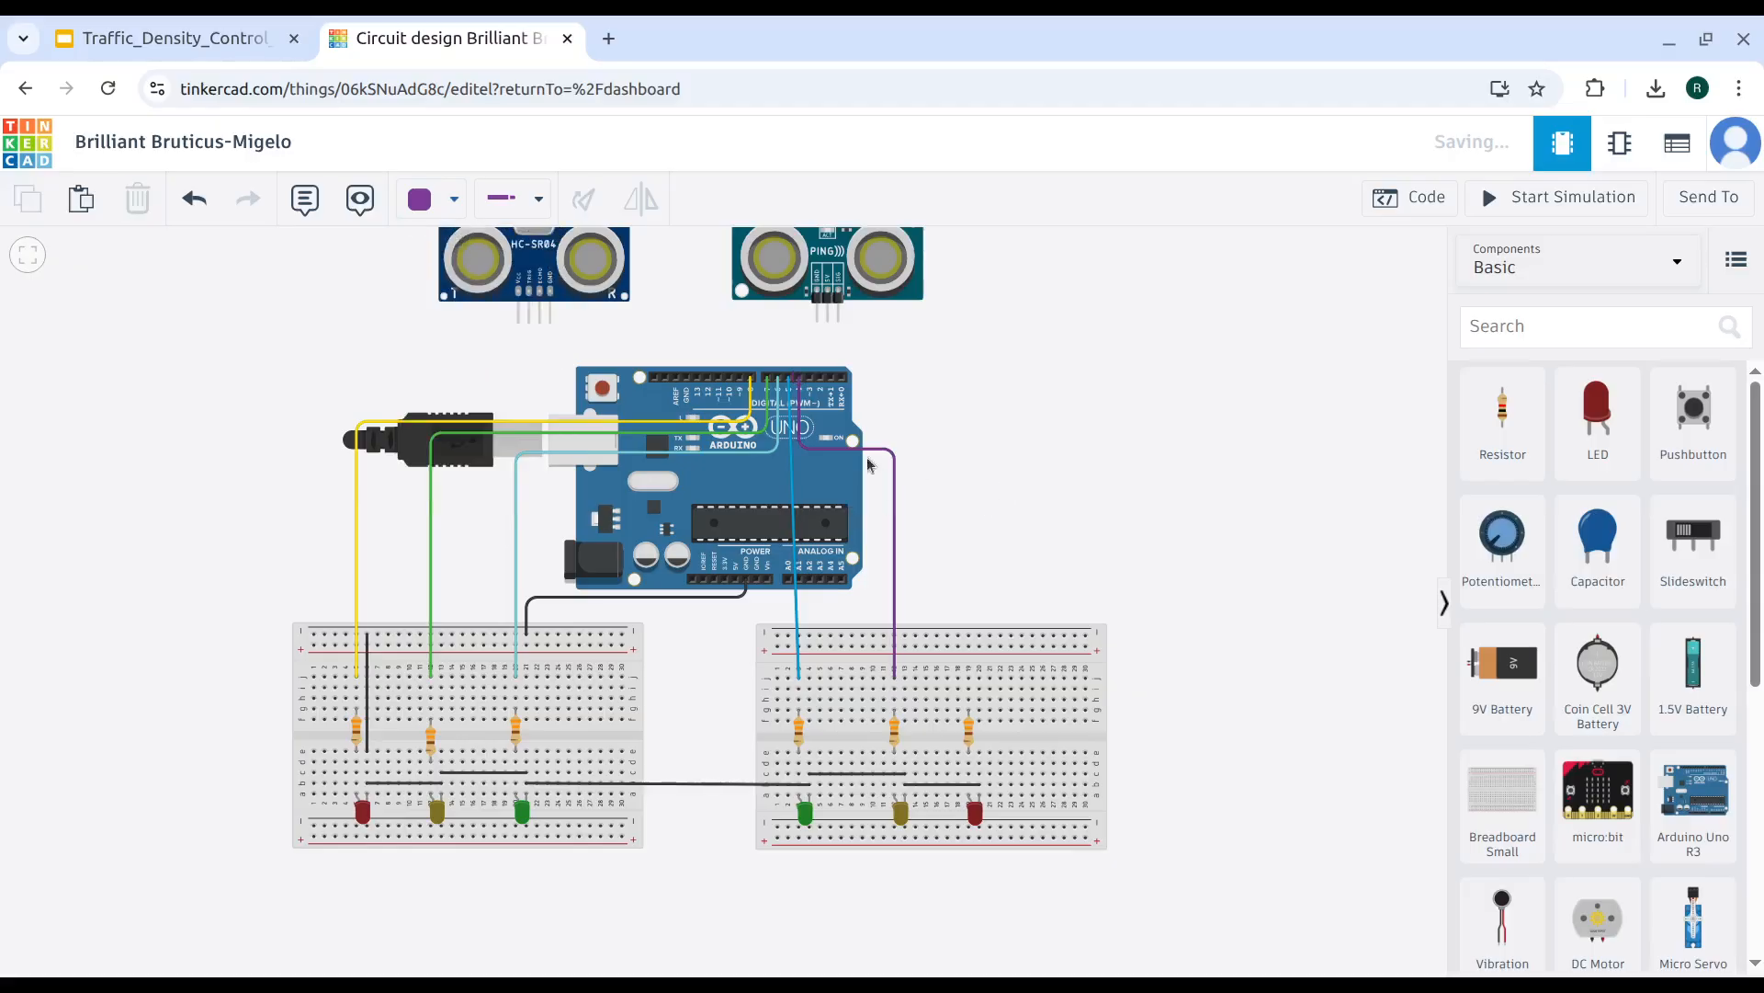
Wire the right breadboard's red LED resistor column to Arduino pin 3 with right-angle bends and colour the wire pink.
{"action": "left_click", "coordinate": [809, 379]}
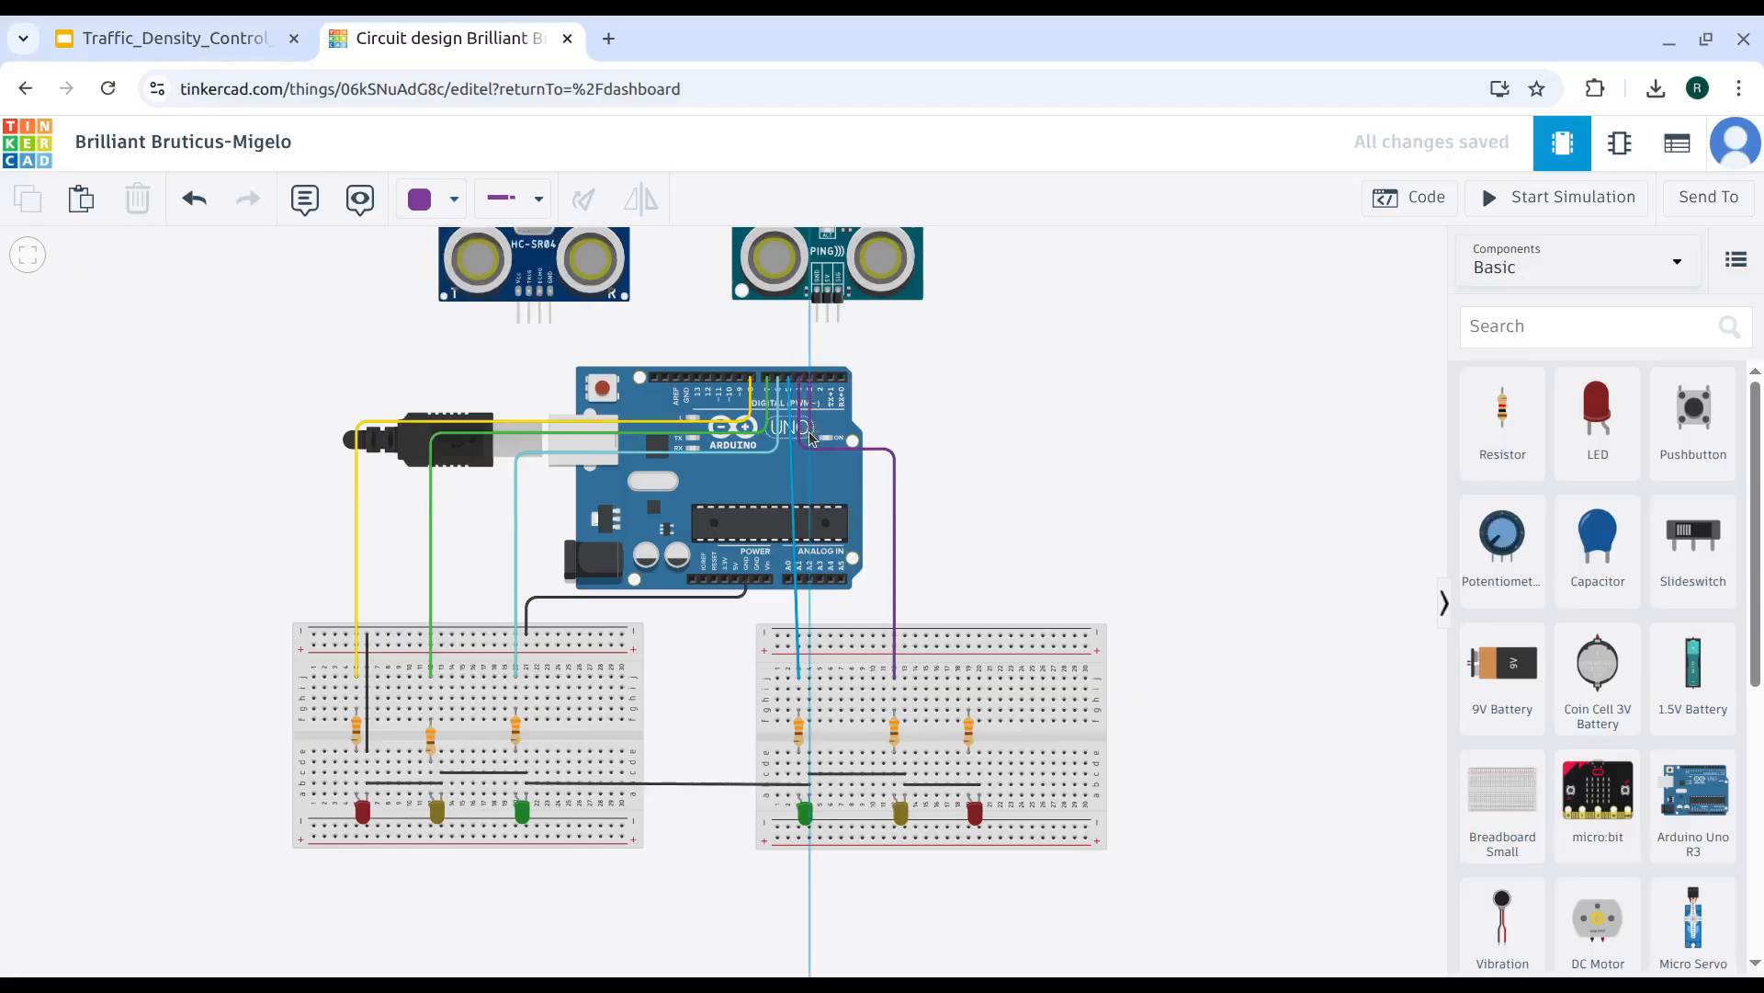
{"action": "left_click", "coordinate": [956, 433]}
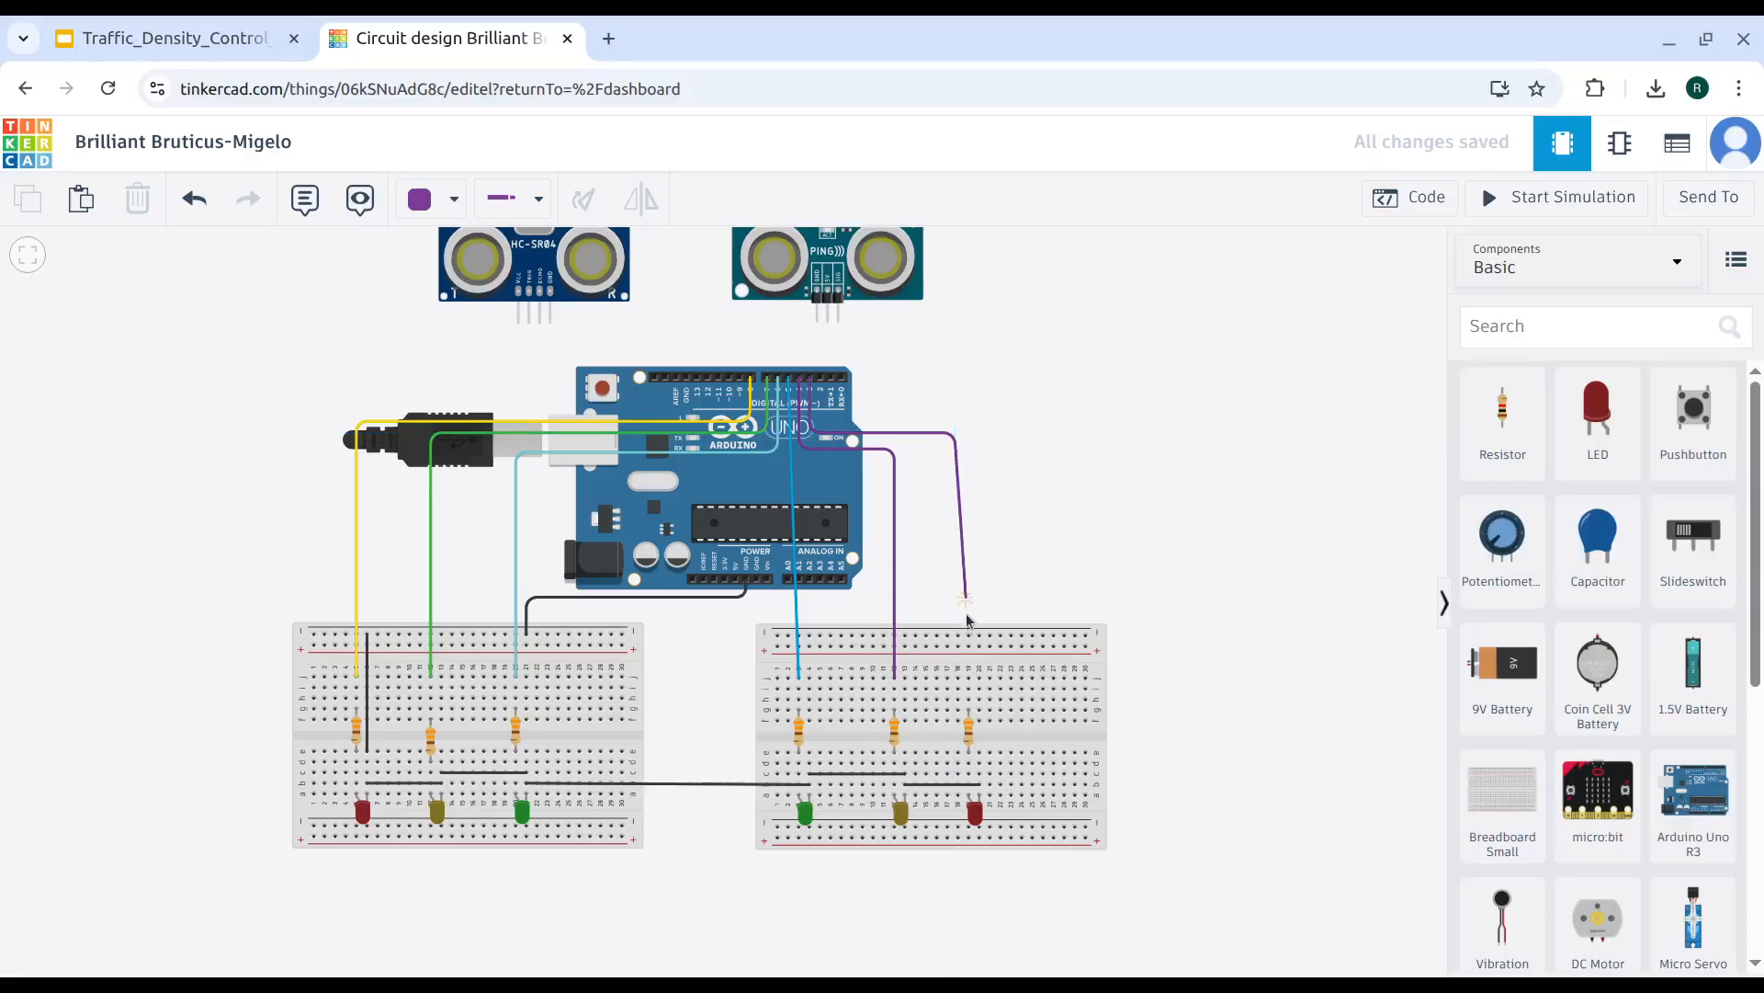
{"action": "left_click", "coordinate": [969, 678]}
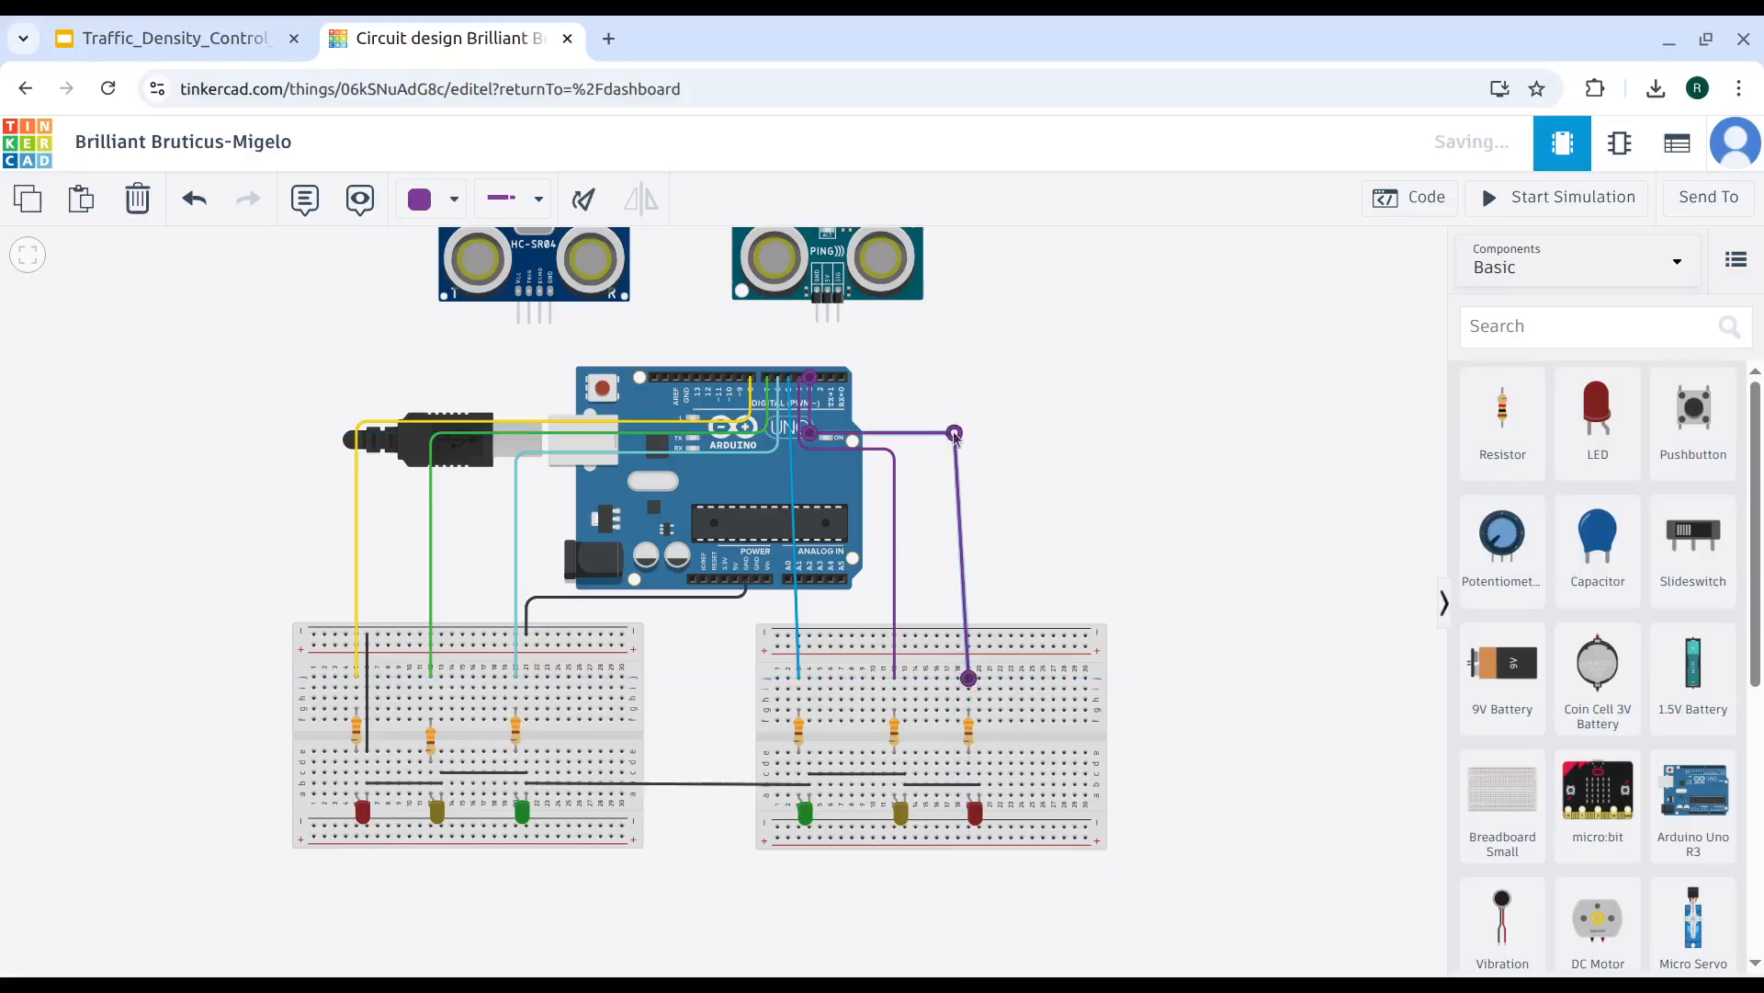
{"action": "left_click_drag", "start_coordinate": [956, 435], "coordinate": [969, 433]}
{"action": "left_click", "coordinate": [454, 198]}
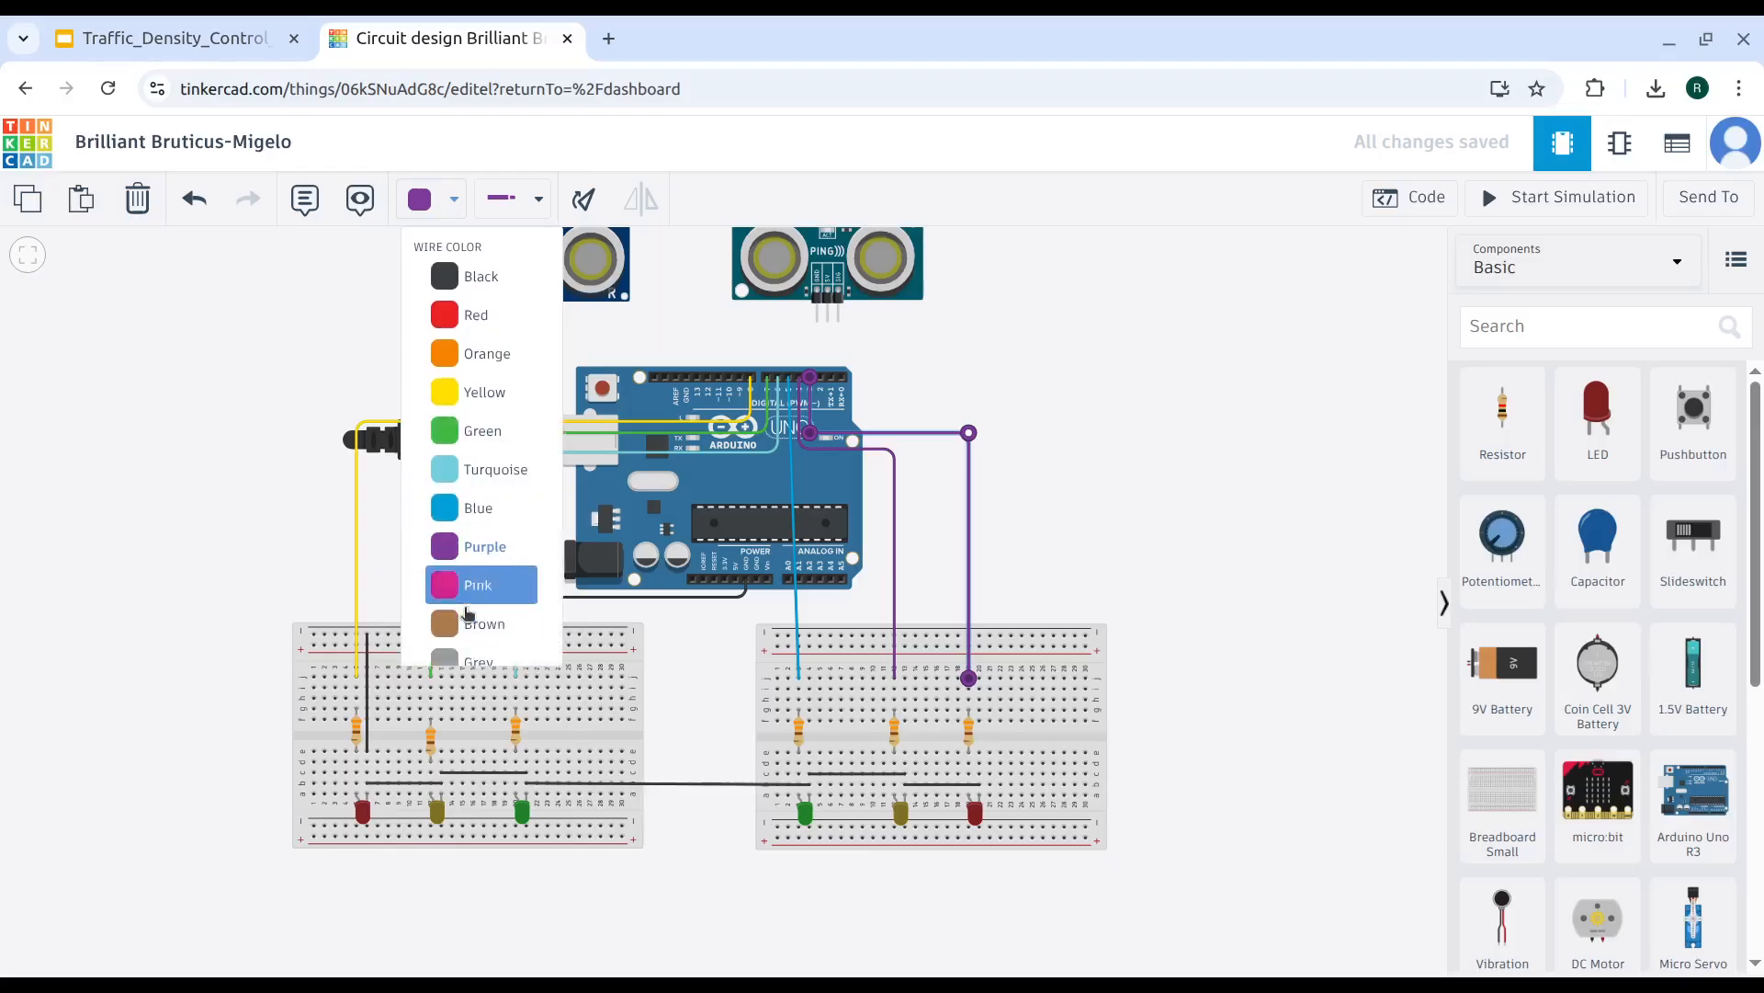
{"action": "left_click", "coordinate": [471, 587]}
{"action": "left_click", "coordinate": [1060, 518]}
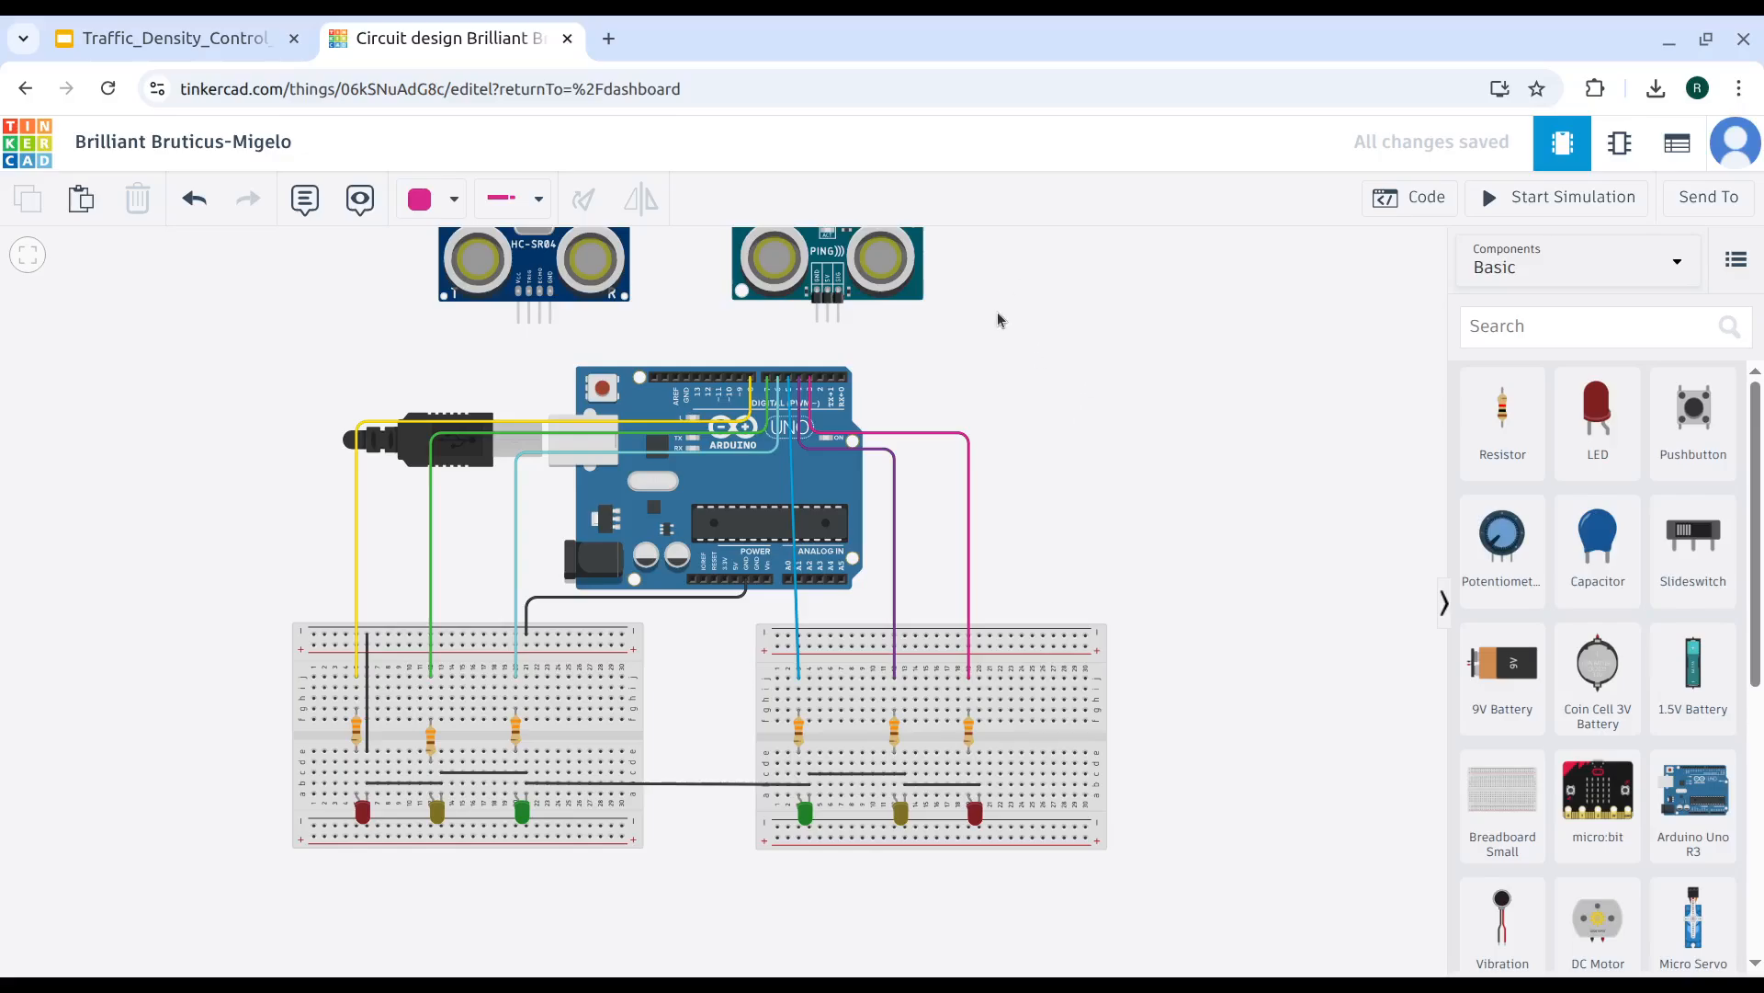
Move both ultrasonic sensors further up to leave wiring space above the Arduino.
{"action": "left_click_drag", "start_coordinate": [999, 319], "coordinate": [1020, 571]}
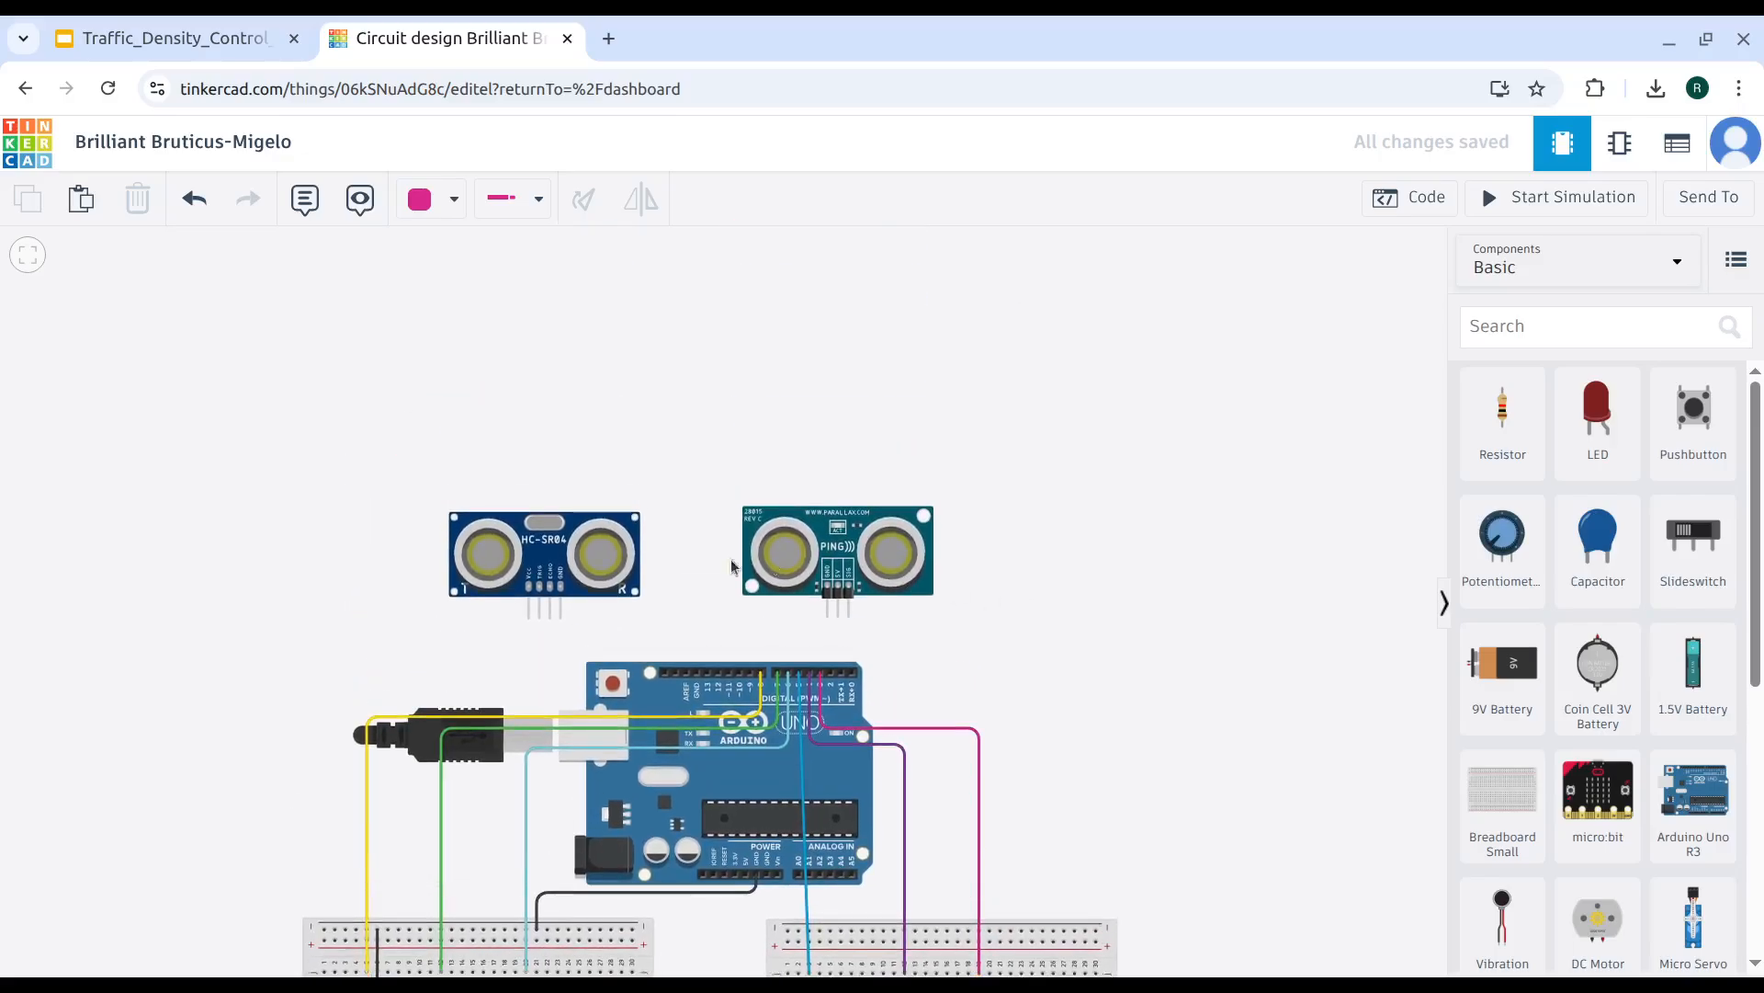
{"action": "left_click_drag", "start_coordinate": [555, 552], "coordinate": [566, 413]}
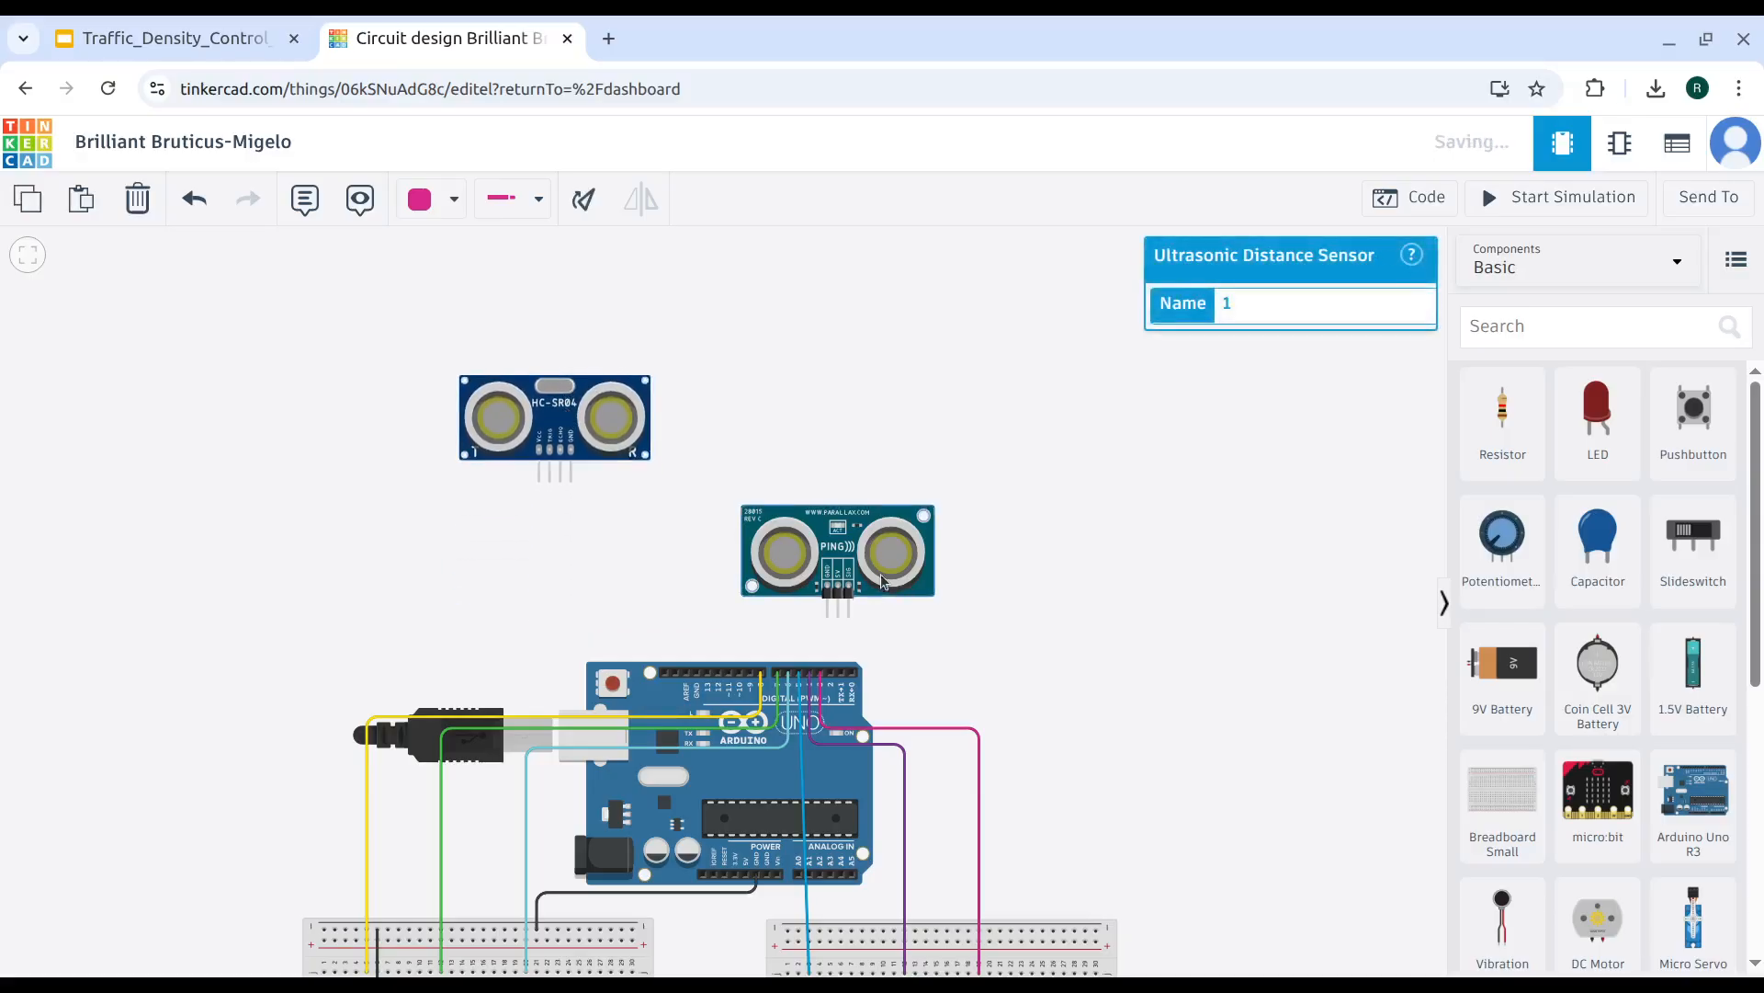
{"action": "left_click_drag", "start_coordinate": [885, 579], "coordinate": [888, 421]}
{"action": "scroll", "coordinate": [1000, 489], "scroll_direction": "up", "scroll_amount": 2}
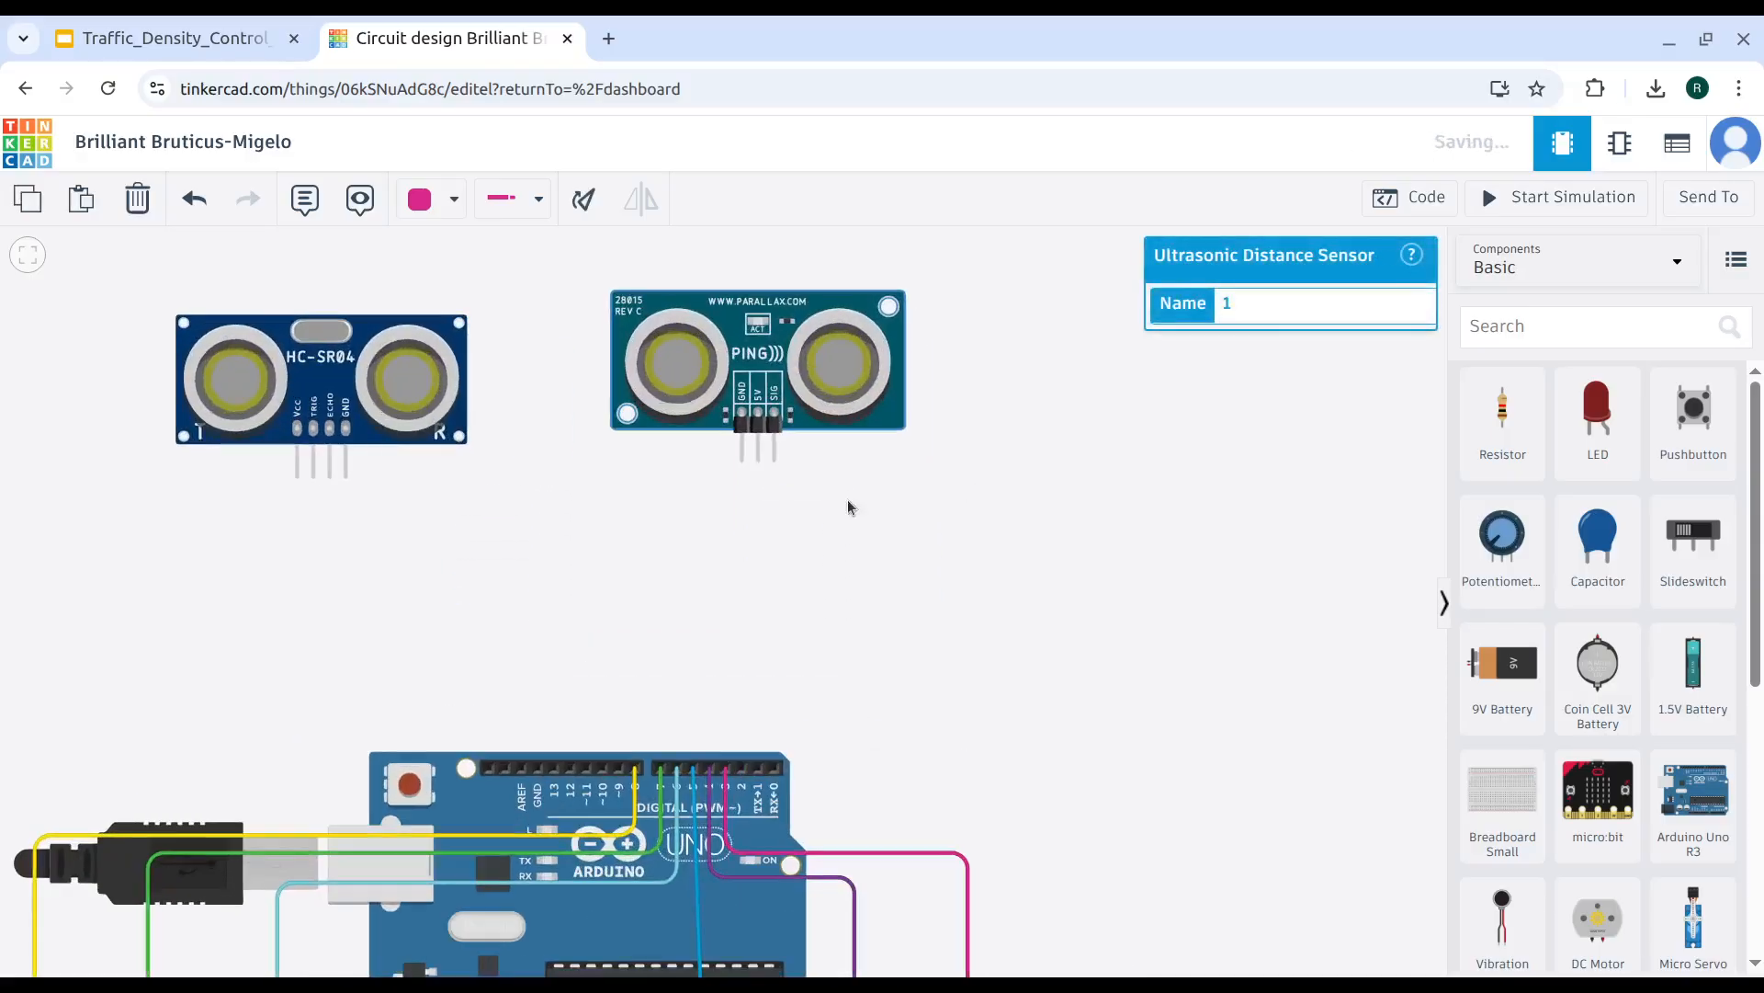
{"action": "left_click", "coordinate": [346, 474]}
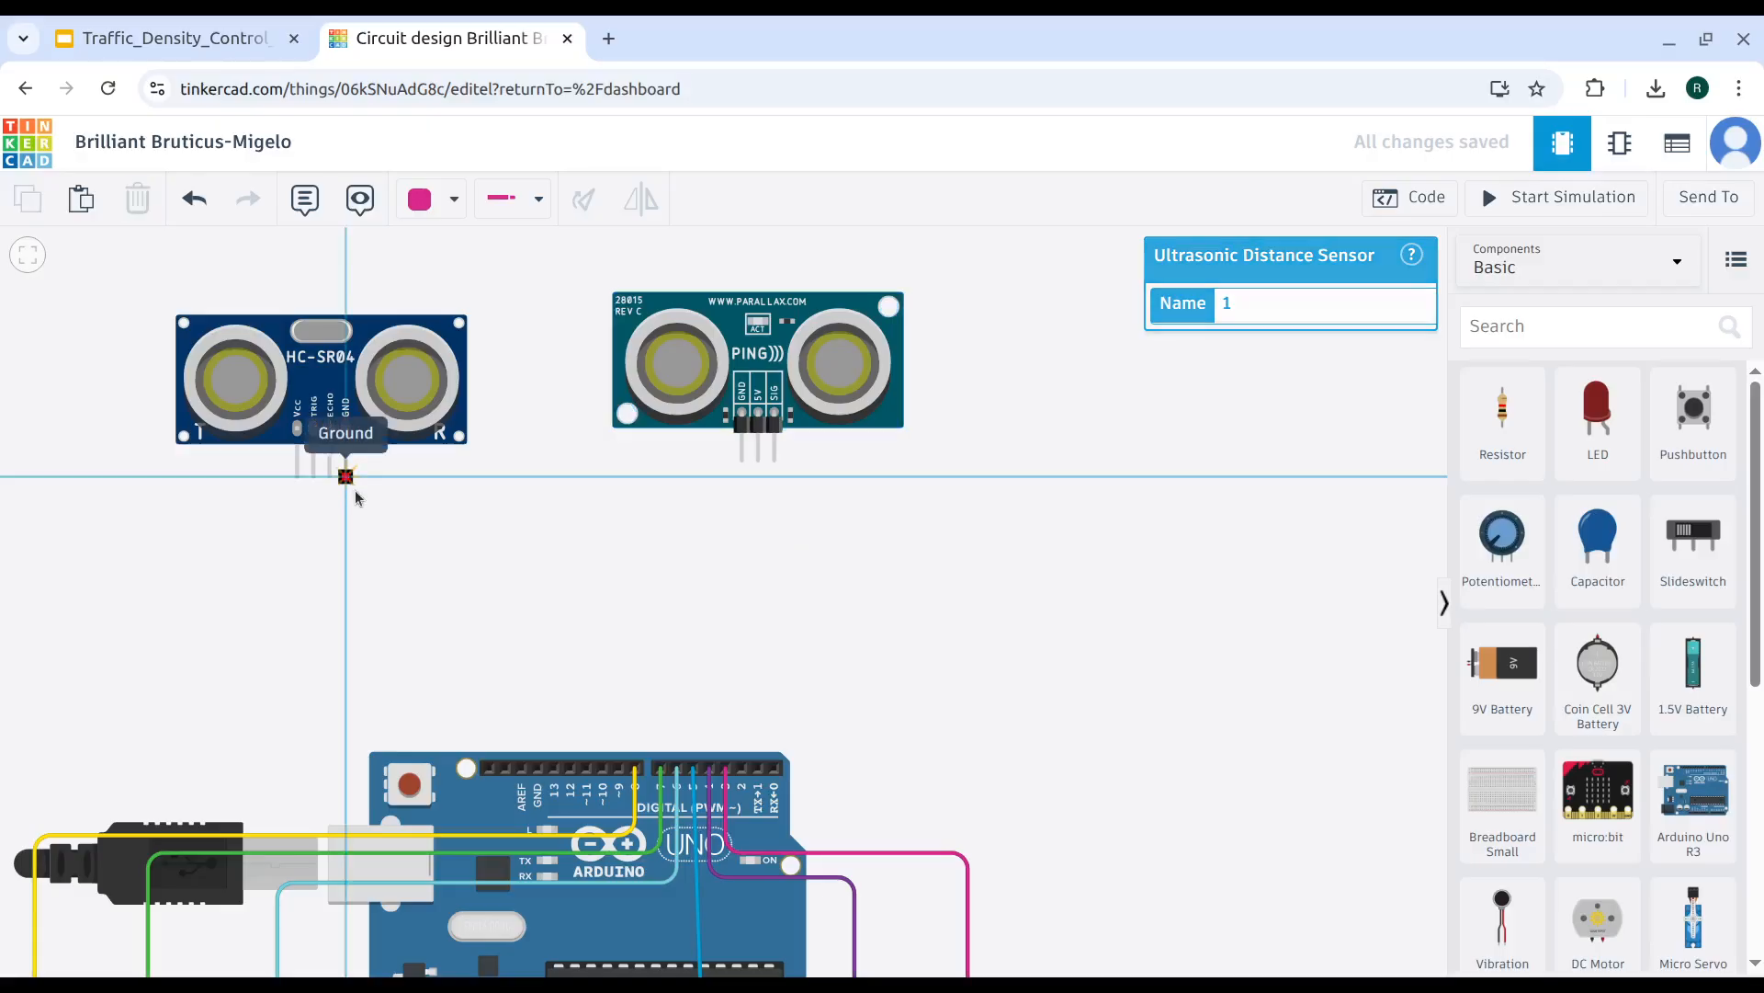
{"action": "left_click", "coordinate": [346, 551]}
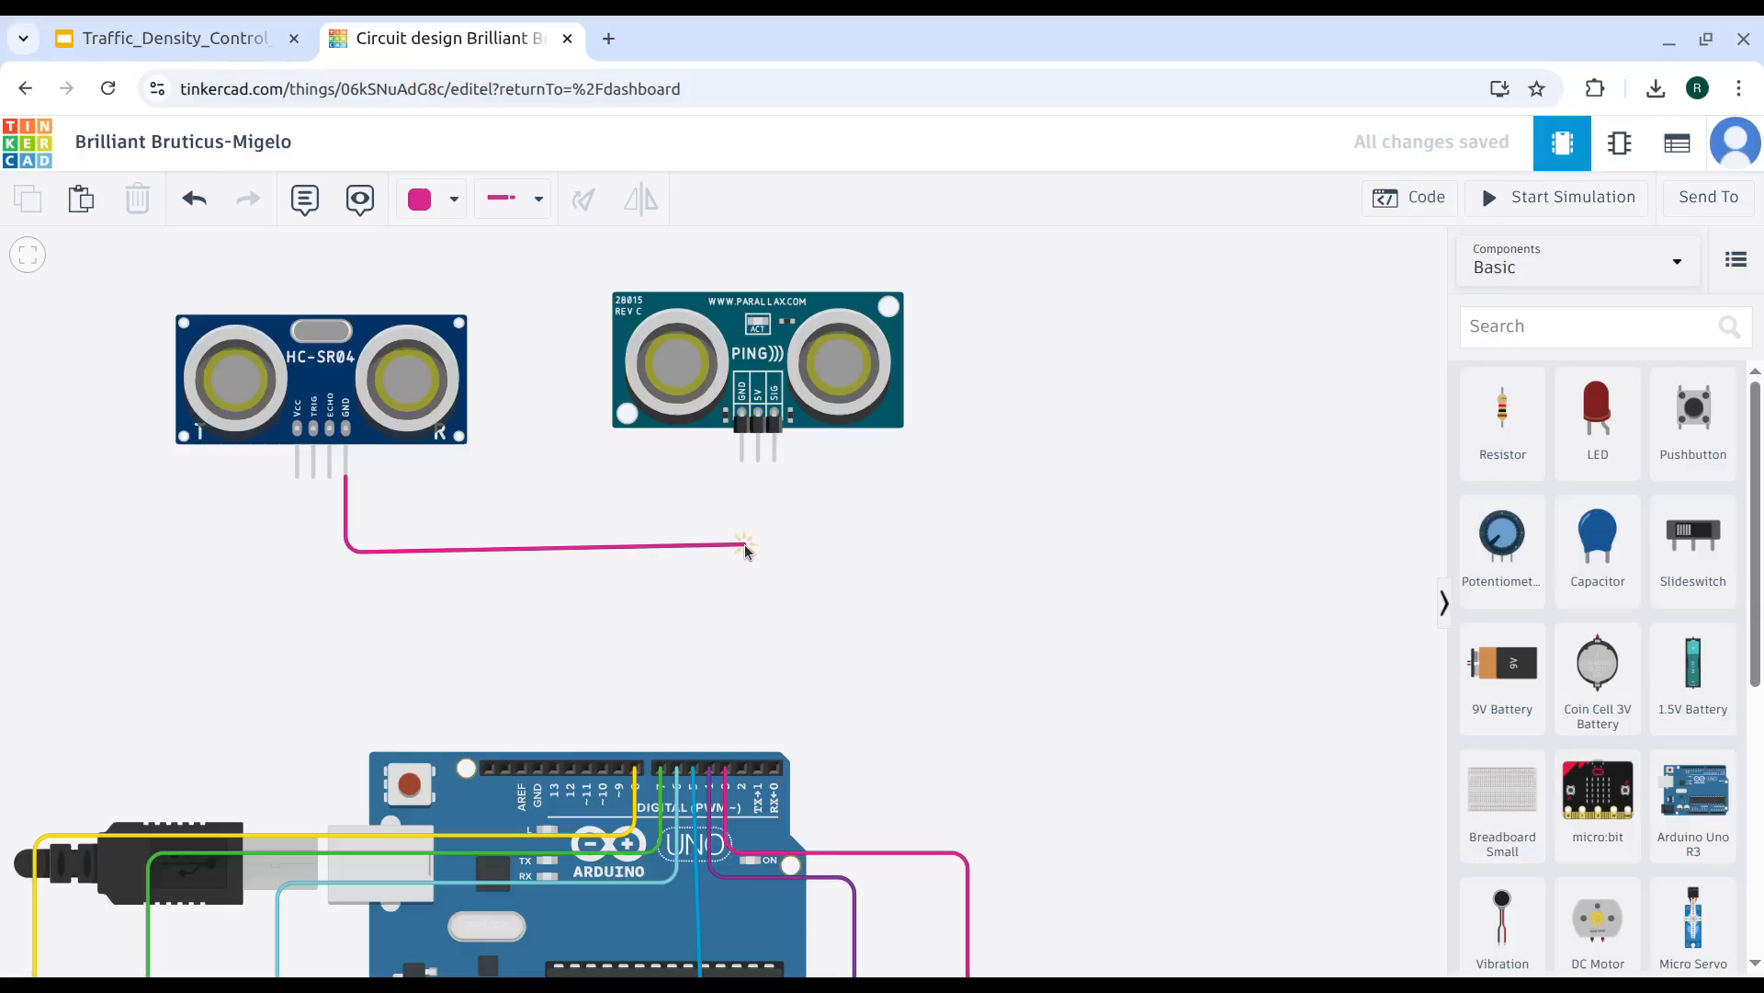
{"action": "key", "text": "BackSpace"}
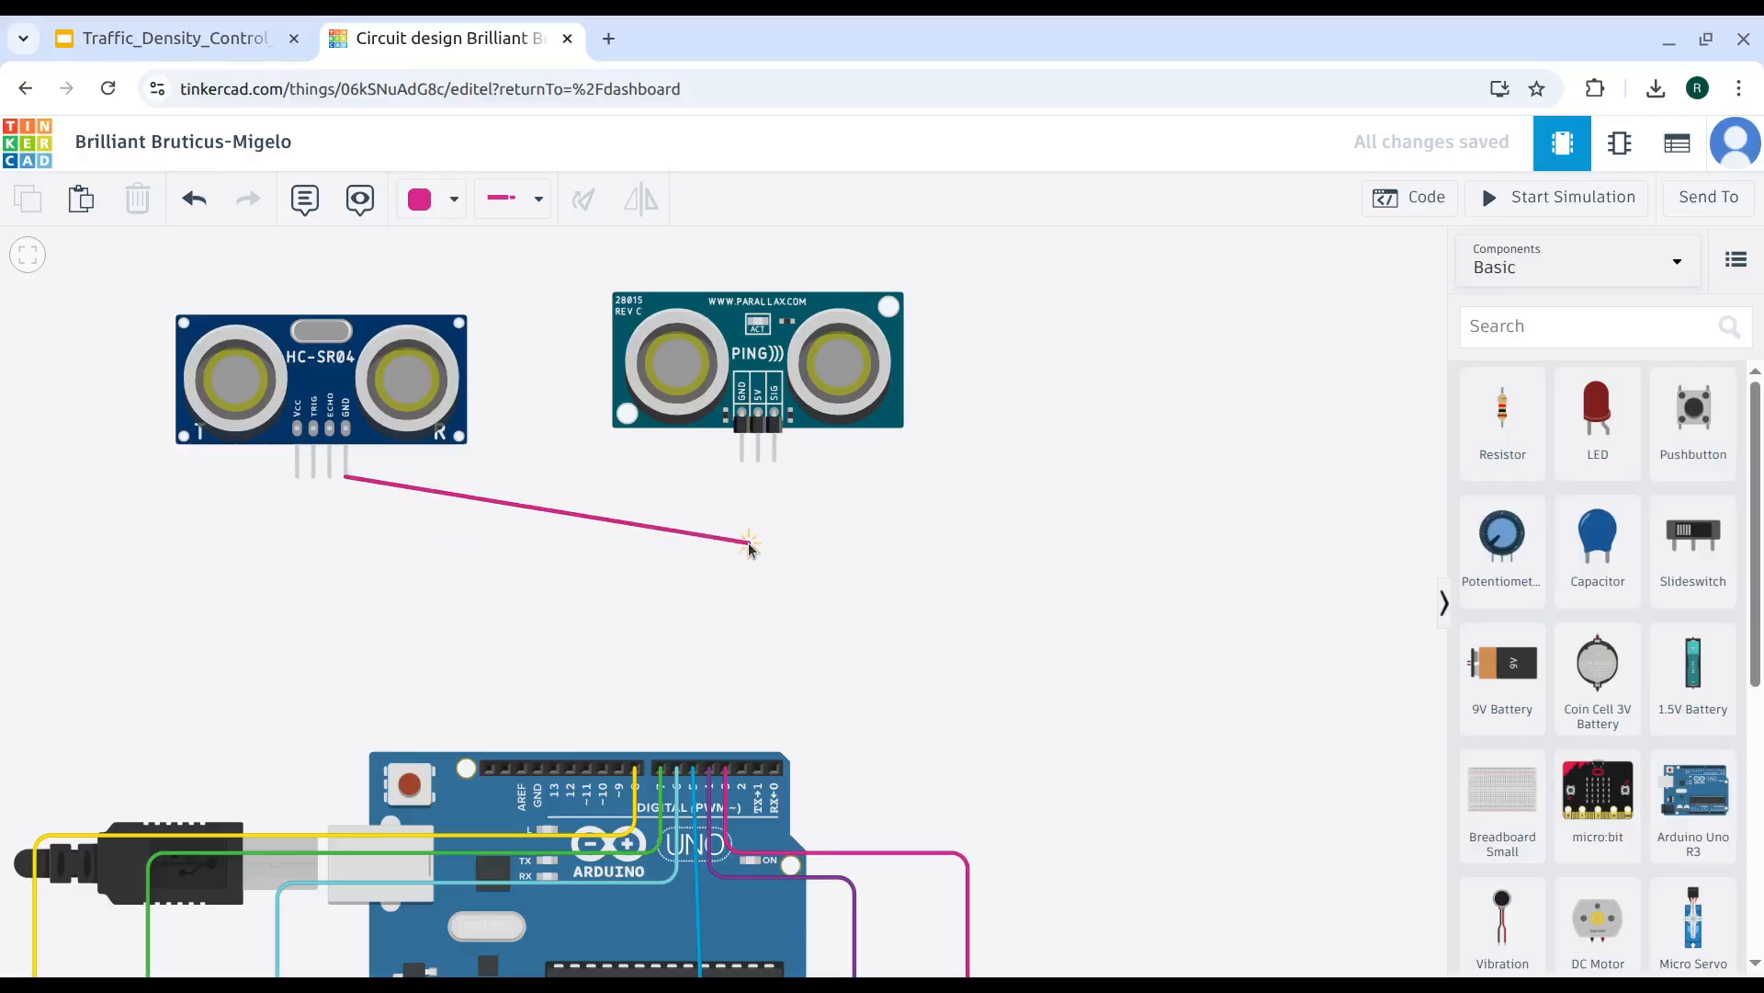
{"action": "key", "text": "Escape"}
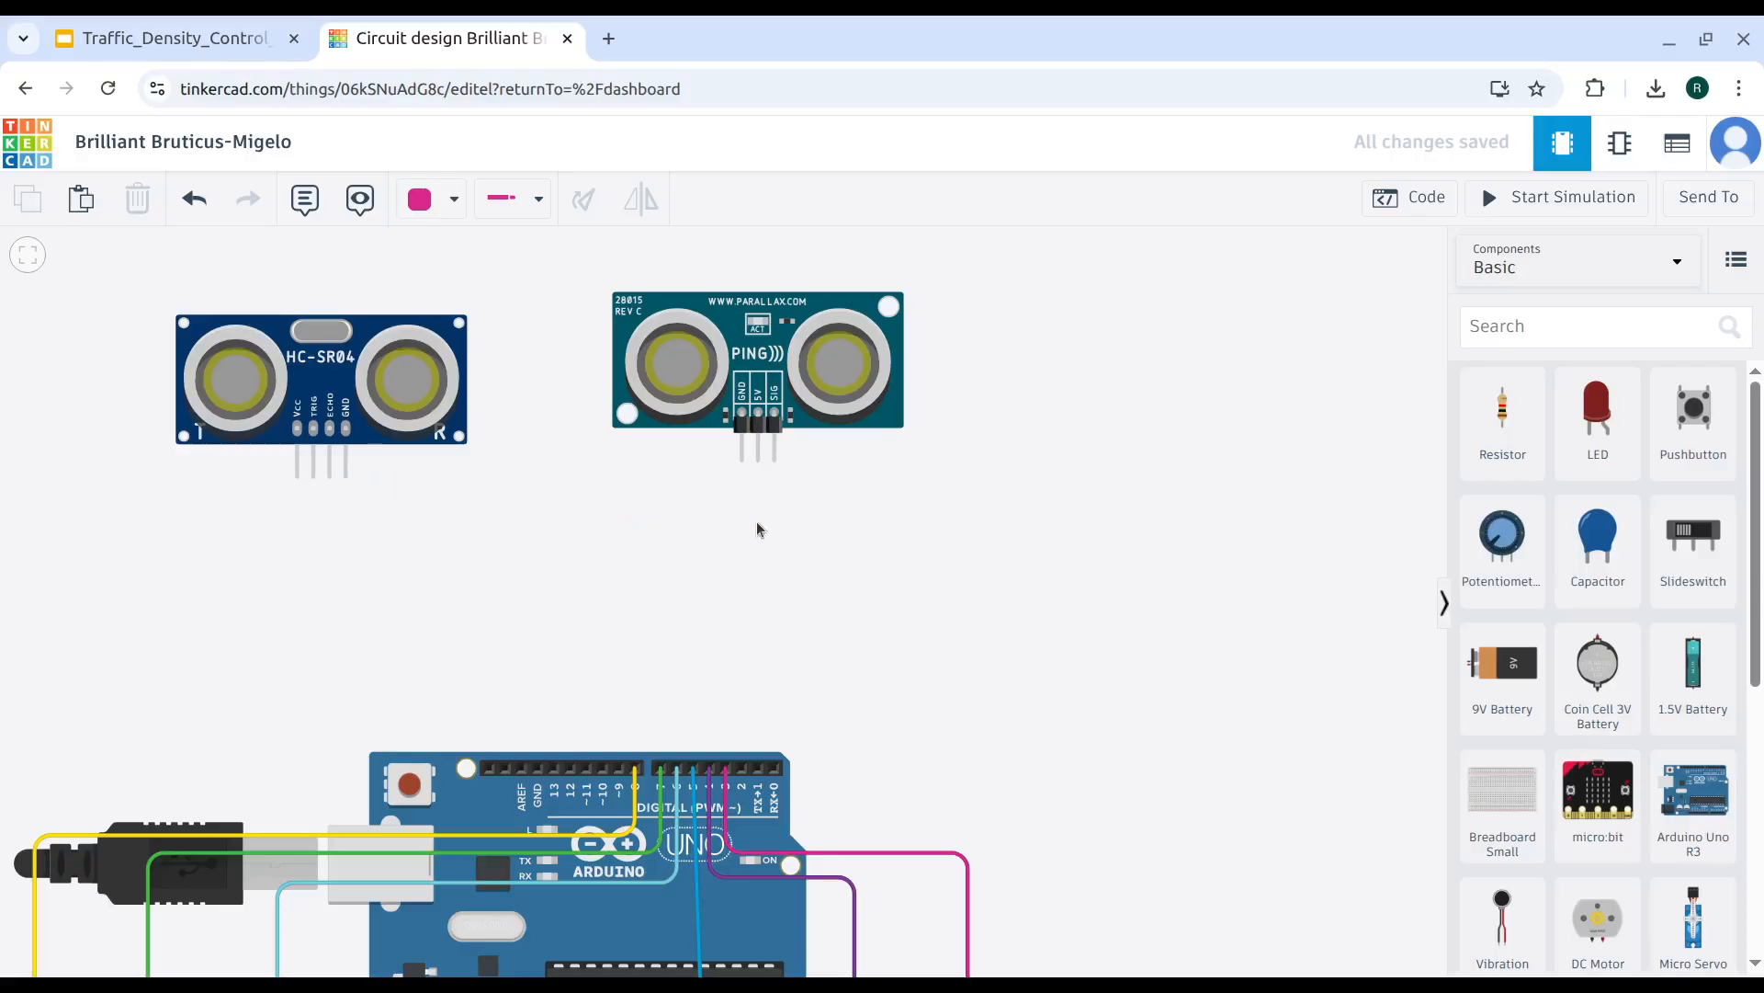
Replace the three-pin PING))) sensor with a second HC-SR04 ultrasonic distance sensor, found by searching the components for "ultras".
{"action": "left_click", "coordinate": [739, 399]}
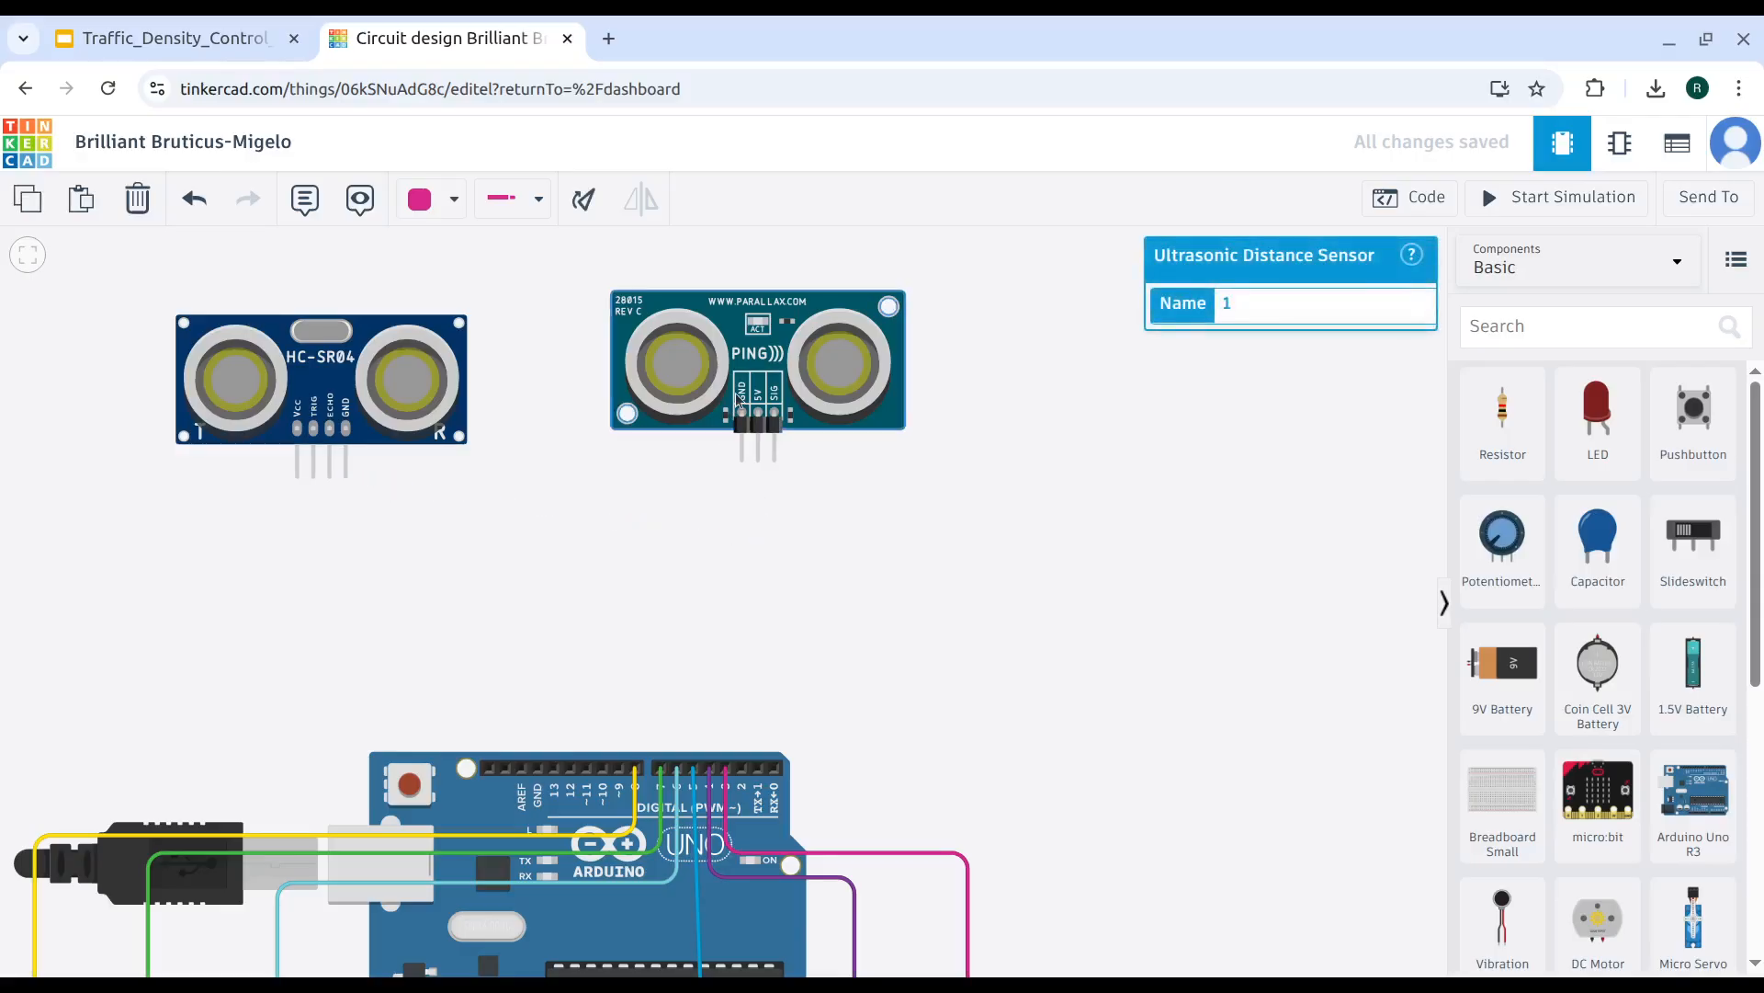
{"action": "key", "text": "Delete"}
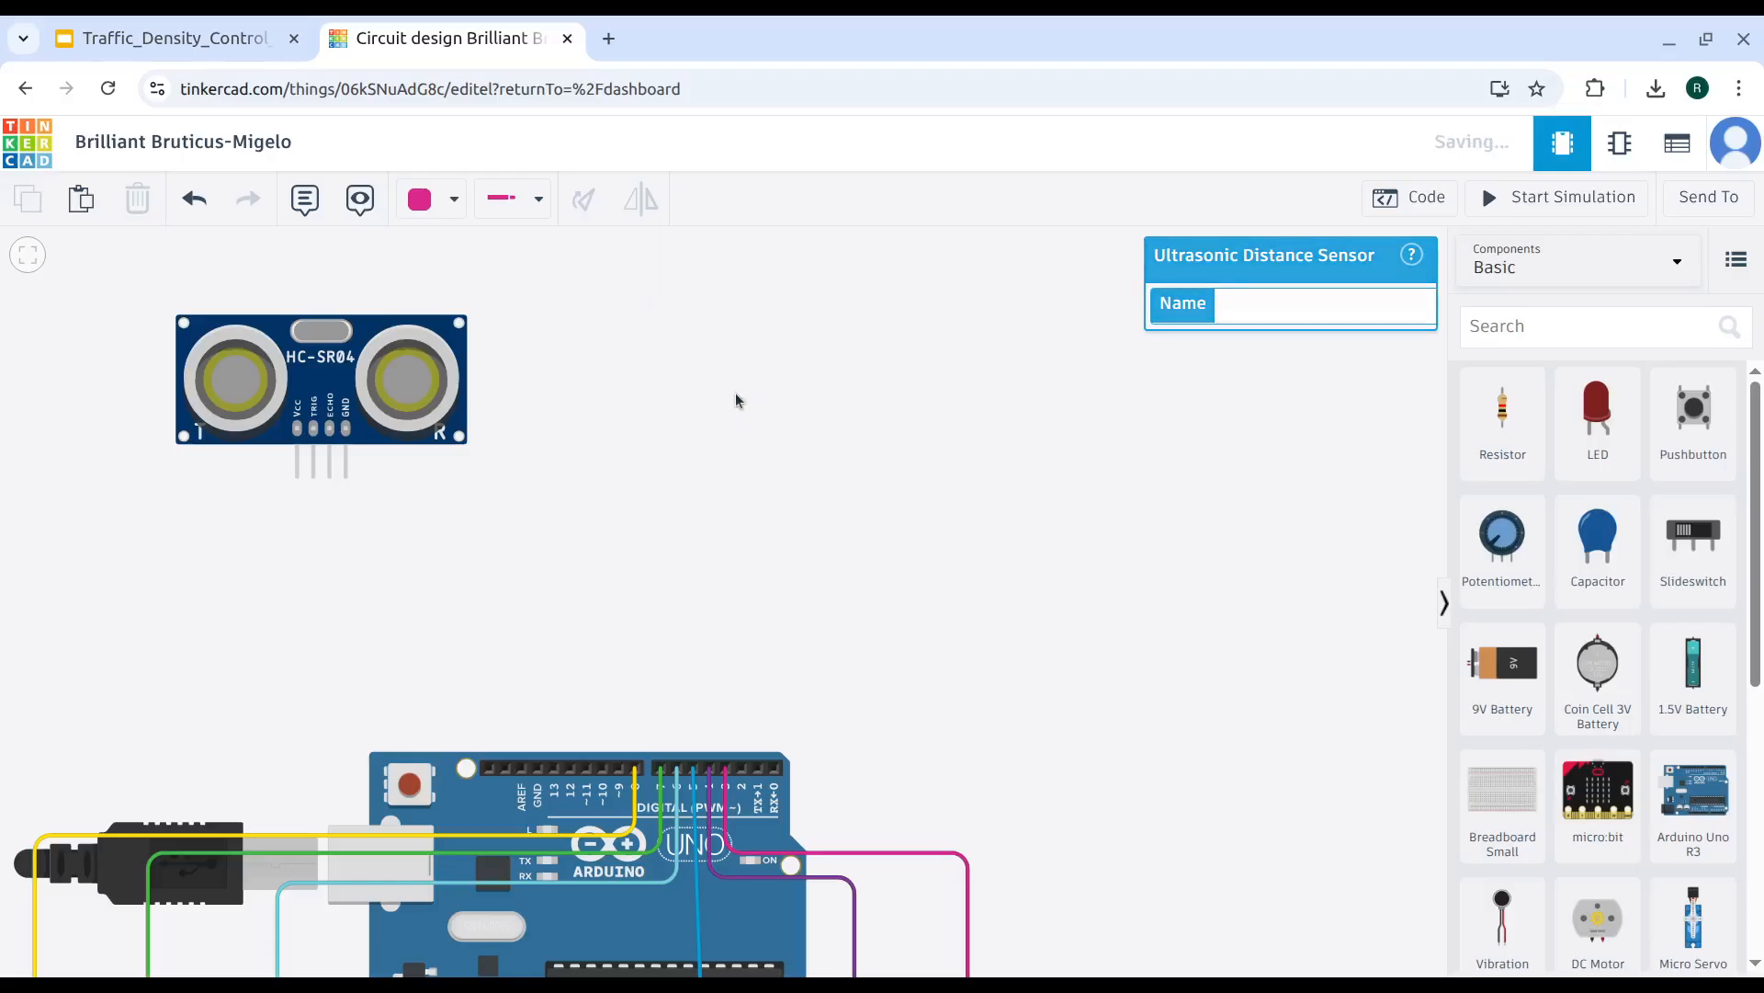
{"action": "left_click", "coordinate": [1517, 323]}
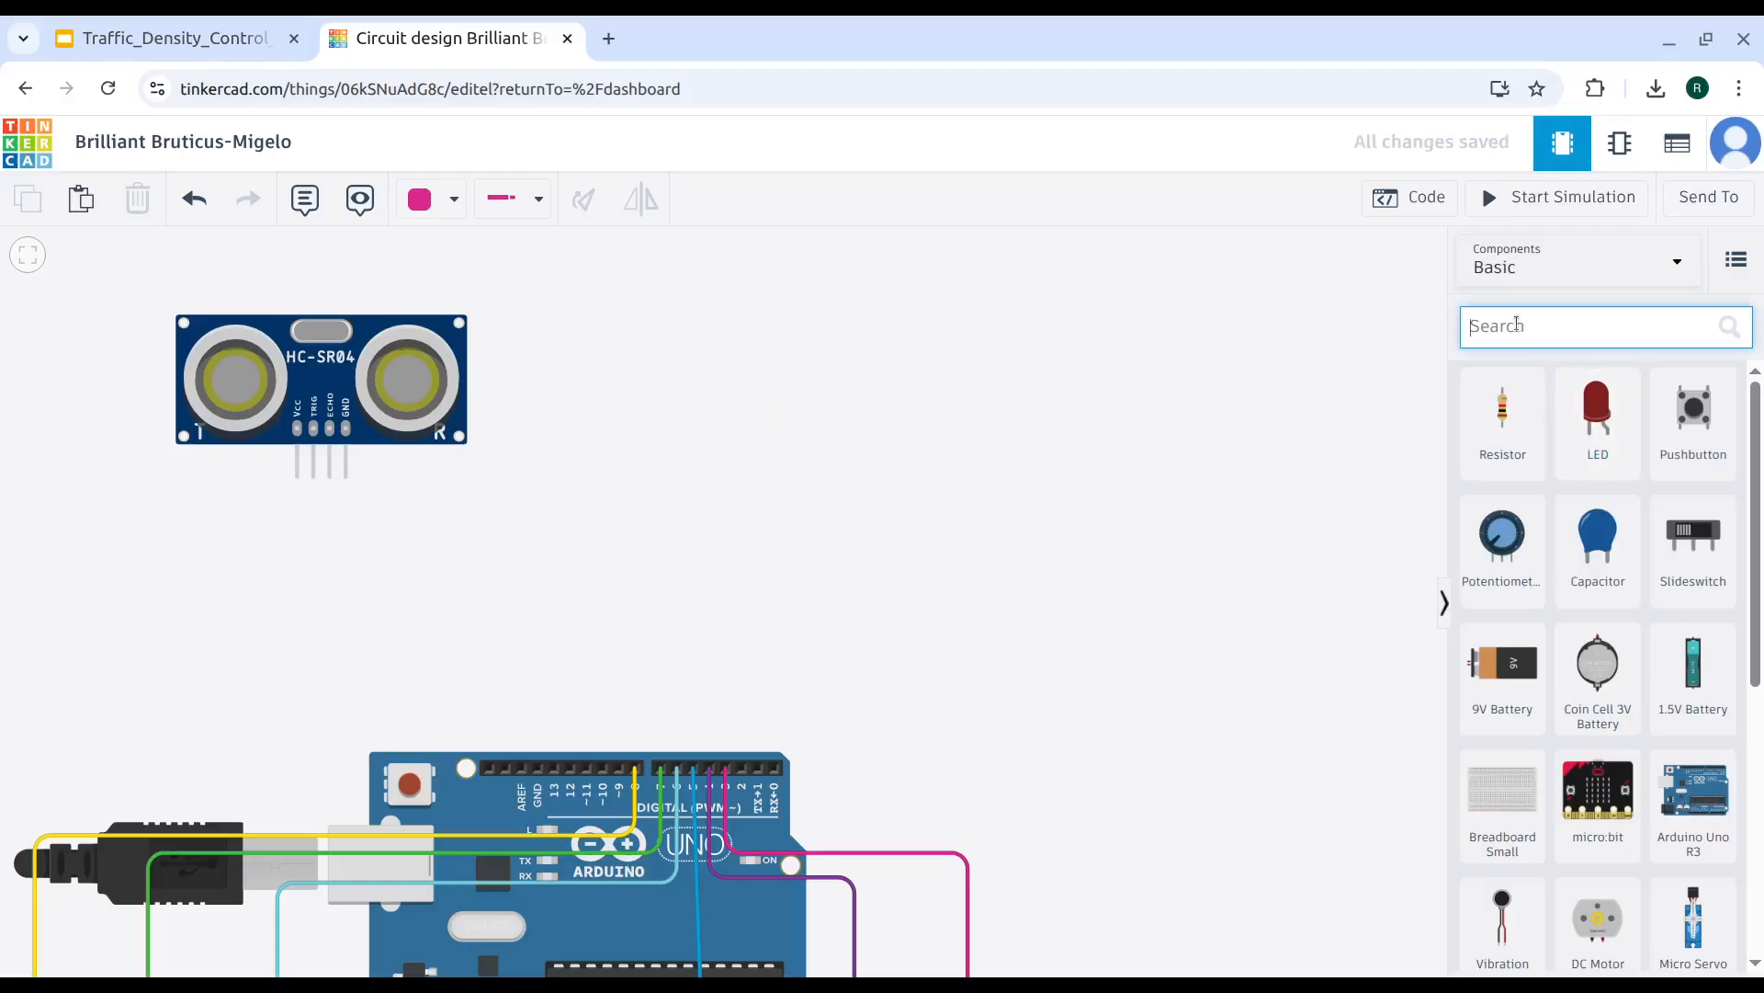
{"action": "type", "text": "ul"}
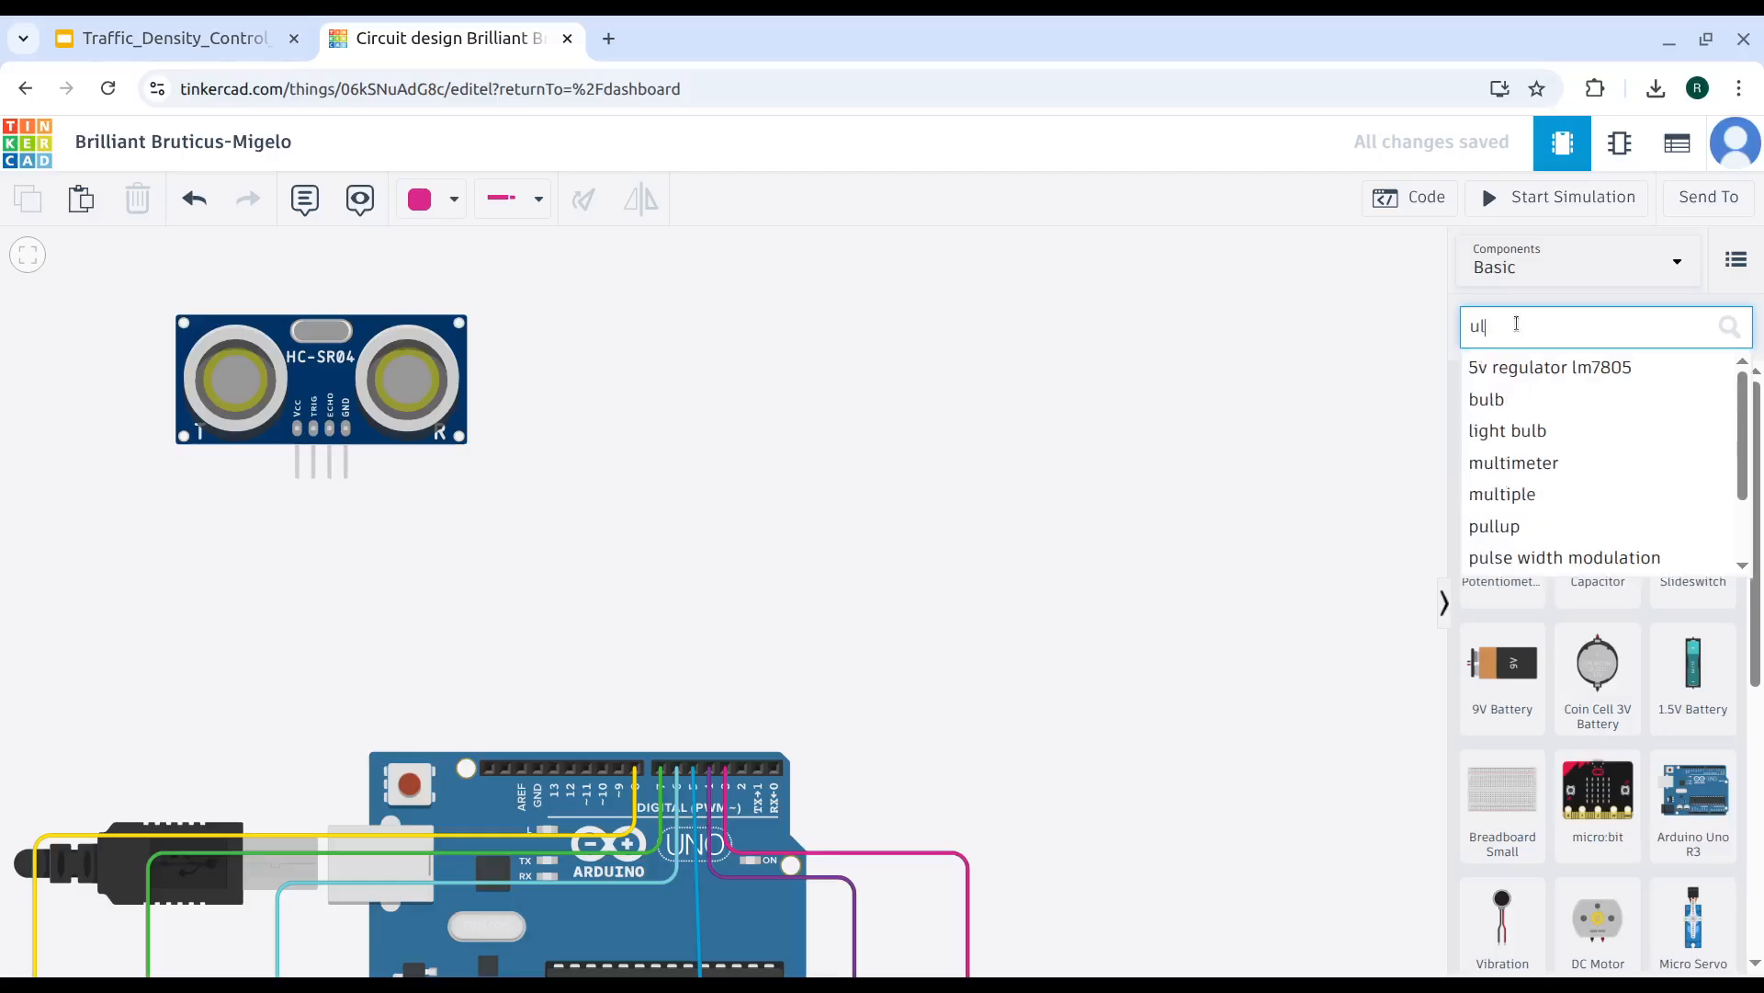
{"action": "type", "text": "tras"}
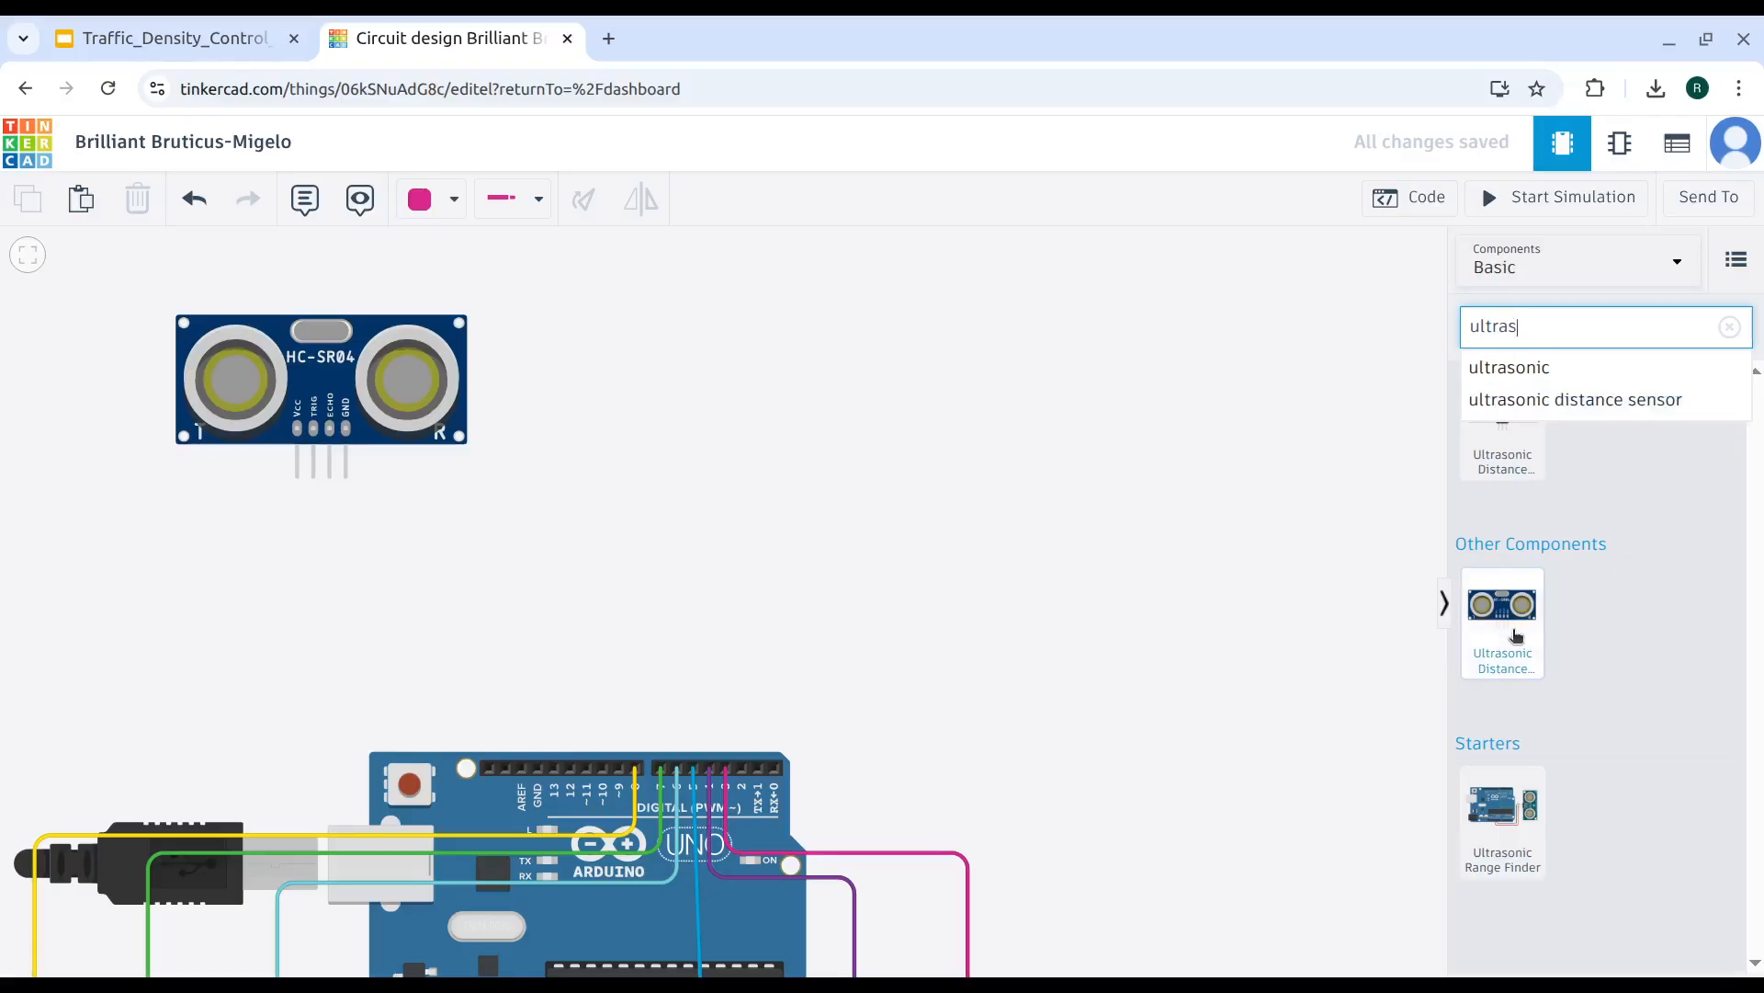
{"action": "left_click_drag", "start_coordinate": [1502, 612], "coordinate": [825, 380]}
{"action": "left_click", "coordinate": [851, 554]}
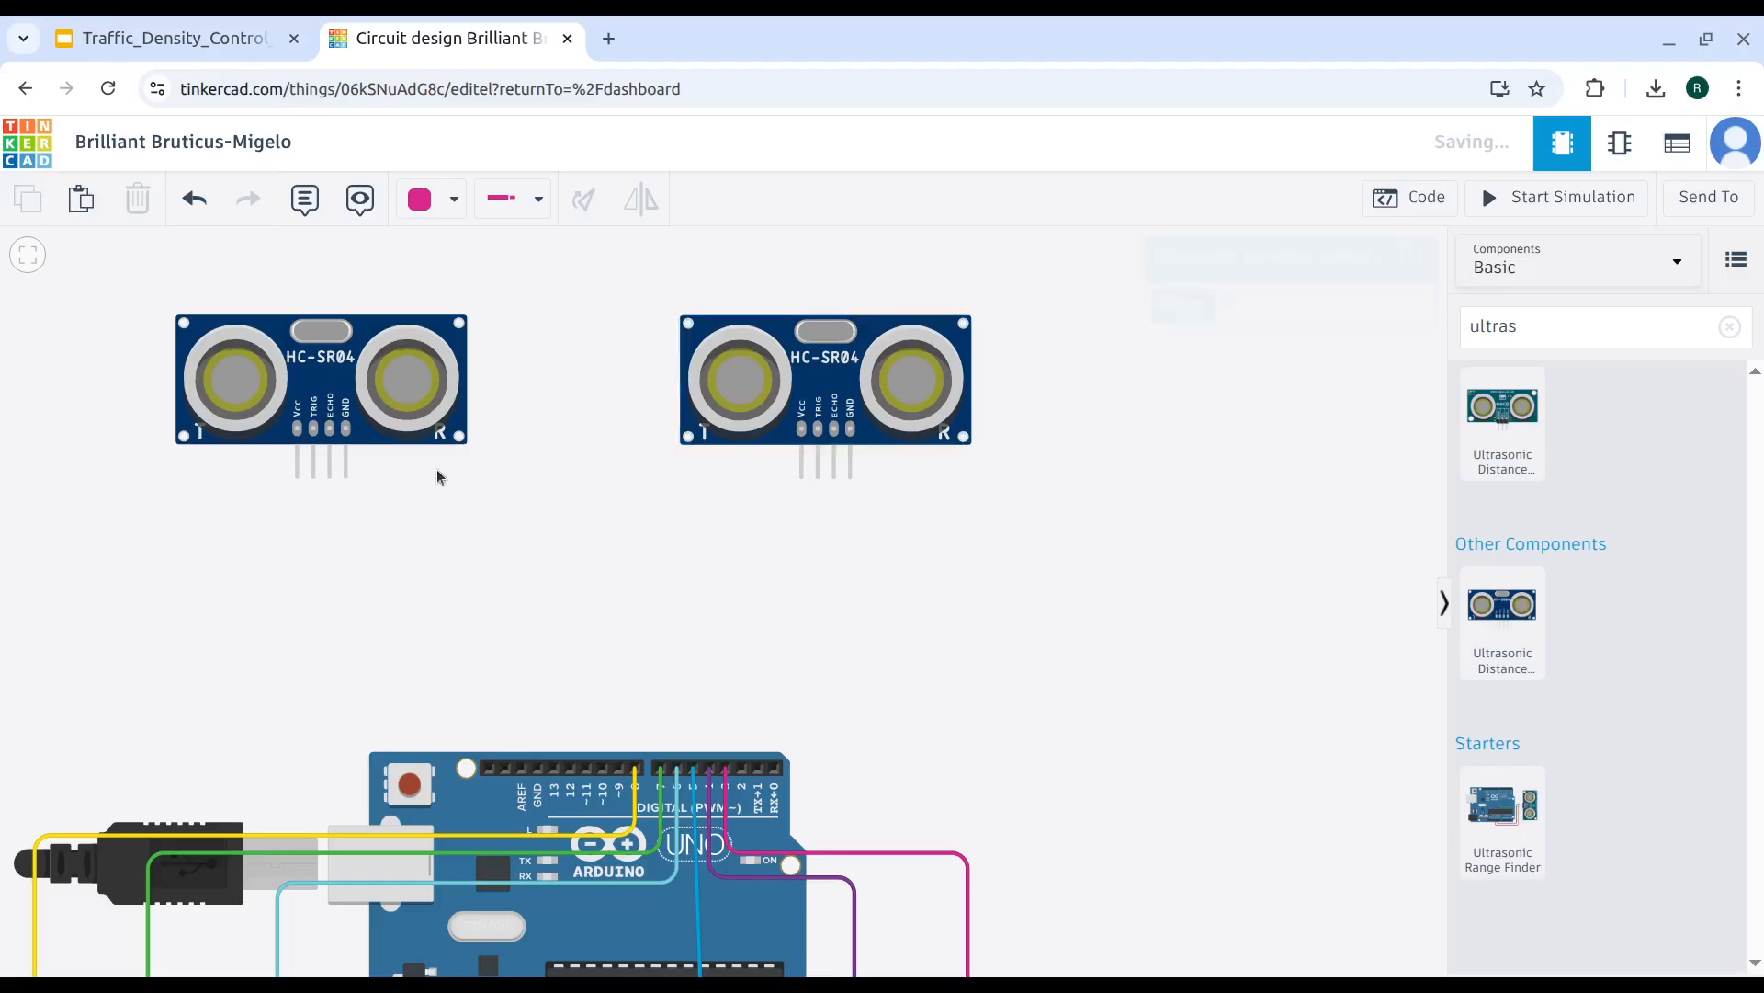
Connect the GND pins of the two HC-SR04 sensors with a squared-up wire below them and colour it black.
{"action": "left_click", "coordinate": [346, 473]}
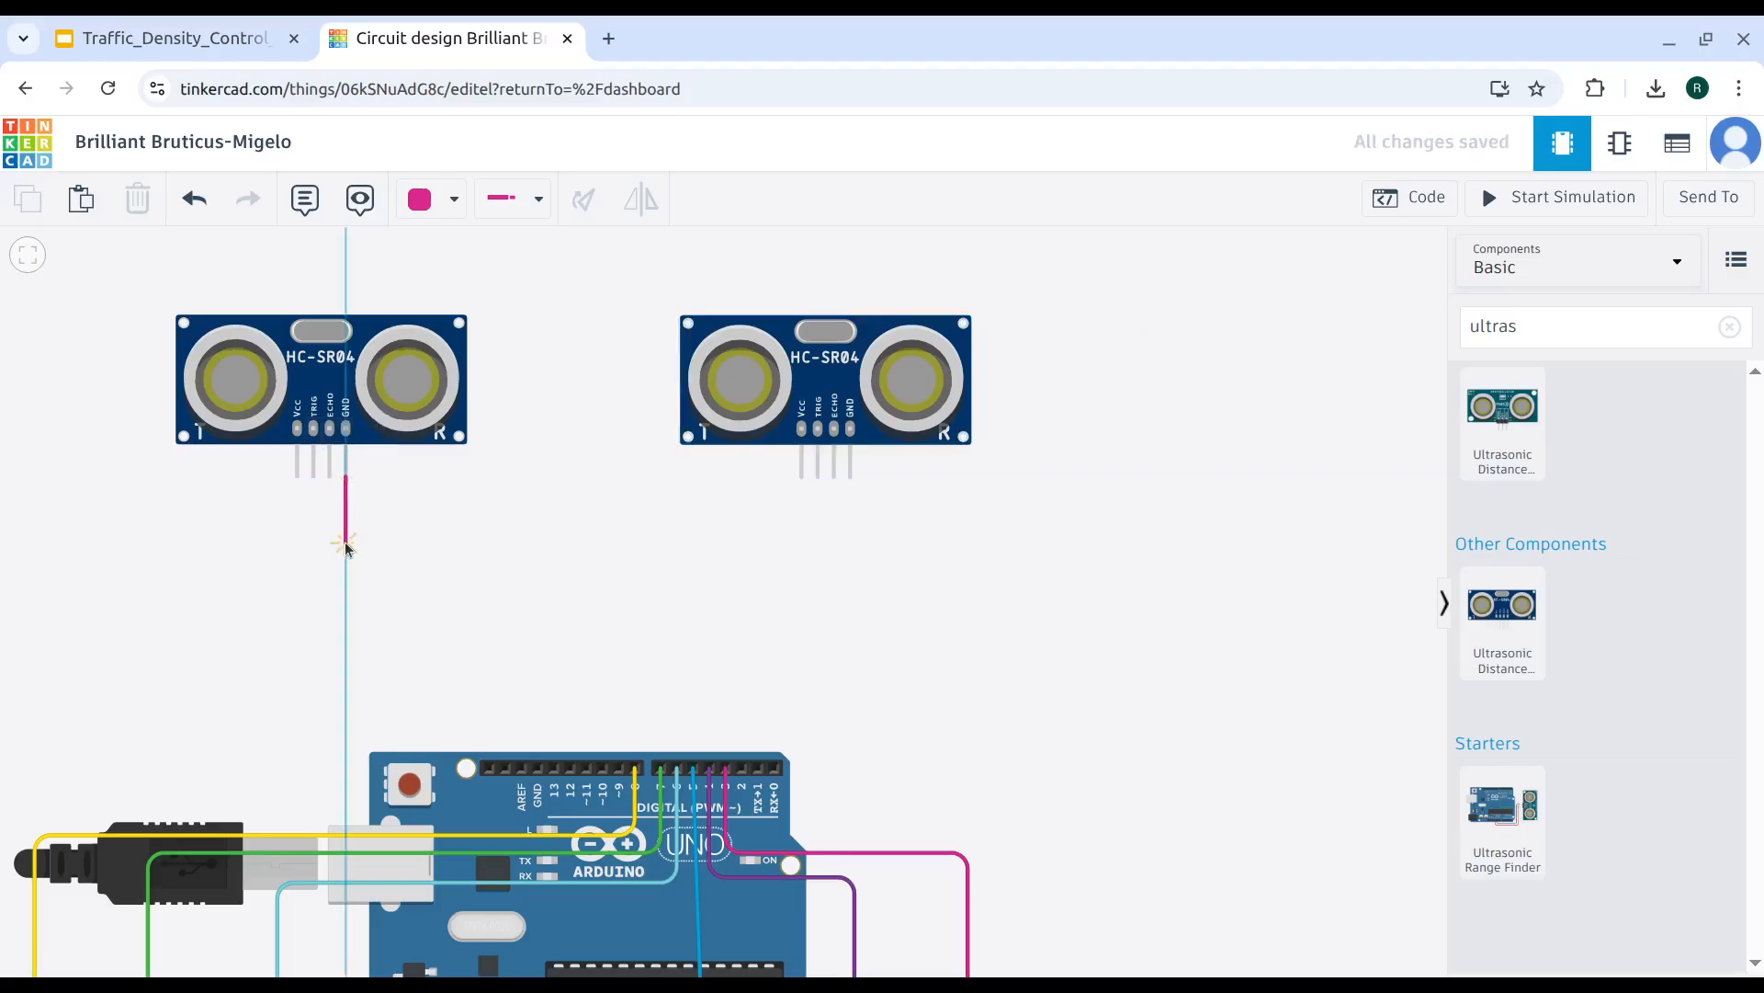
{"action": "left_click", "coordinate": [345, 542]}
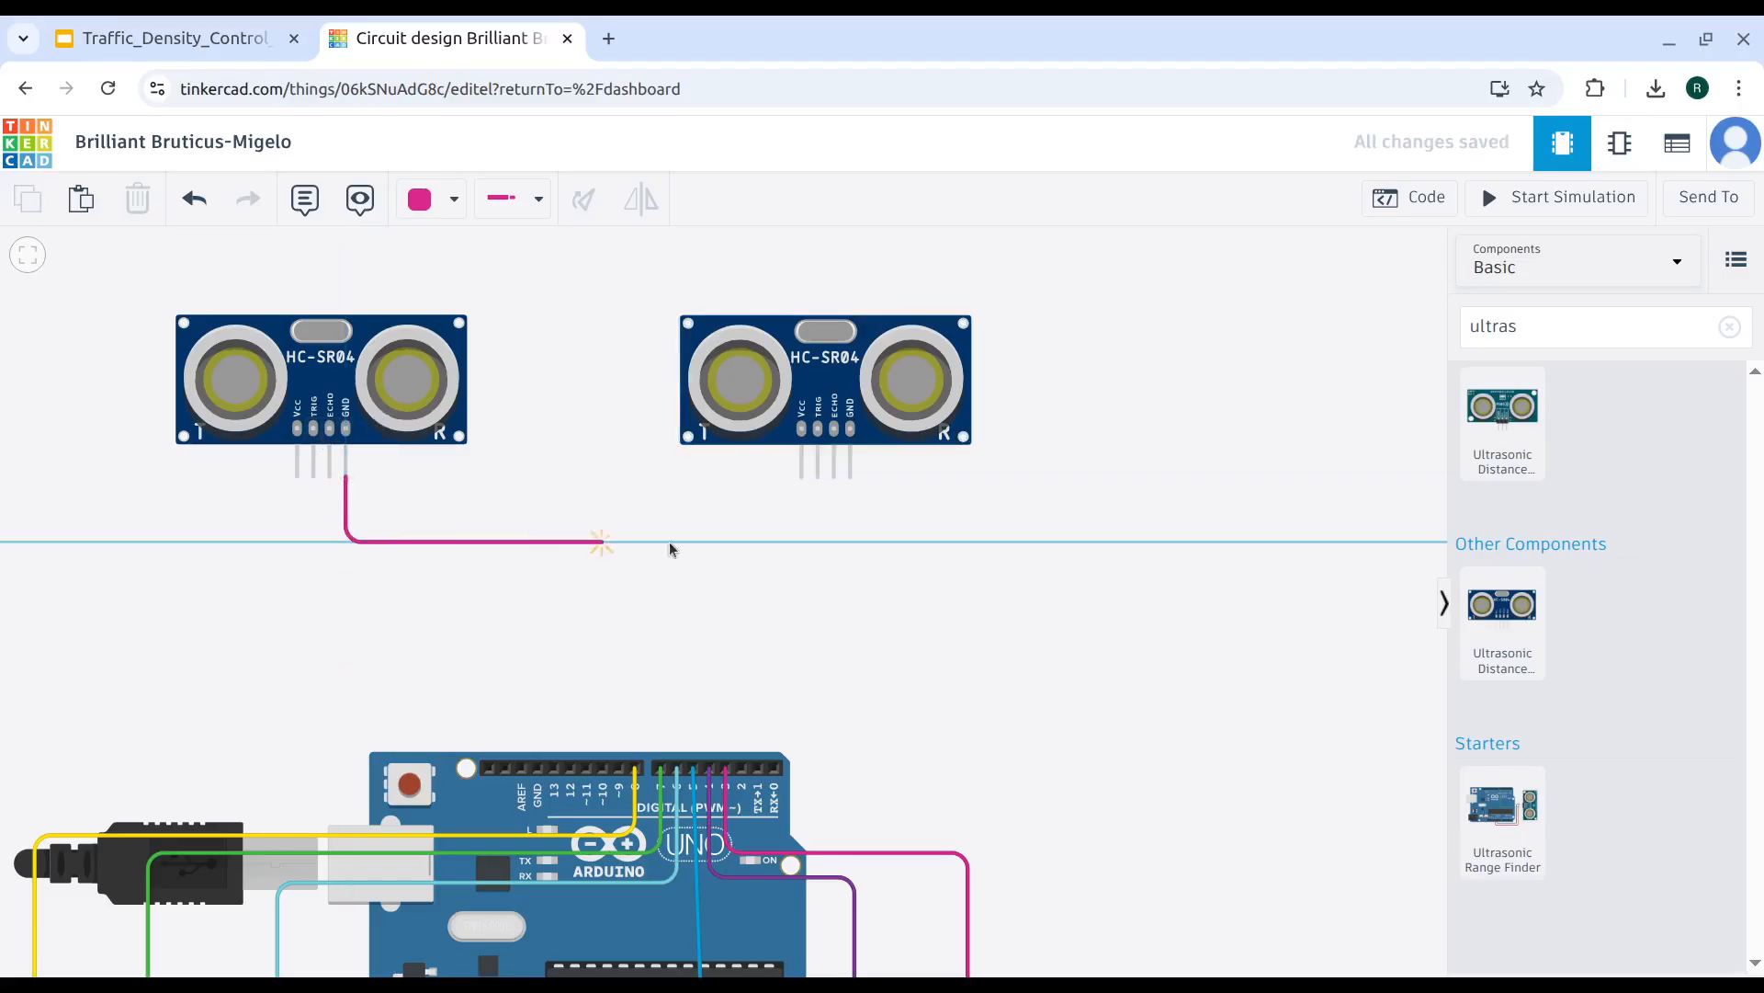
{"action": "left_click", "coordinate": [867, 542]}
{"action": "left_click", "coordinate": [850, 477]}
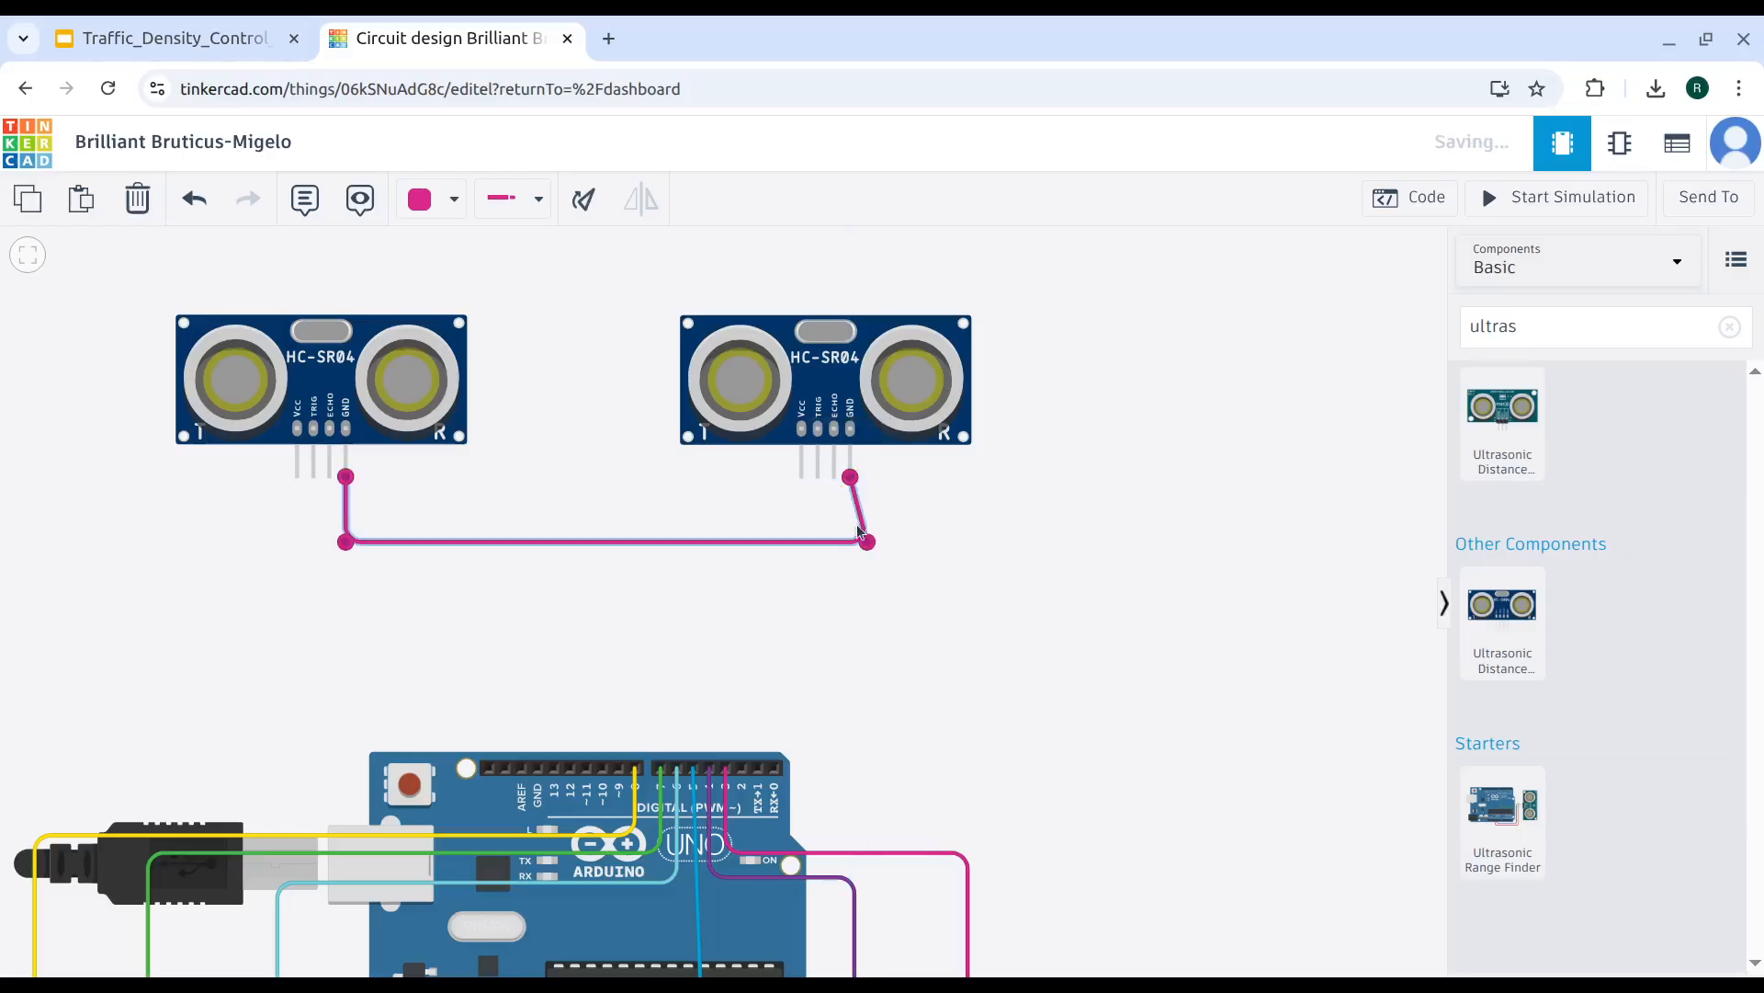
{"action": "left_click_drag", "start_coordinate": [864, 542], "coordinate": [850, 545]}
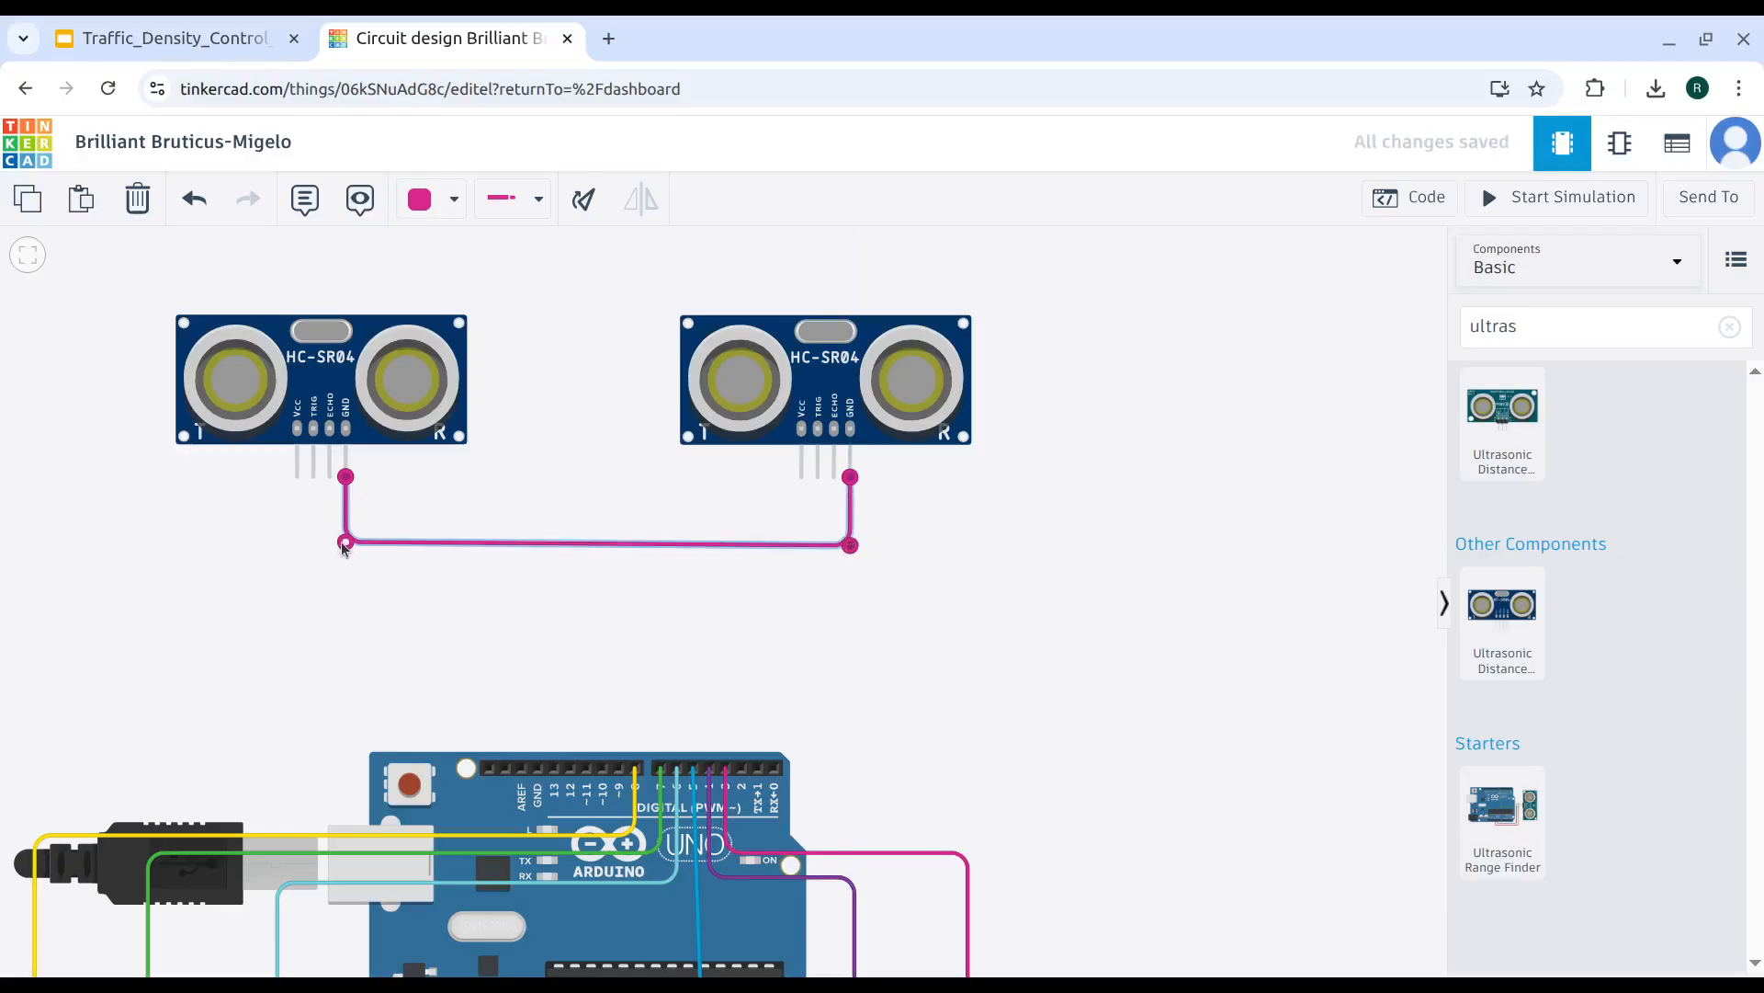
{"action": "left_click_drag", "start_coordinate": [345, 543], "coordinate": [345, 545]}
{"action": "left_click", "coordinate": [454, 198]}
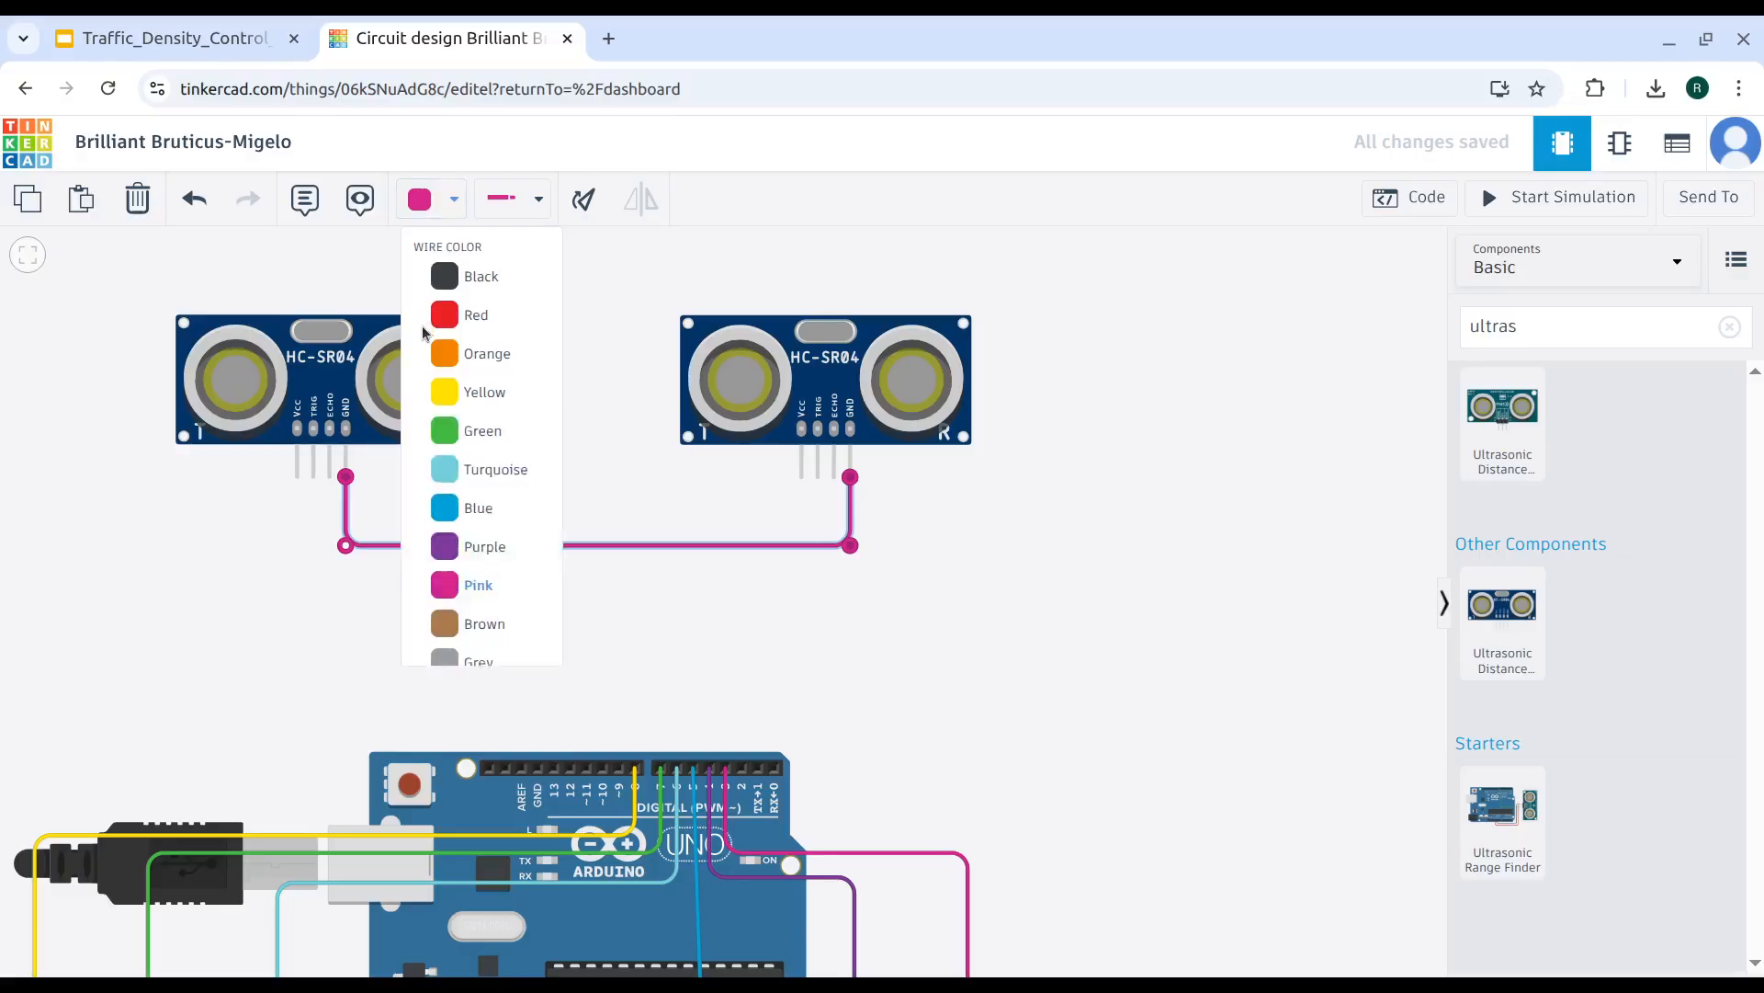
{"action": "left_click", "coordinate": [452, 277]}
{"action": "left_click", "coordinate": [432, 474]}
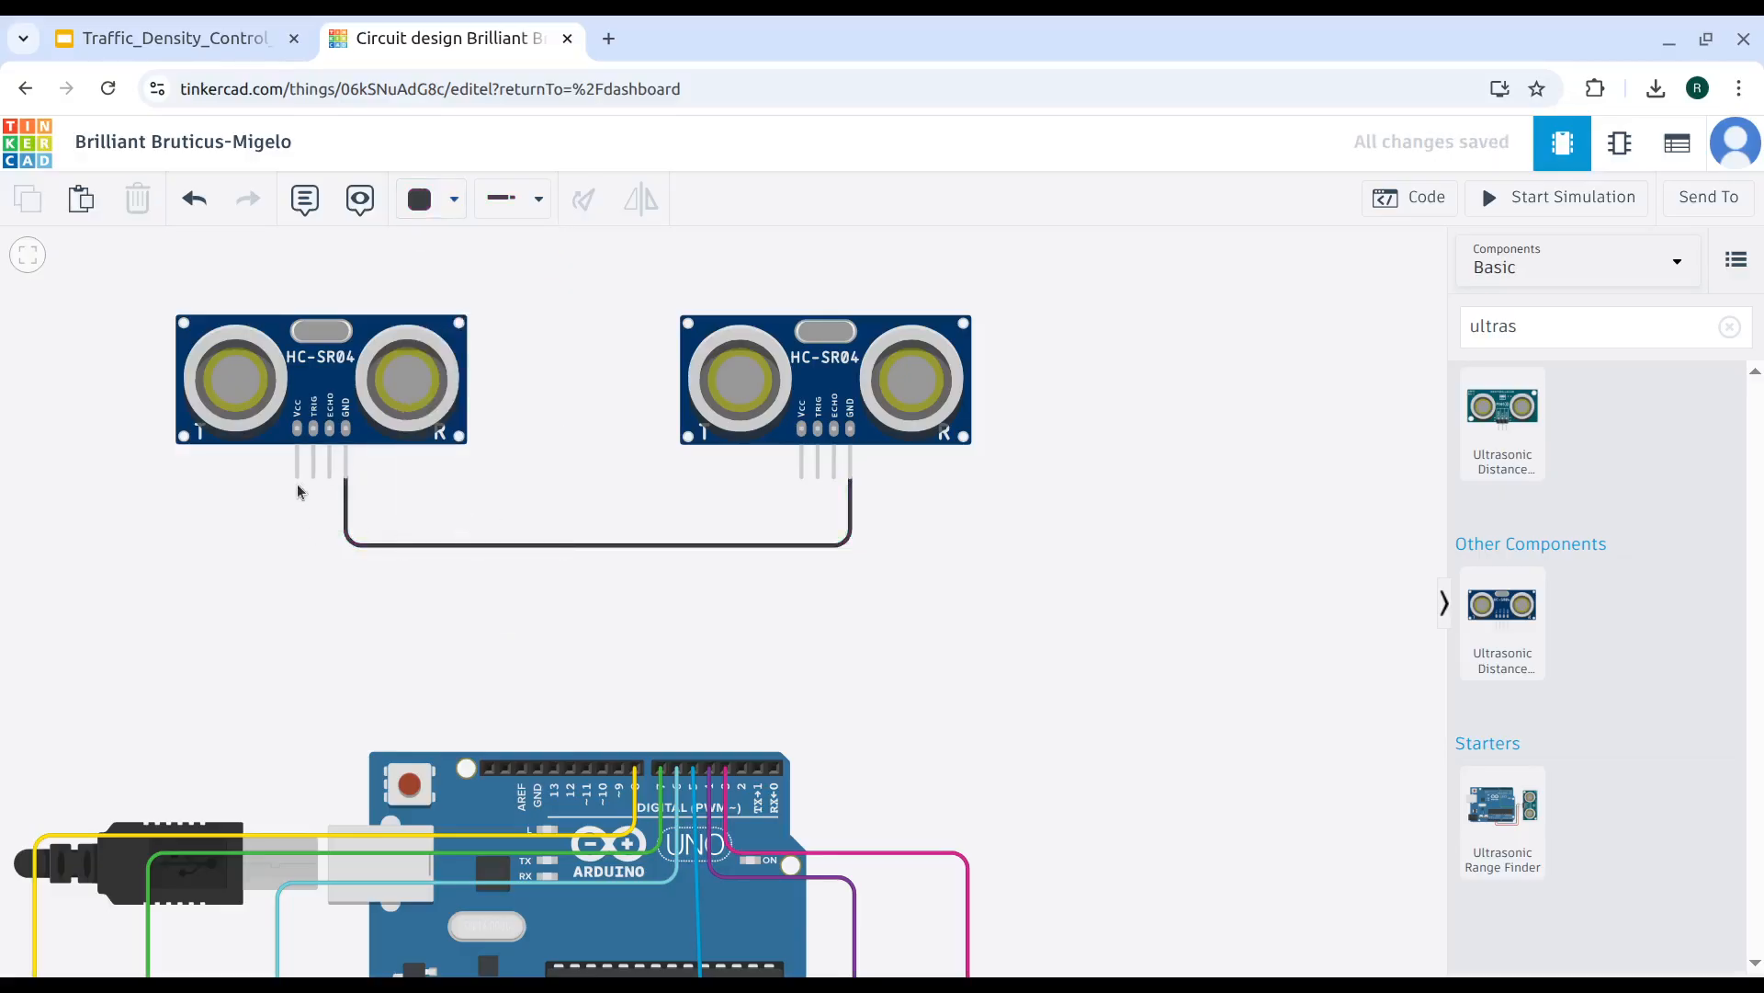
Wire the Arduino's GND pin beside AREF to the right sensor's GND pin, aligning its bends with the existing black ground wire.
{"action": "left_click", "coordinate": [538, 767]}
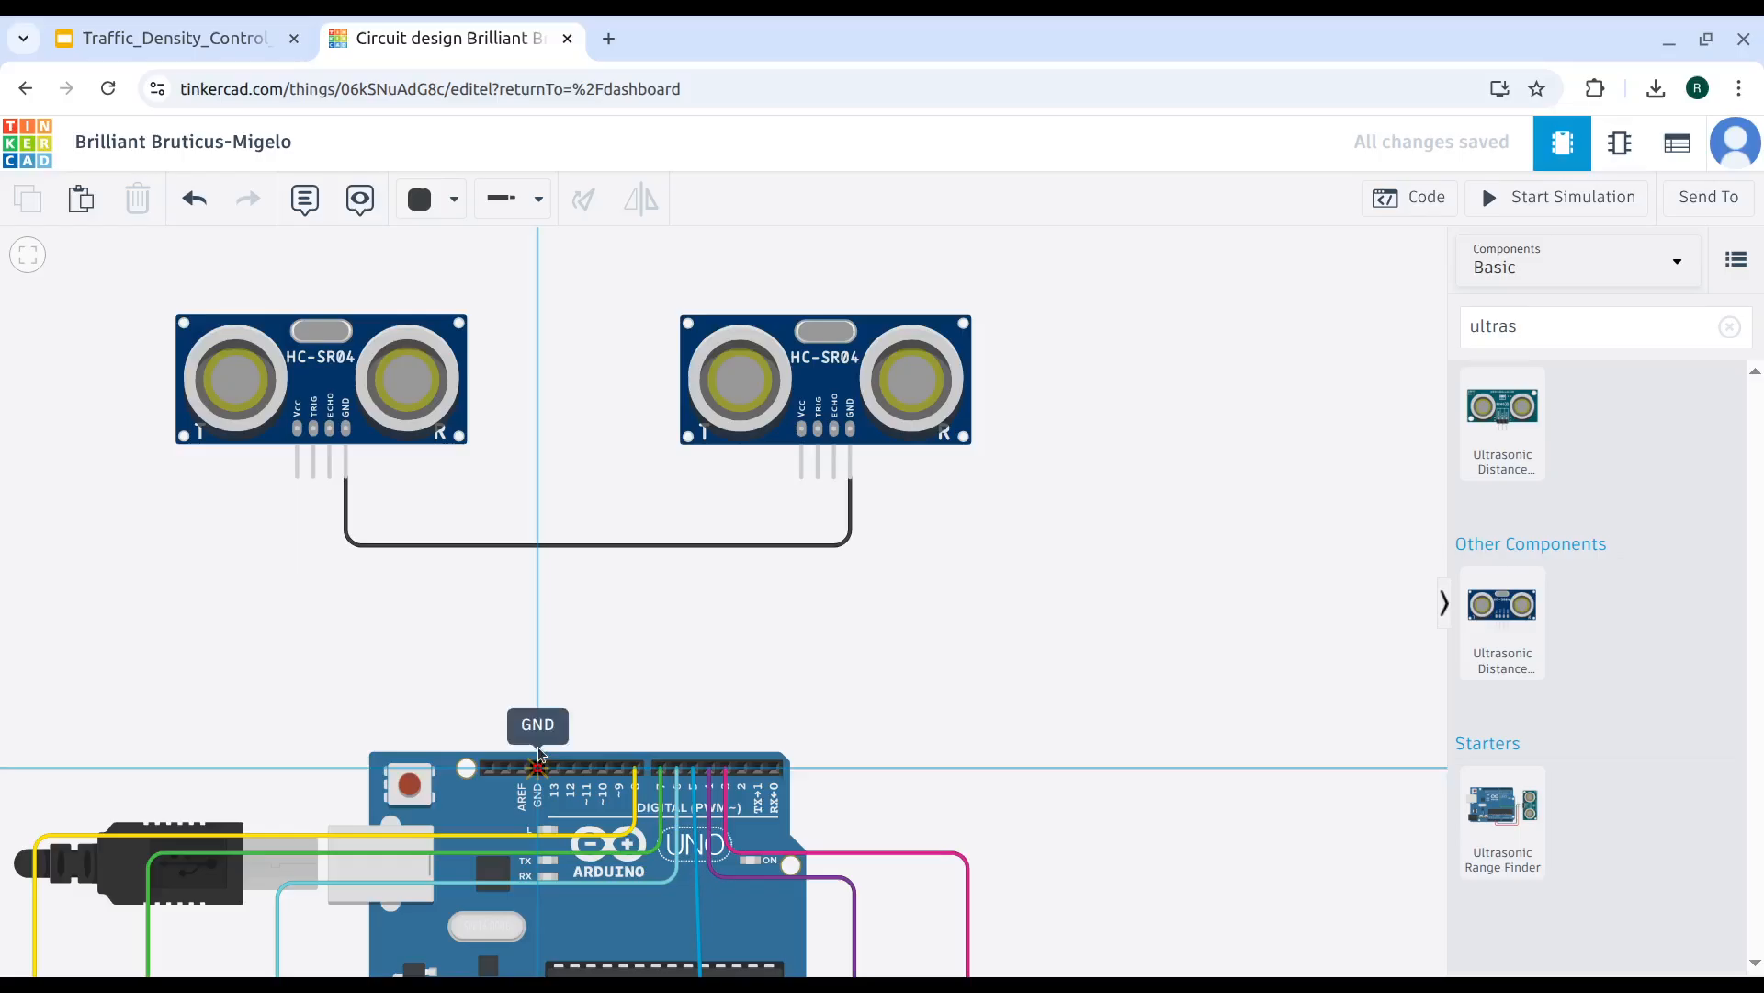
{"action": "left_click", "coordinate": [538, 546]}
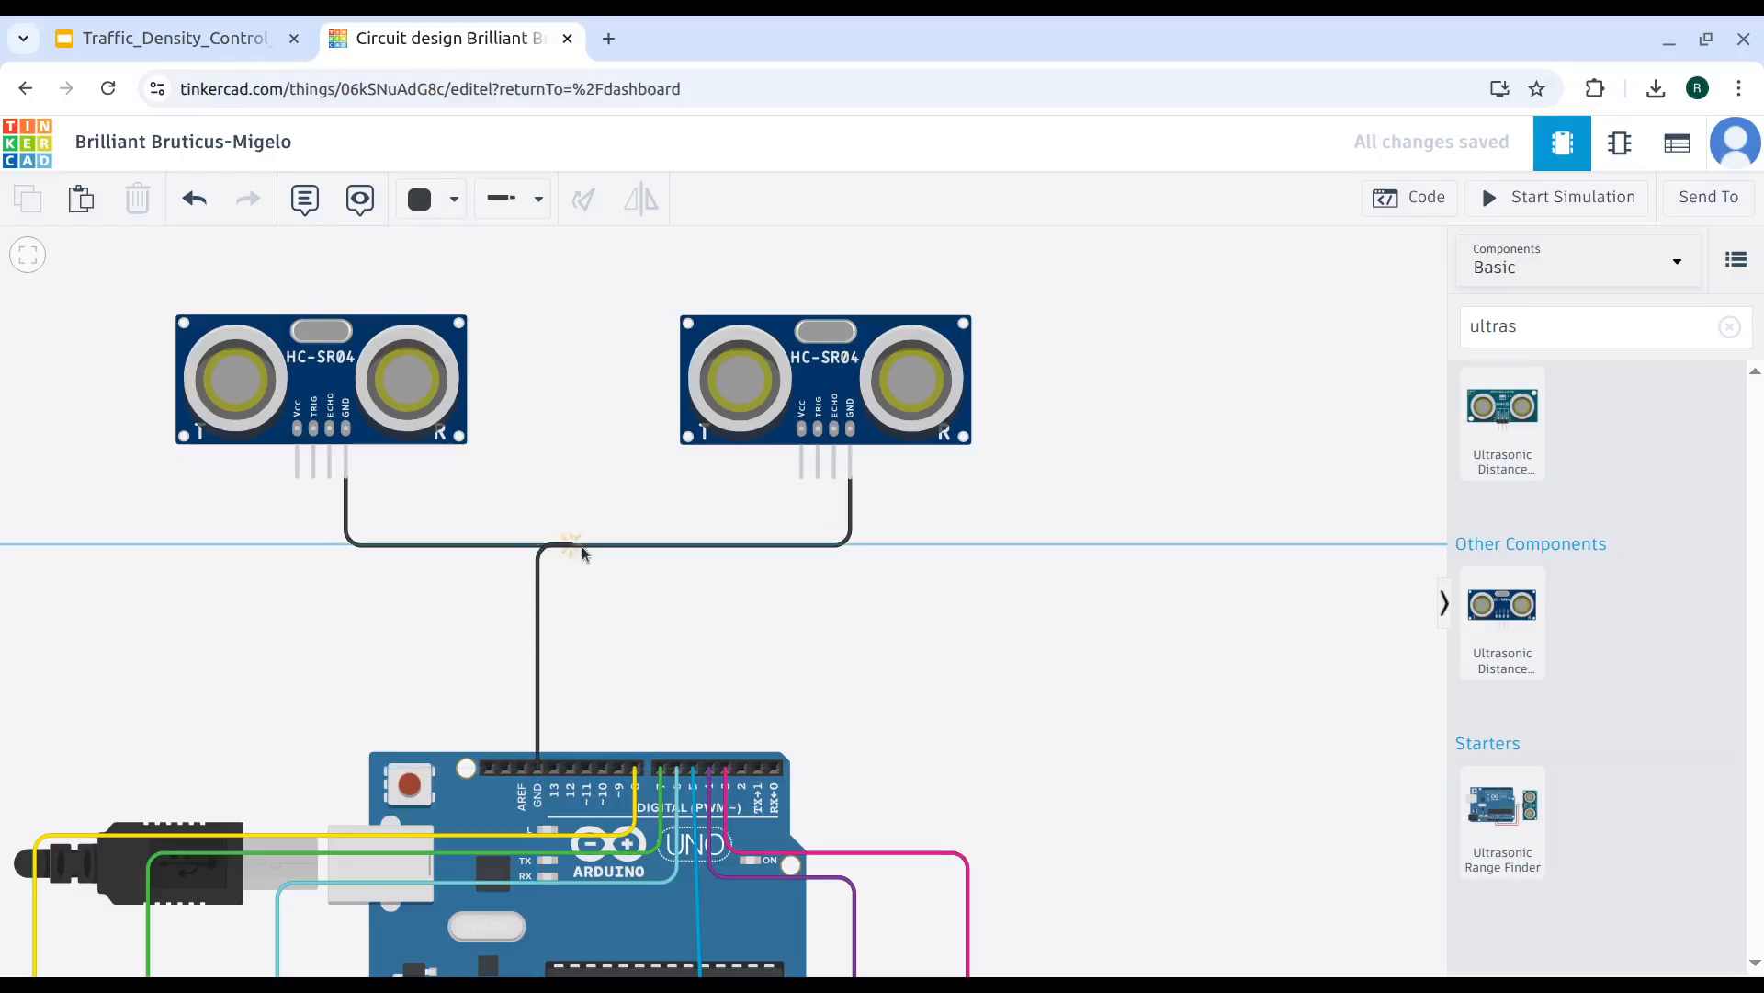
{"action": "left_click", "coordinate": [843, 546]}
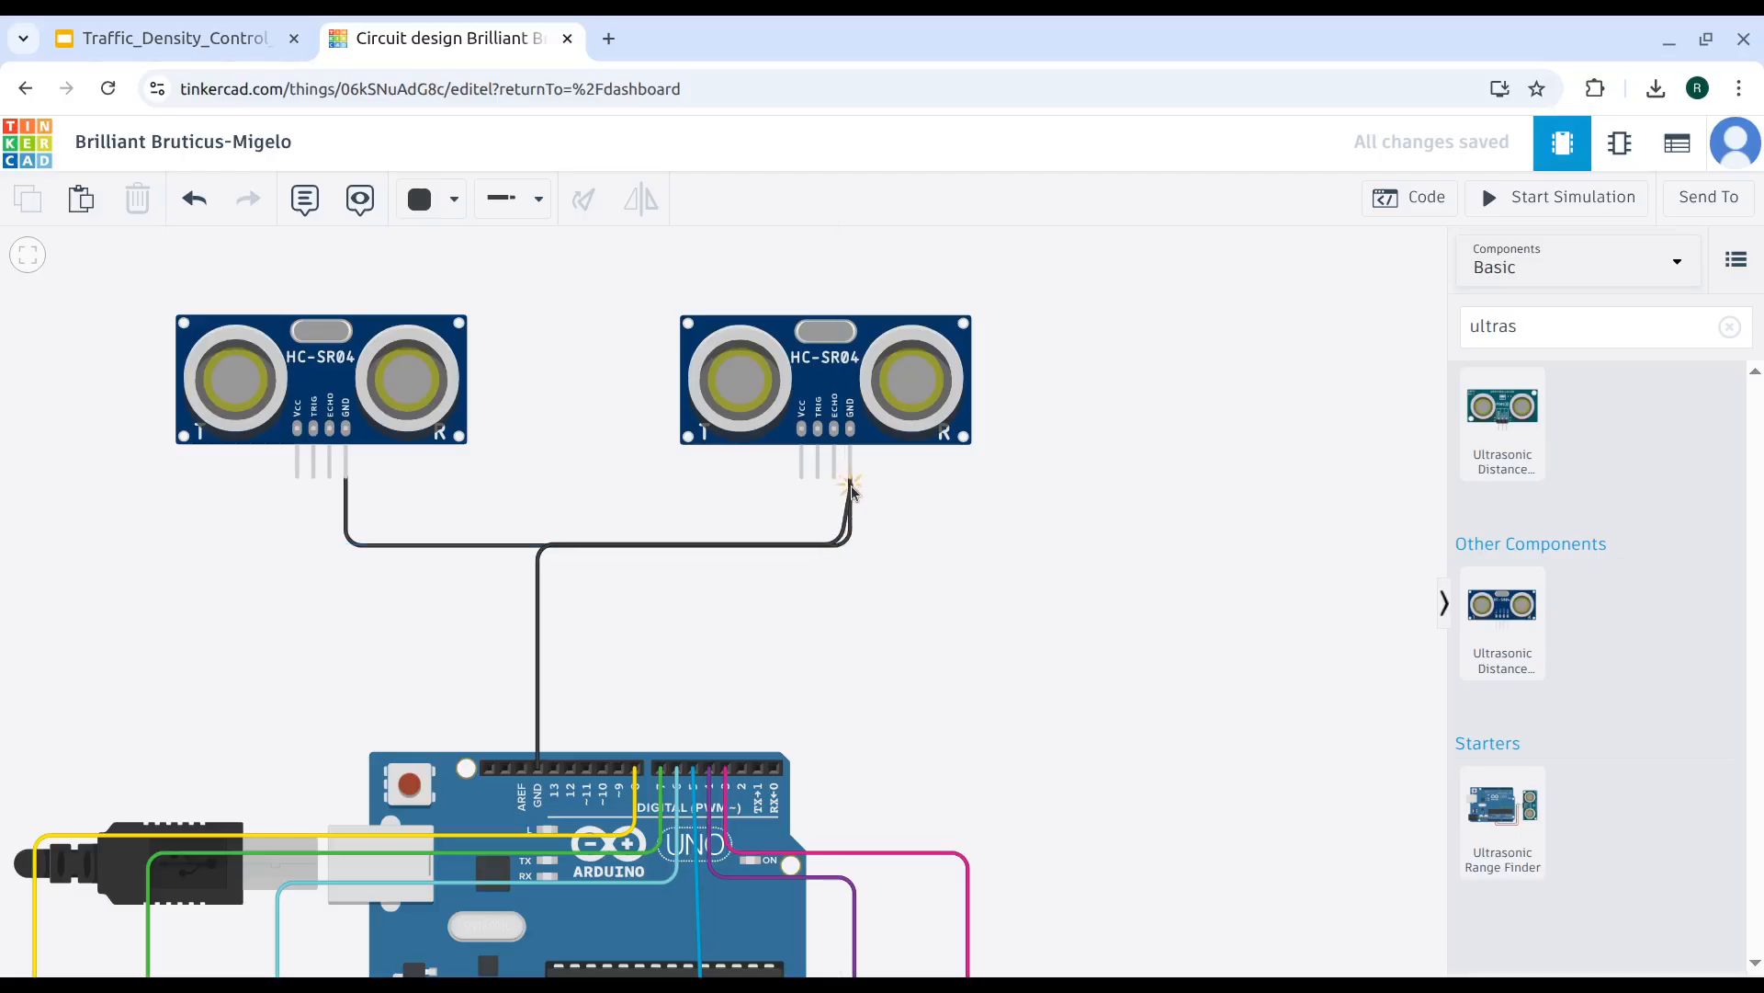
{"action": "left_click", "coordinate": [849, 477]}
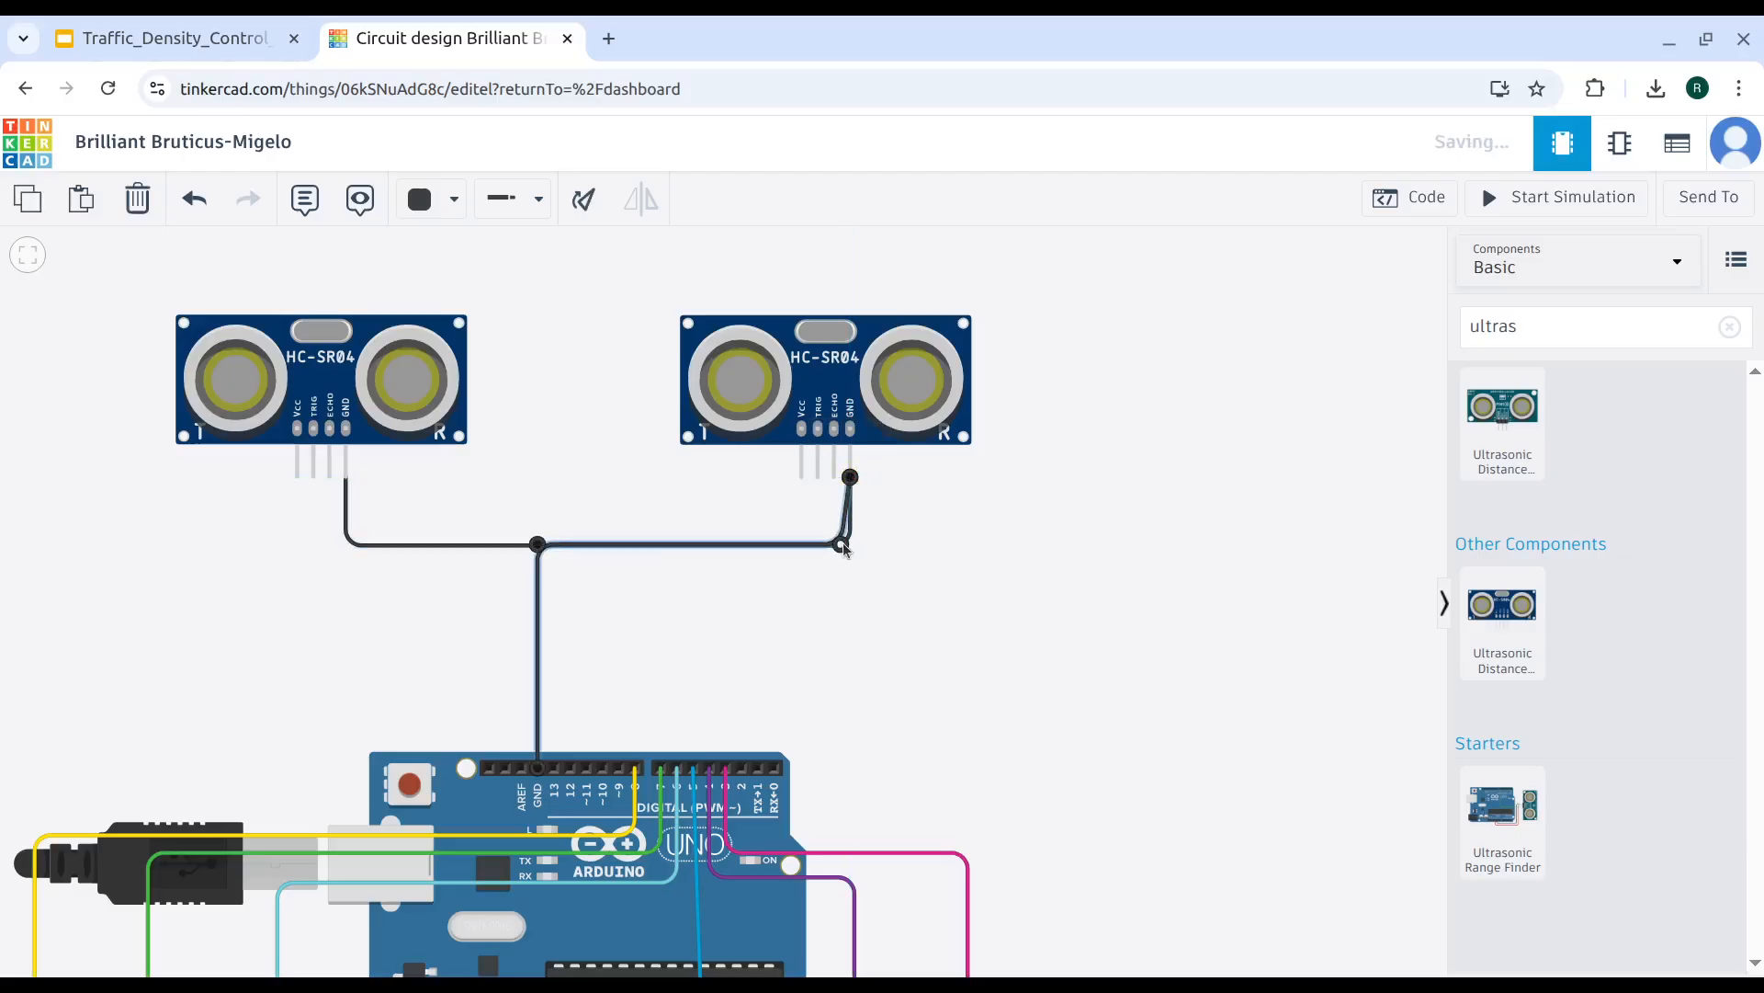
{"action": "left_click_drag", "start_coordinate": [851, 545], "coordinate": [852, 547]}
{"action": "left_click", "coordinate": [944, 515]}
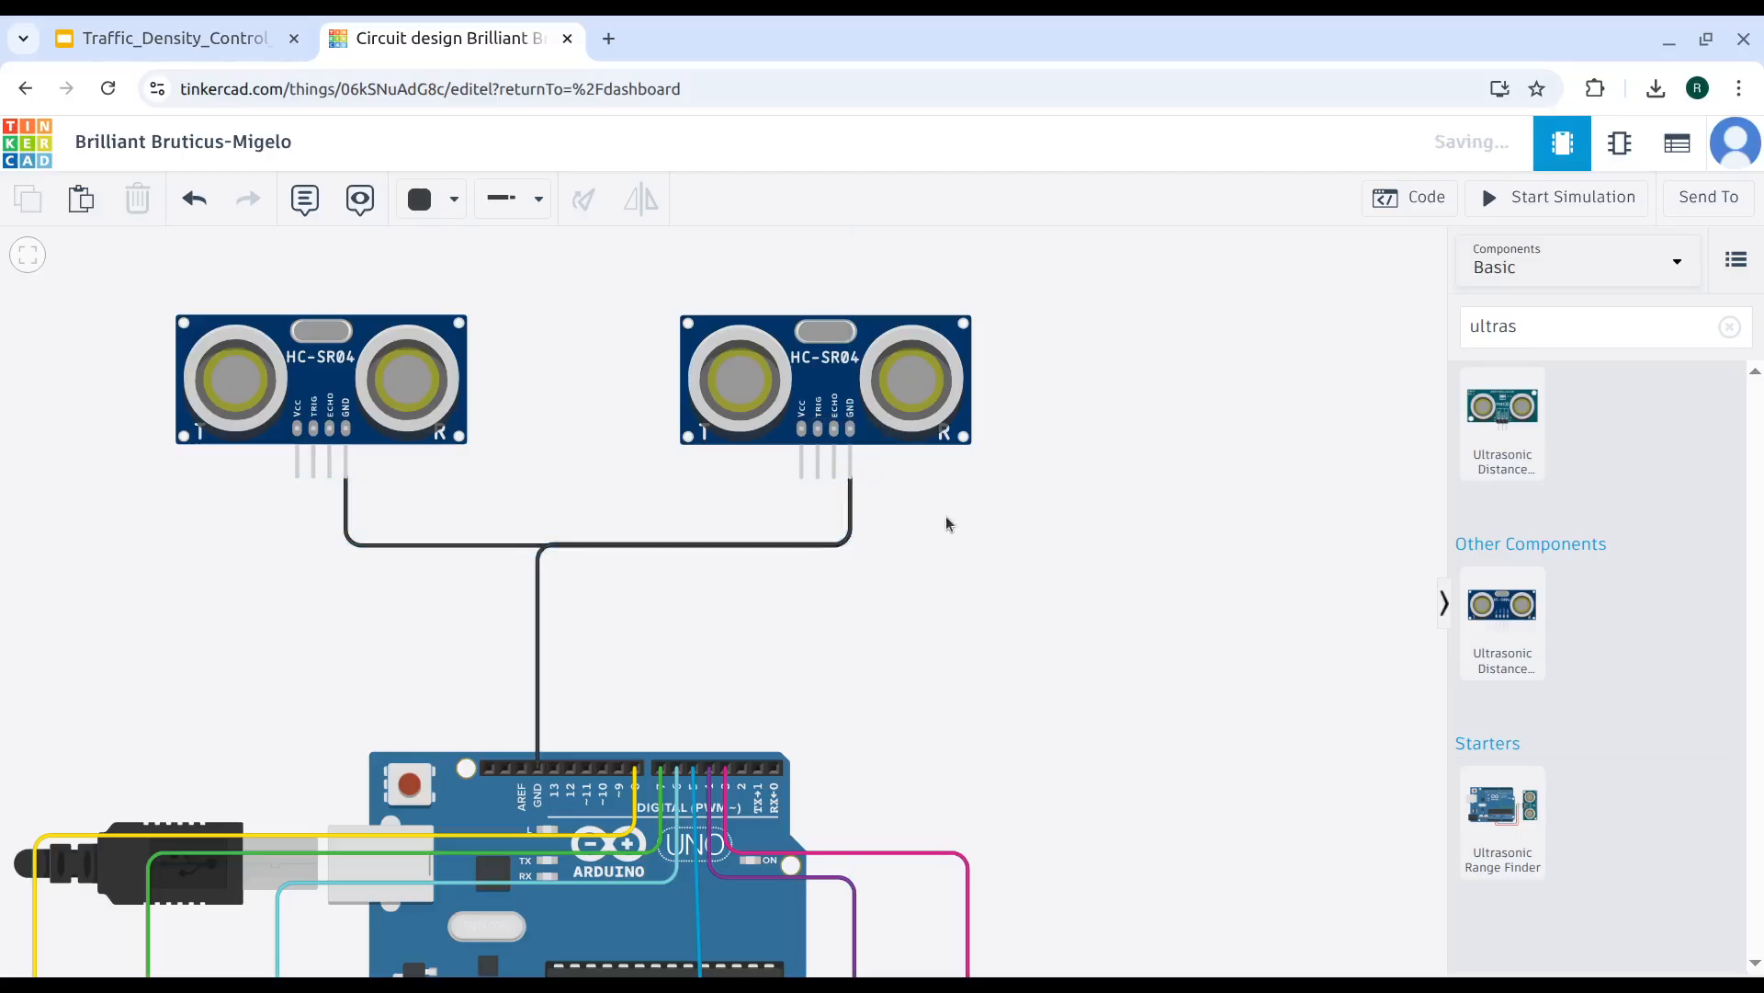
Connect the VCC pins of the two HC-SR04 sensors with a right-angled wire below the ground wire and colour it red.
{"action": "left_click", "coordinate": [298, 477]}
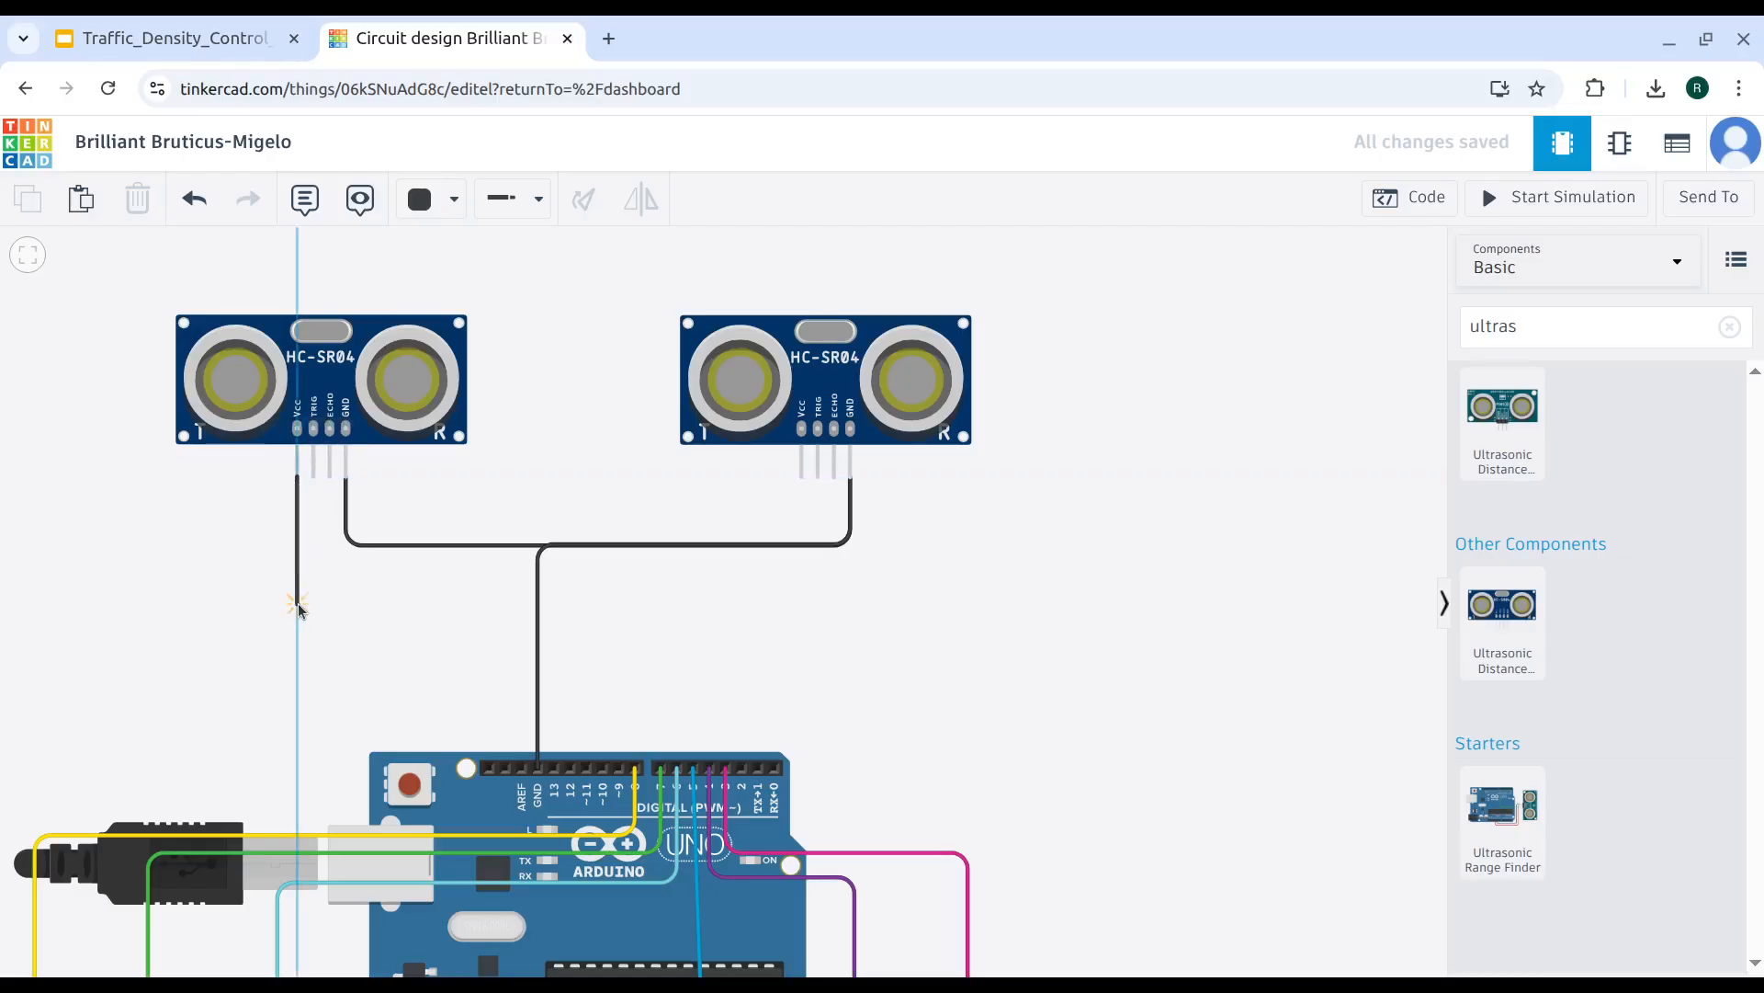
{"action": "left_click", "coordinate": [298, 606]}
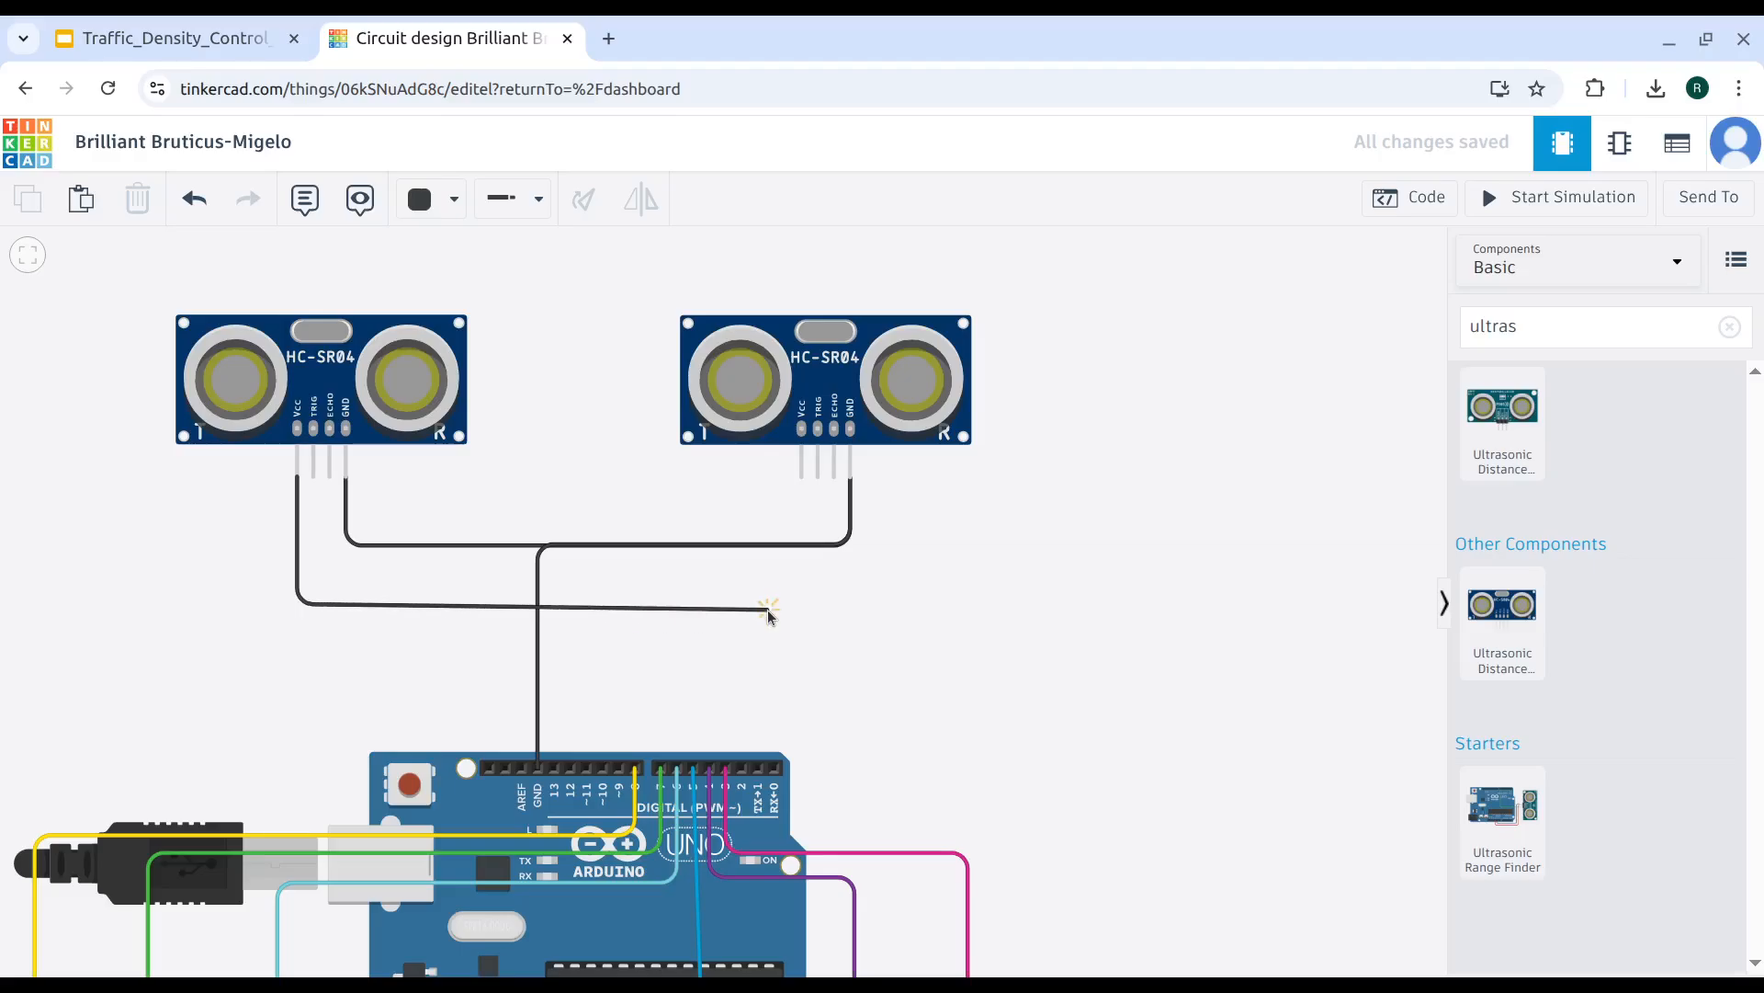
{"action": "left_click", "coordinate": [800, 606]}
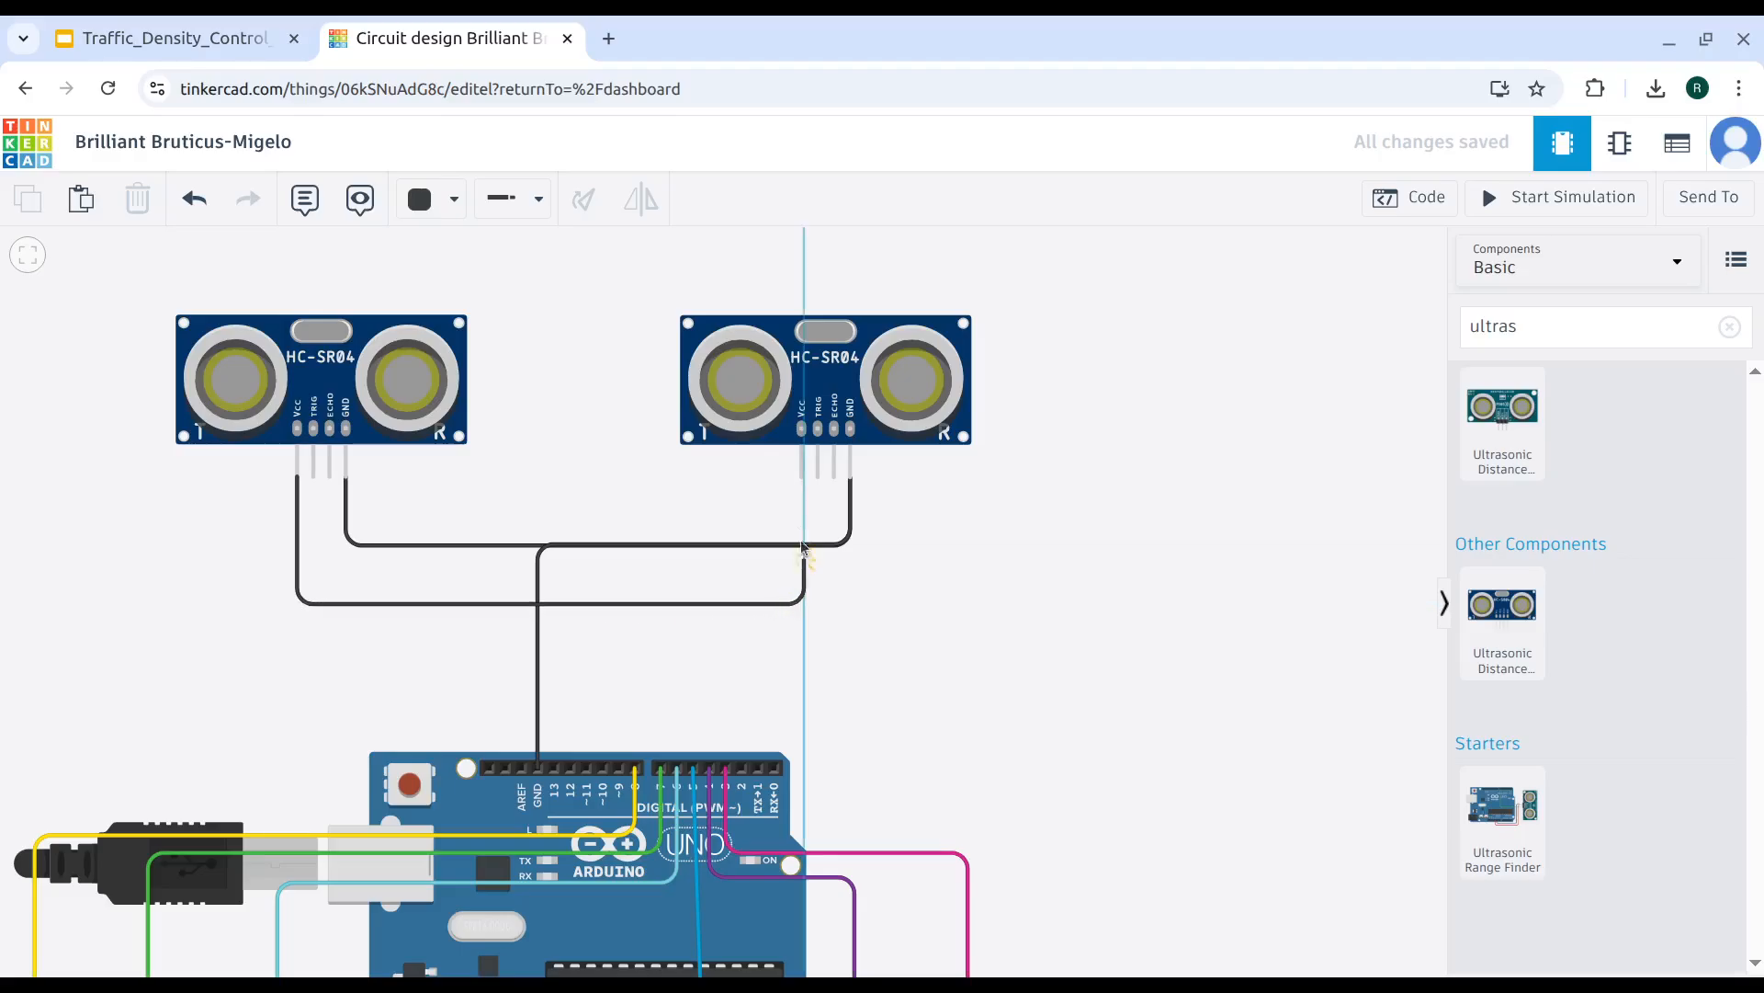
{"action": "left_click", "coordinate": [802, 477]}
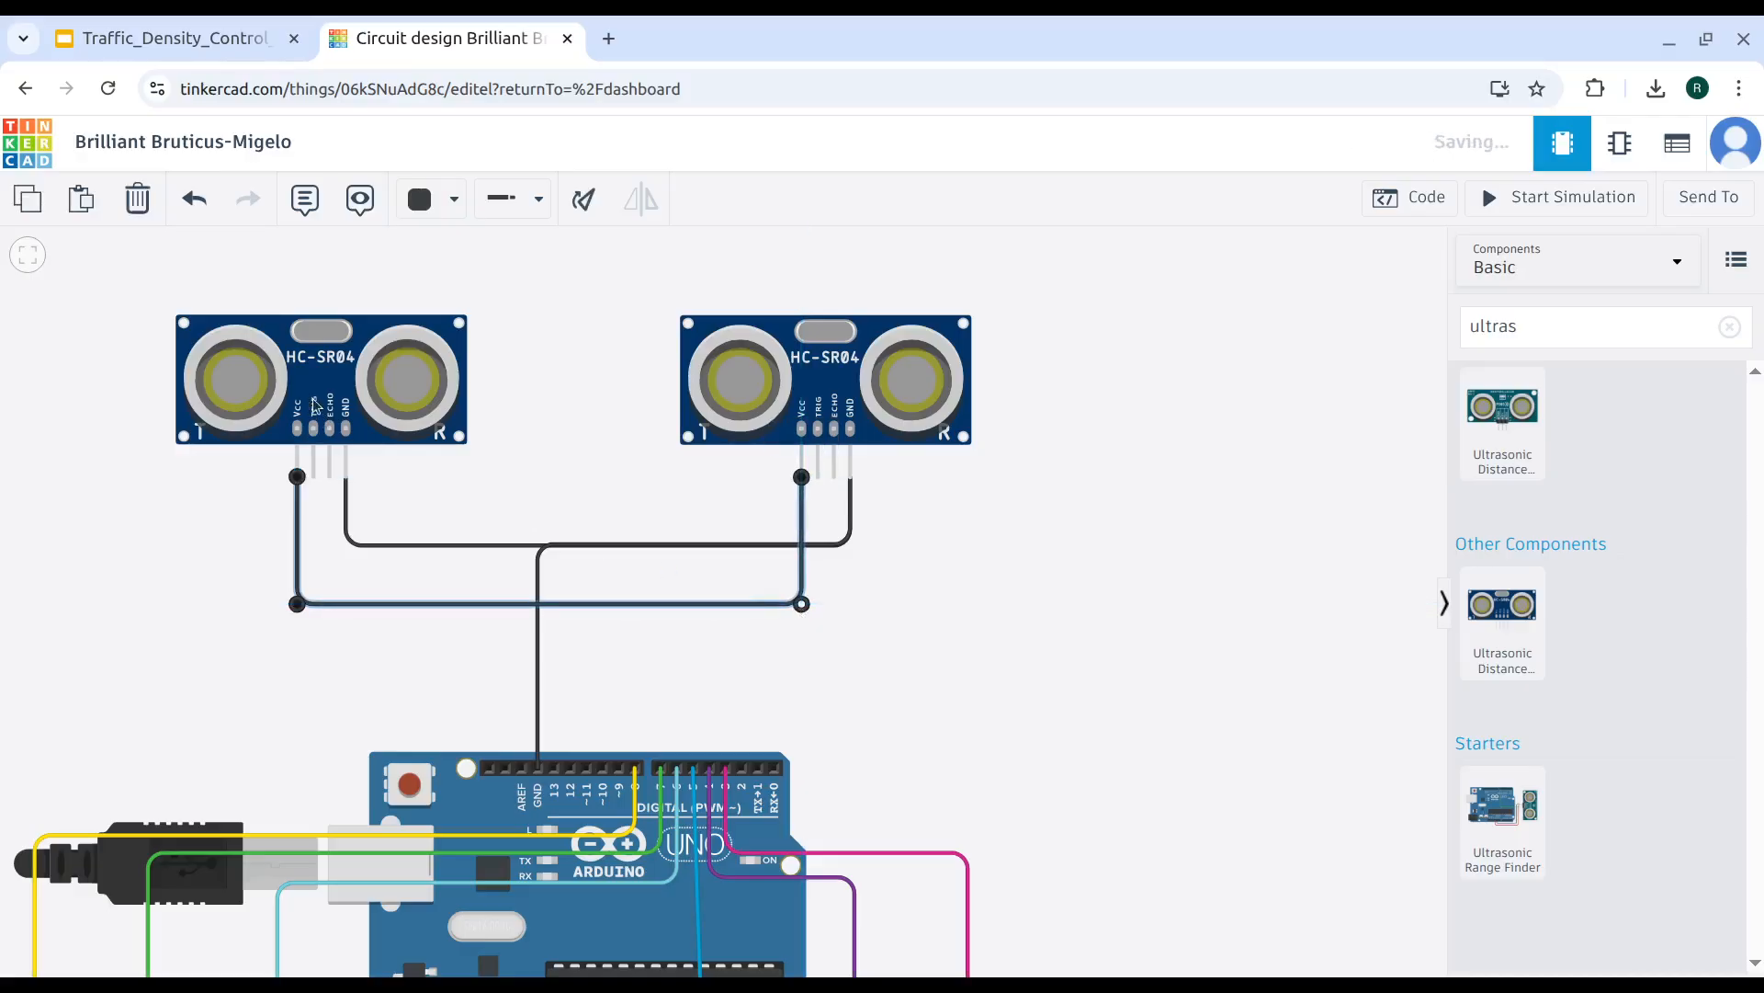
{"action": "left_click", "coordinate": [436, 200]}
{"action": "left_click", "coordinate": [468, 312]}
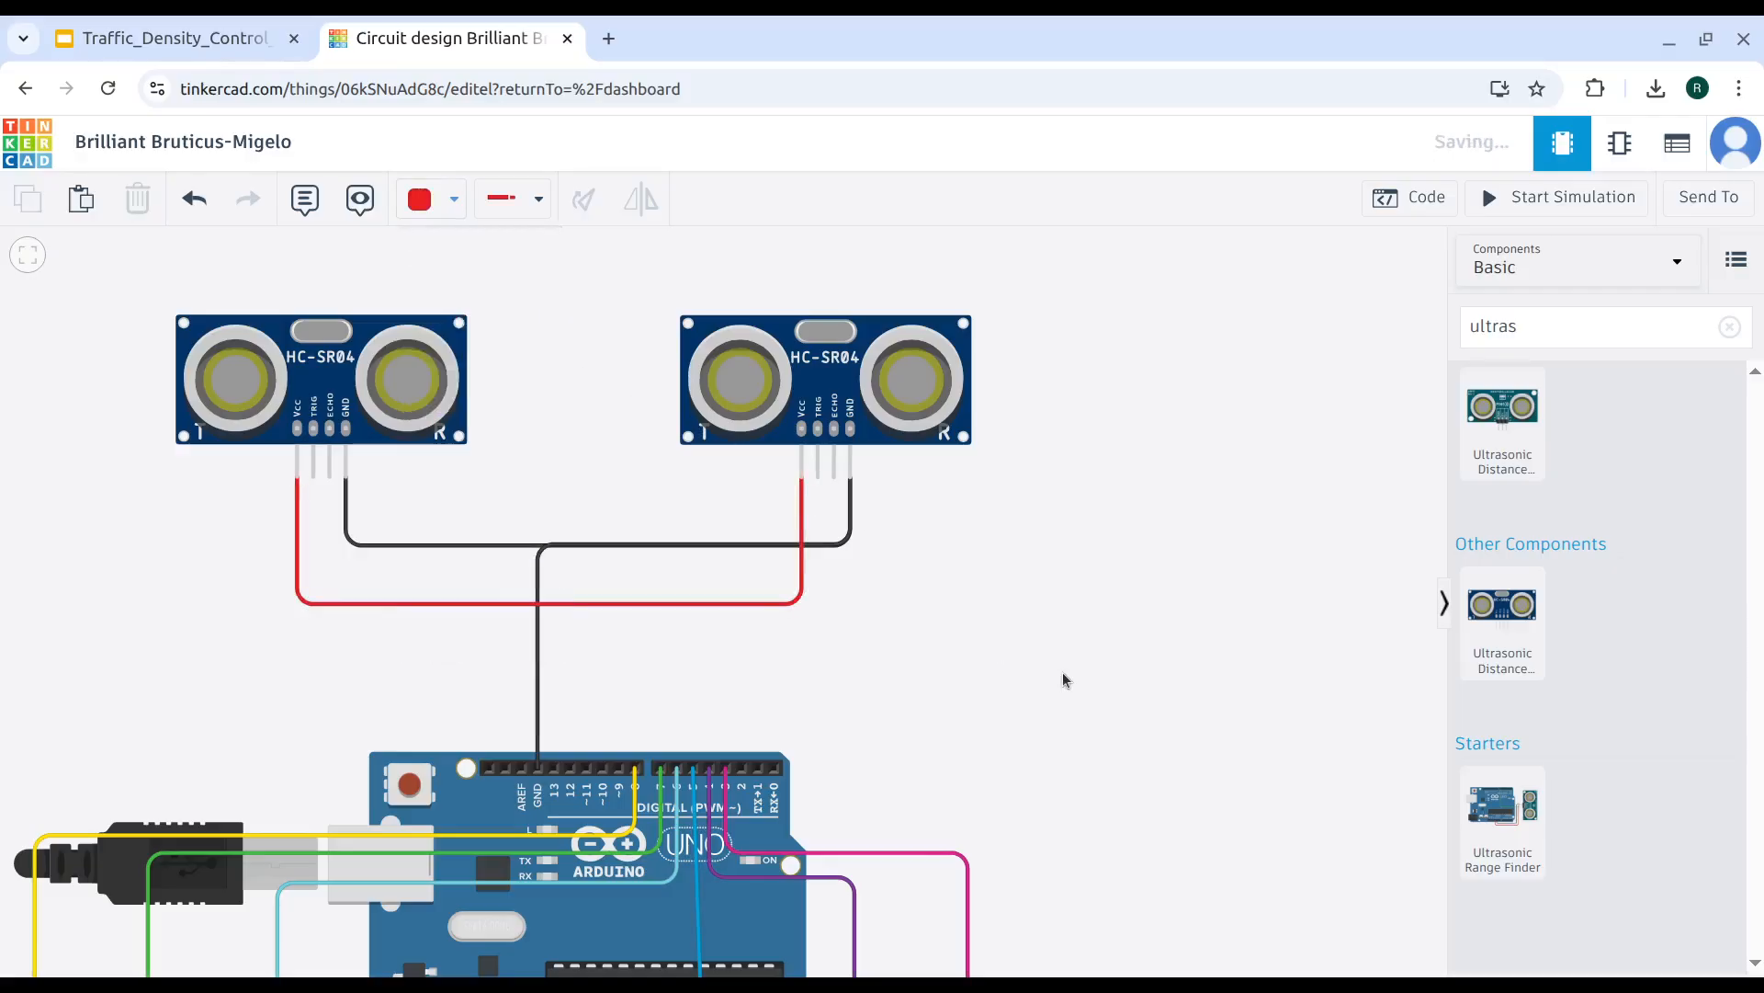
{"action": "scroll", "coordinate": [468, 639], "scroll_direction": "down", "scroll_amount": 2}
{"action": "left_click_drag", "start_coordinate": [560, 651], "coordinate": [571, 557]}
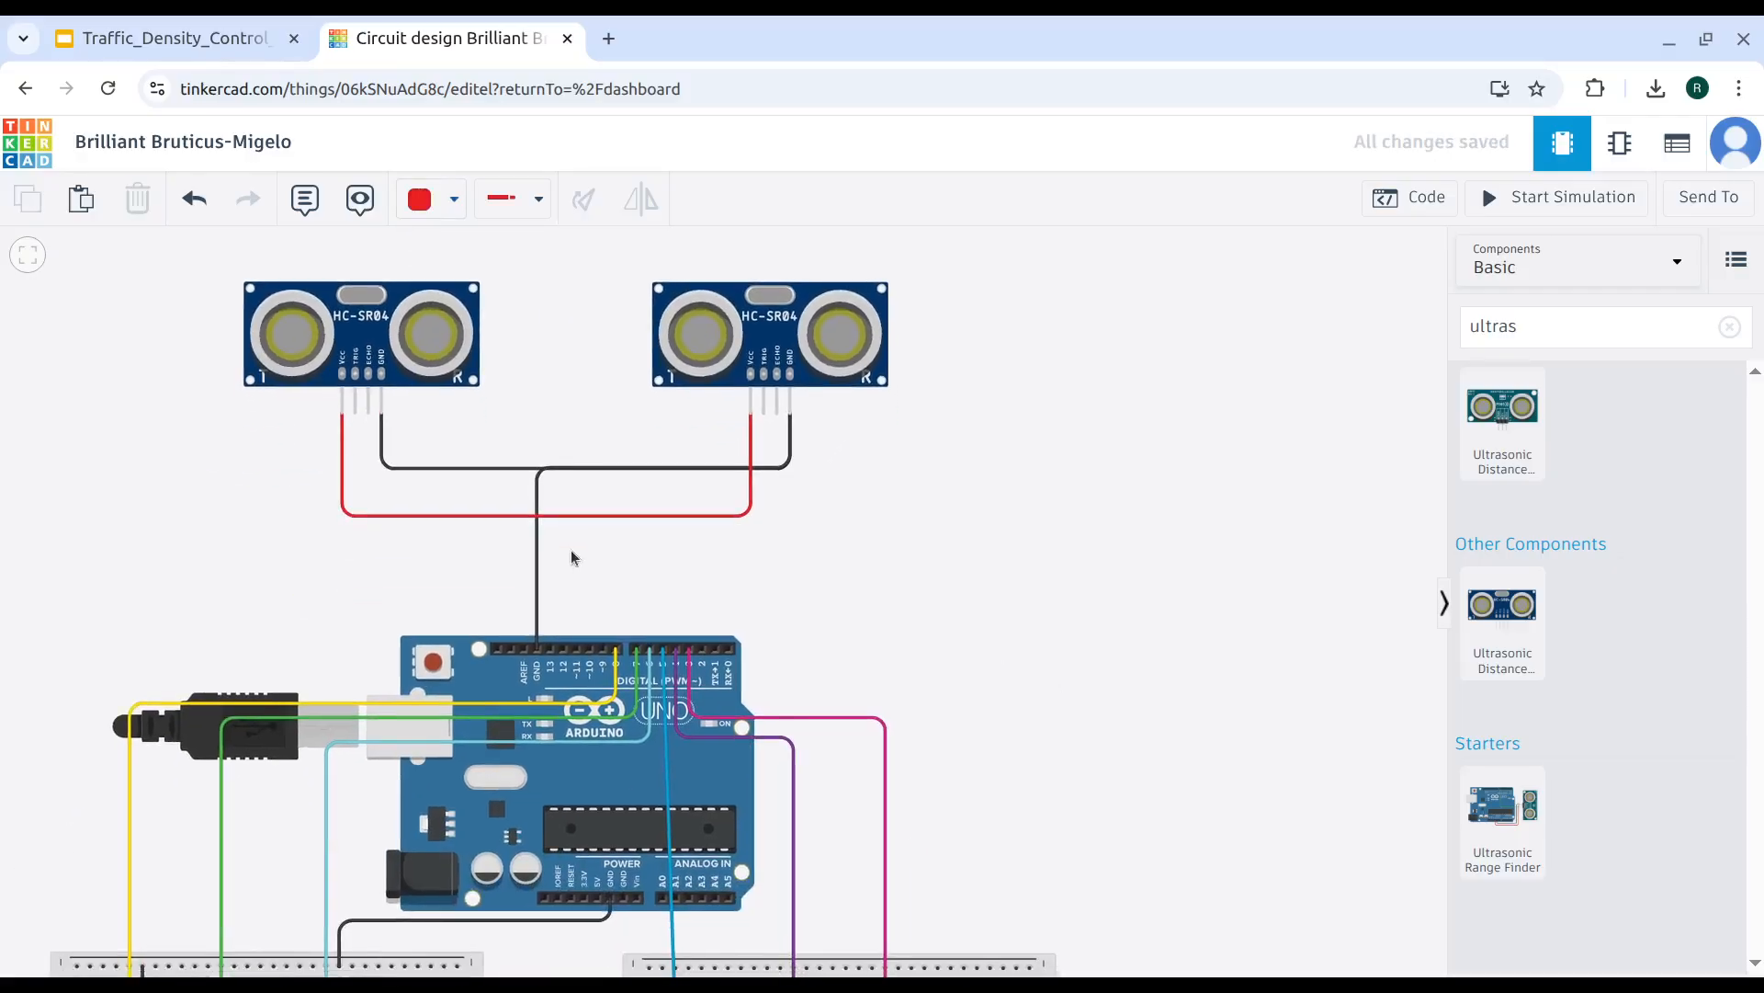
Wire the Arduino's 5V pin to the right HC-SR04's VCC pin, aligning its bends with the existing red power wire.
{"action": "left_click", "coordinate": [599, 901]}
{"action": "left_click", "coordinate": [599, 520]}
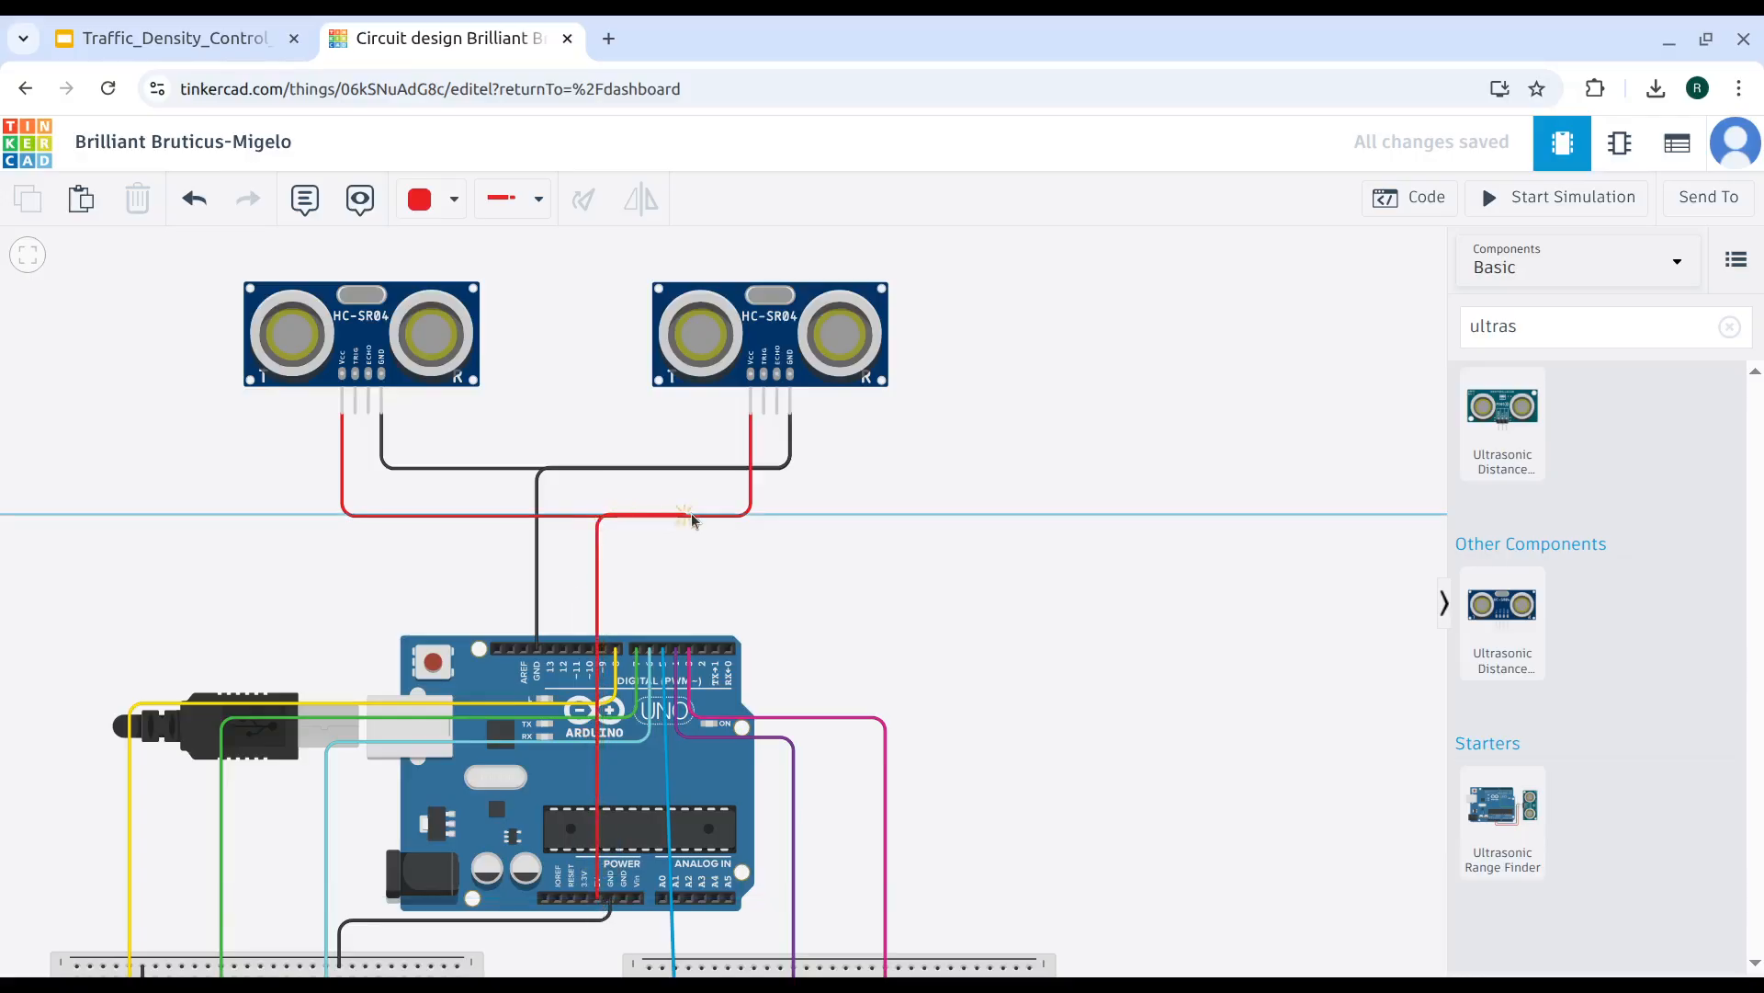
{"action": "left_click", "coordinate": [742, 521]}
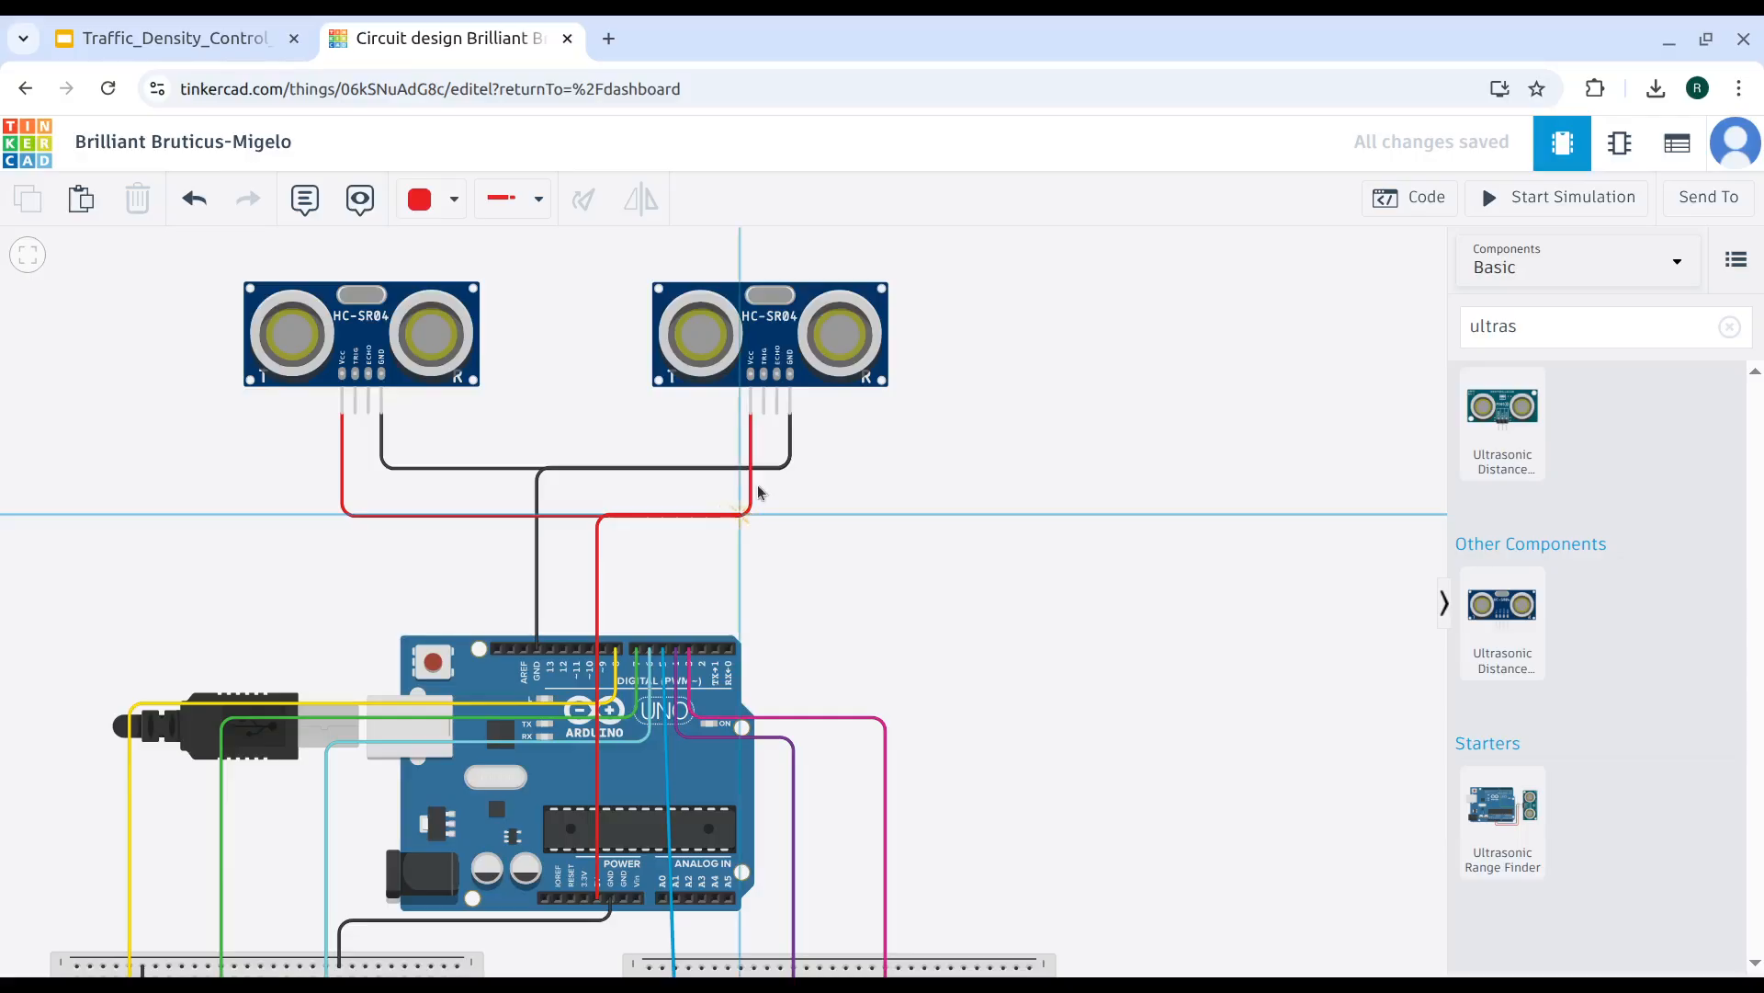
{"action": "left_click", "coordinate": [750, 416]}
{"action": "left_click_drag", "start_coordinate": [741, 517], "coordinate": [751, 512]}
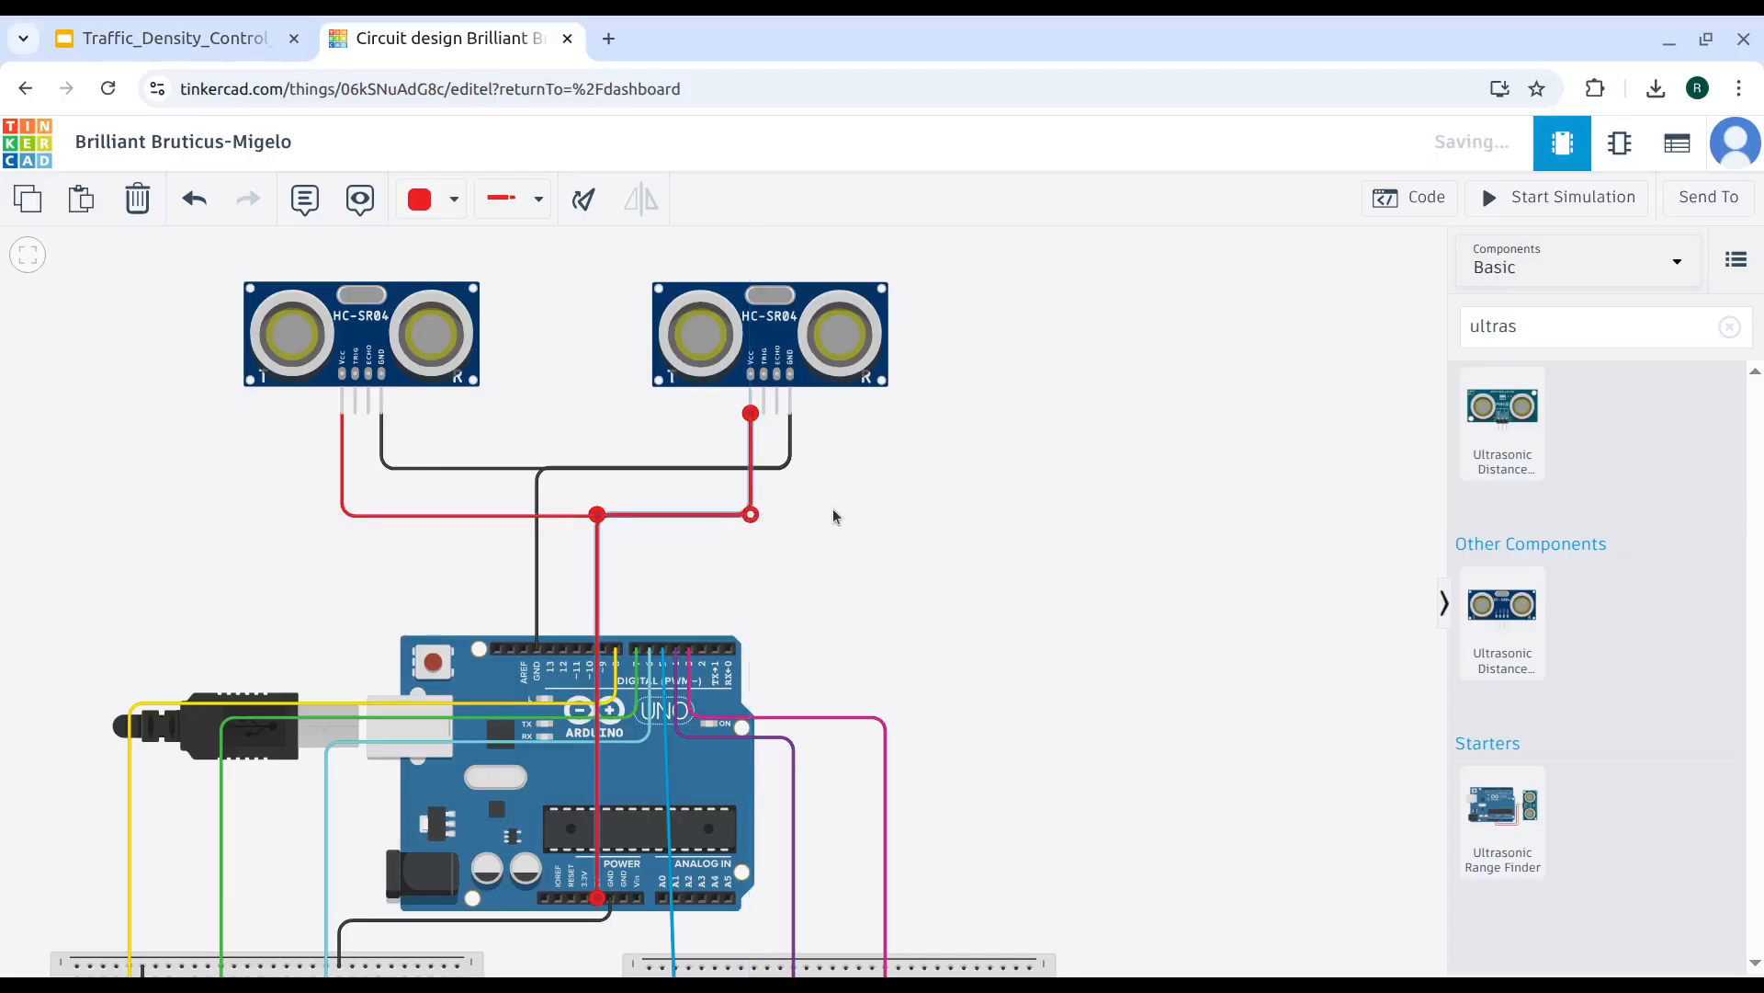
Wire the left HC-SR04's TRIG pin to Arduino pin 12 with squared-up bends and colour the wire brown.
{"action": "scroll", "coordinate": [832, 528], "scroll_direction": "up", "scroll_amount": 3}
{"action": "scroll", "coordinate": [834, 533], "scroll_direction": "down", "scroll_amount": 2}
{"action": "left_click_drag", "start_coordinate": [572, 394], "coordinate": [556, 437]}
{"action": "scroll", "coordinate": [564, 524], "scroll_direction": "up", "scroll_amount": 3}
{"action": "scroll", "coordinate": [566, 526], "scroll_direction": "up", "scroll_amount": 1}
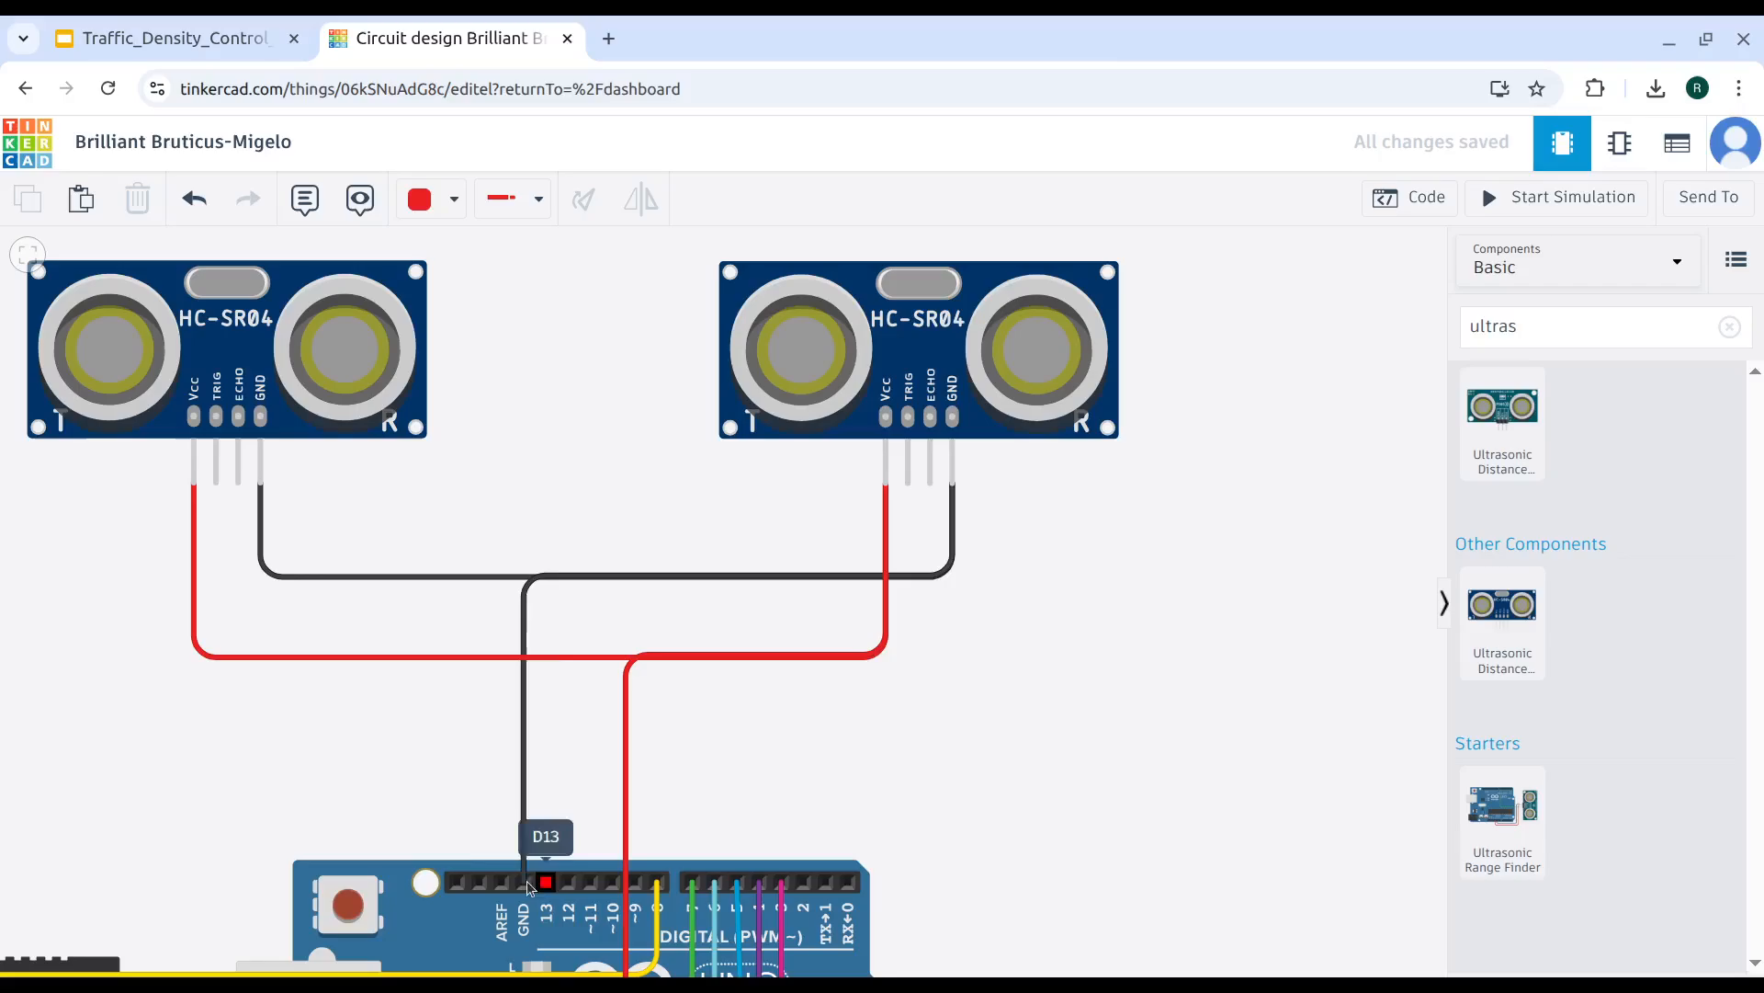
{"action": "left_click", "coordinate": [216, 484]}
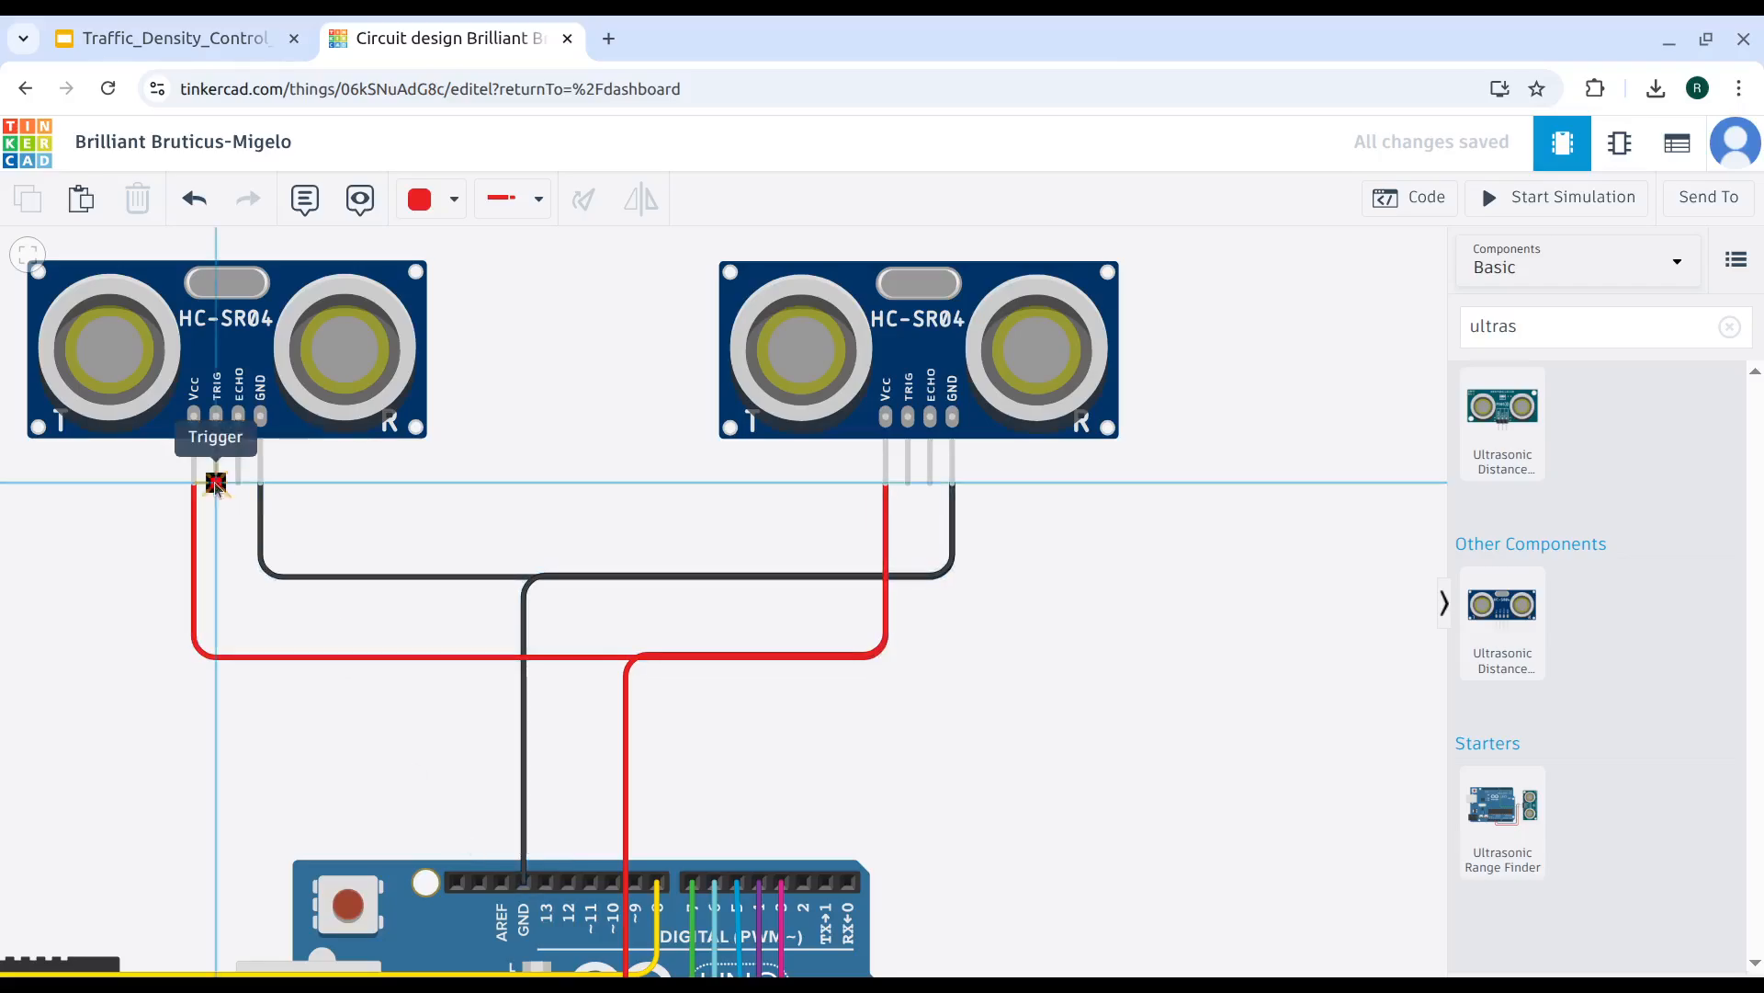
{"action": "left_click", "coordinate": [217, 628]}
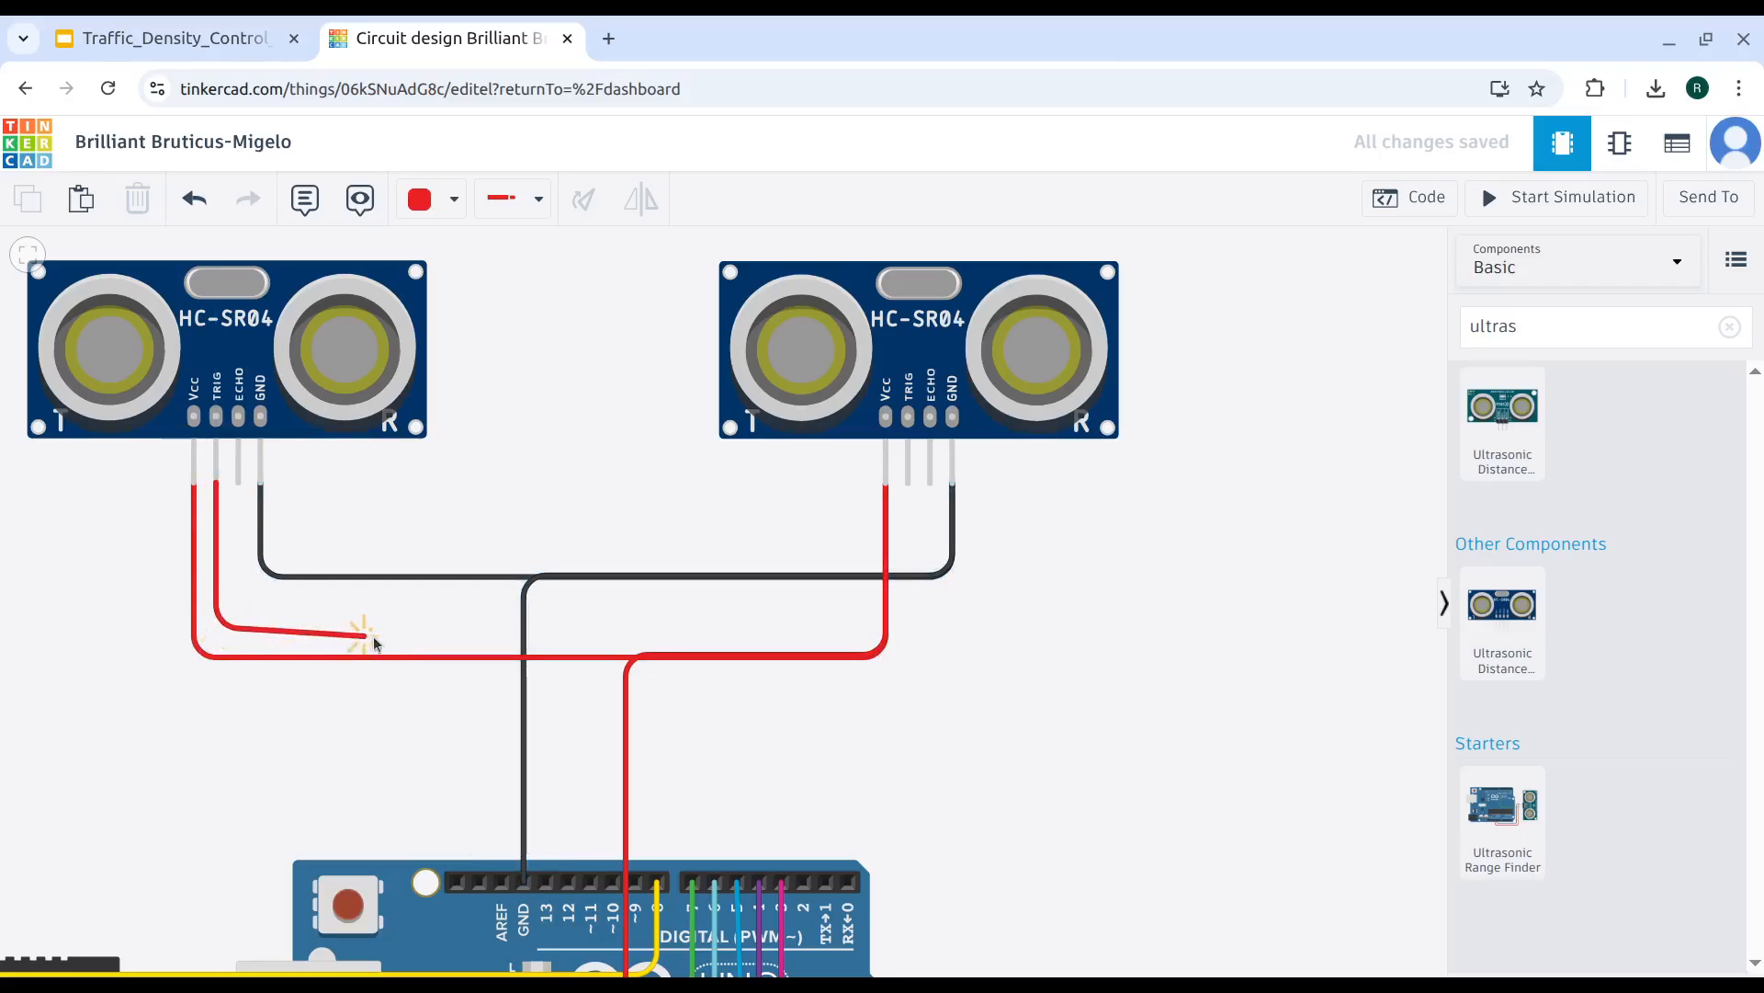
{"action": "left_click", "coordinate": [475, 628]}
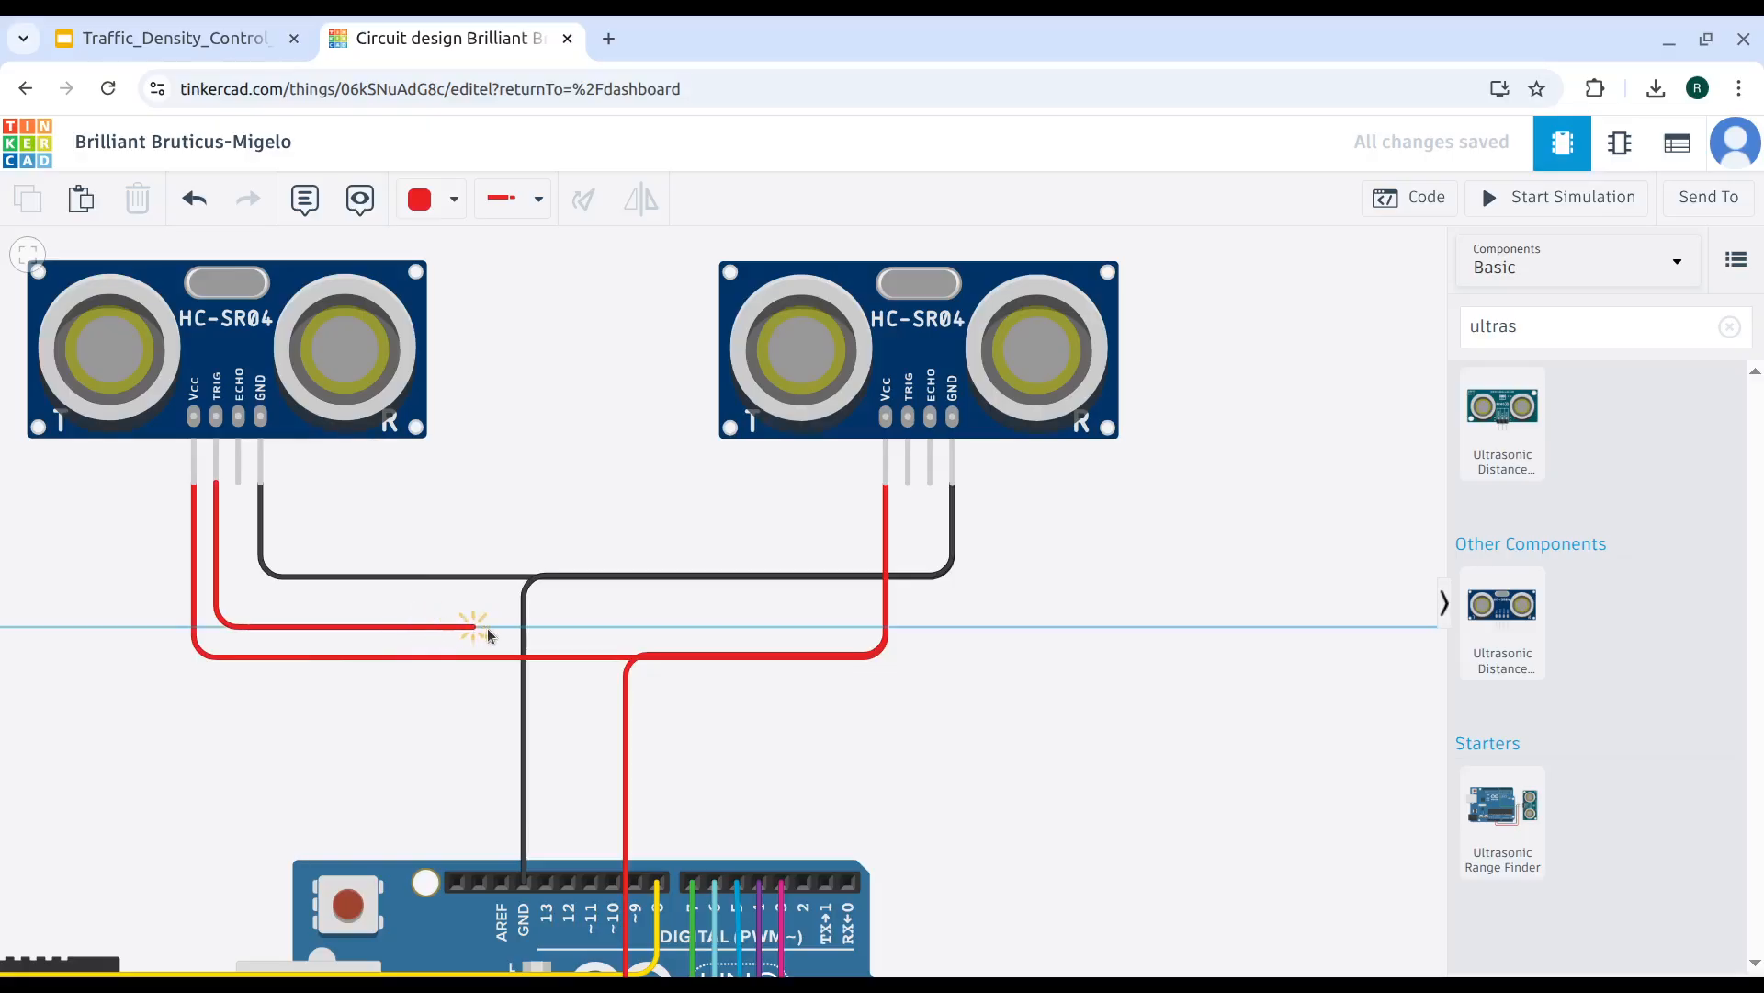
{"action": "left_click", "coordinate": [544, 629]}
{"action": "left_click", "coordinate": [565, 882]}
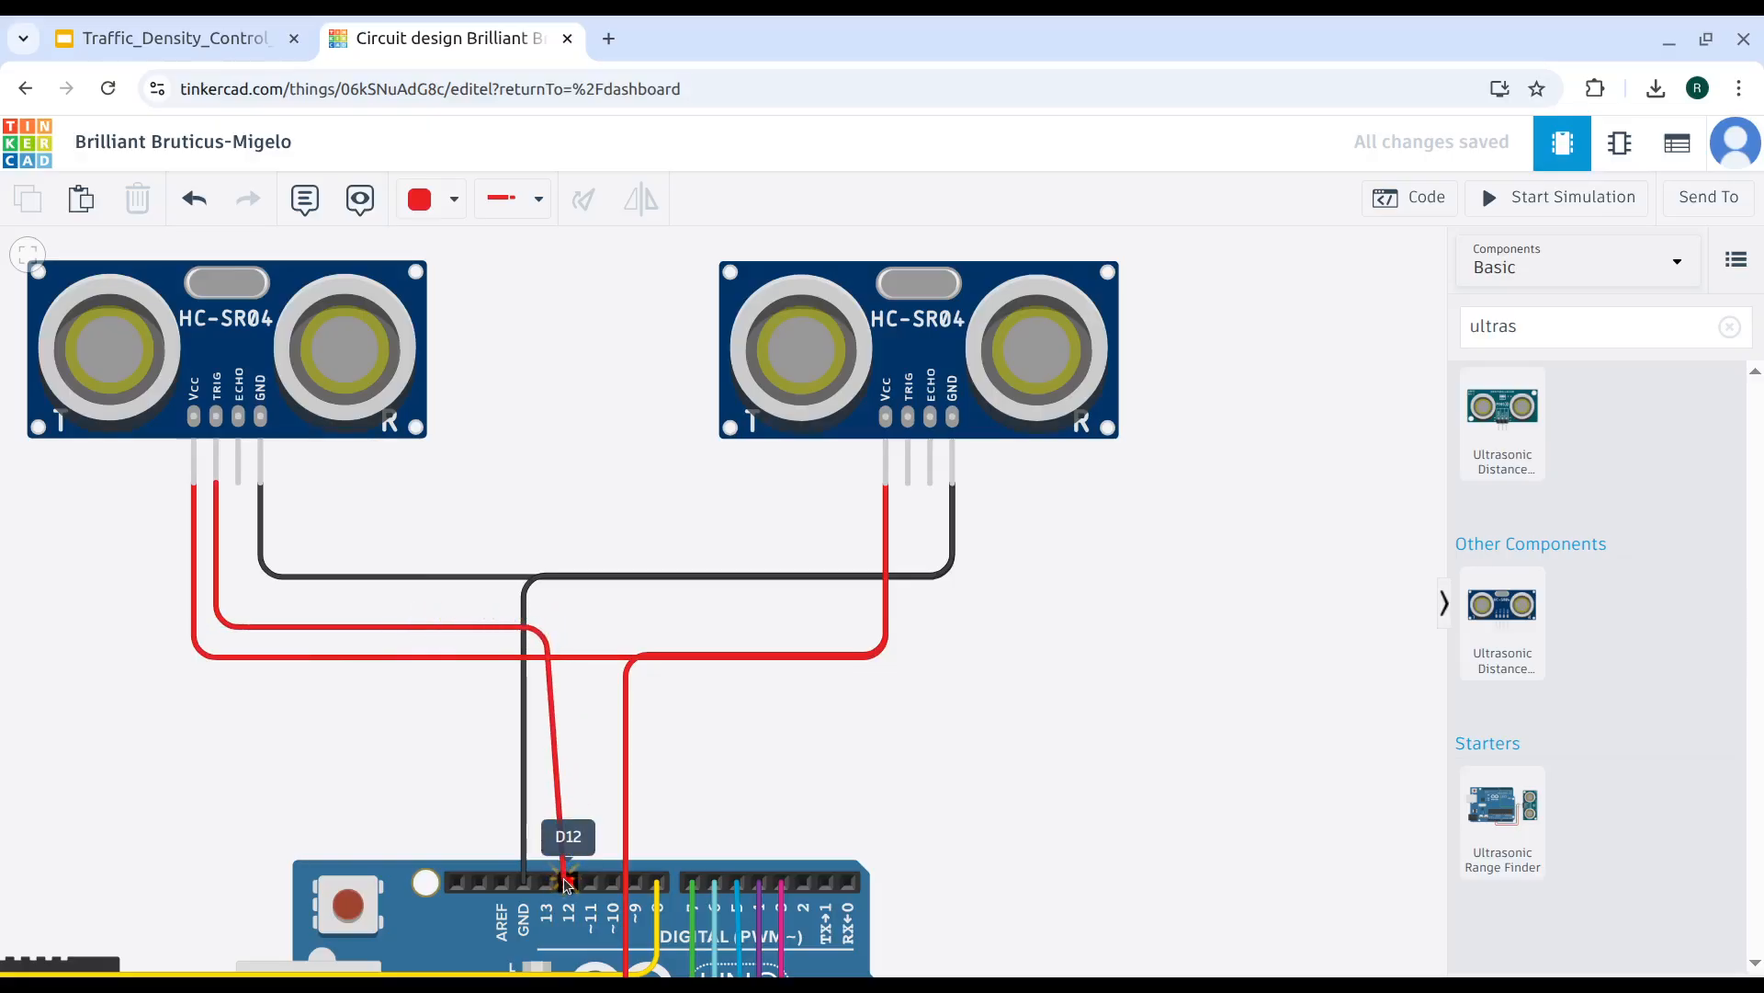
{"action": "left_click_drag", "start_coordinate": [544, 627], "coordinate": [563, 628]}
{"action": "left_click", "coordinate": [453, 200]}
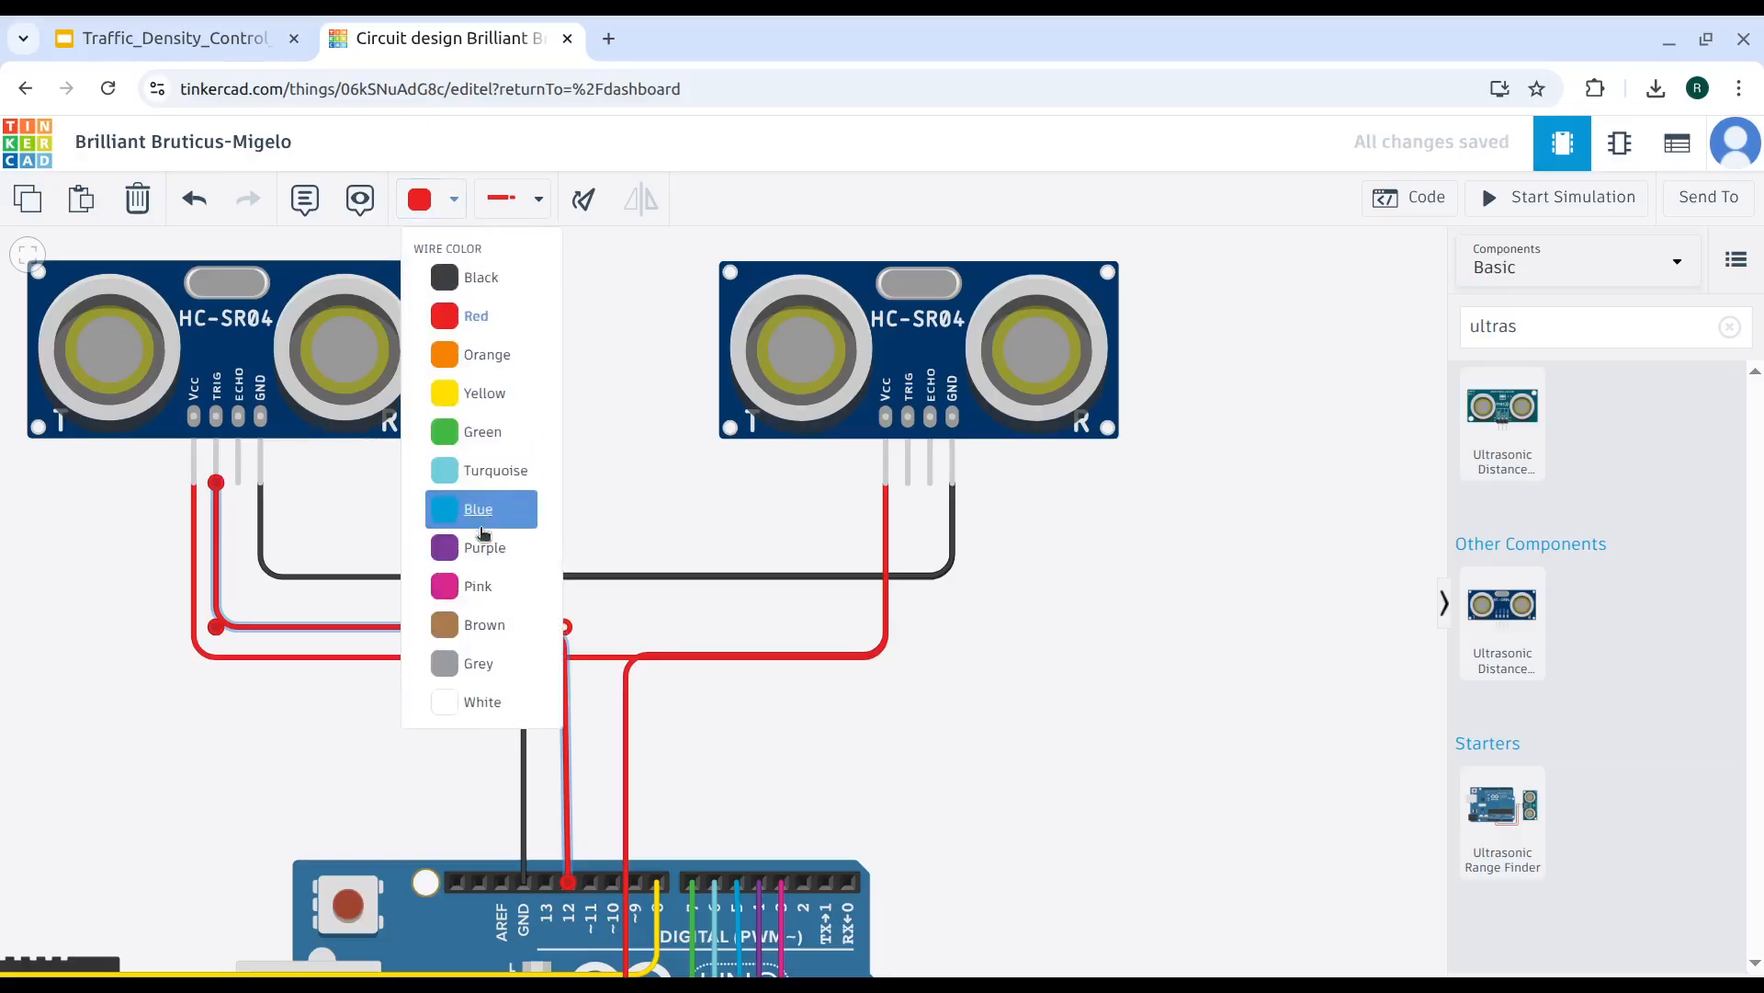
{"action": "left_click", "coordinate": [473, 628]}
{"action": "left_click", "coordinate": [143, 574]}
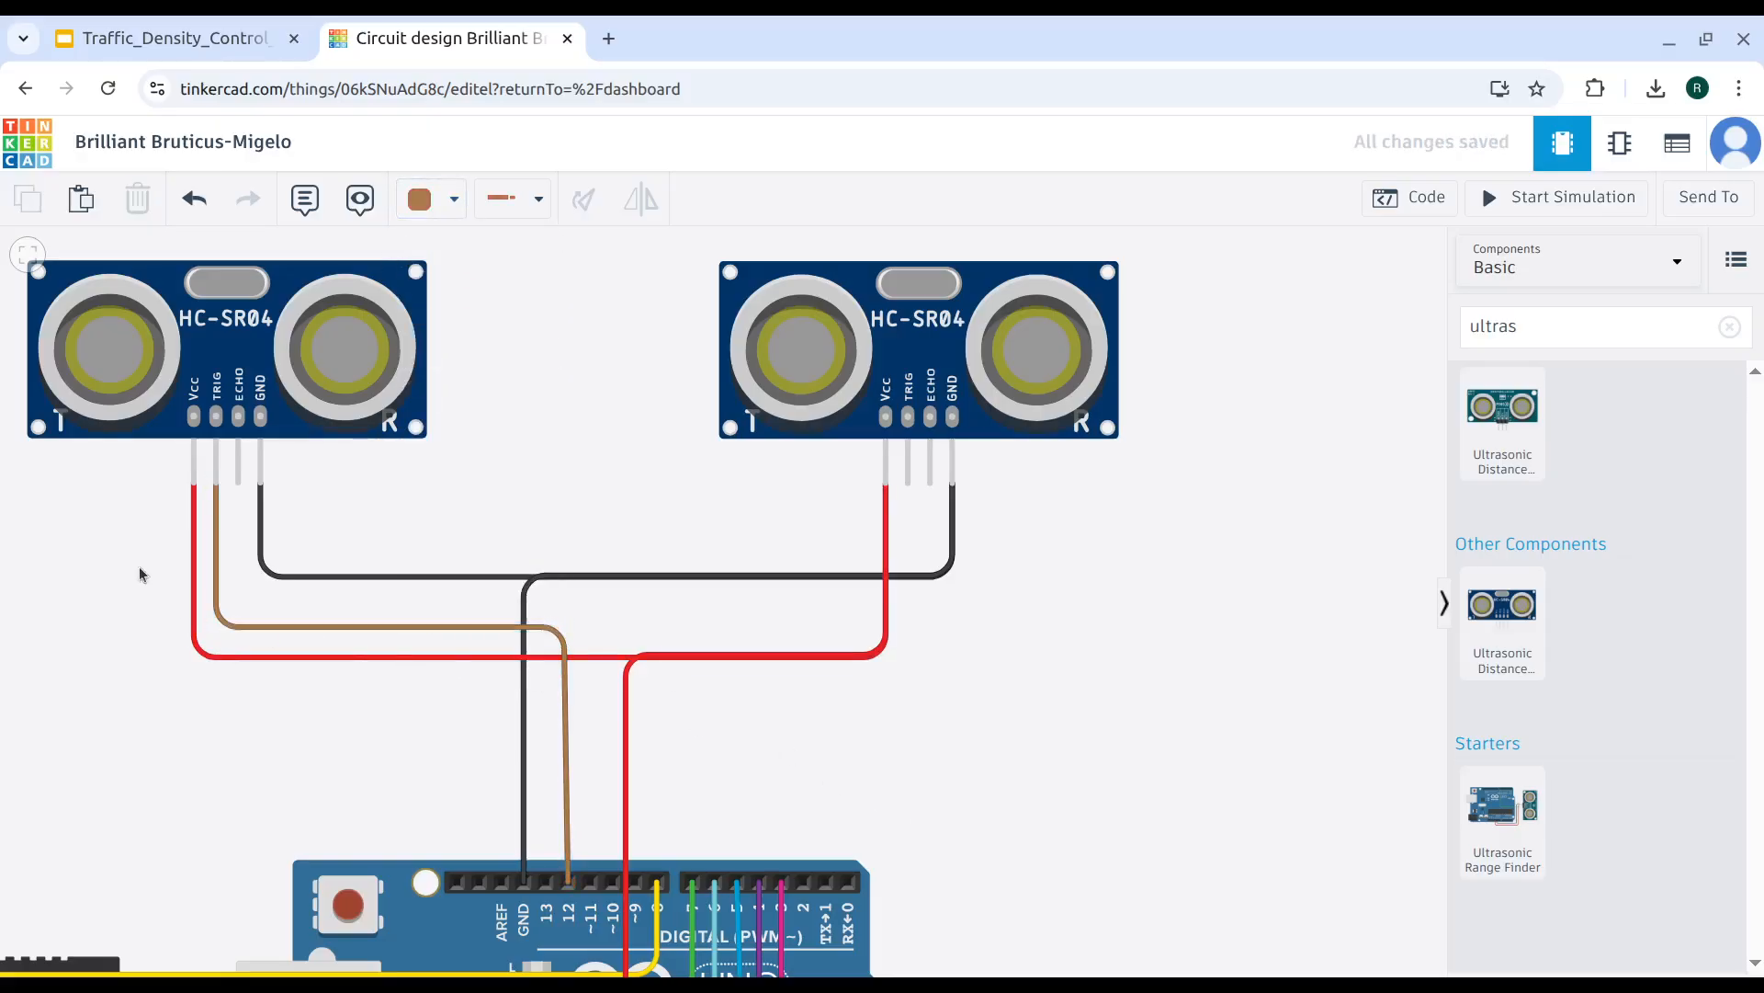
Wire the left HC-SR04's ECHO pin to Arduino pin 11, straighten its bends between the black and brown wires, and colour it pink.
{"action": "left_click", "coordinate": [237, 479]}
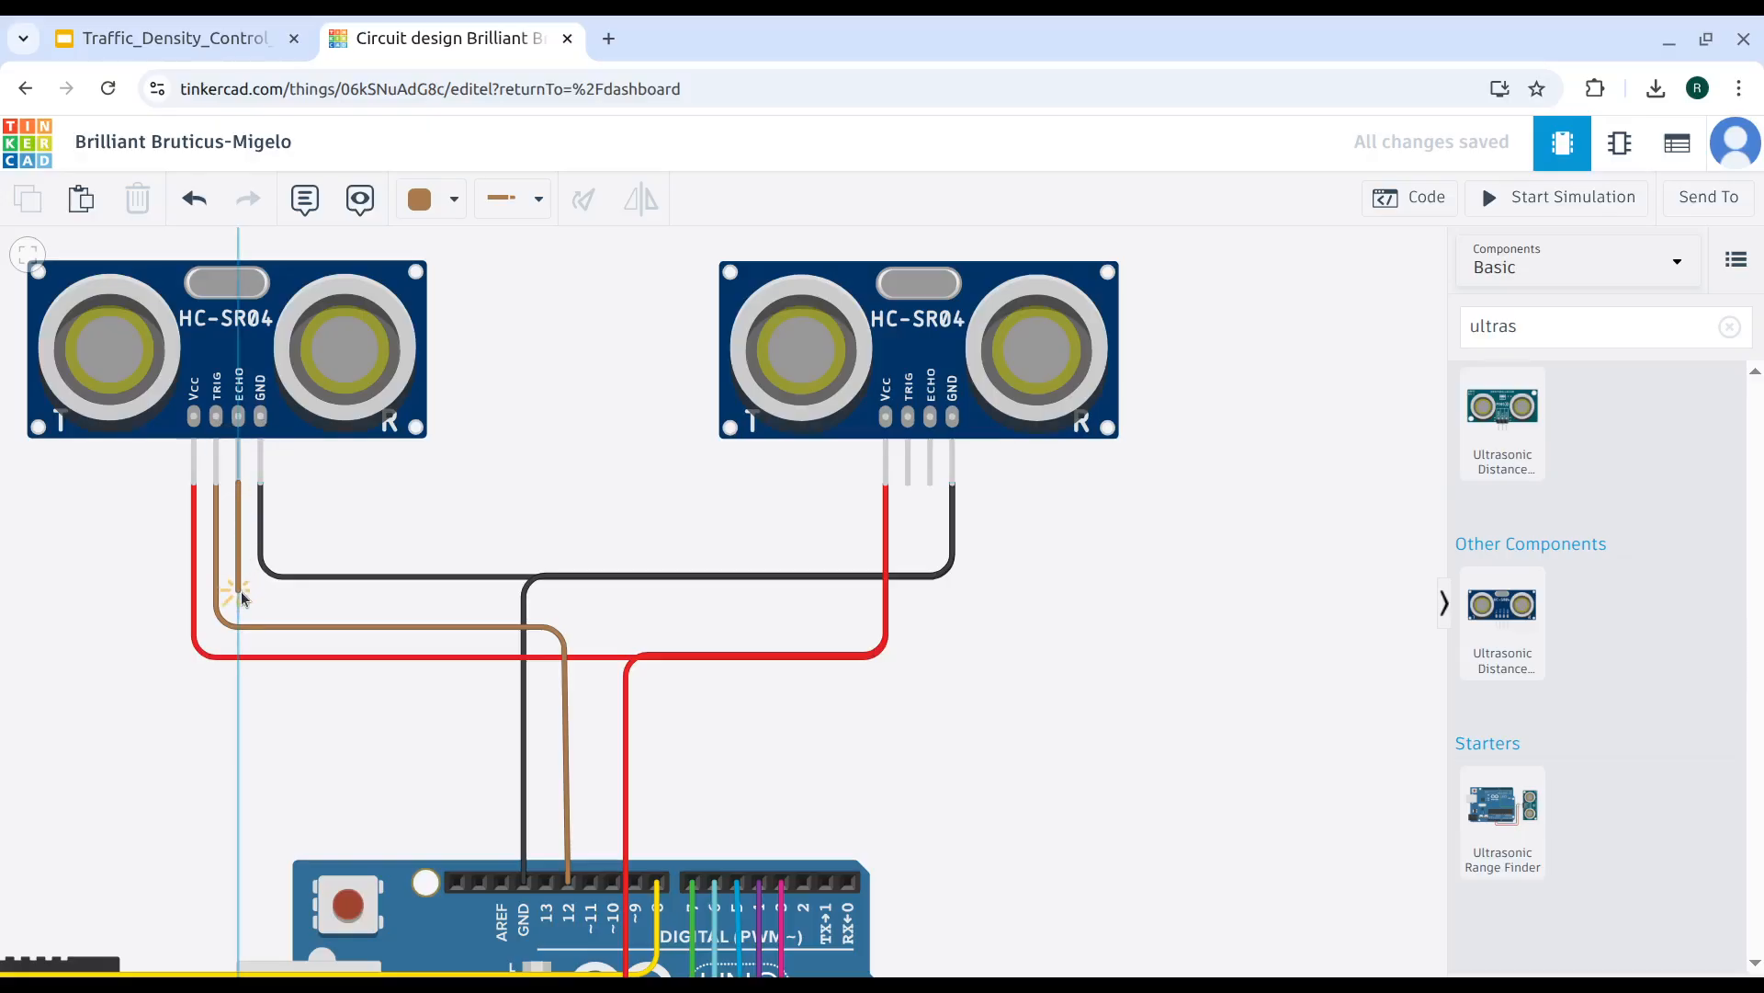
{"action": "left_click", "coordinate": [242, 597]}
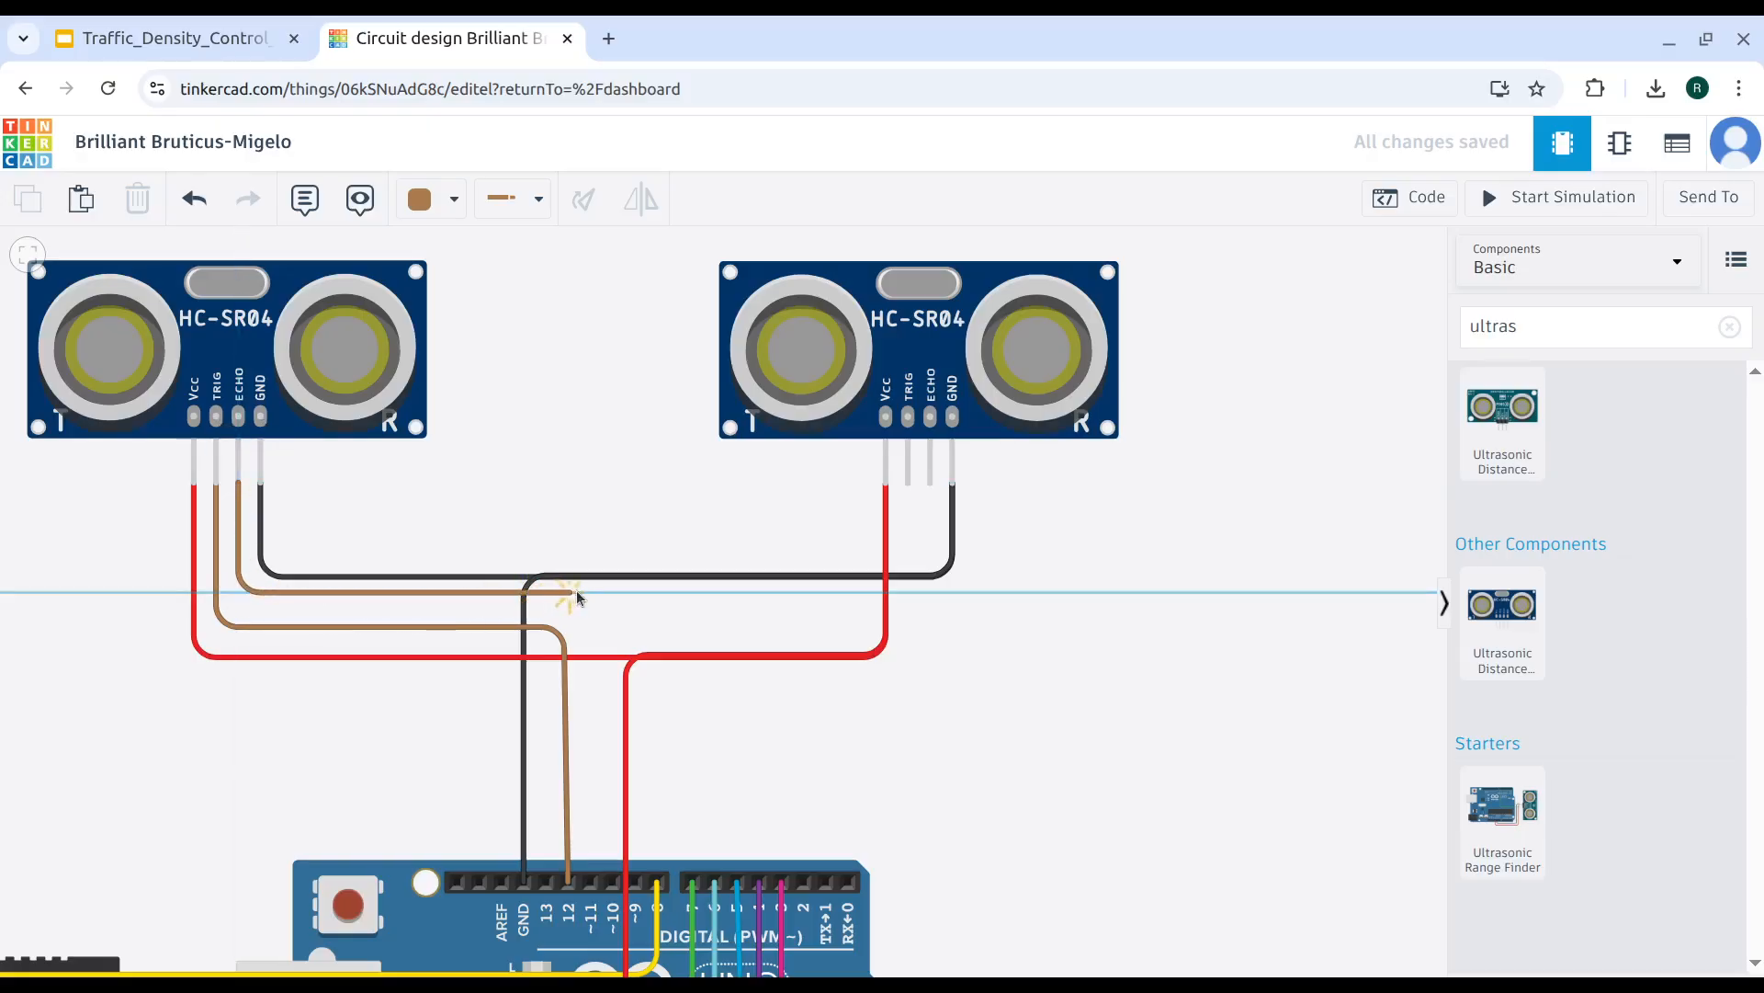
{"action": "left_click", "coordinate": [585, 597]}
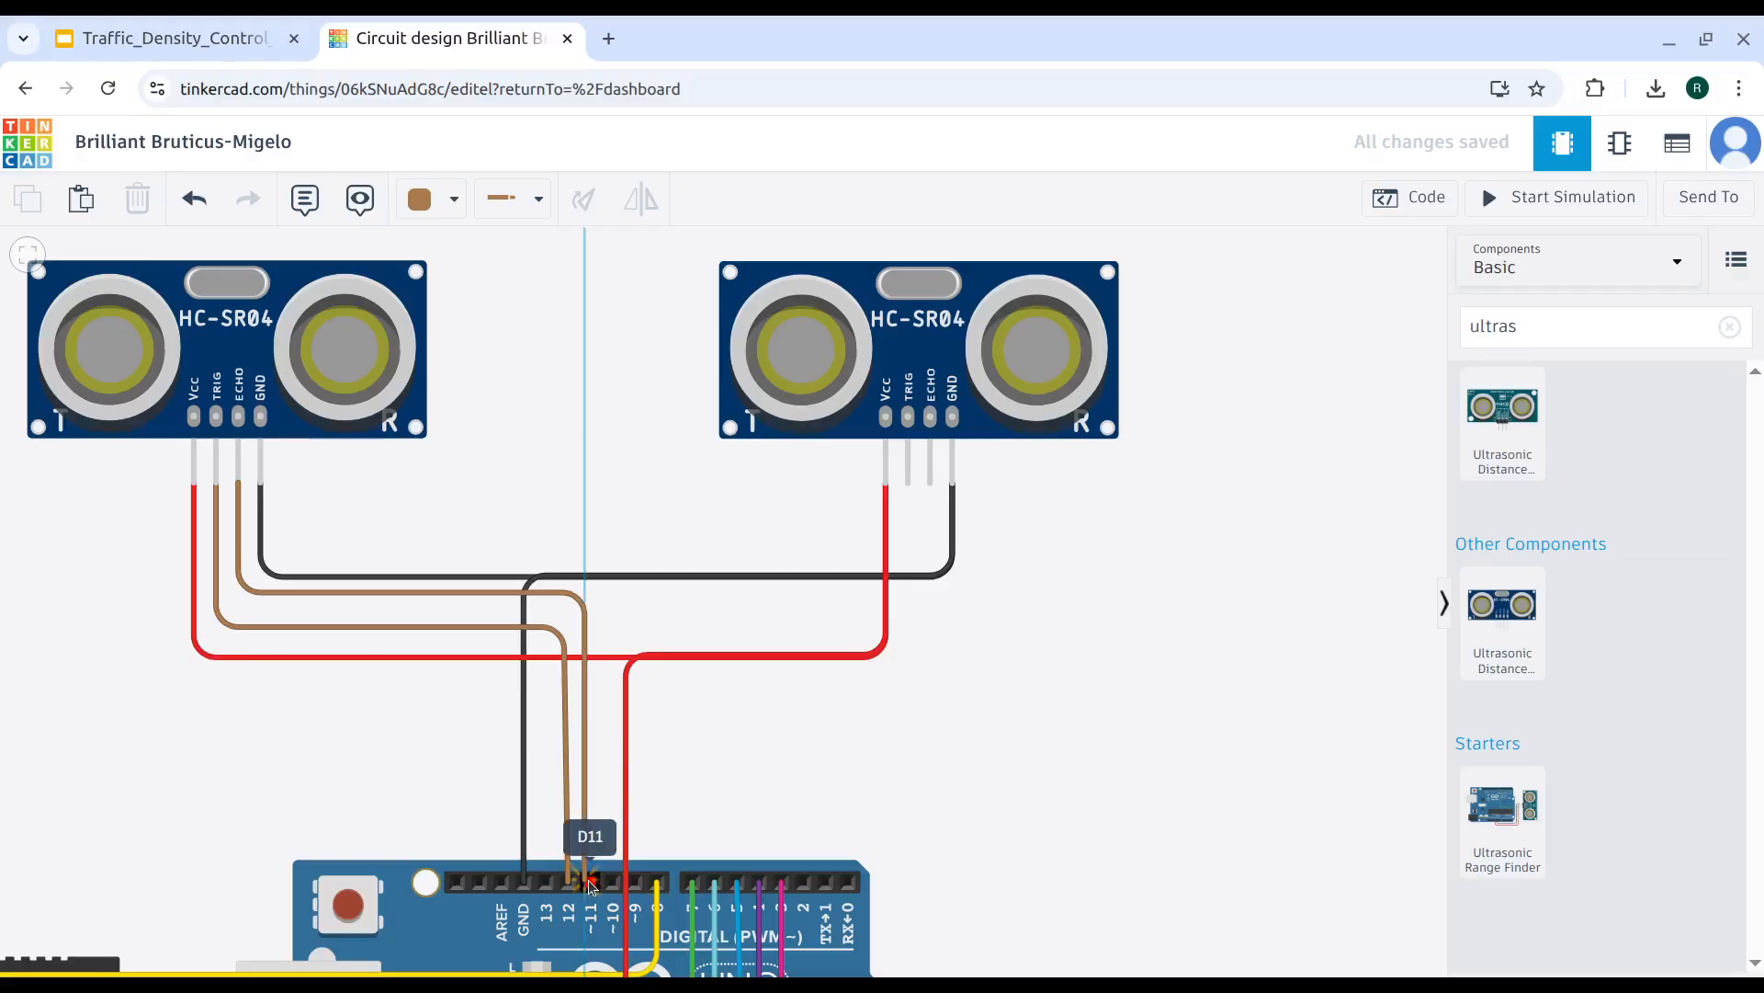
{"action": "left_click", "coordinate": [591, 885]}
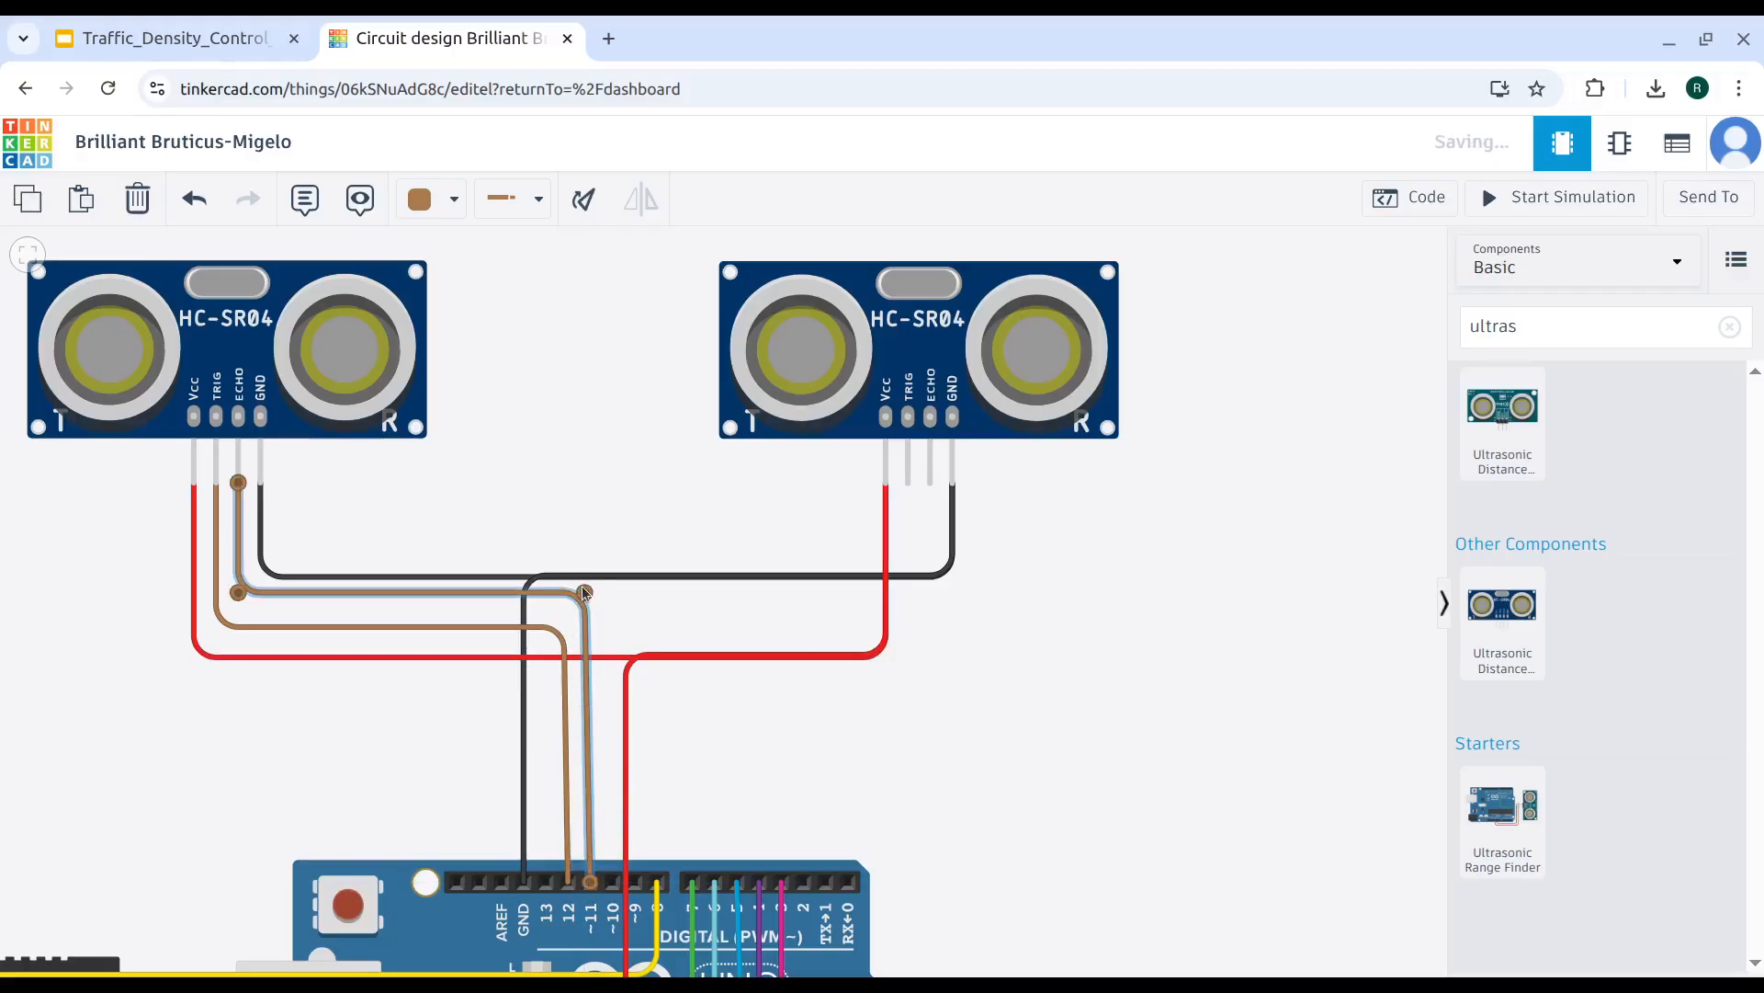
{"action": "left_click_drag", "start_coordinate": [586, 593], "coordinate": [590, 602]}
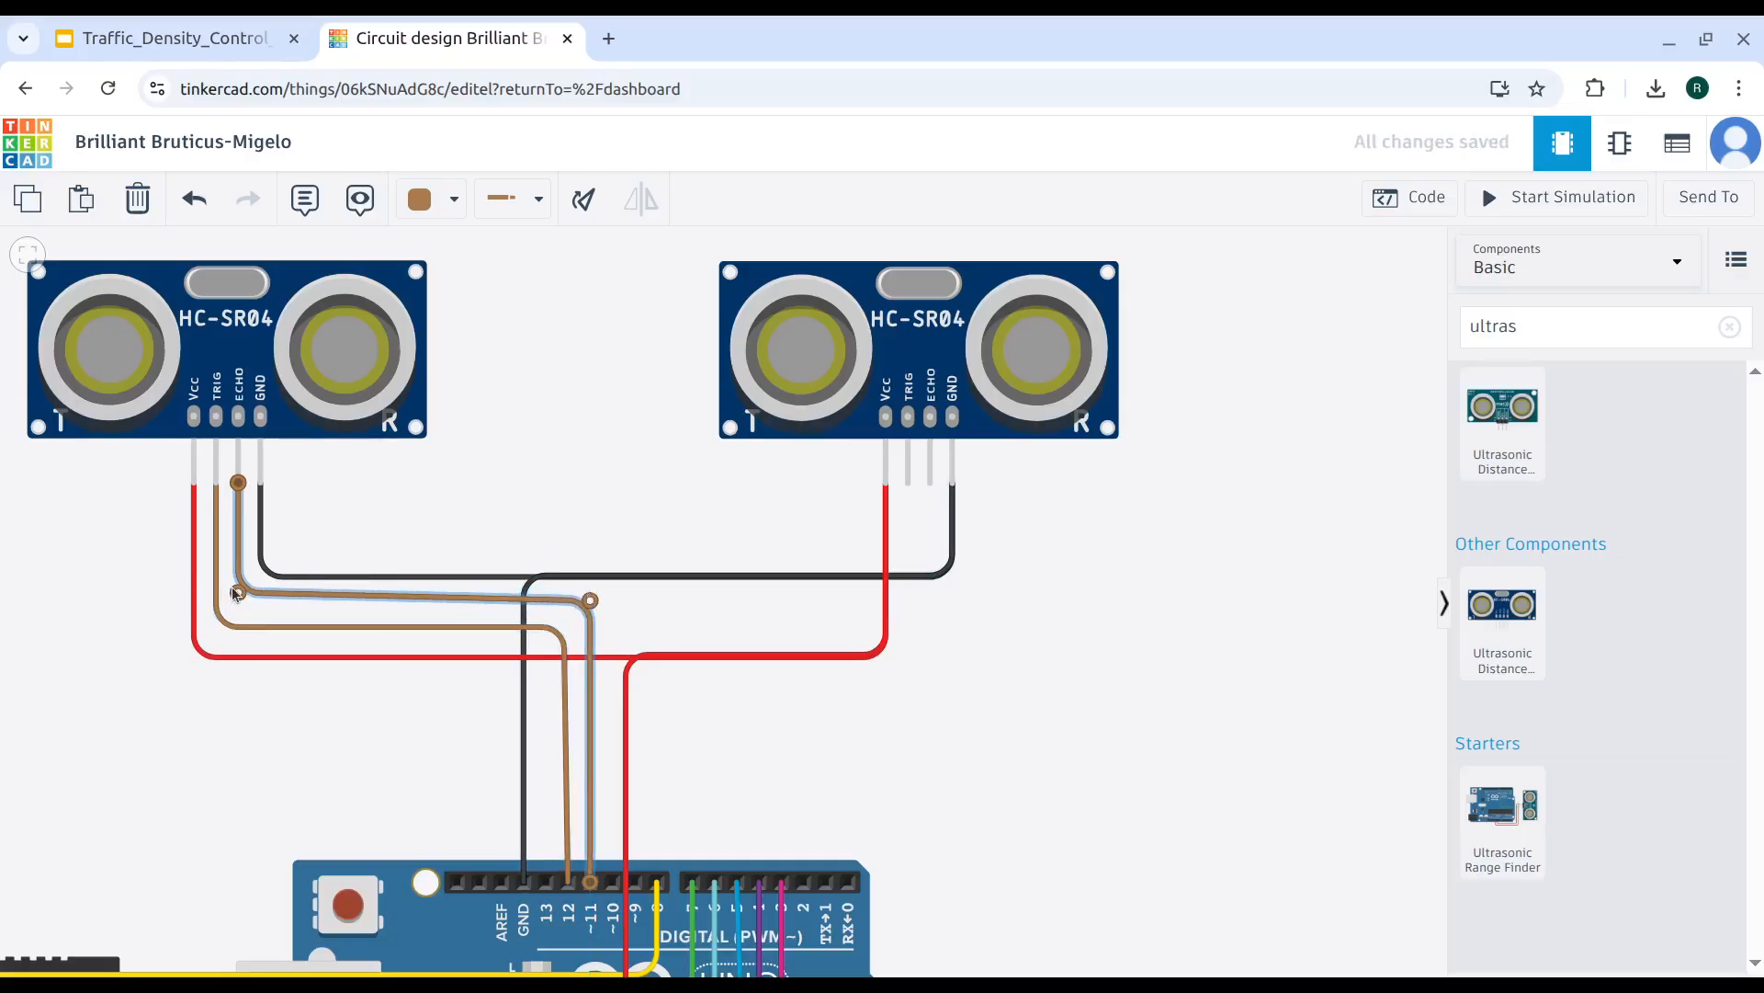
{"action": "left_click_drag", "start_coordinate": [238, 593], "coordinate": [238, 601]}
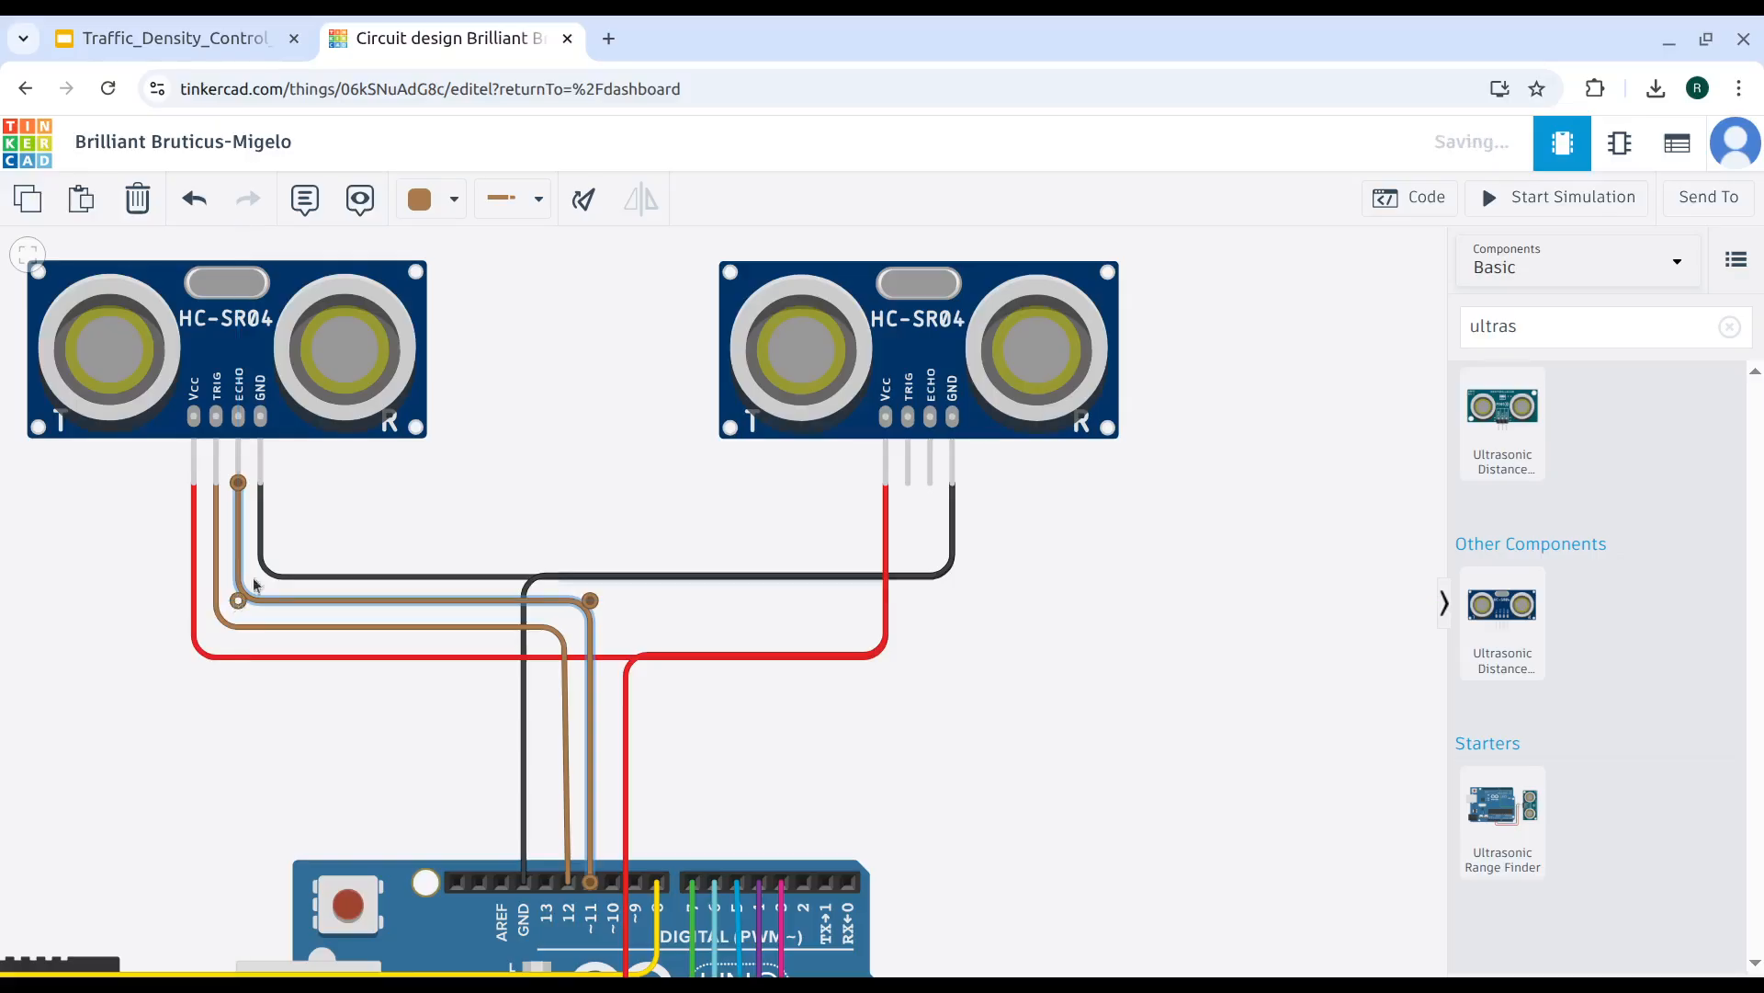
{"action": "left_click", "coordinate": [443, 201]}
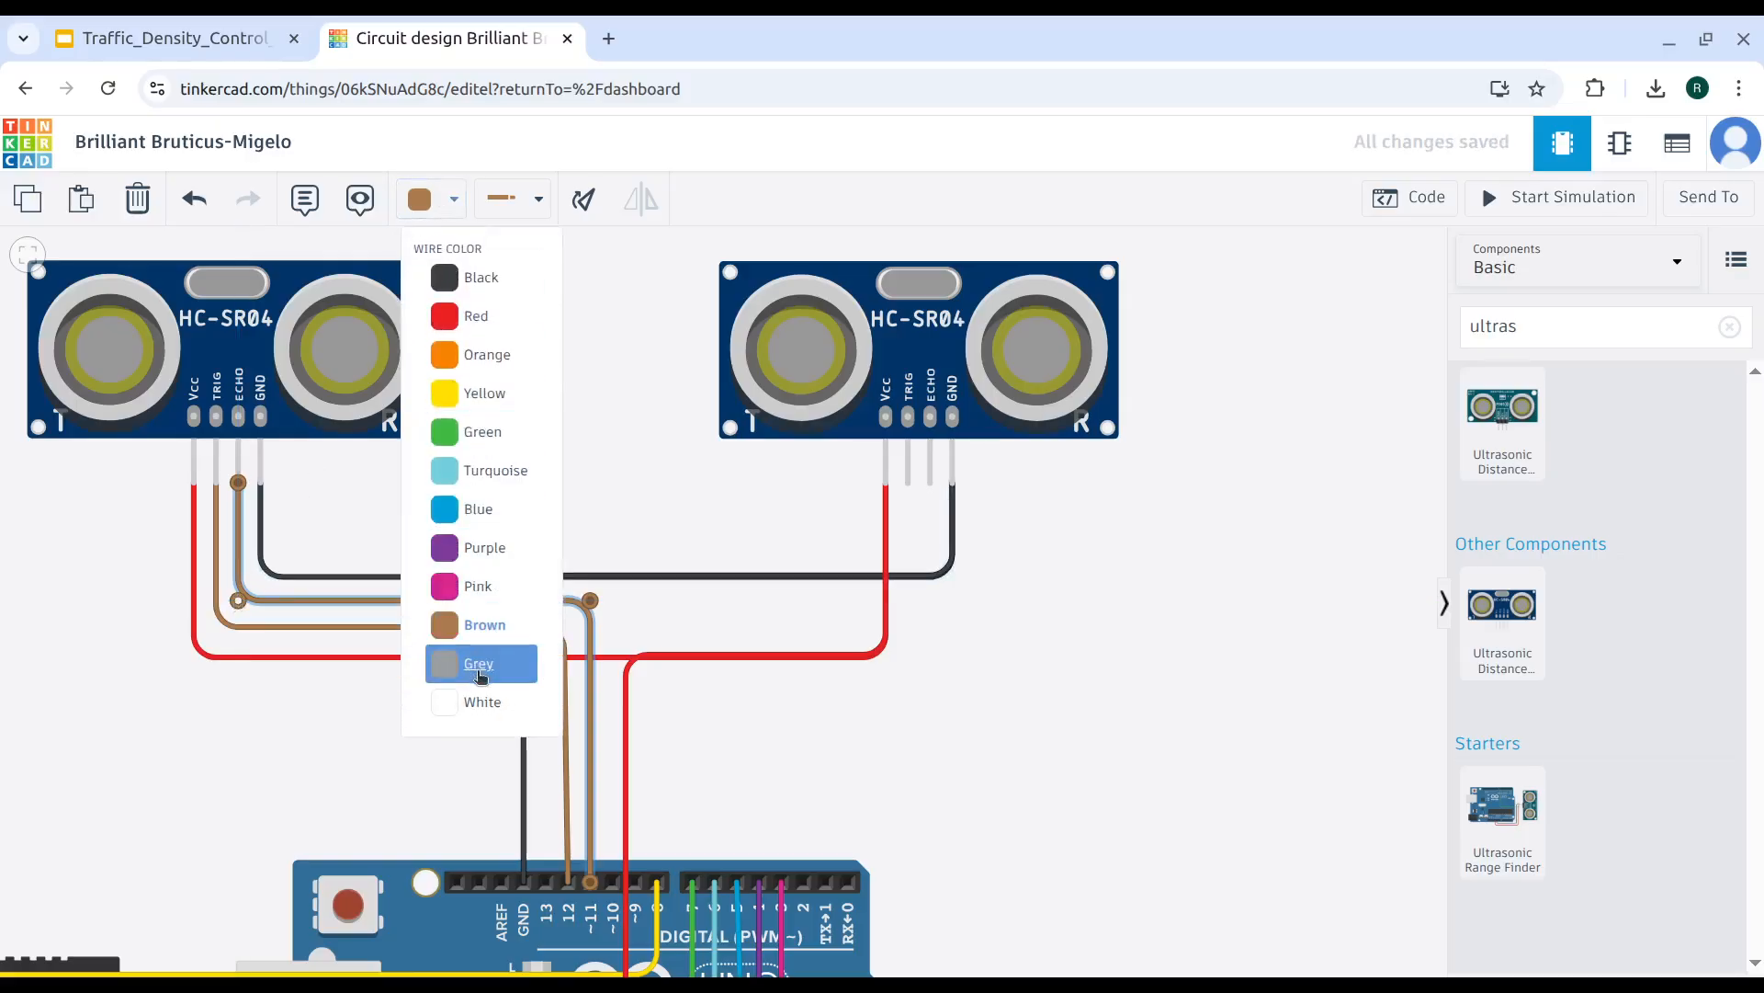
{"action": "left_click", "coordinate": [474, 585]}
{"action": "left_click", "coordinate": [554, 474]}
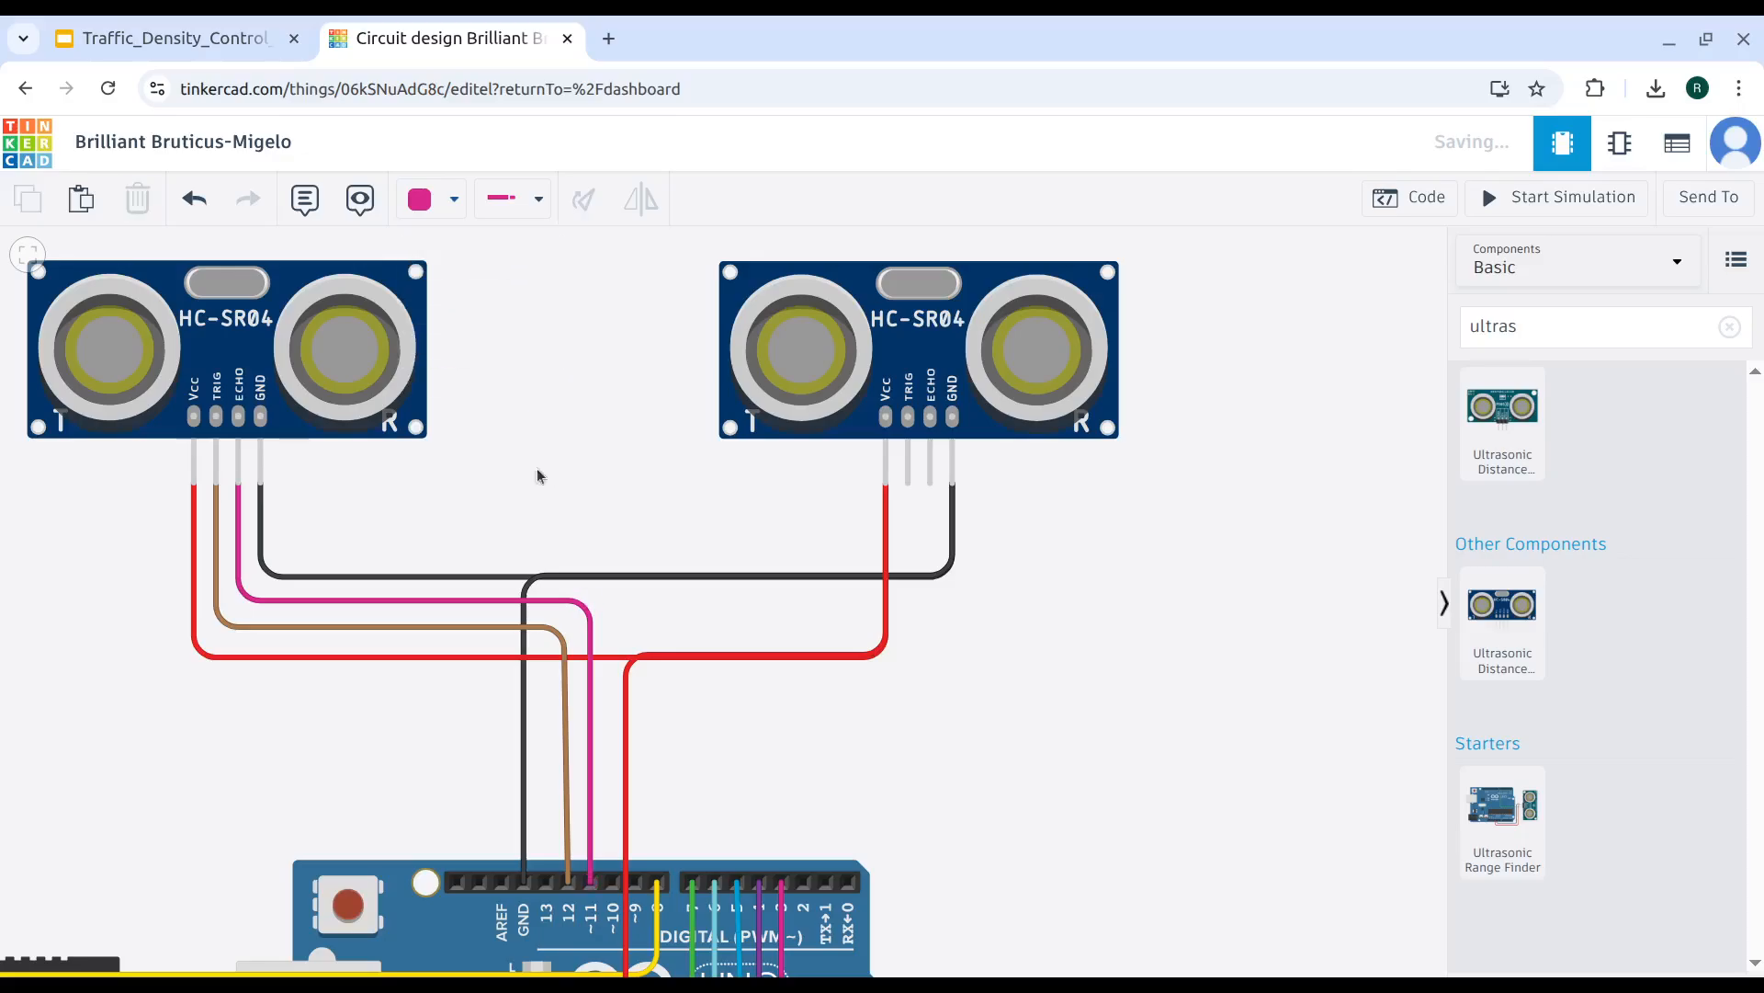
Wire the right HC-SR04's TRIG pin to Arduino pin 10 with squared-up bends and colour the wire orange.
{"action": "left_click", "coordinate": [908, 478]}
{"action": "left_click", "coordinate": [908, 606]}
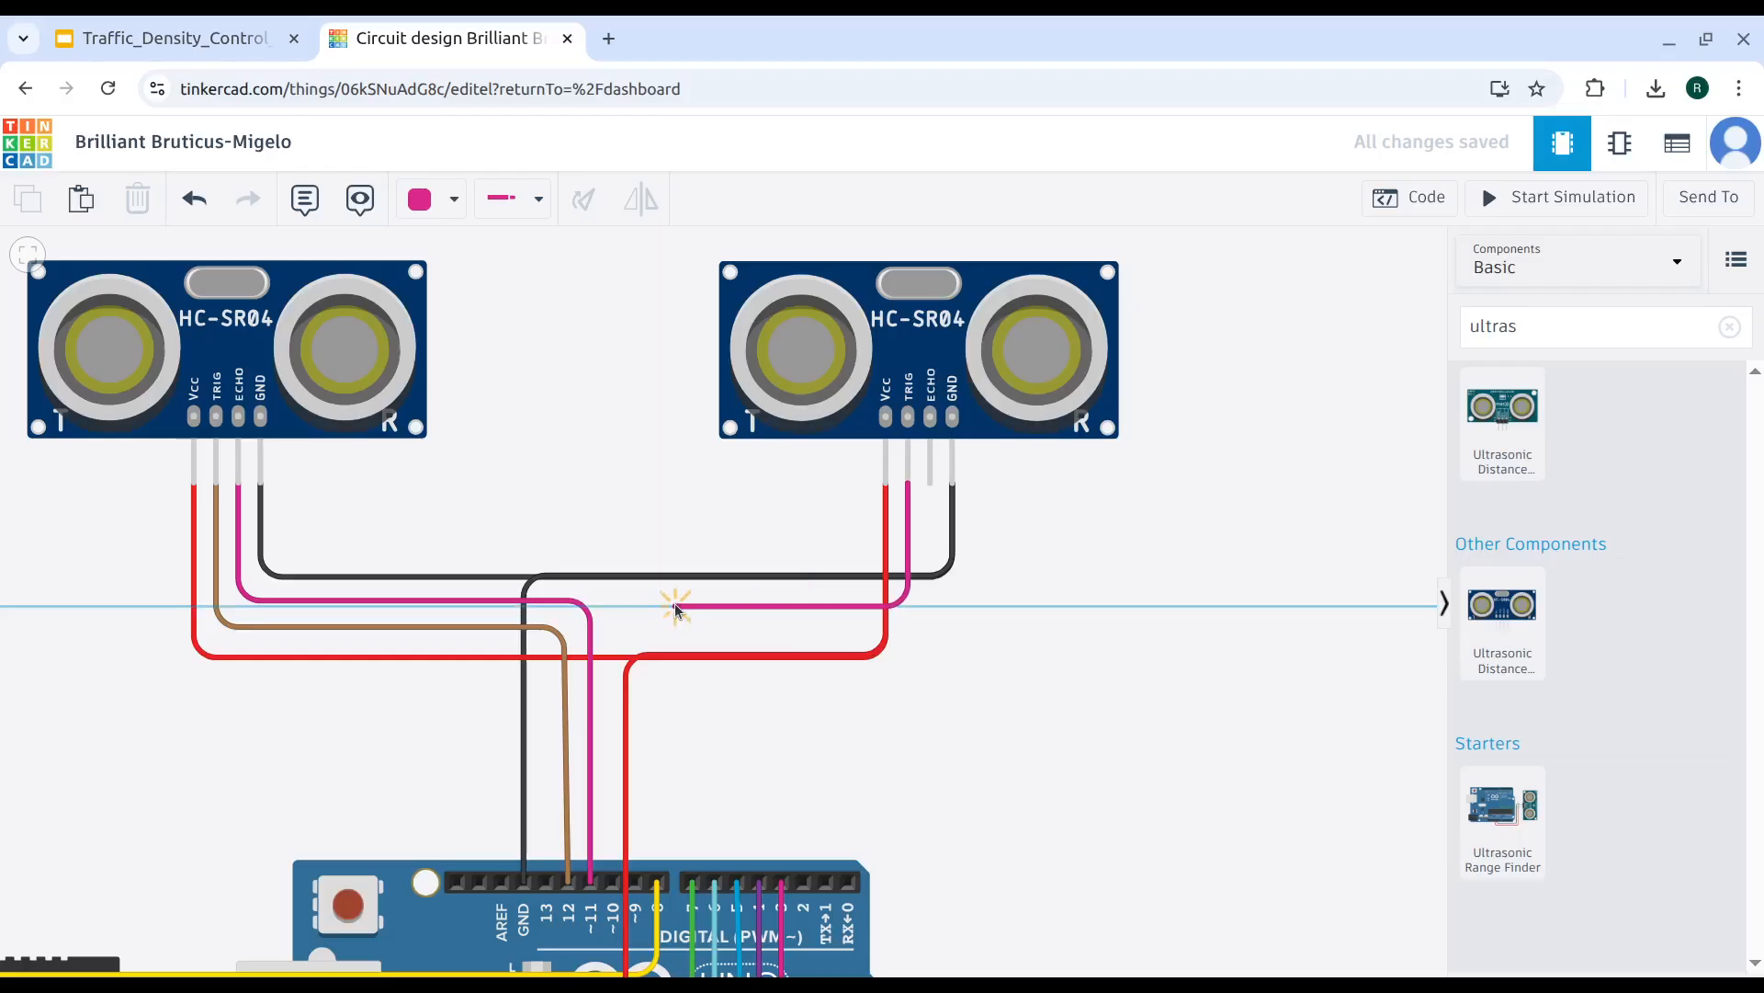
{"action": "left_click", "coordinate": [625, 606]}
{"action": "left_click", "coordinate": [612, 882]}
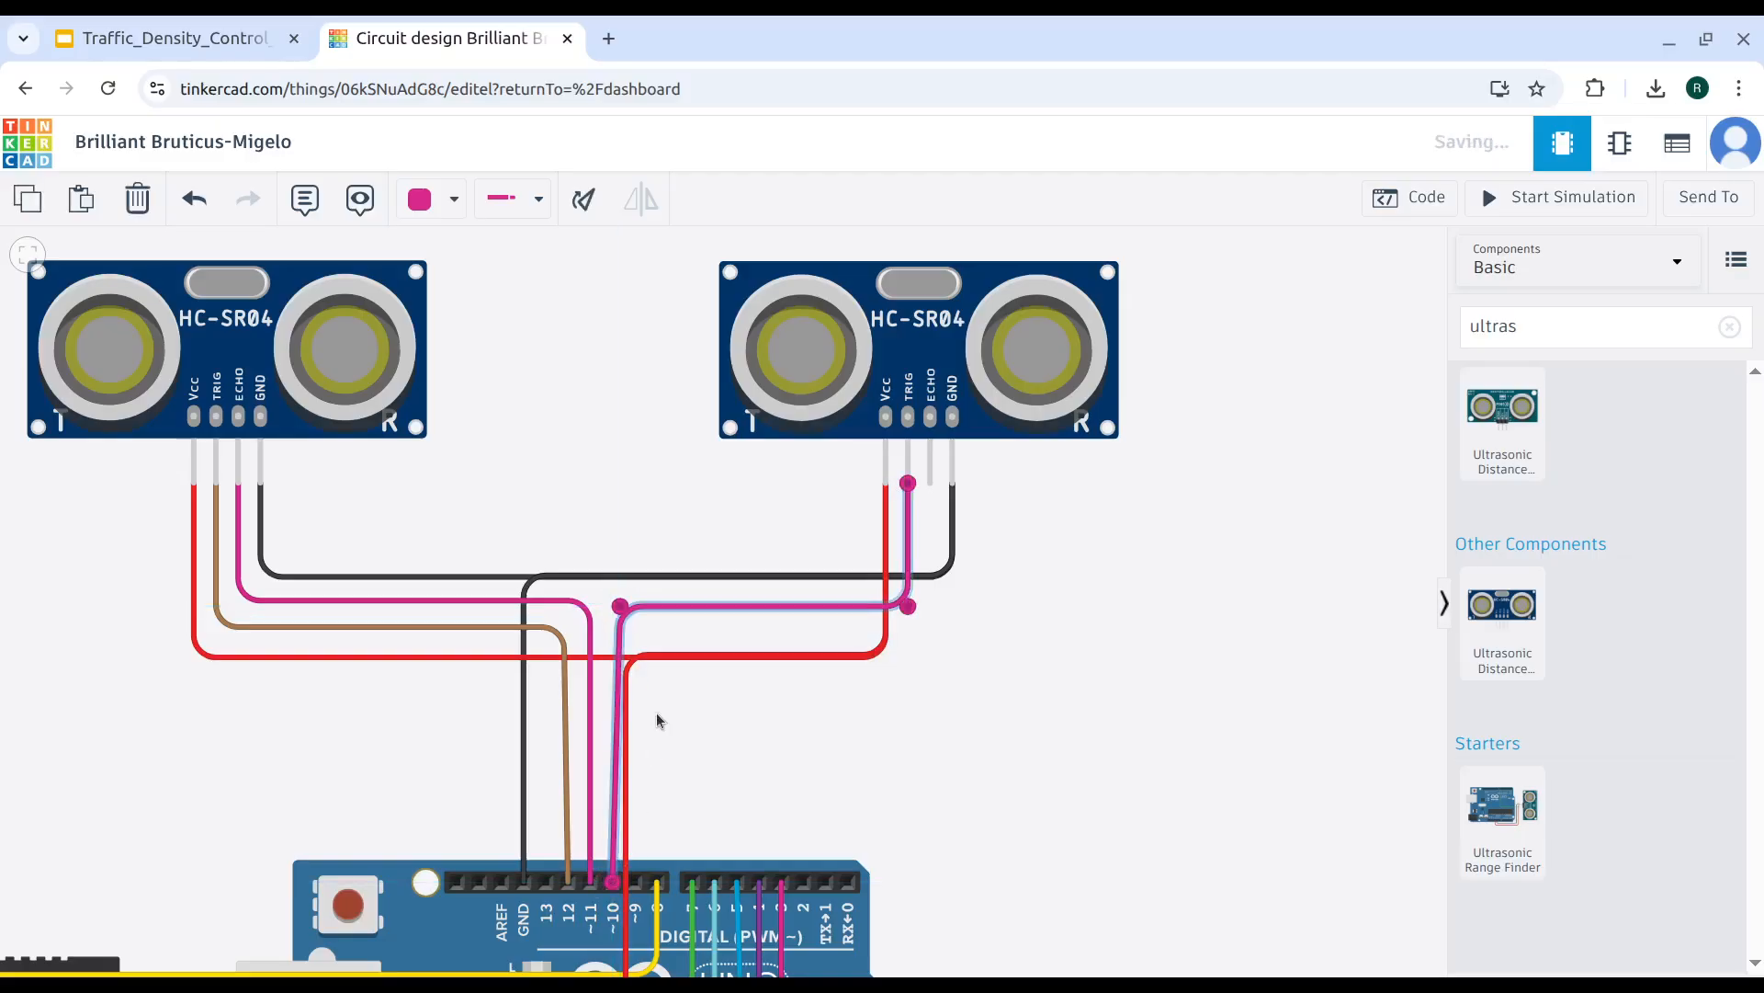
{"action": "left_click_drag", "start_coordinate": [620, 607], "coordinate": [612, 606]}
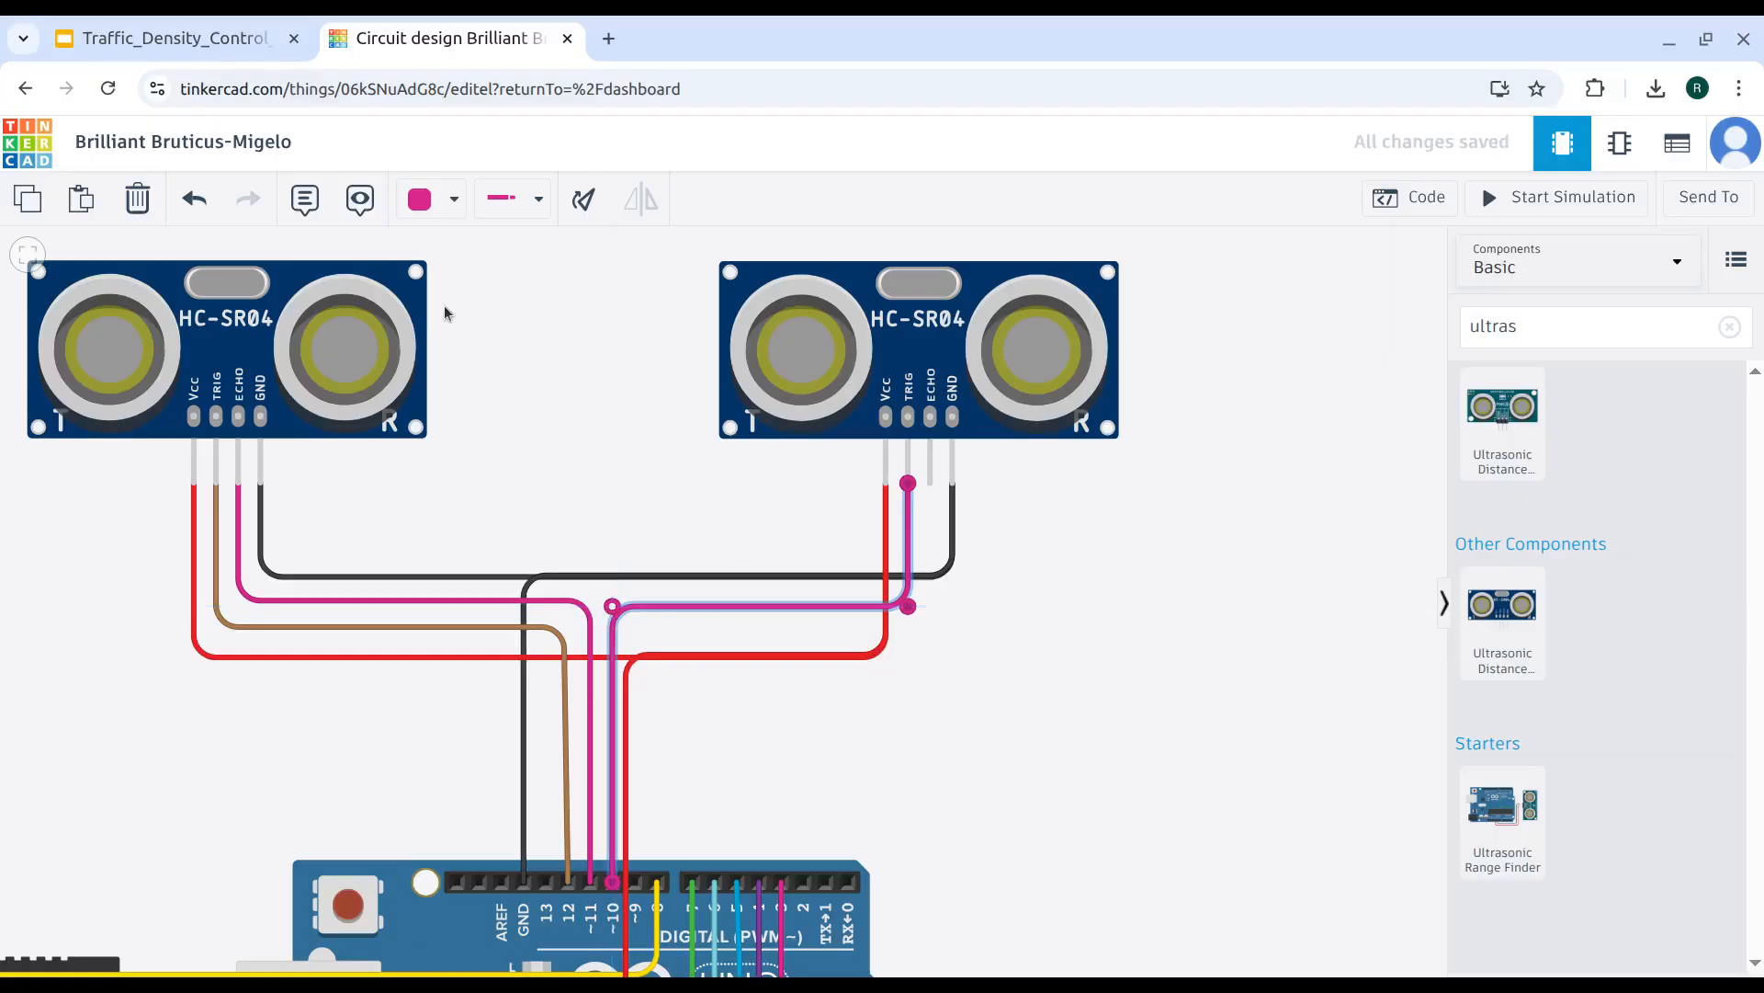
{"action": "left_click", "coordinate": [454, 198]}
{"action": "left_click", "coordinate": [478, 349]}
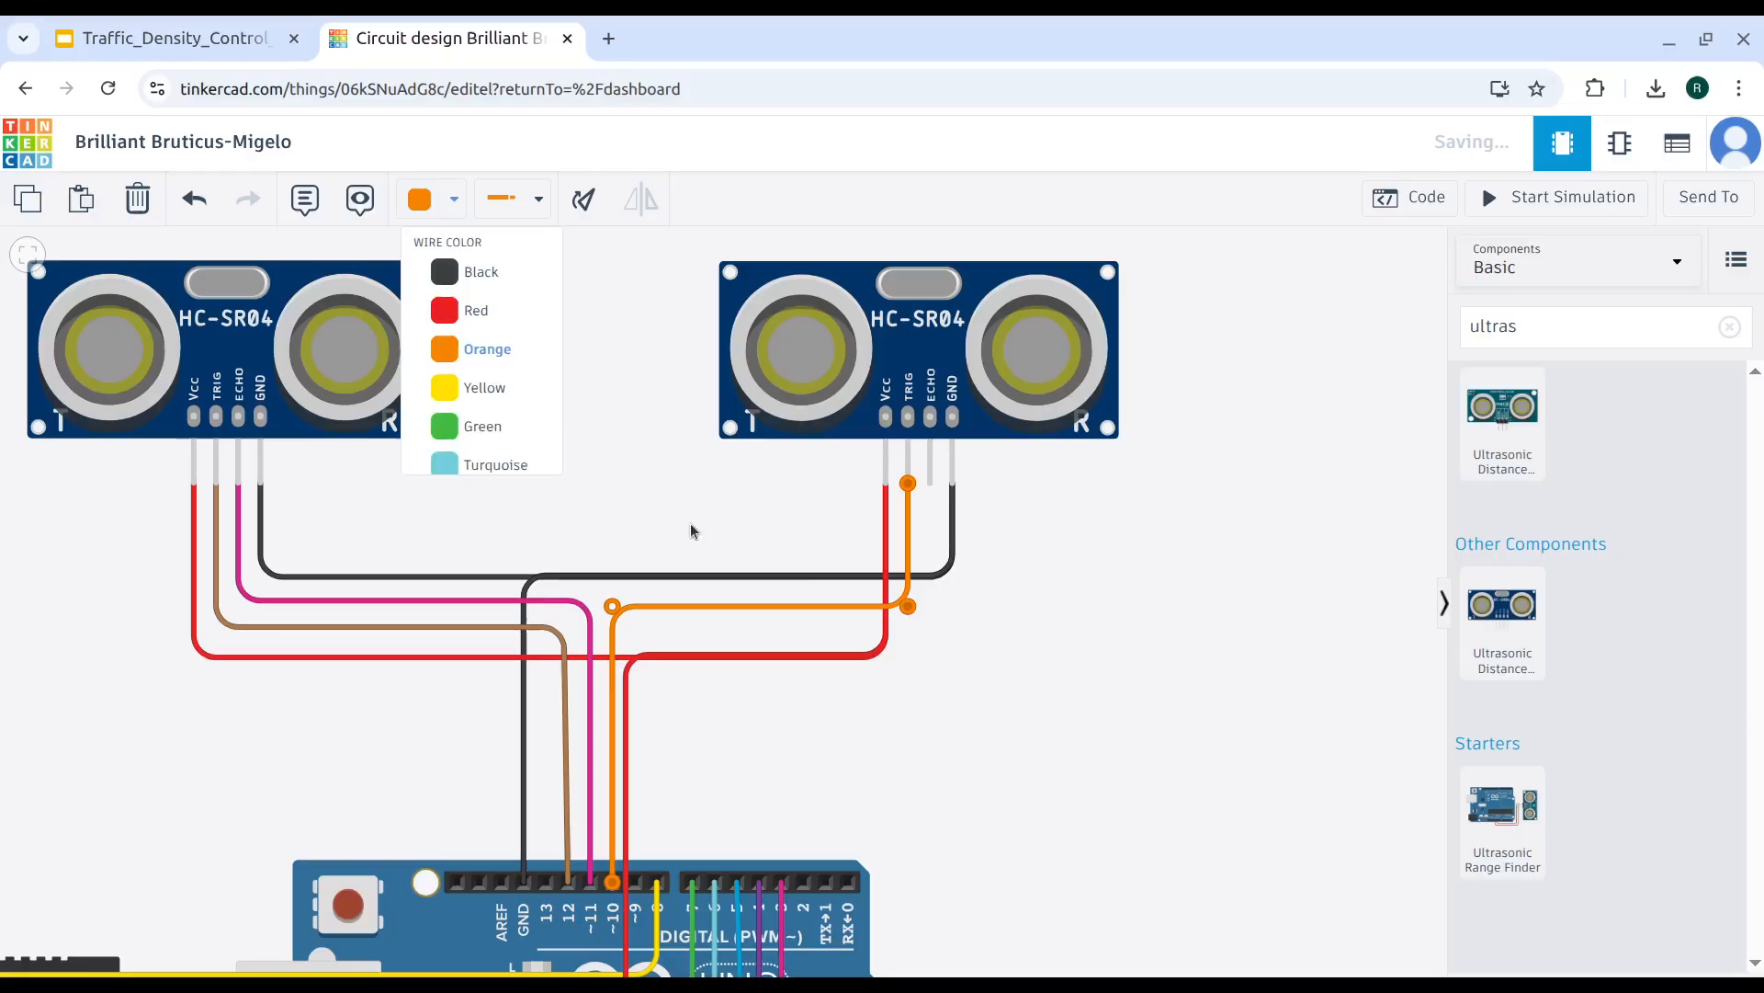
{"action": "left_click", "coordinate": [1122, 757]}
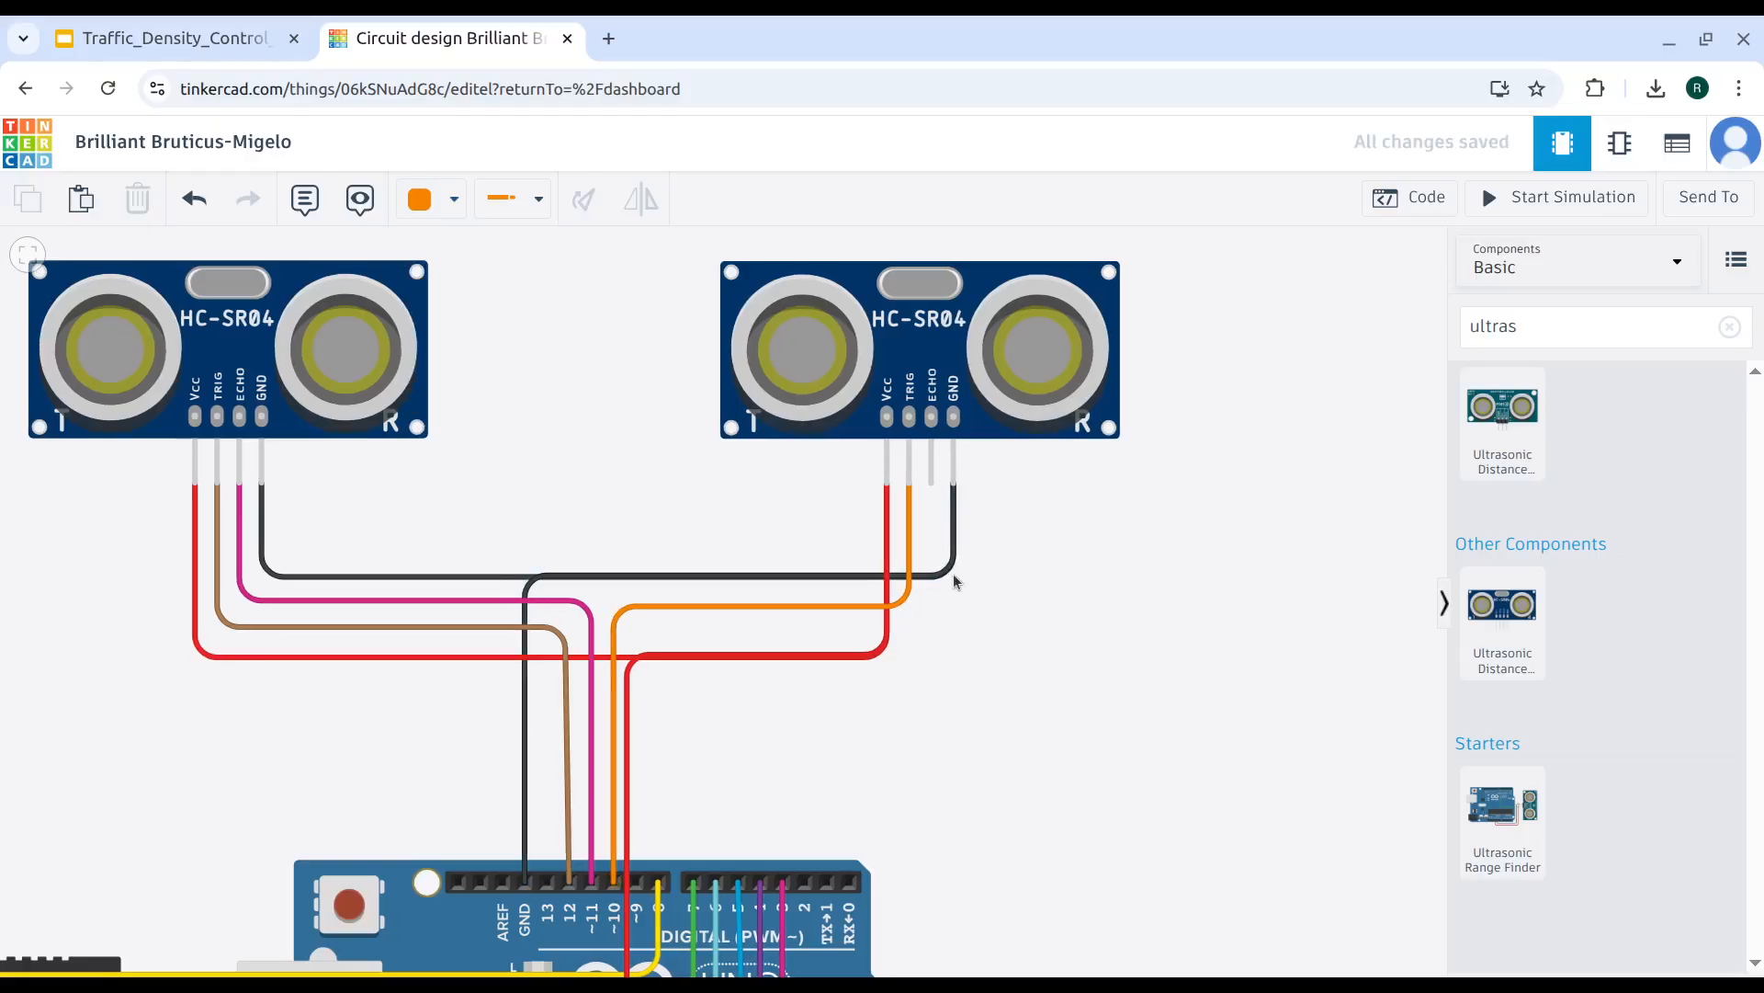
Wire the right HC-SR04's ECHO pin to Arduino pin 9 below the orange wire, square its bends and colour it green.
{"action": "left_click", "coordinate": [930, 478]}
{"action": "left_click", "coordinate": [931, 627]}
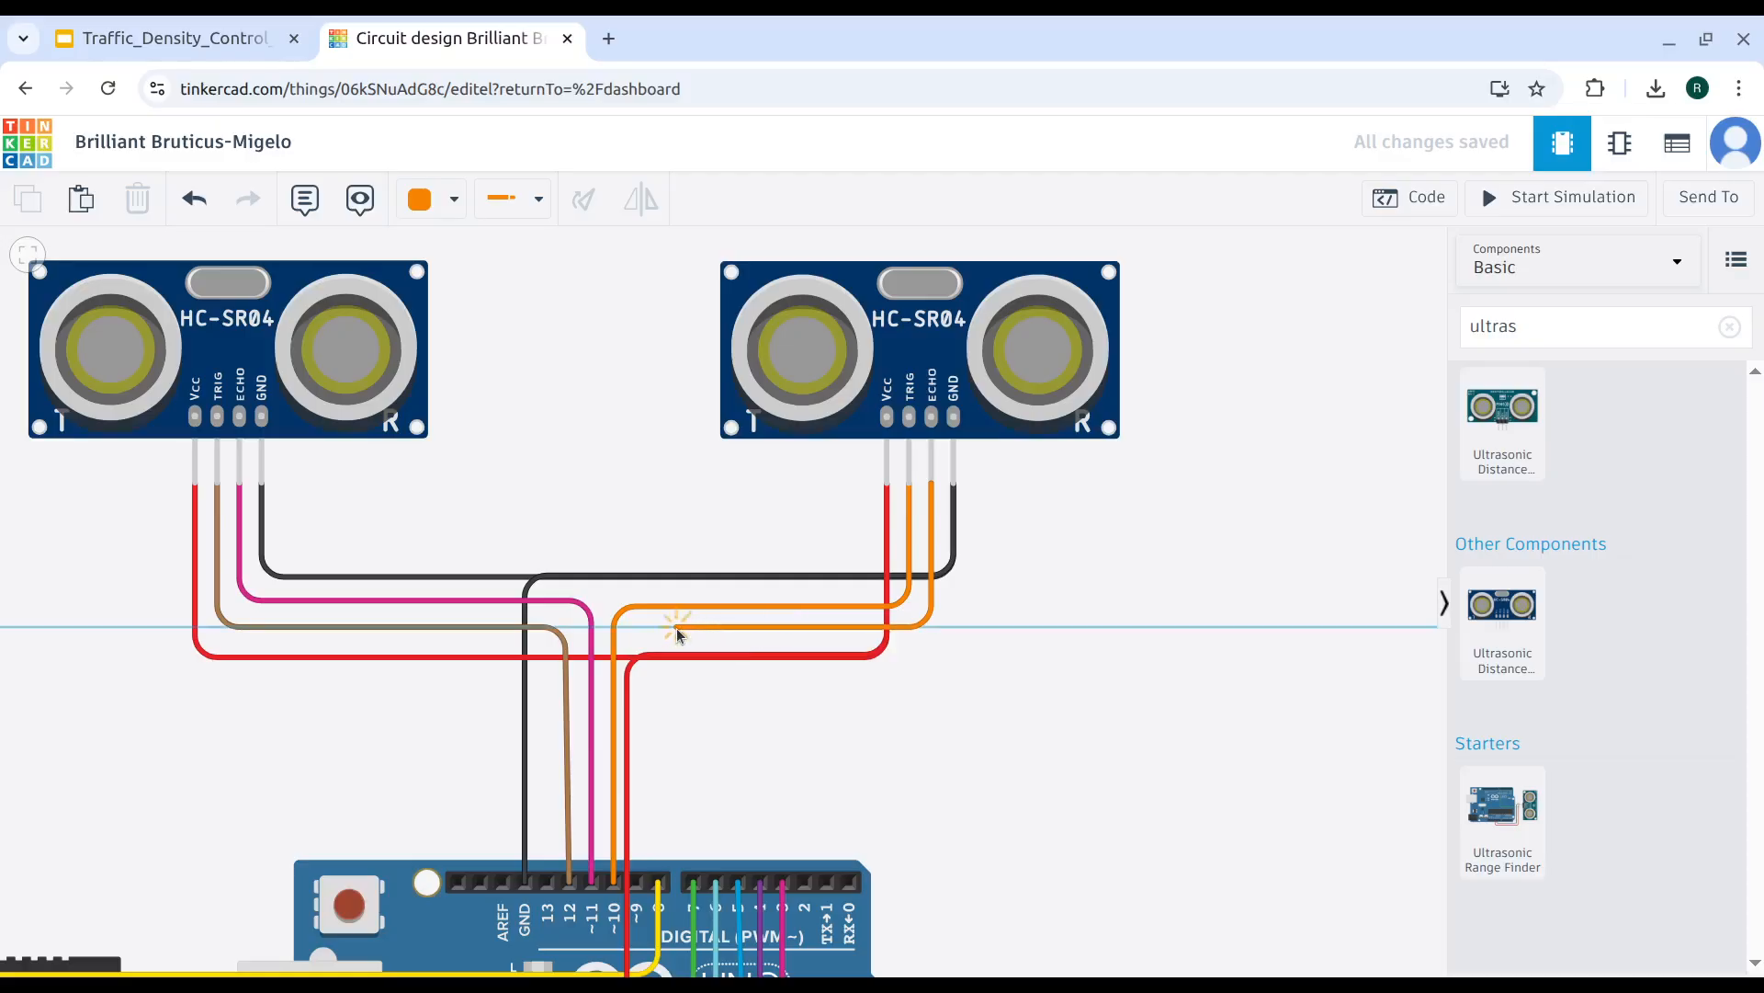
{"action": "left_click", "coordinate": [638, 886]}
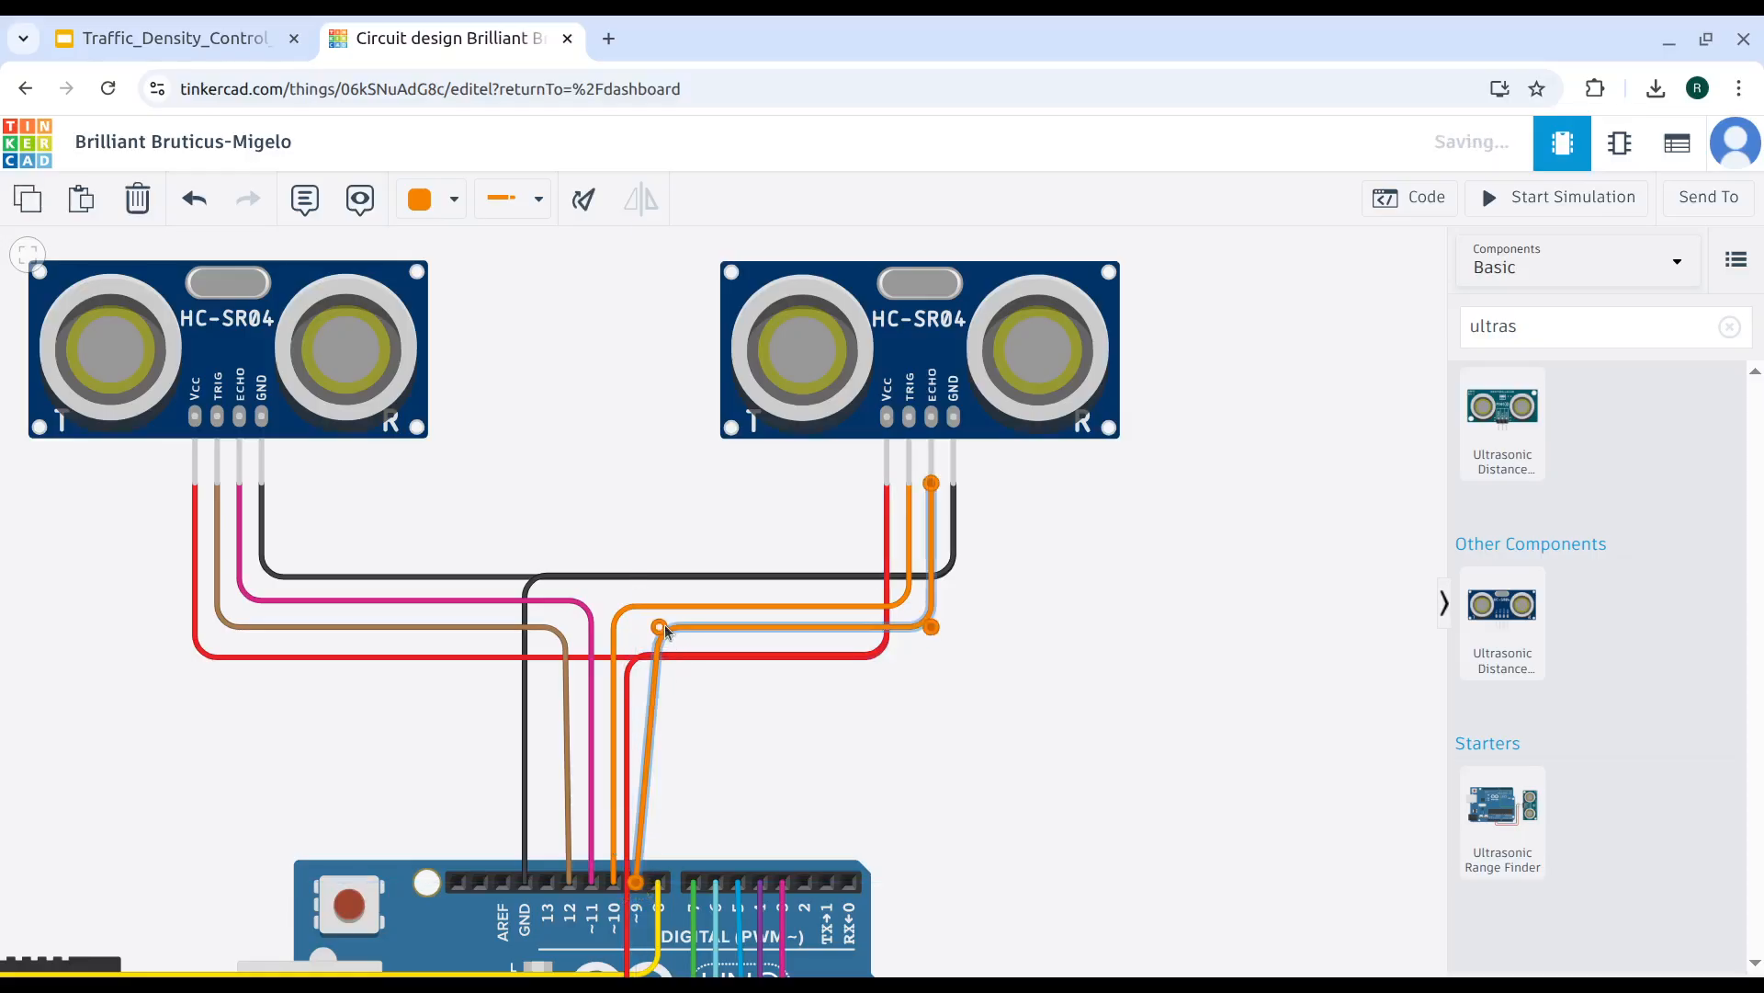
{"action": "left_click_drag", "start_coordinate": [662, 627], "coordinate": [636, 626]}
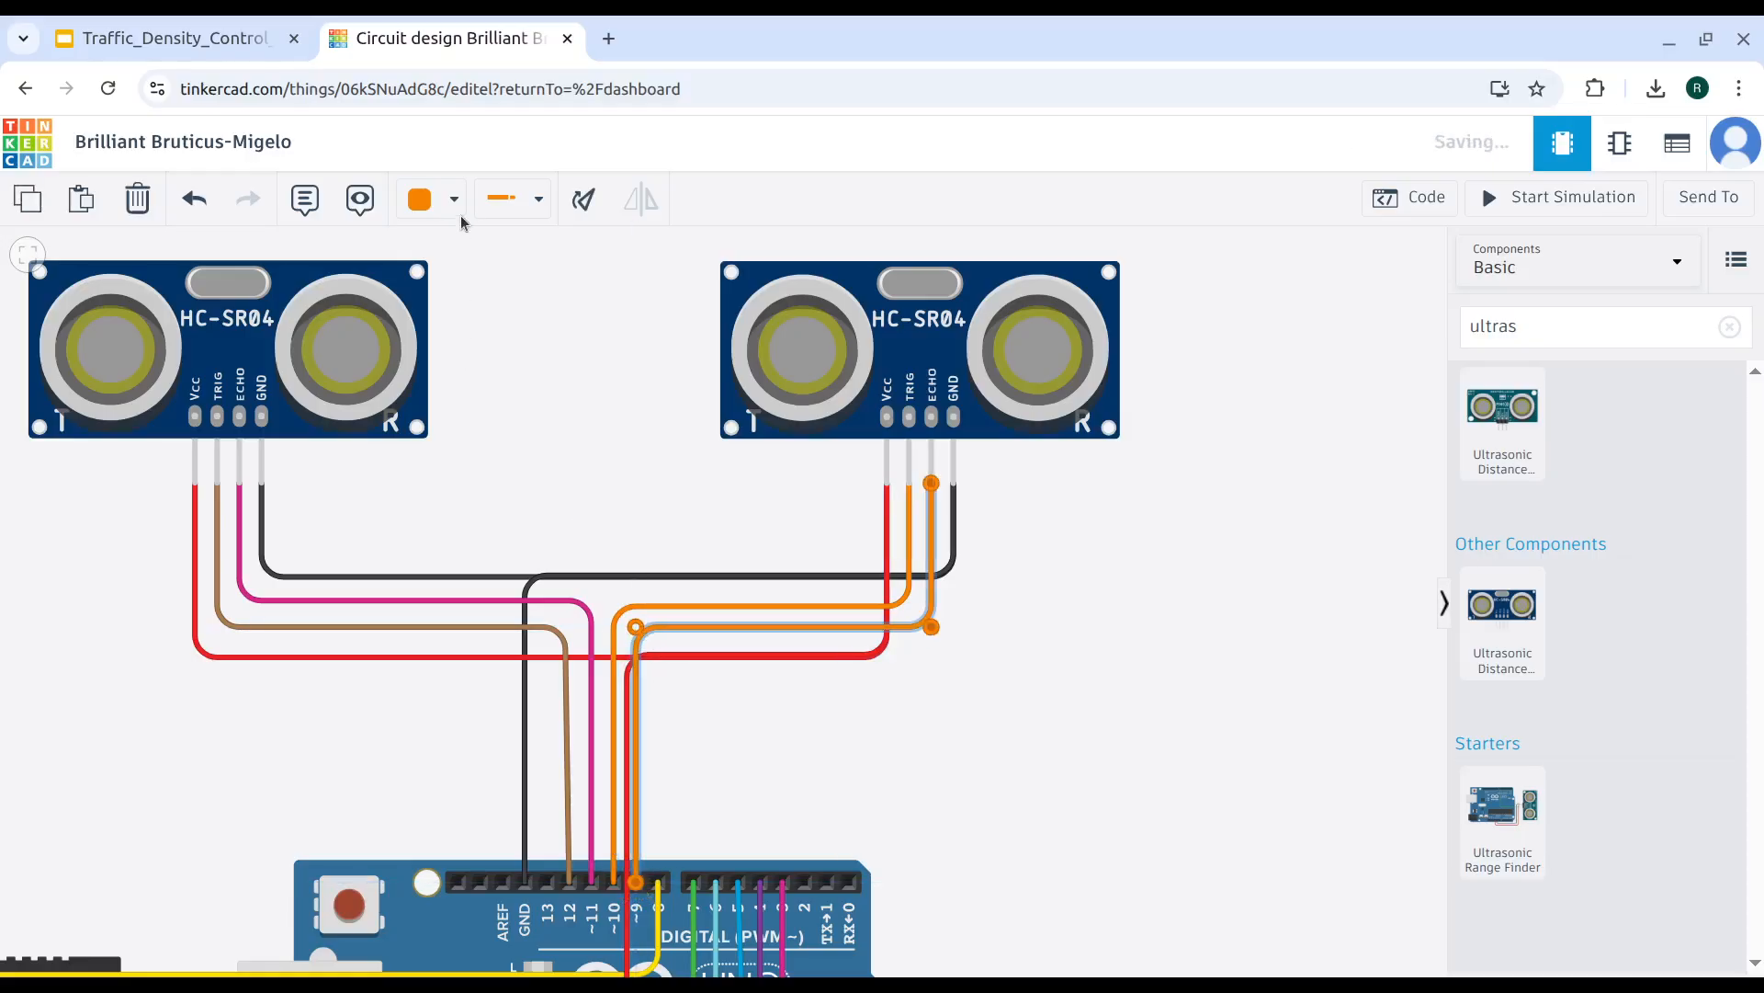
{"action": "left_click", "coordinate": [454, 200]}
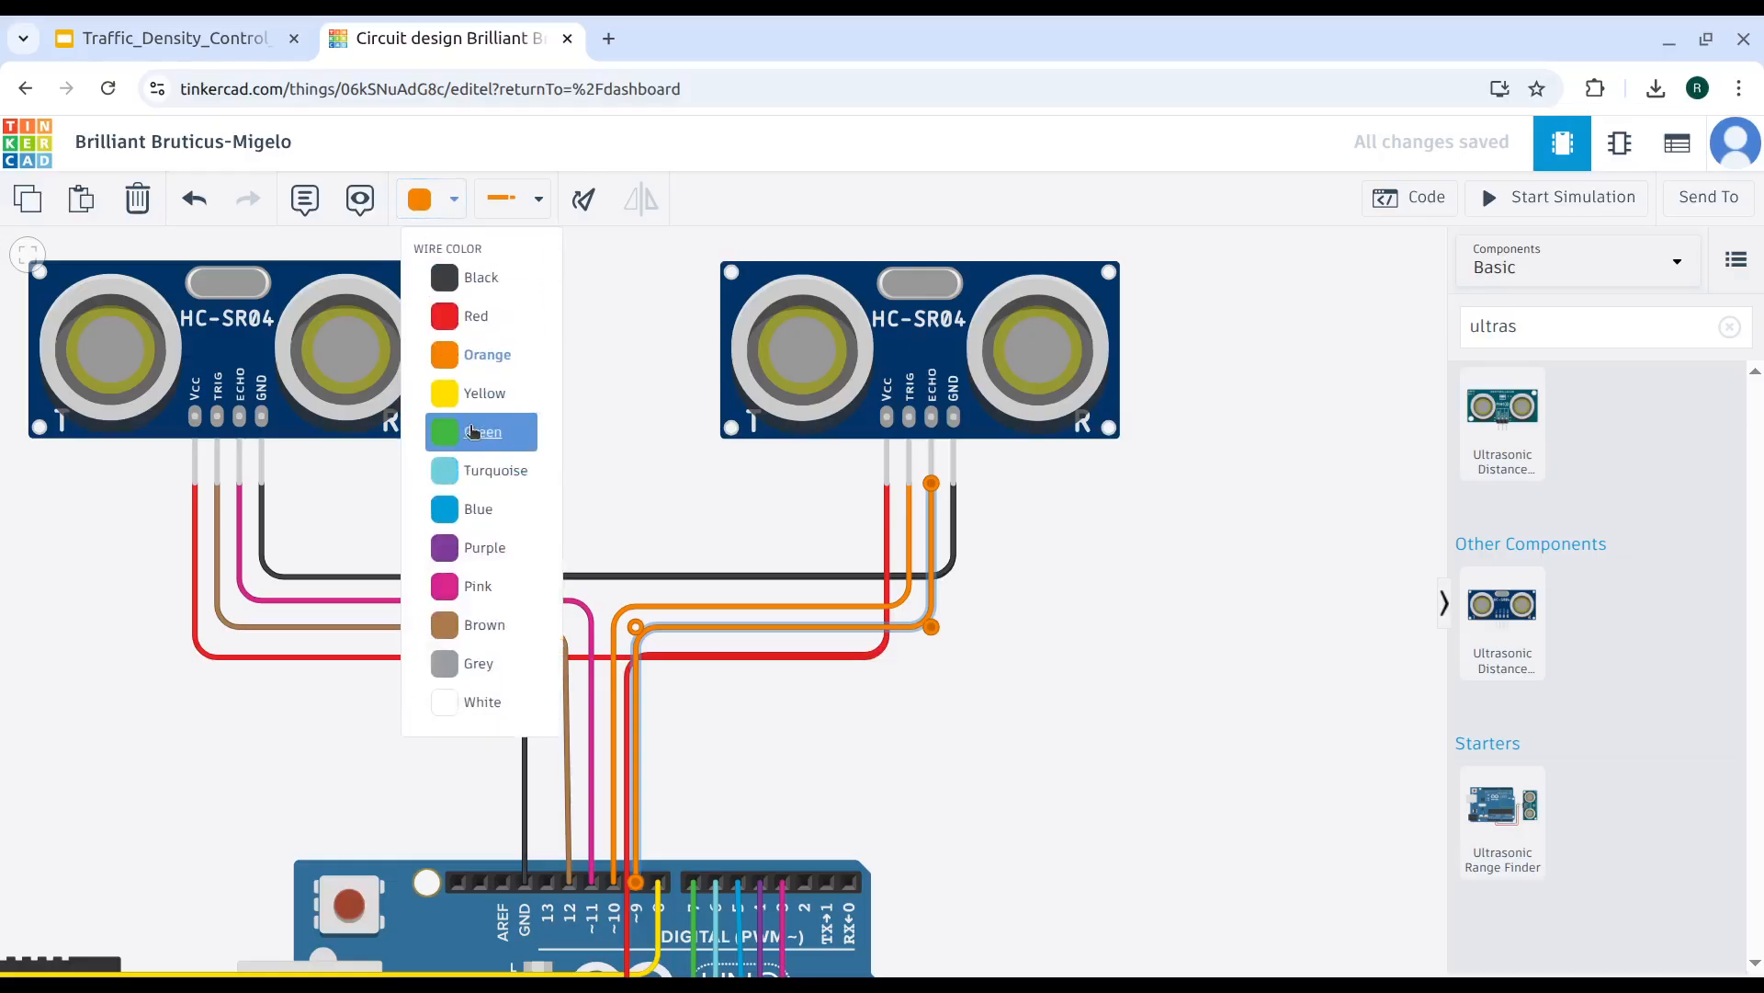
{"action": "left_click", "coordinate": [473, 432]}
{"action": "left_click", "coordinate": [1170, 642]}
Open the Arduino's code editor and switch the edit mode from Blocks to Text.
{"action": "scroll", "coordinate": [1169, 643], "scroll_direction": "down", "scroll_amount": 3}
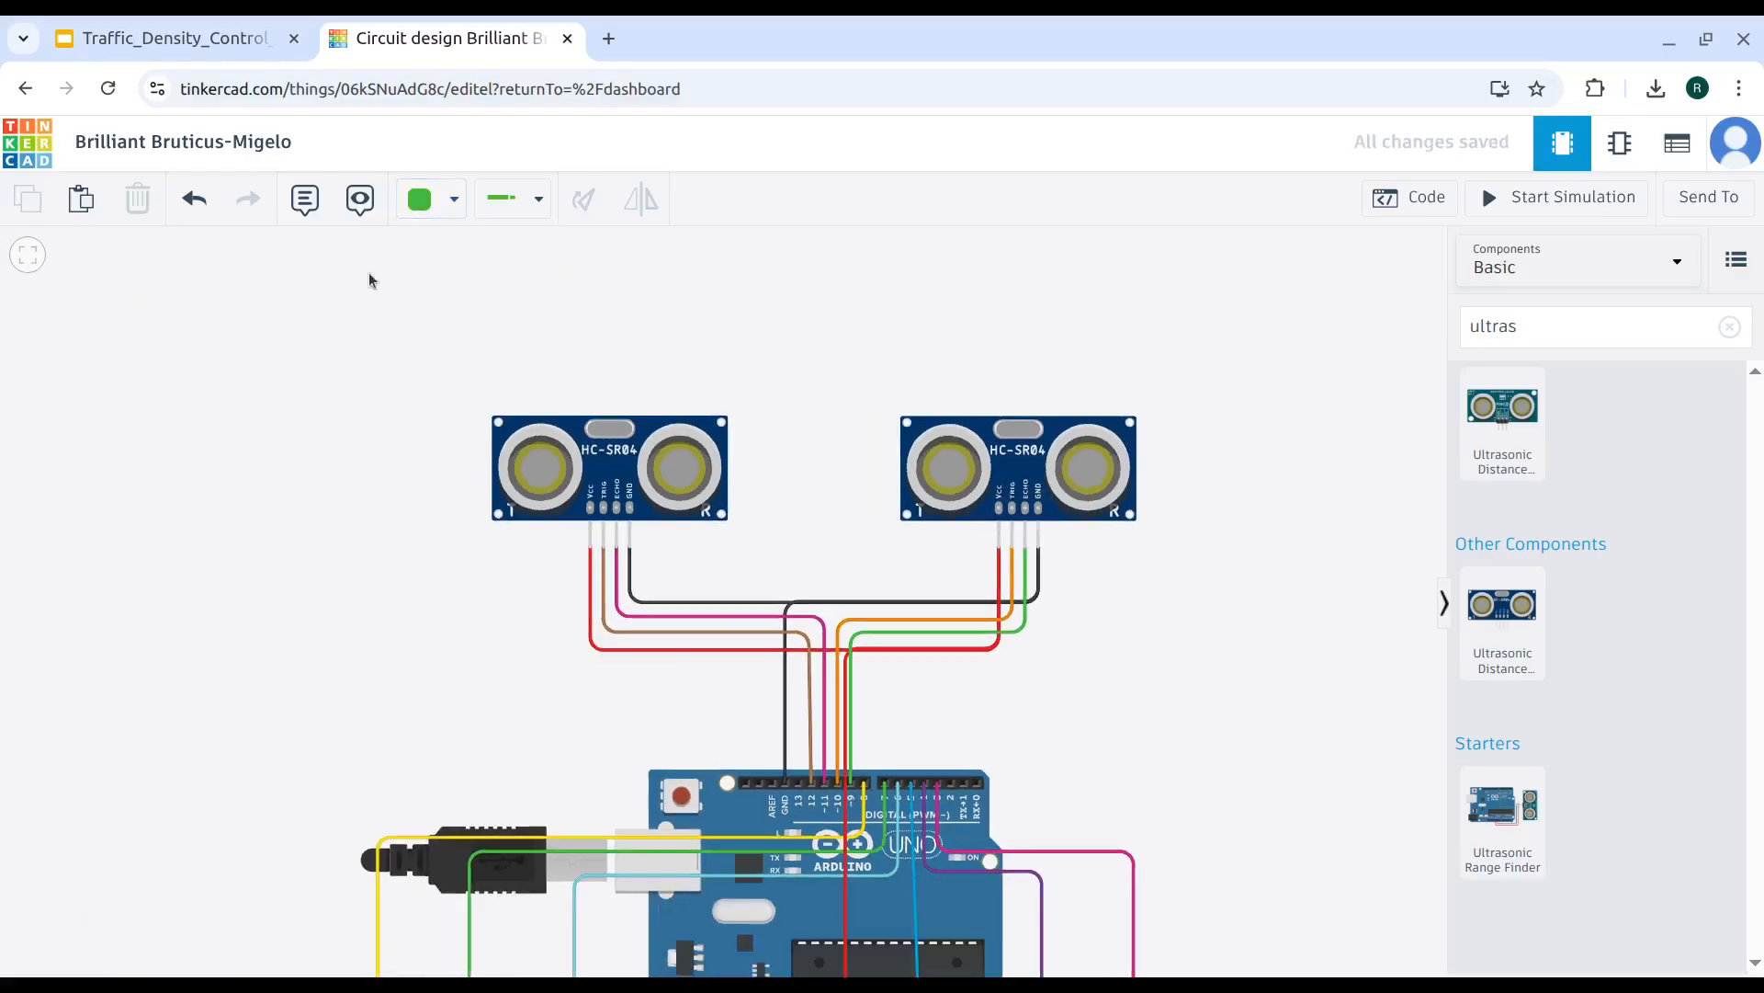
{"action": "left_click", "coordinate": [21, 267]}
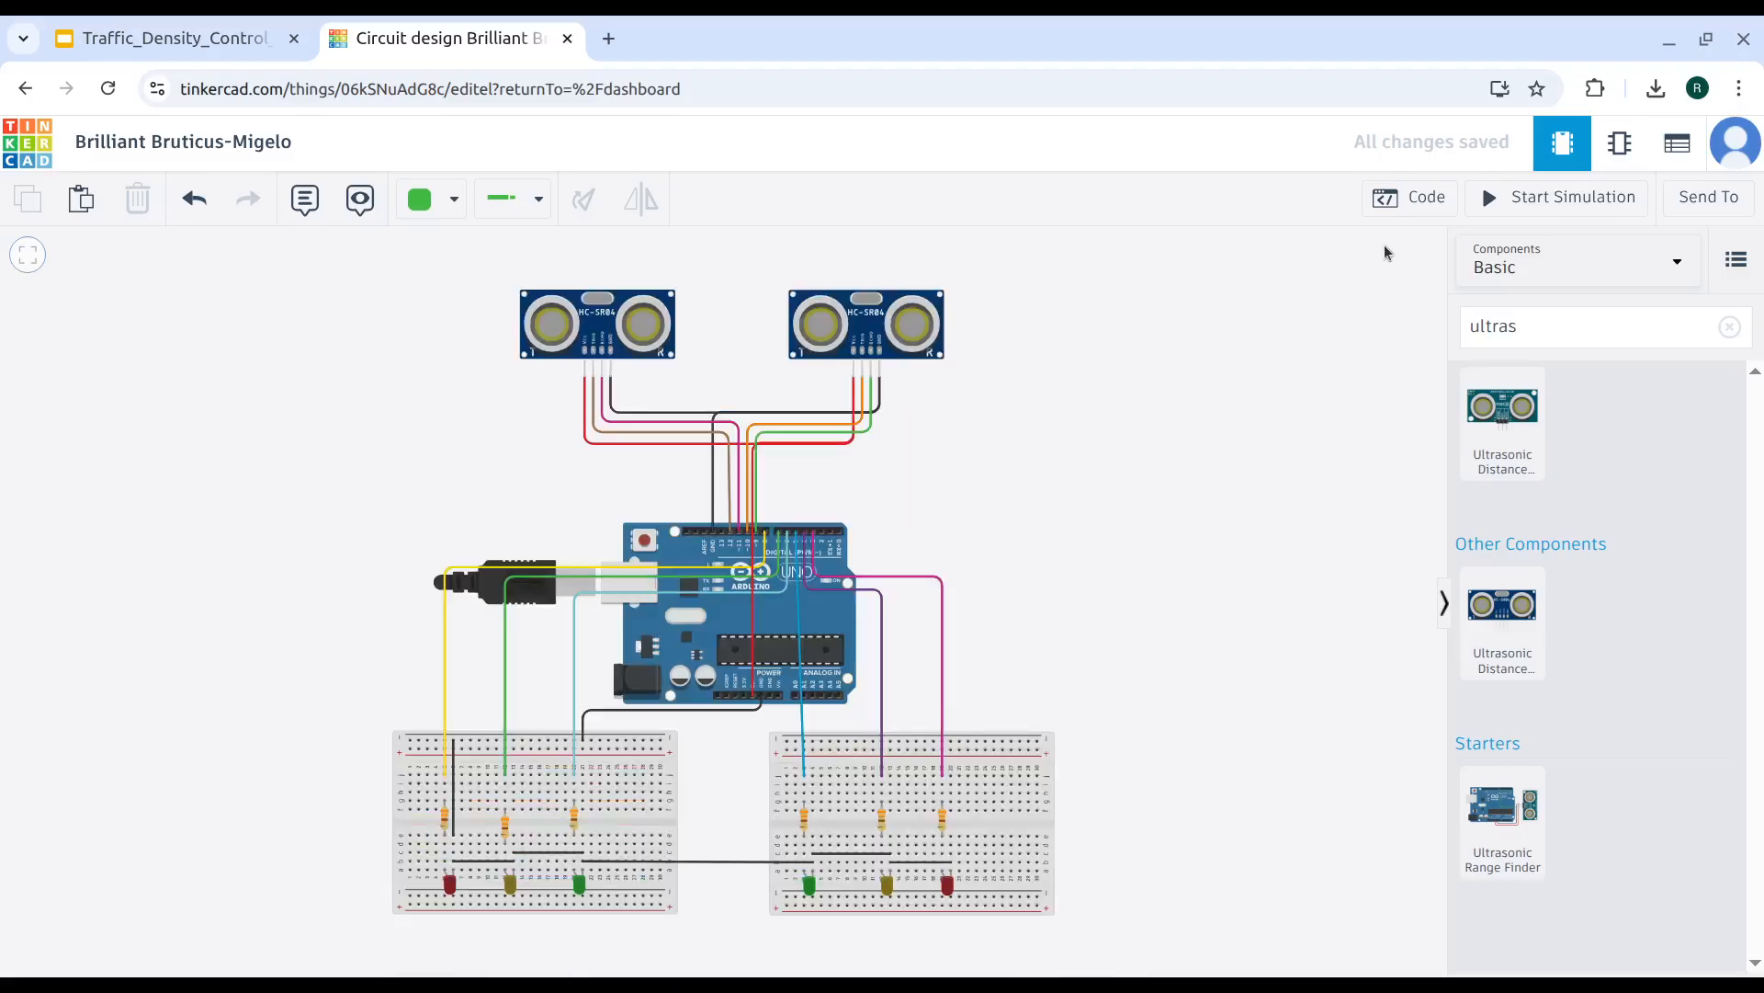
{"action": "left_click", "coordinate": [1408, 197]}
{"action": "left_click", "coordinate": [1247, 268]}
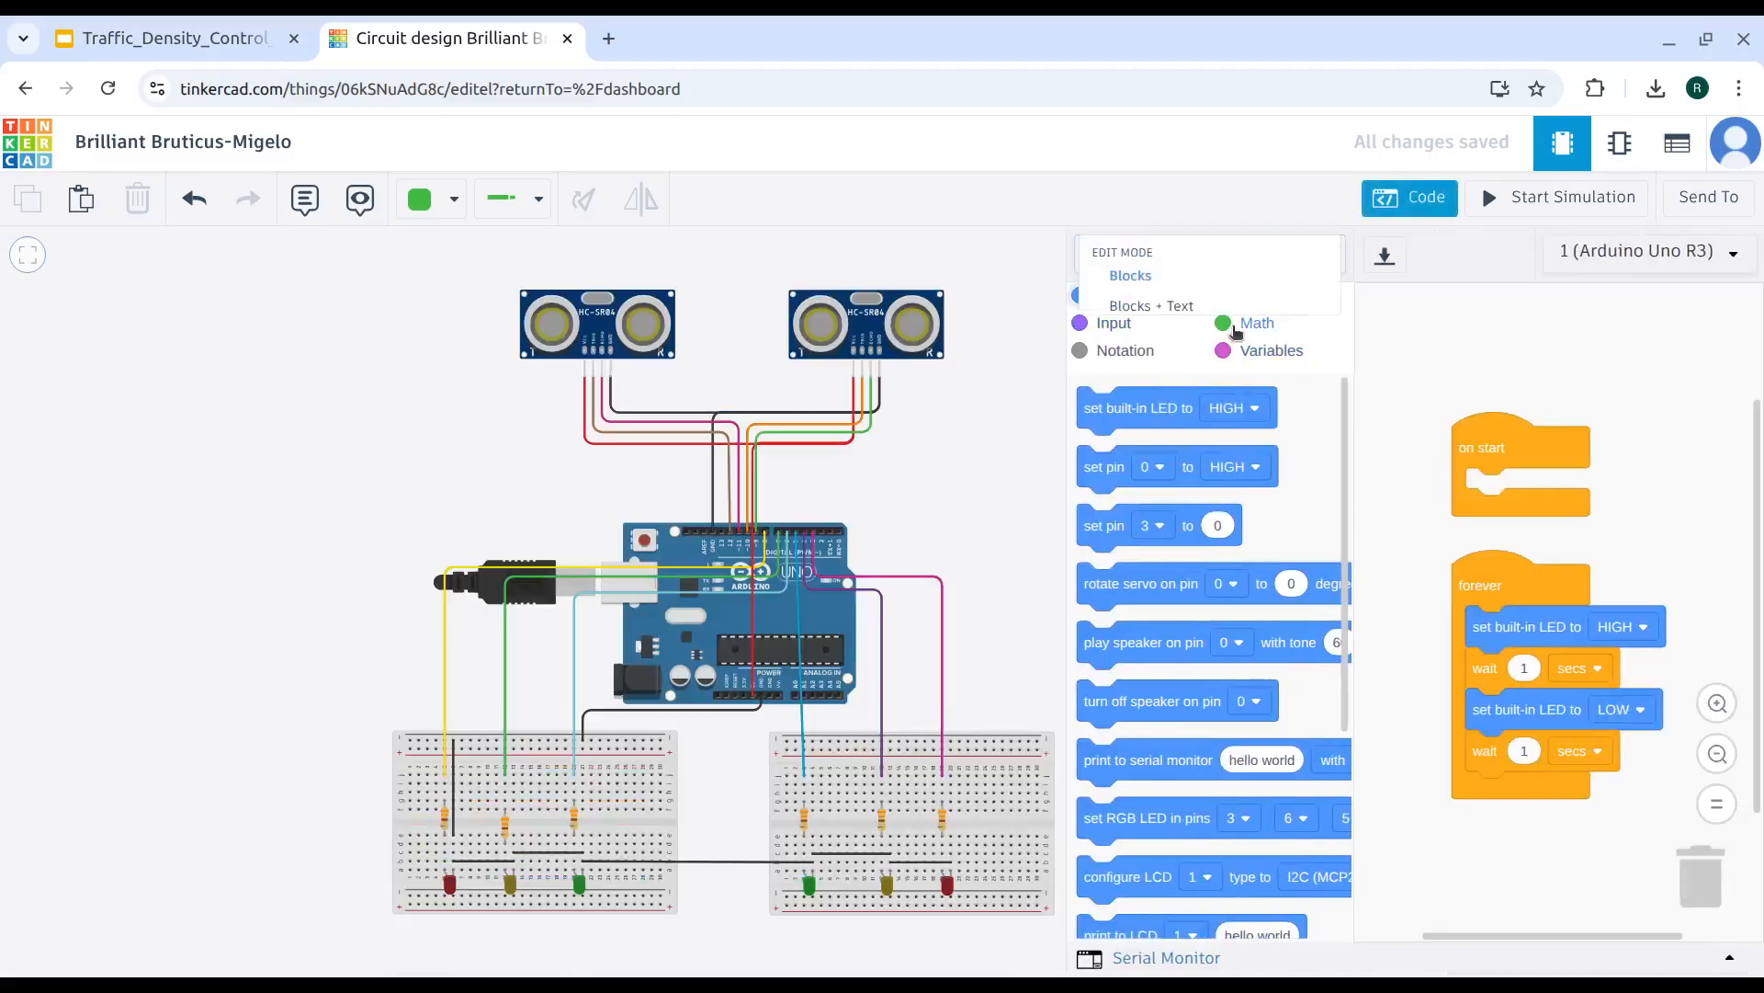
{"action": "left_click", "coordinate": [1226, 349]}
{"action": "left_click", "coordinate": [980, 598]}
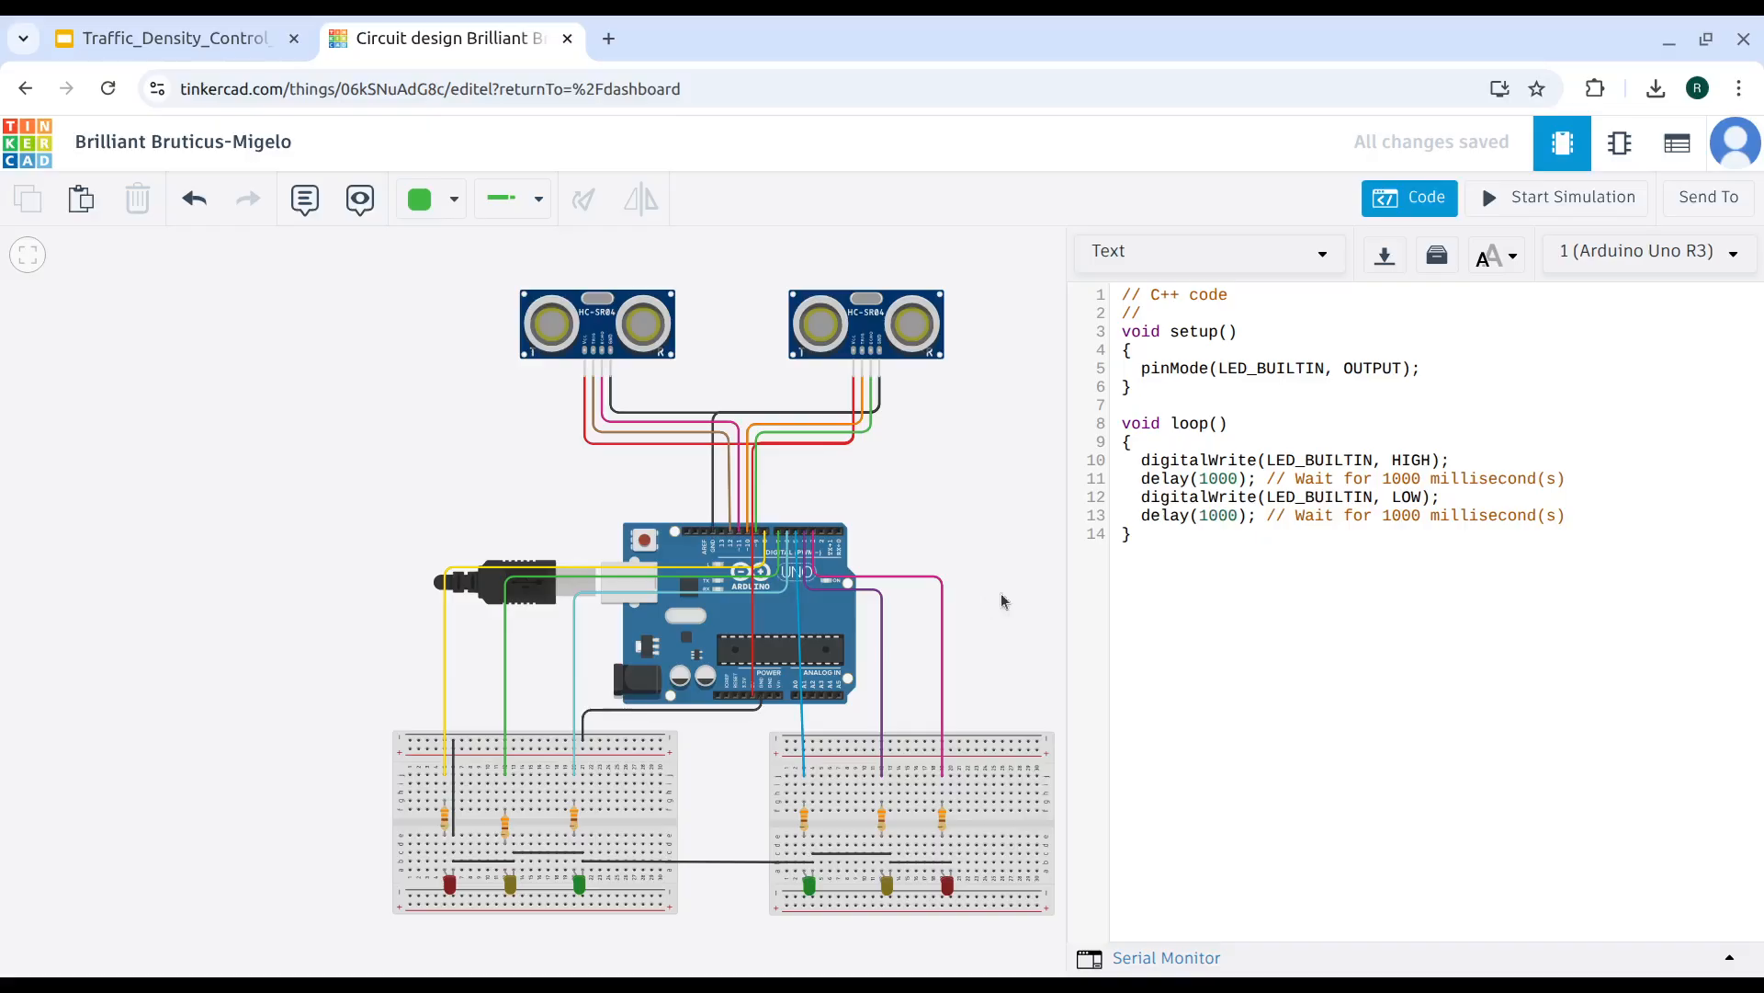
Replace all the default code with the copied traffic density sketch and start the simulation.
{"action": "mouse_move", "coordinate": [1159, 544]}
{"action": "left_mouse_down"}
{"action": "mouse_move", "coordinate": [1159, 422]}
{"action": "mouse_move", "coordinate": [1195, 262]}
{"action": "left_mouse_up"}
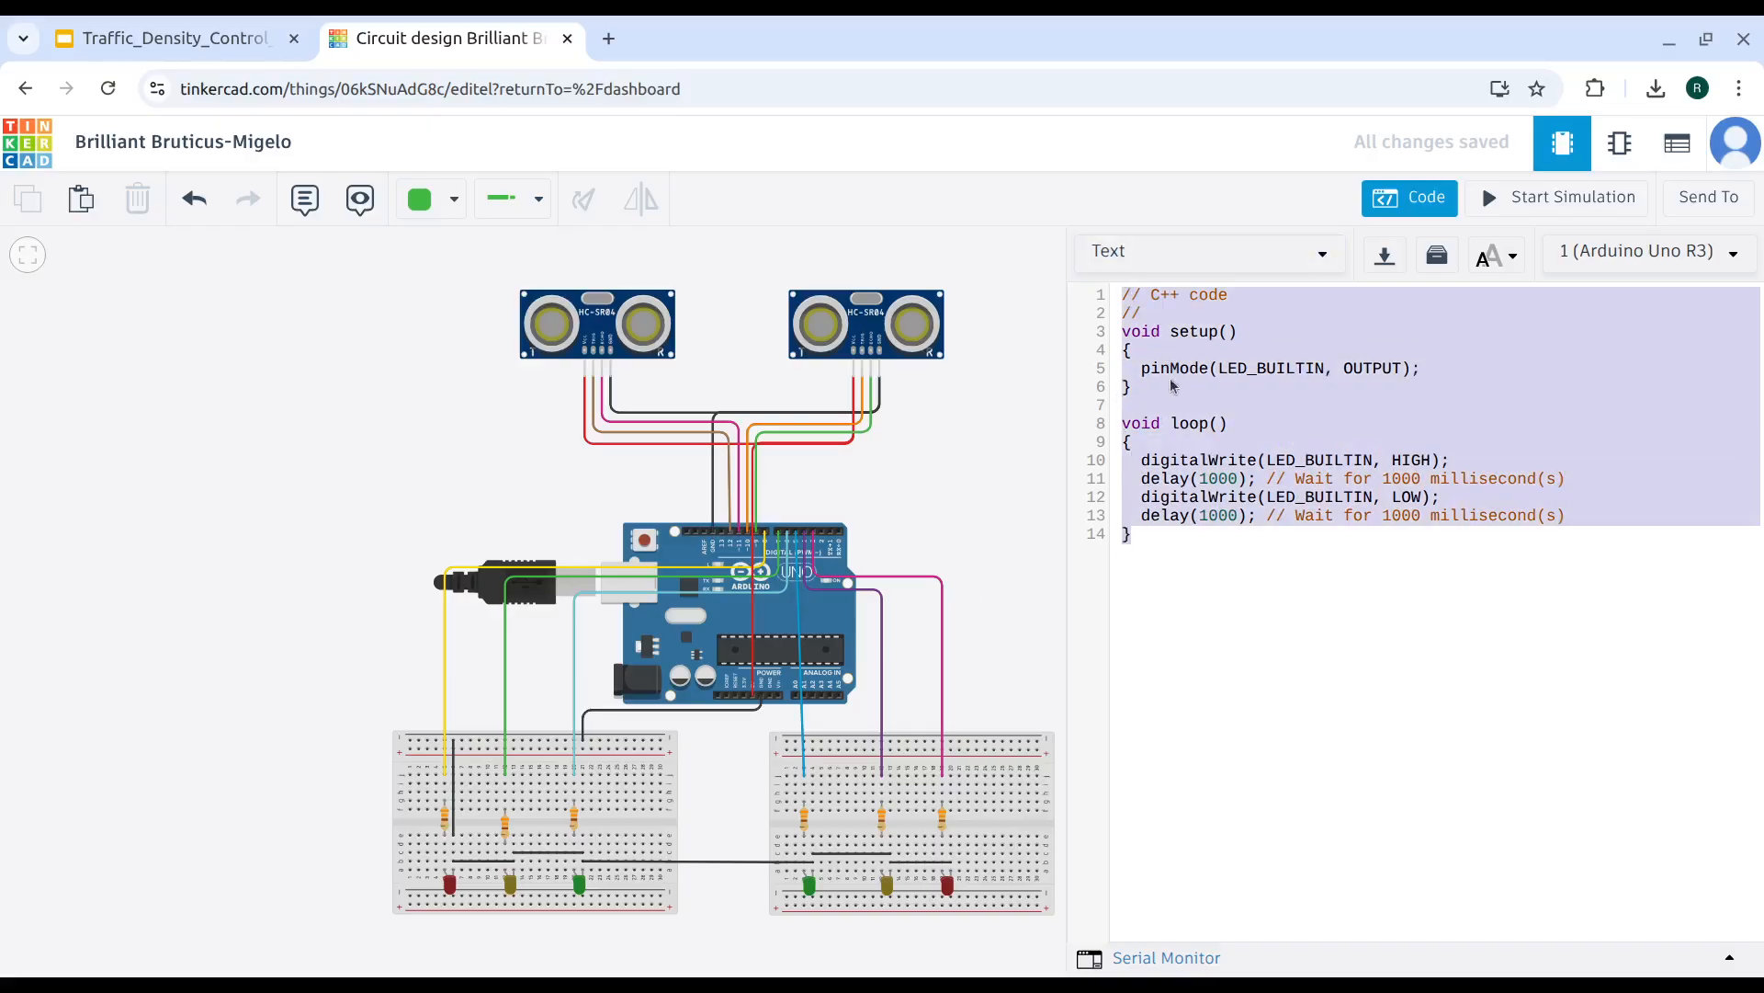
{"action": "key", "text": "ctrl+v"}
{"action": "scroll", "coordinate": [1226, 544], "scroll_direction": "up", "scroll_amount": 15}
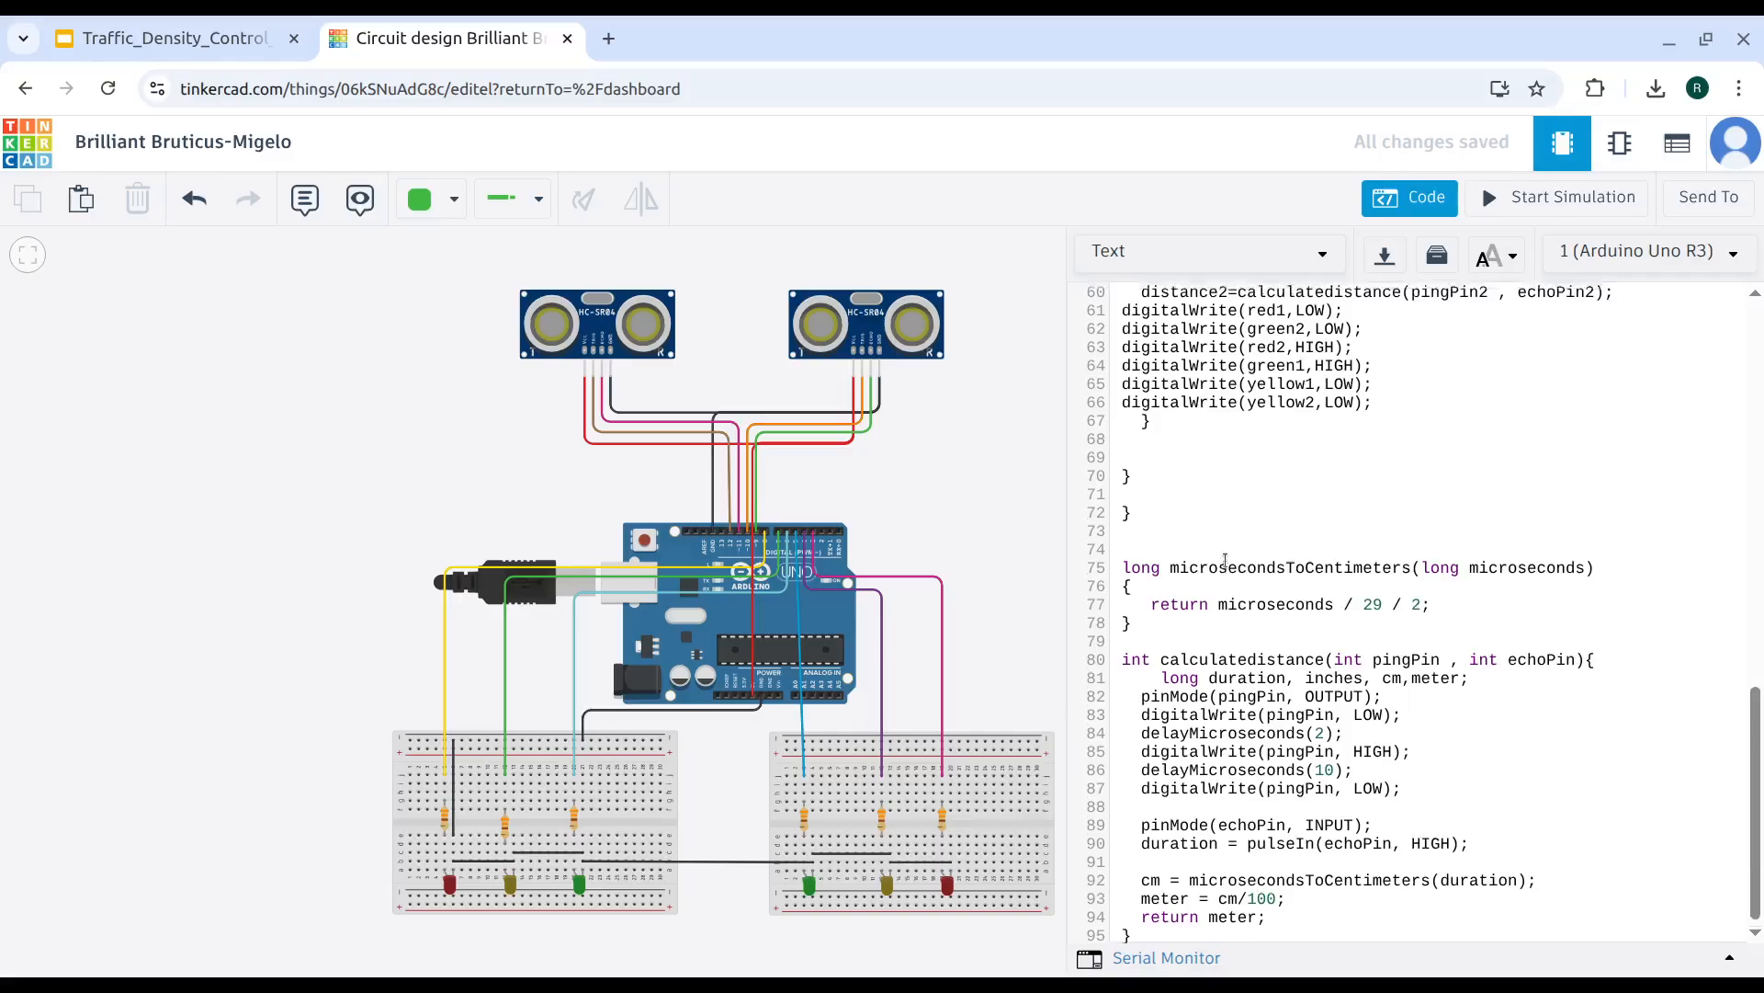
{"action": "scroll", "coordinate": [1225, 544], "scroll_direction": "up", "scroll_amount": 1}
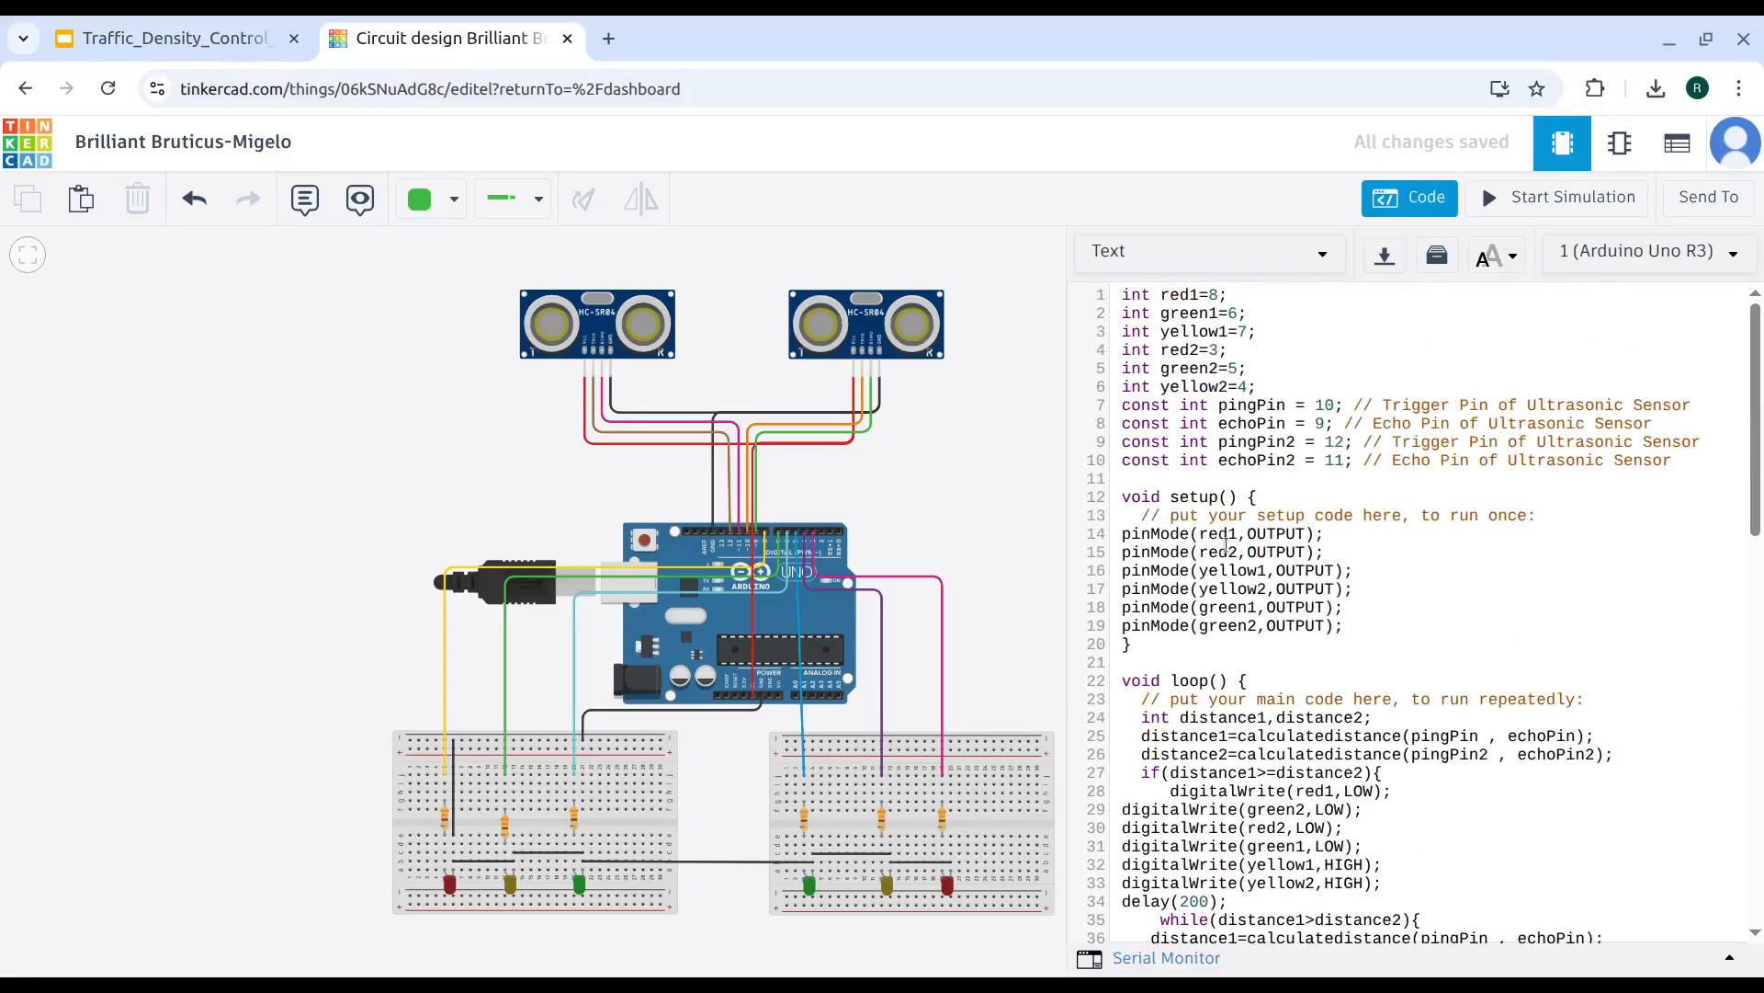
{"action": "left_click", "coordinate": [1539, 204]}
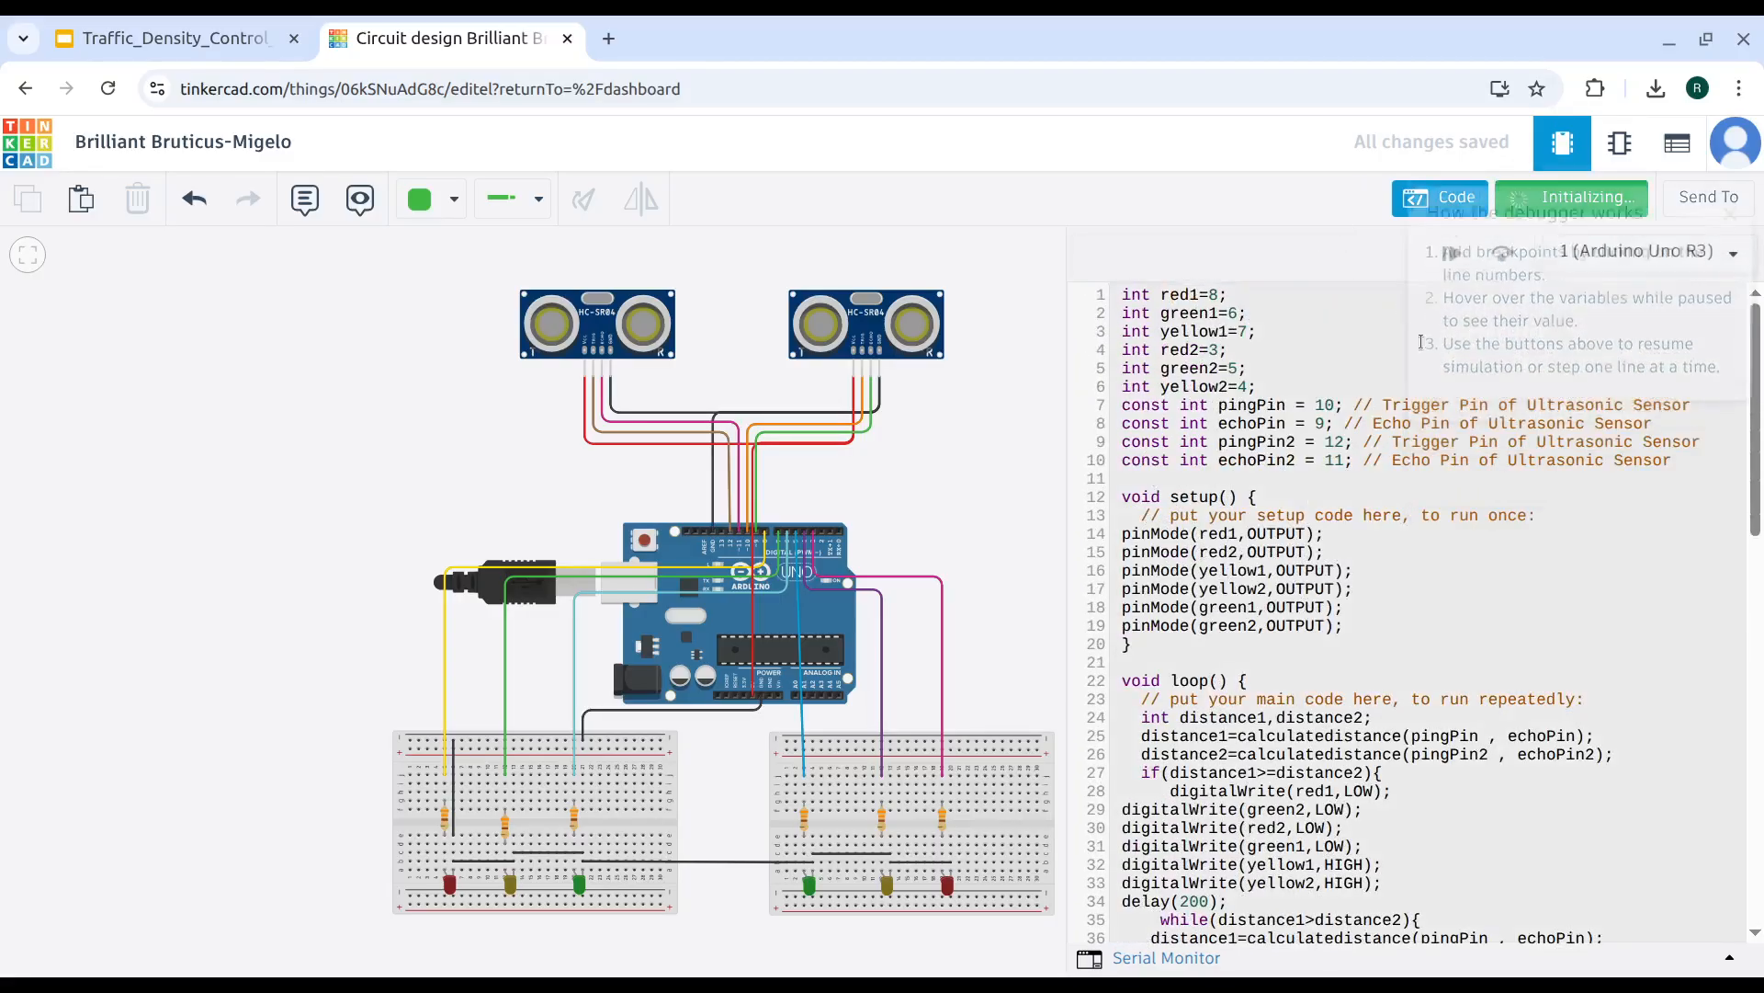
Hide the code editor and set the right ultrasonic sensor's target to about 84 cm in the running simulation.
{"action": "left_click", "coordinate": [1454, 207]}
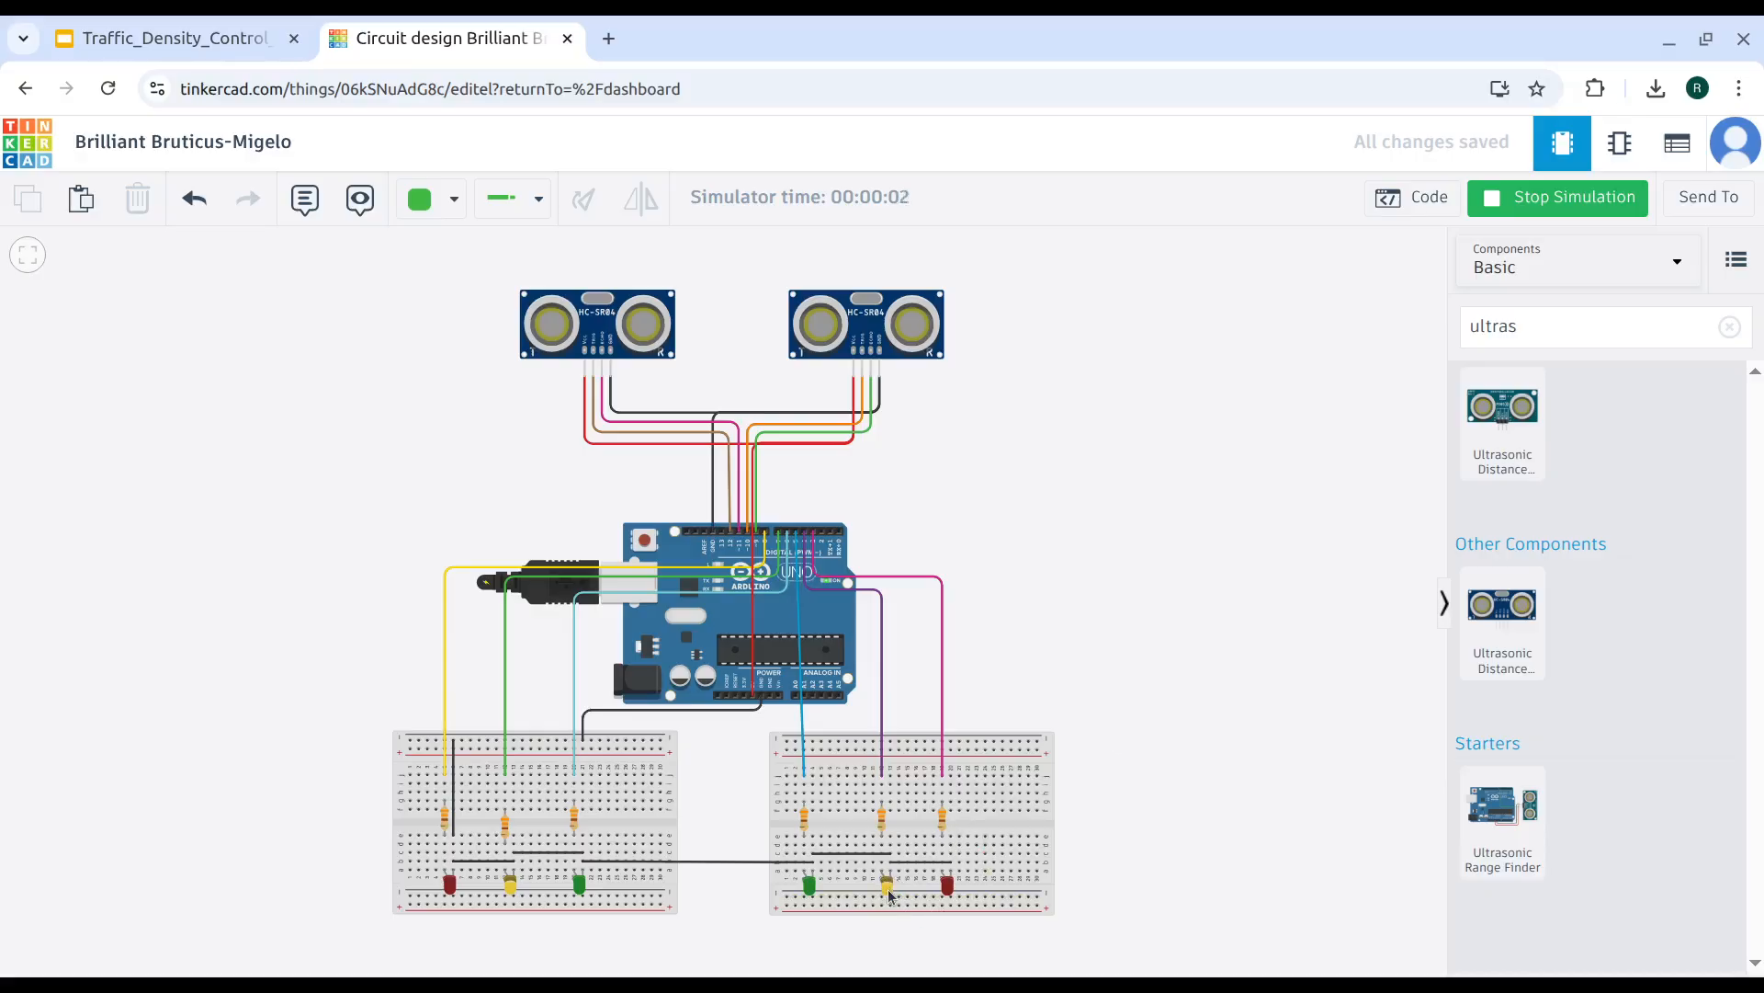
{"action": "left_click", "coordinate": [934, 328]}
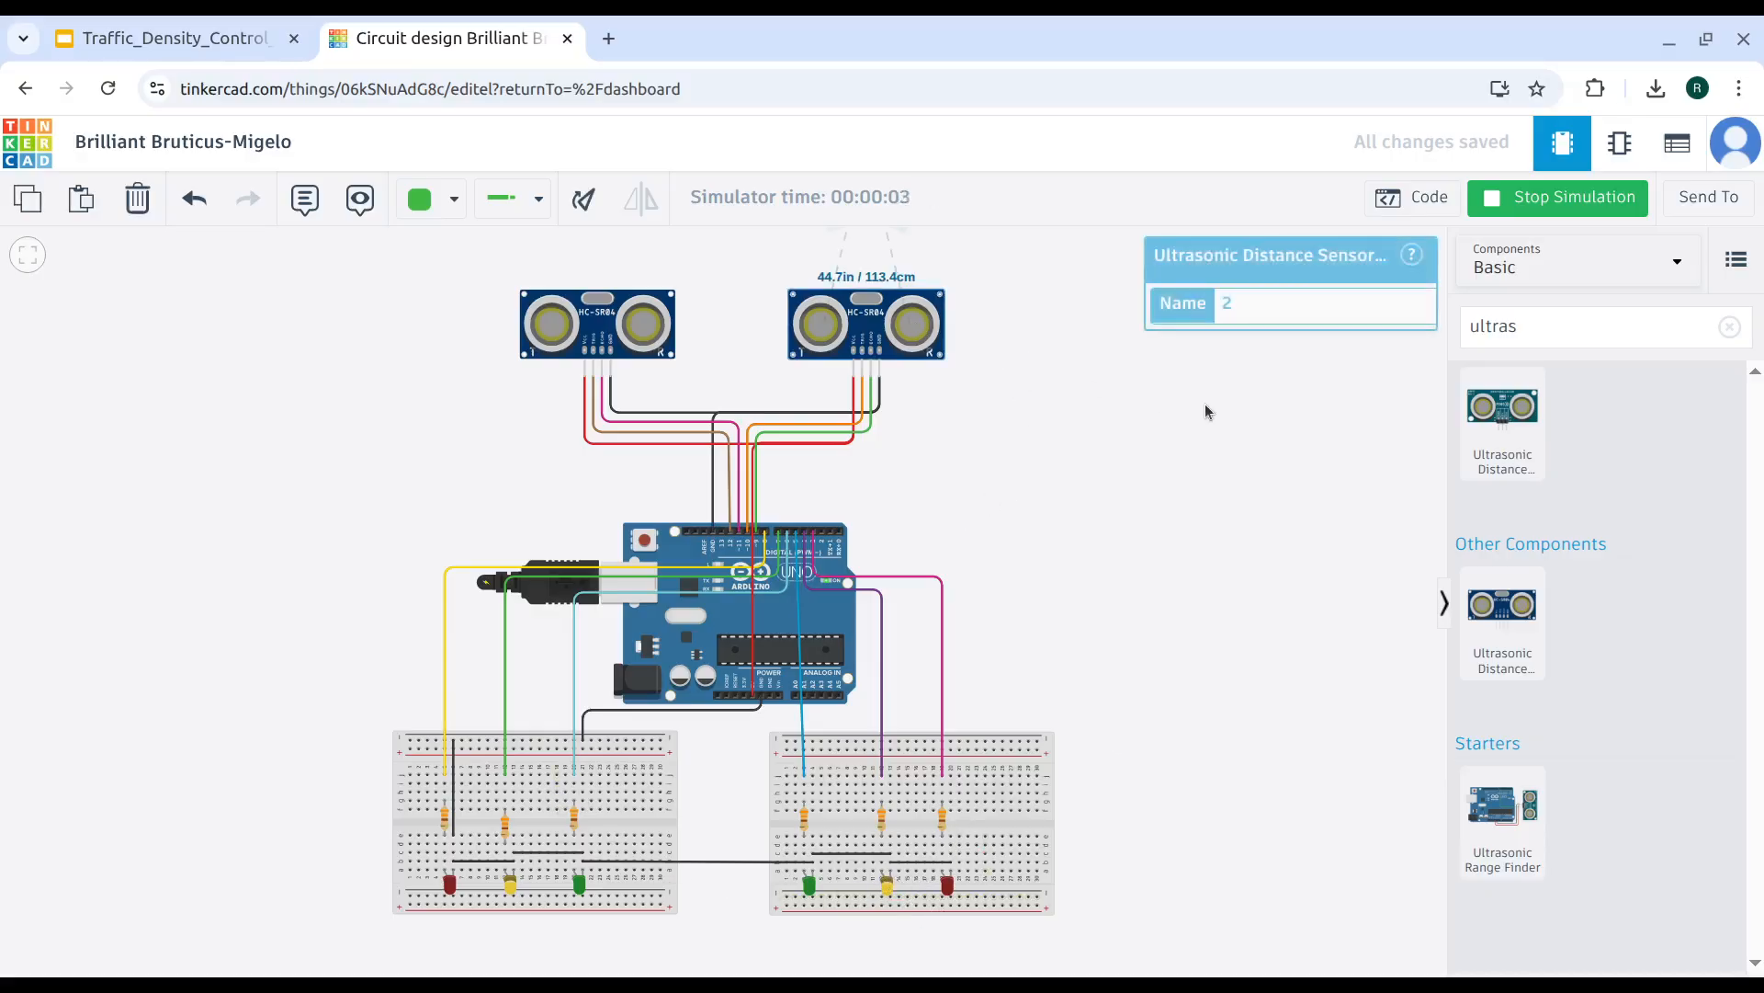
{"action": "scroll", "coordinate": [1204, 432], "scroll_direction": "down", "scroll_amount": 1}
{"action": "left_click_drag", "start_coordinate": [1155, 456], "coordinate": [1112, 526]}
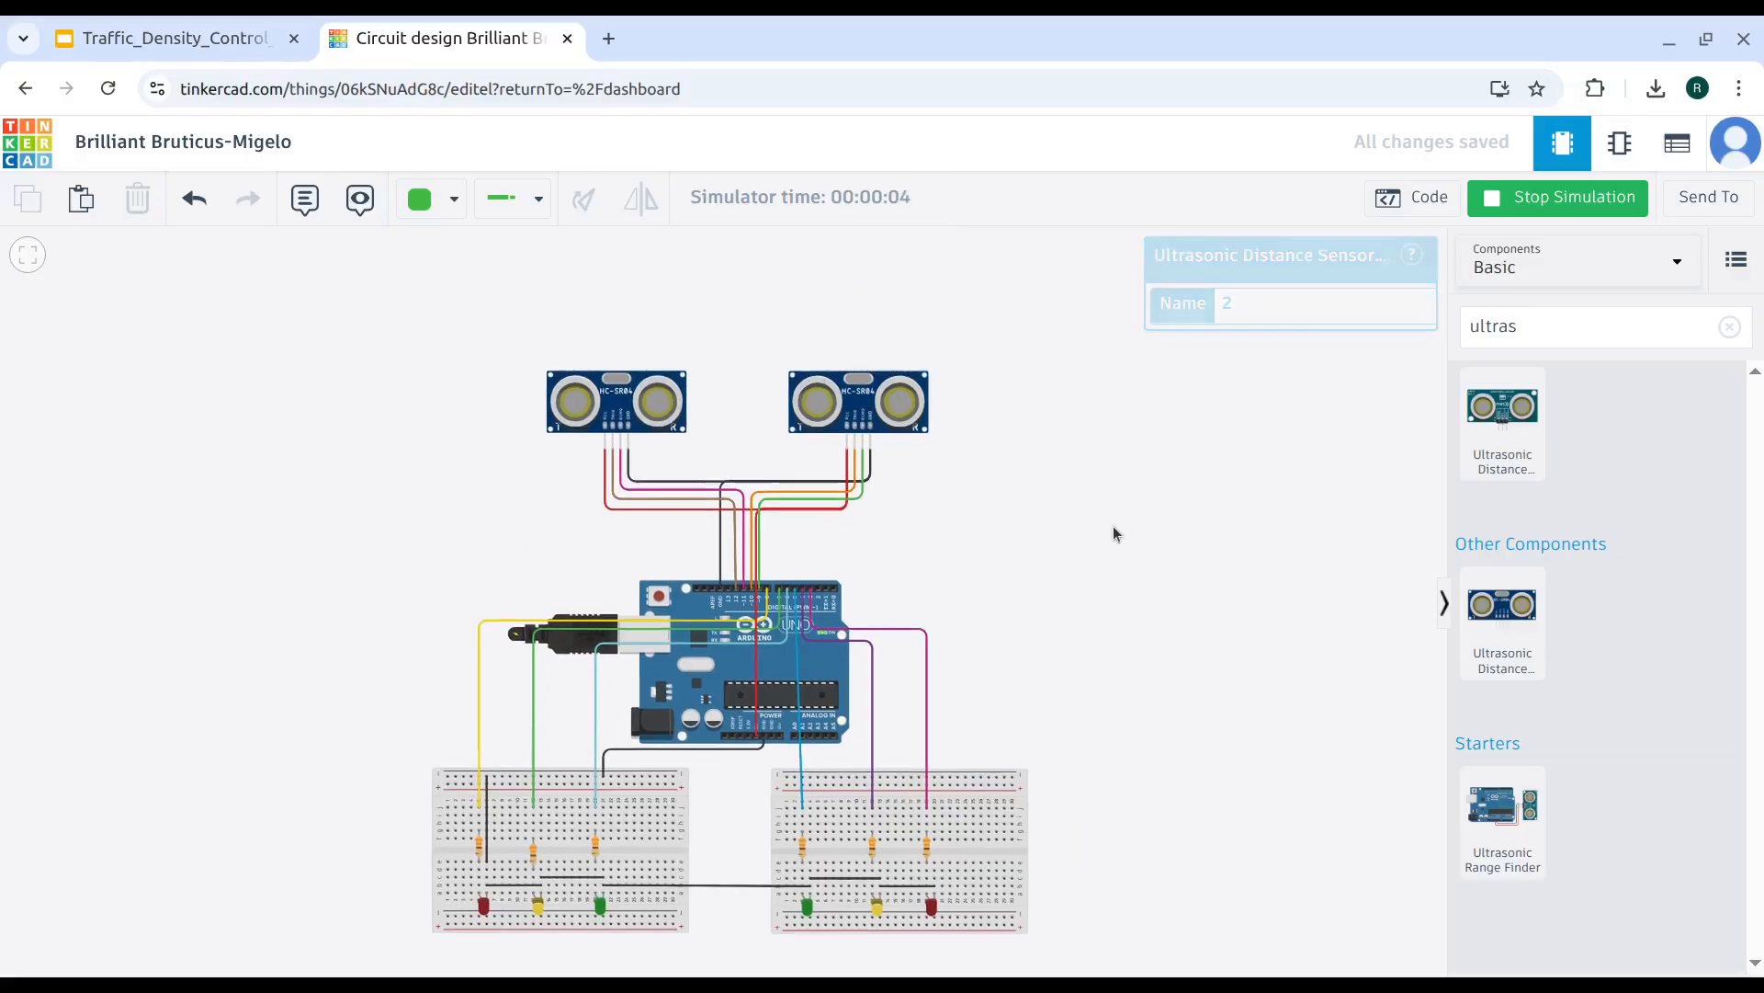
{"action": "left_click", "coordinate": [881, 392]}
{"action": "left_click_drag", "start_coordinate": [864, 274], "coordinate": [864, 272]}
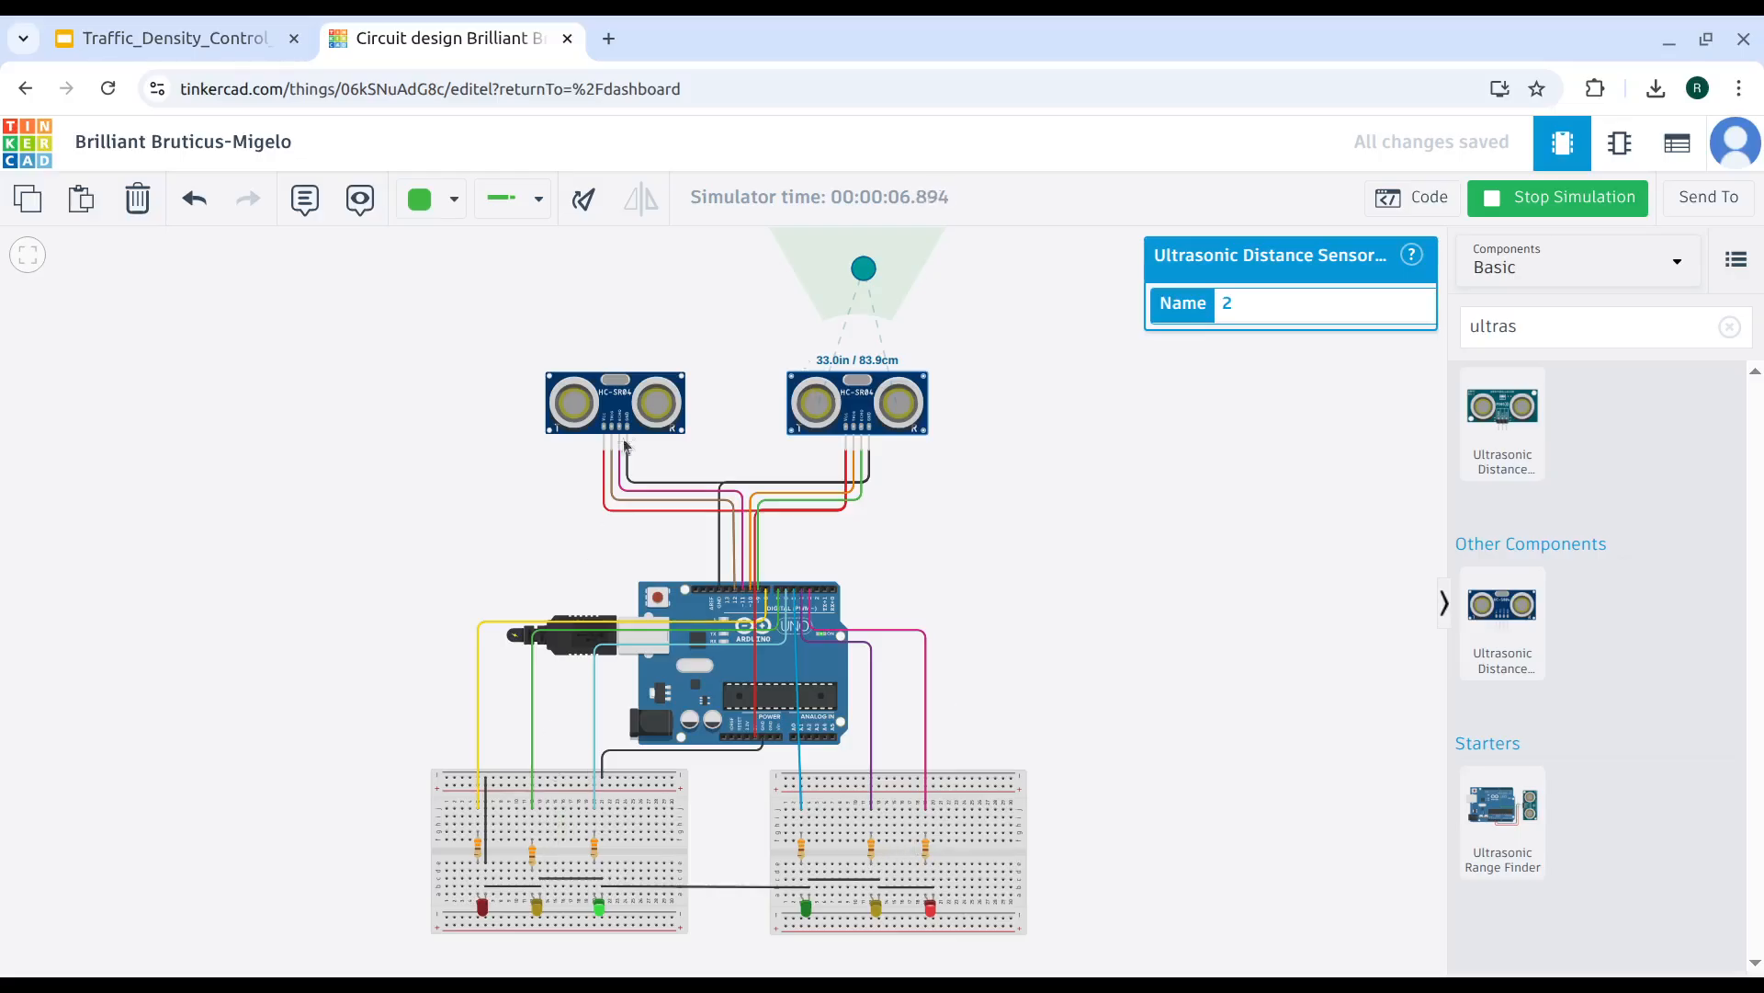
Move the left ultrasonic sensor's target out to about 138 cm and the right sensor's target to about 134 cm.
{"action": "left_click", "coordinate": [614, 397]}
{"action": "mouse_move", "coordinate": [614, 244]}
{"action": "left_mouse_down"}
{"action": "mouse_move", "coordinate": [585, 250]}
{"action": "mouse_move", "coordinate": [622, 260]}
{"action": "mouse_move", "coordinate": [619, 292]}
{"action": "mouse_move", "coordinate": [600, 239]}
{"action": "left_mouse_up"}
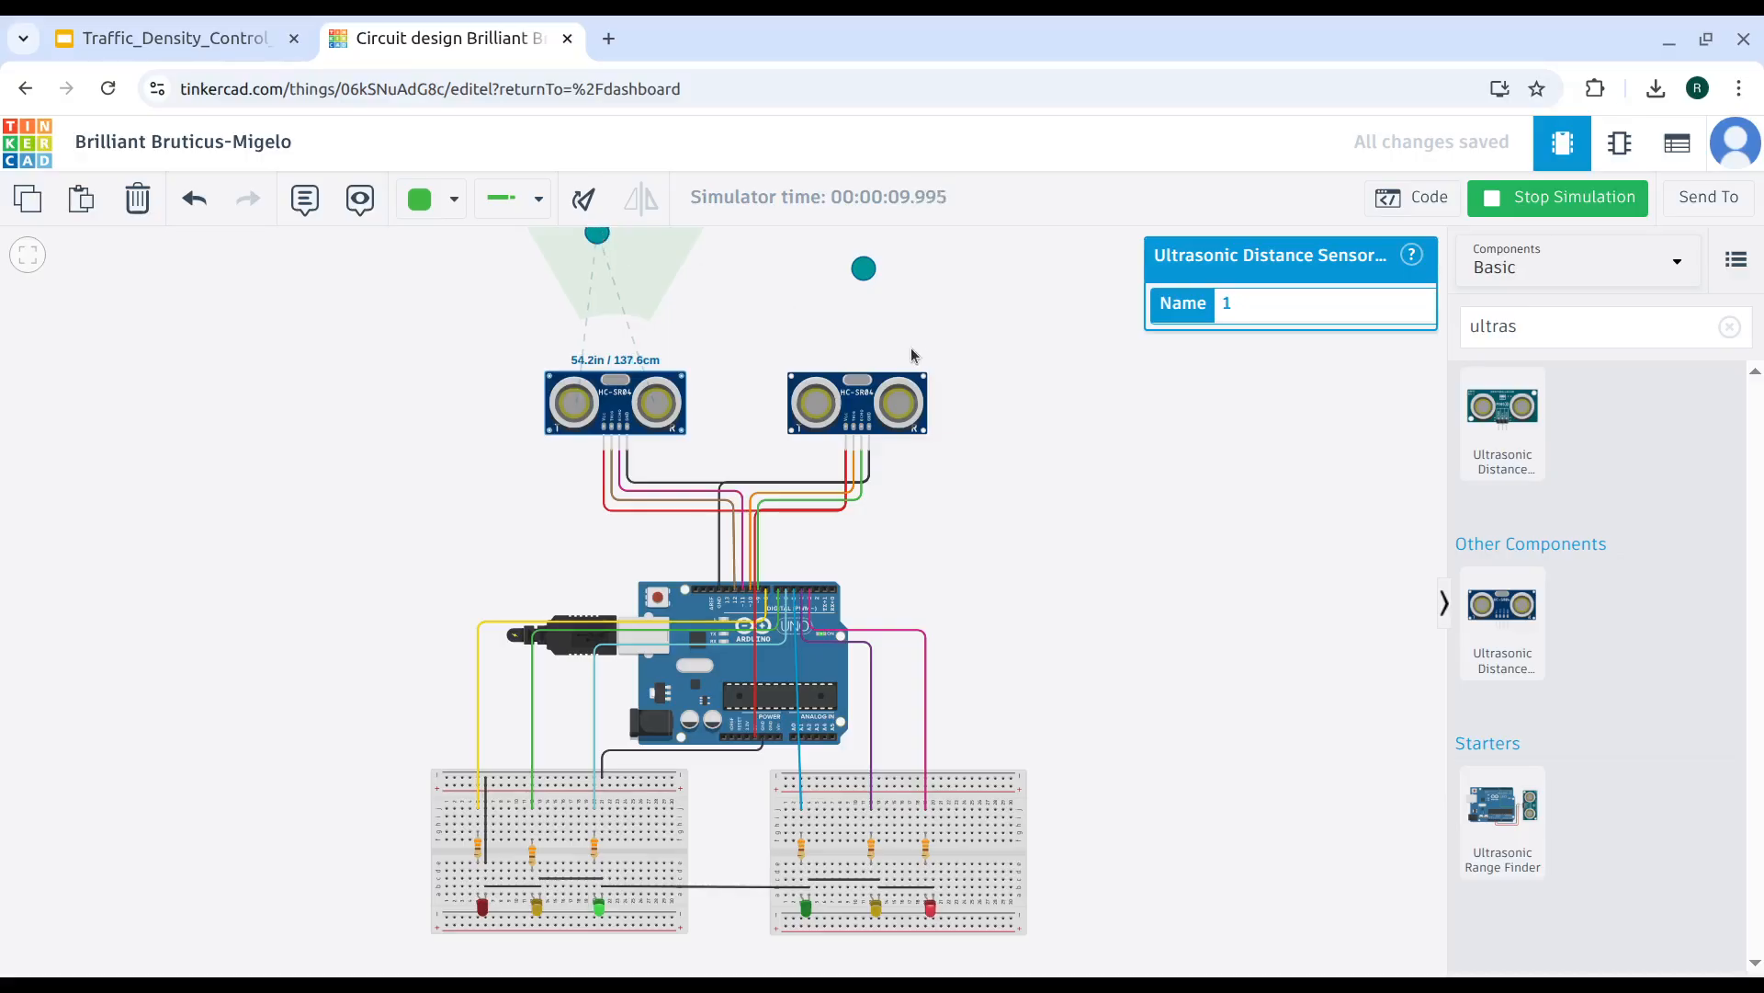
{"action": "left_click", "coordinate": [878, 383]}
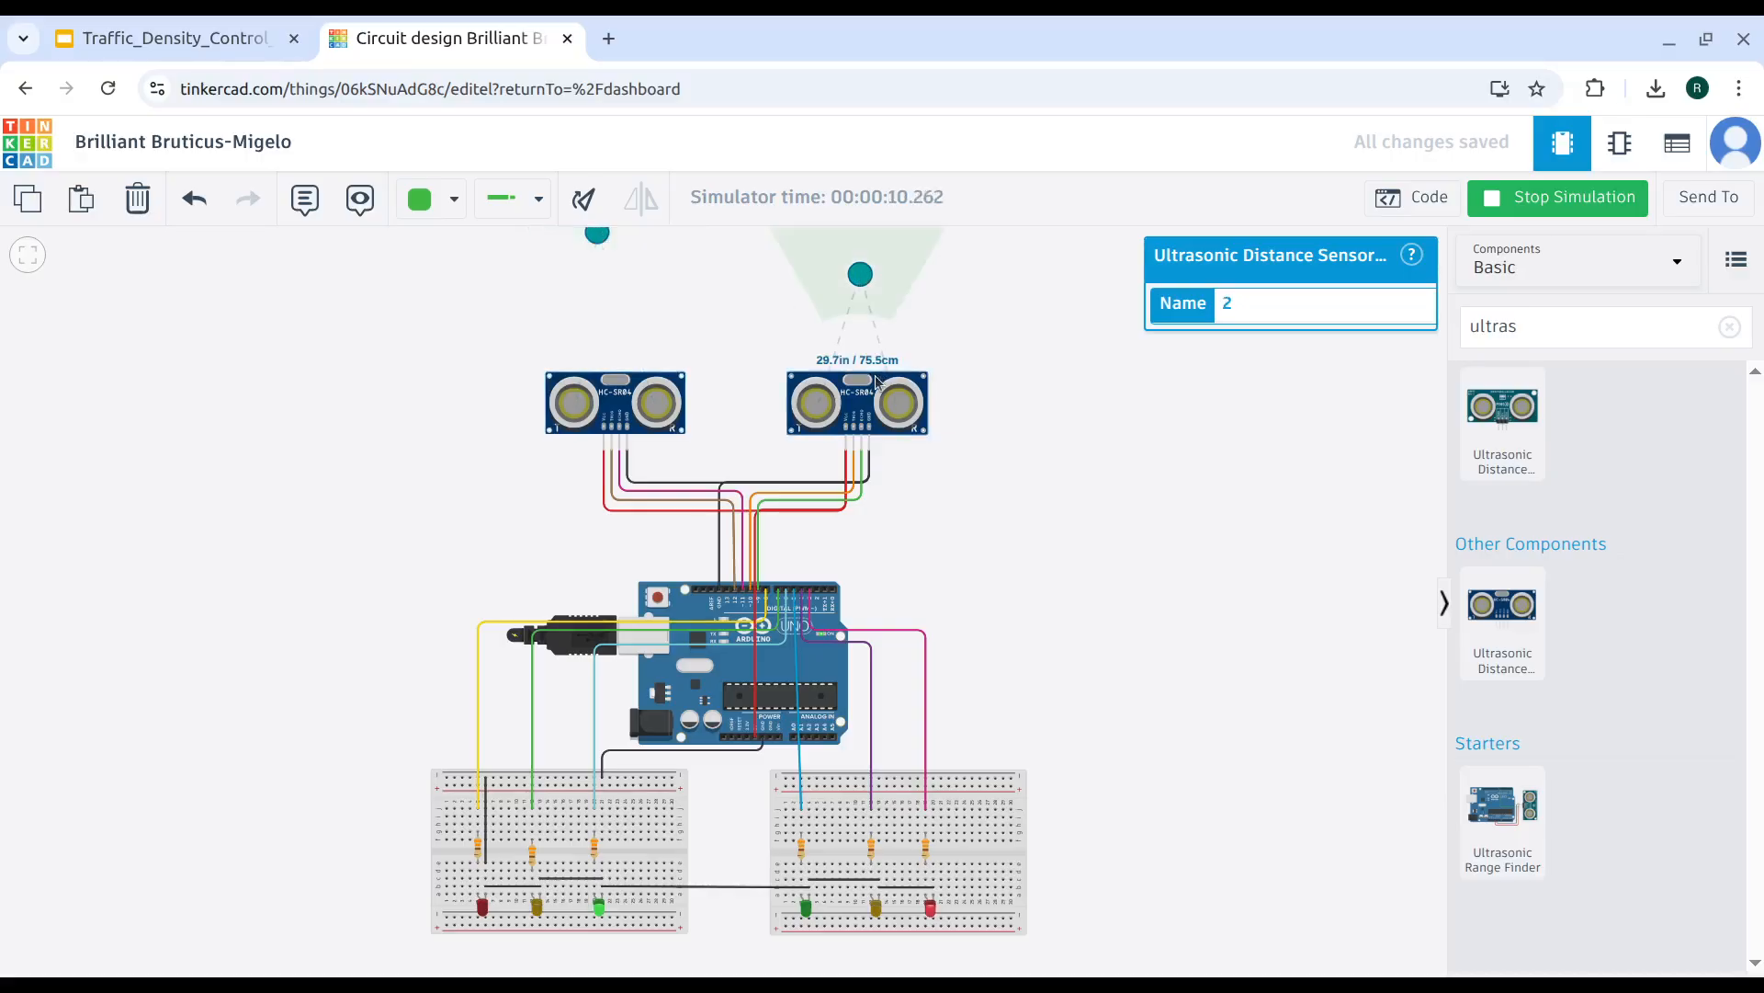
{"action": "left_click_drag", "start_coordinate": [862, 275], "coordinate": [827, 241]}
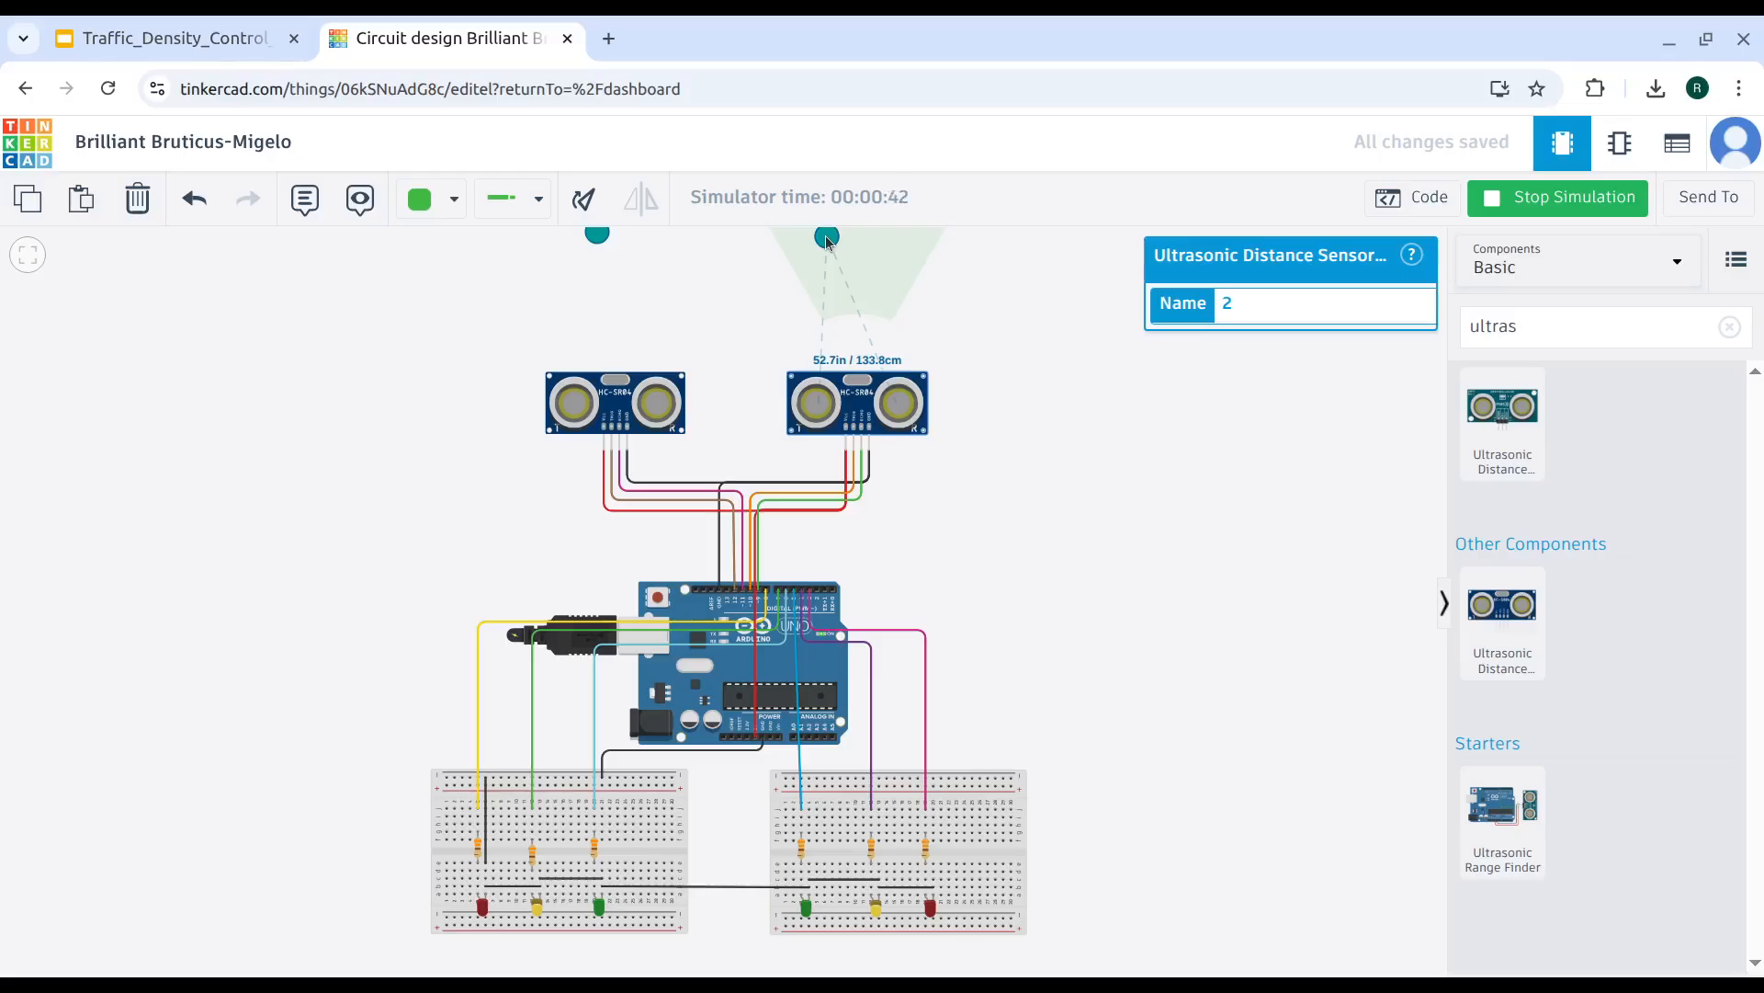
Bring the left ultrasonic sensor's target in to about 51 cm and the right sensor's target to about 93 cm.
{"action": "left_click", "coordinate": [623, 425]}
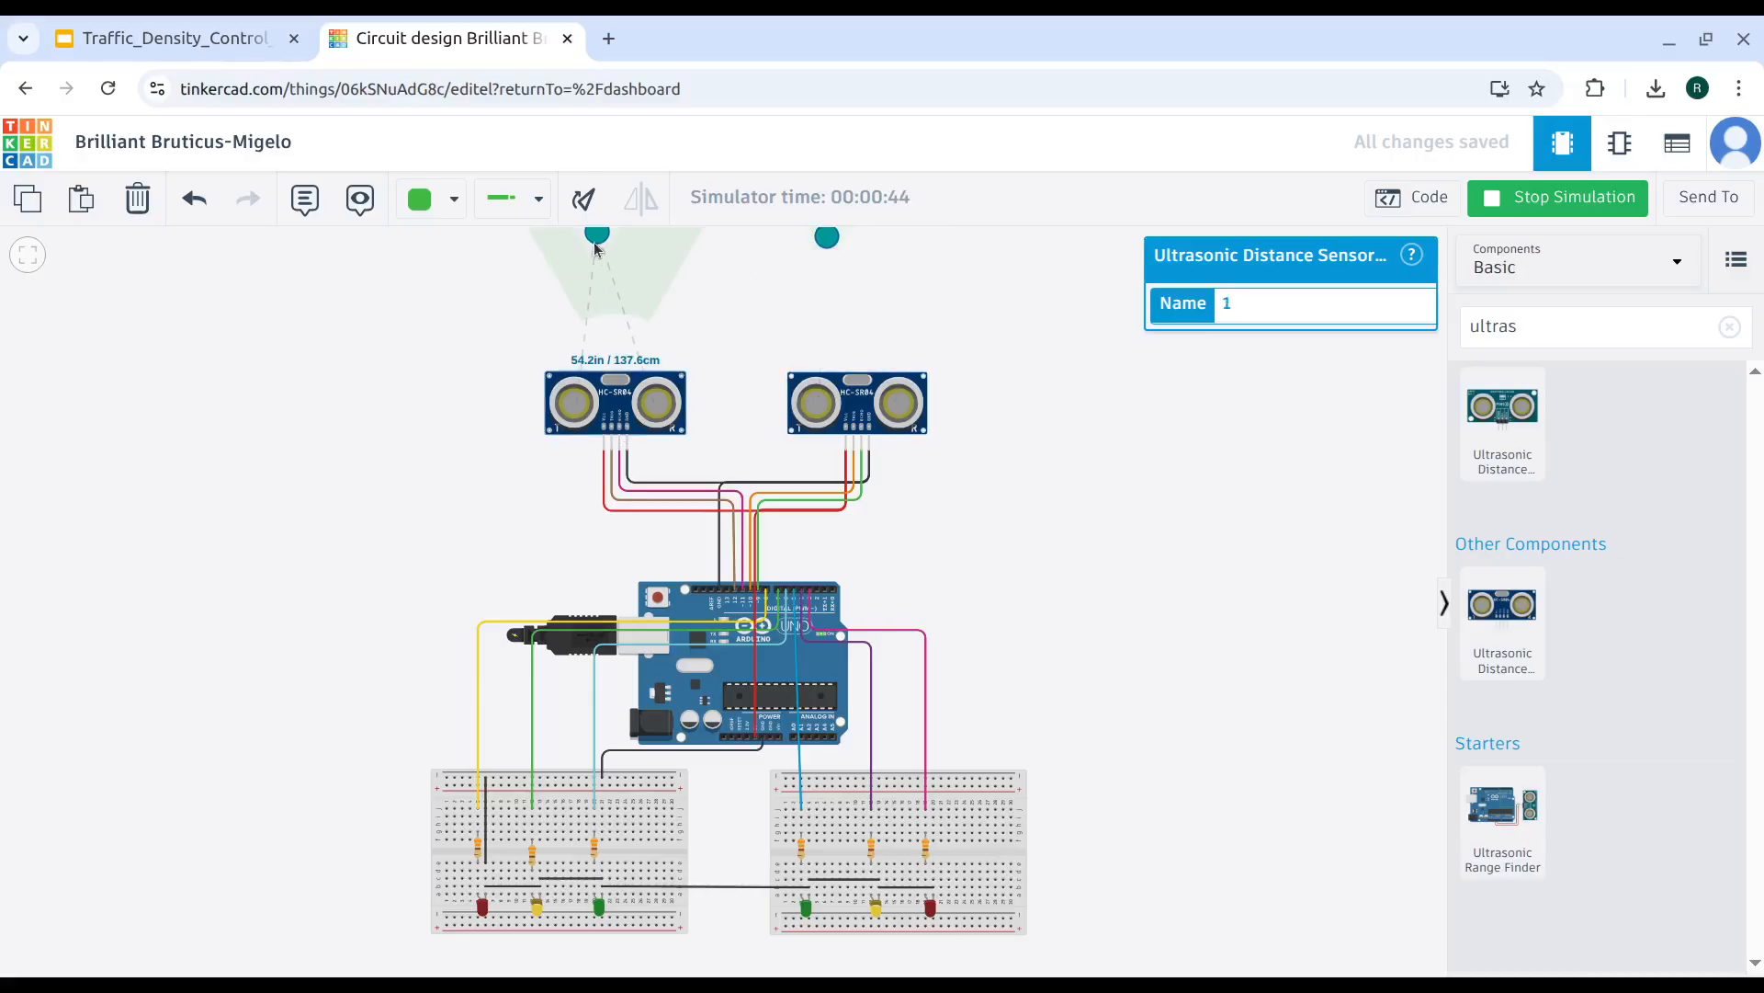
{"action": "left_click_drag", "start_coordinate": [596, 240], "coordinate": [631, 299]}
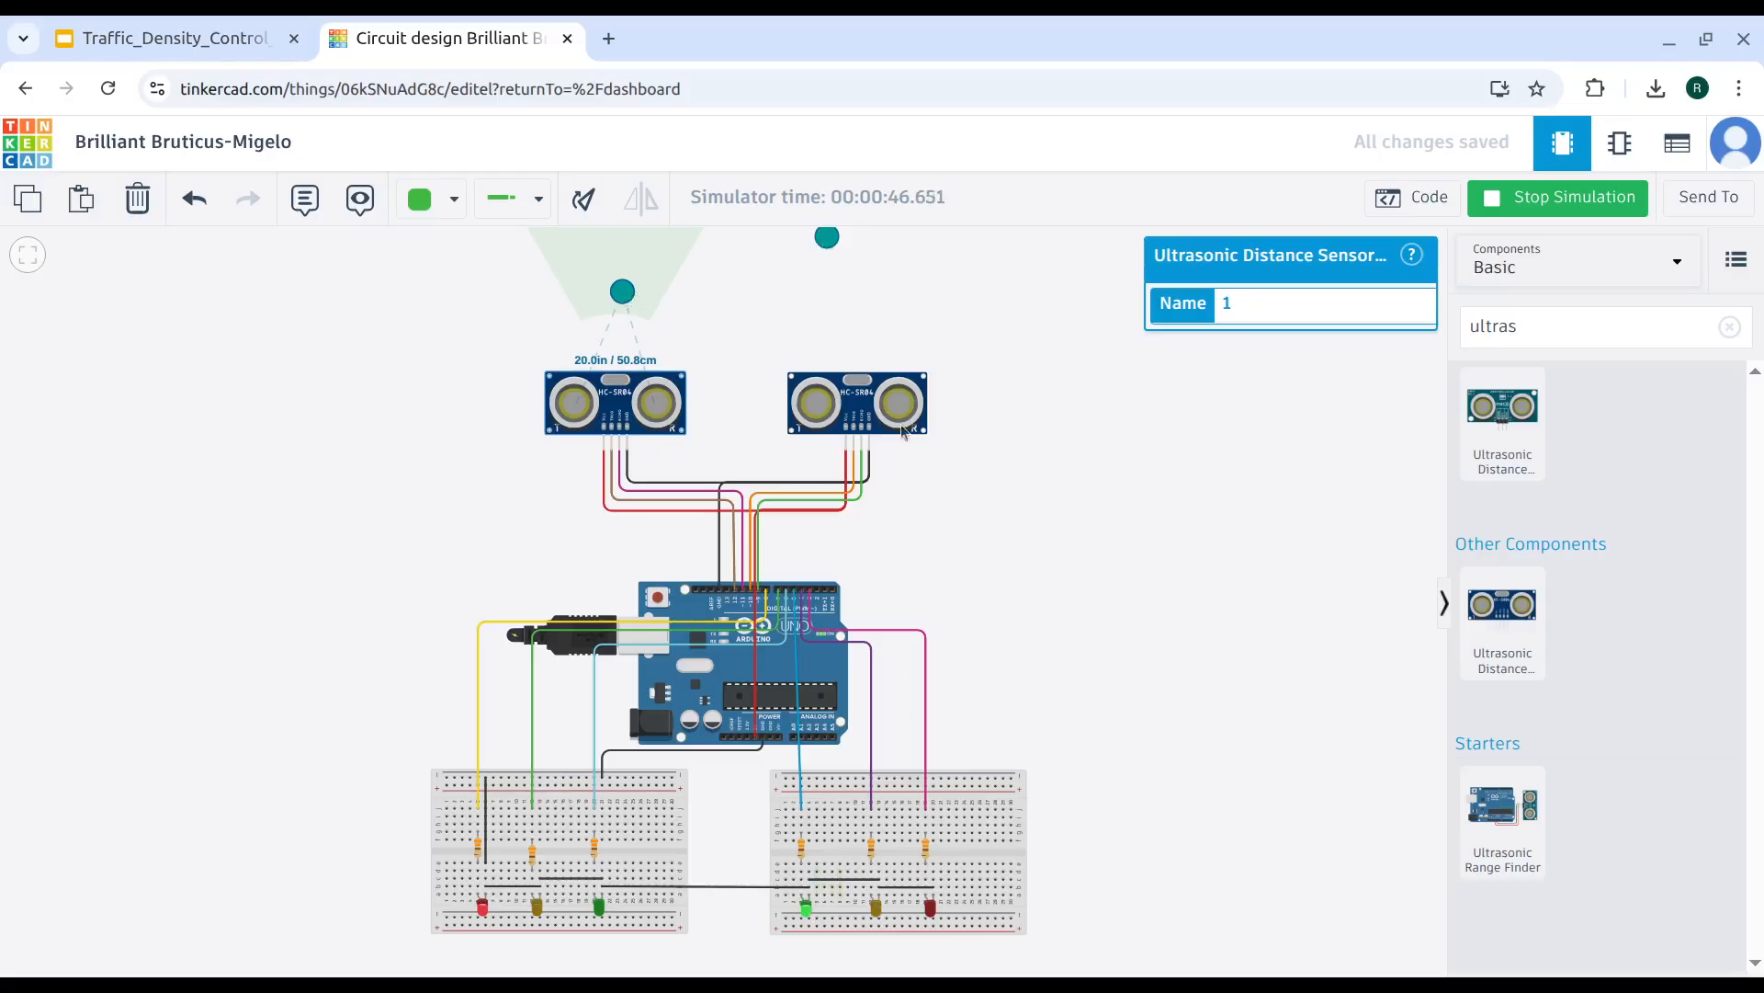
{"action": "left_click", "coordinate": [825, 241]}
{"action": "mouse_move", "coordinate": [838, 257]}
{"action": "left_mouse_down"}
{"action": "mouse_move", "coordinate": [847, 309]}
{"action": "mouse_move", "coordinate": [817, 310]}
{"action": "mouse_move", "coordinate": [809, 294]}
{"action": "mouse_move", "coordinate": [865, 242]}
{"action": "mouse_move", "coordinate": [882, 307]}
{"action": "mouse_move", "coordinate": [808, 229]}
{"action": "mouse_move", "coordinate": [827, 276]}
{"action": "left_mouse_up"}
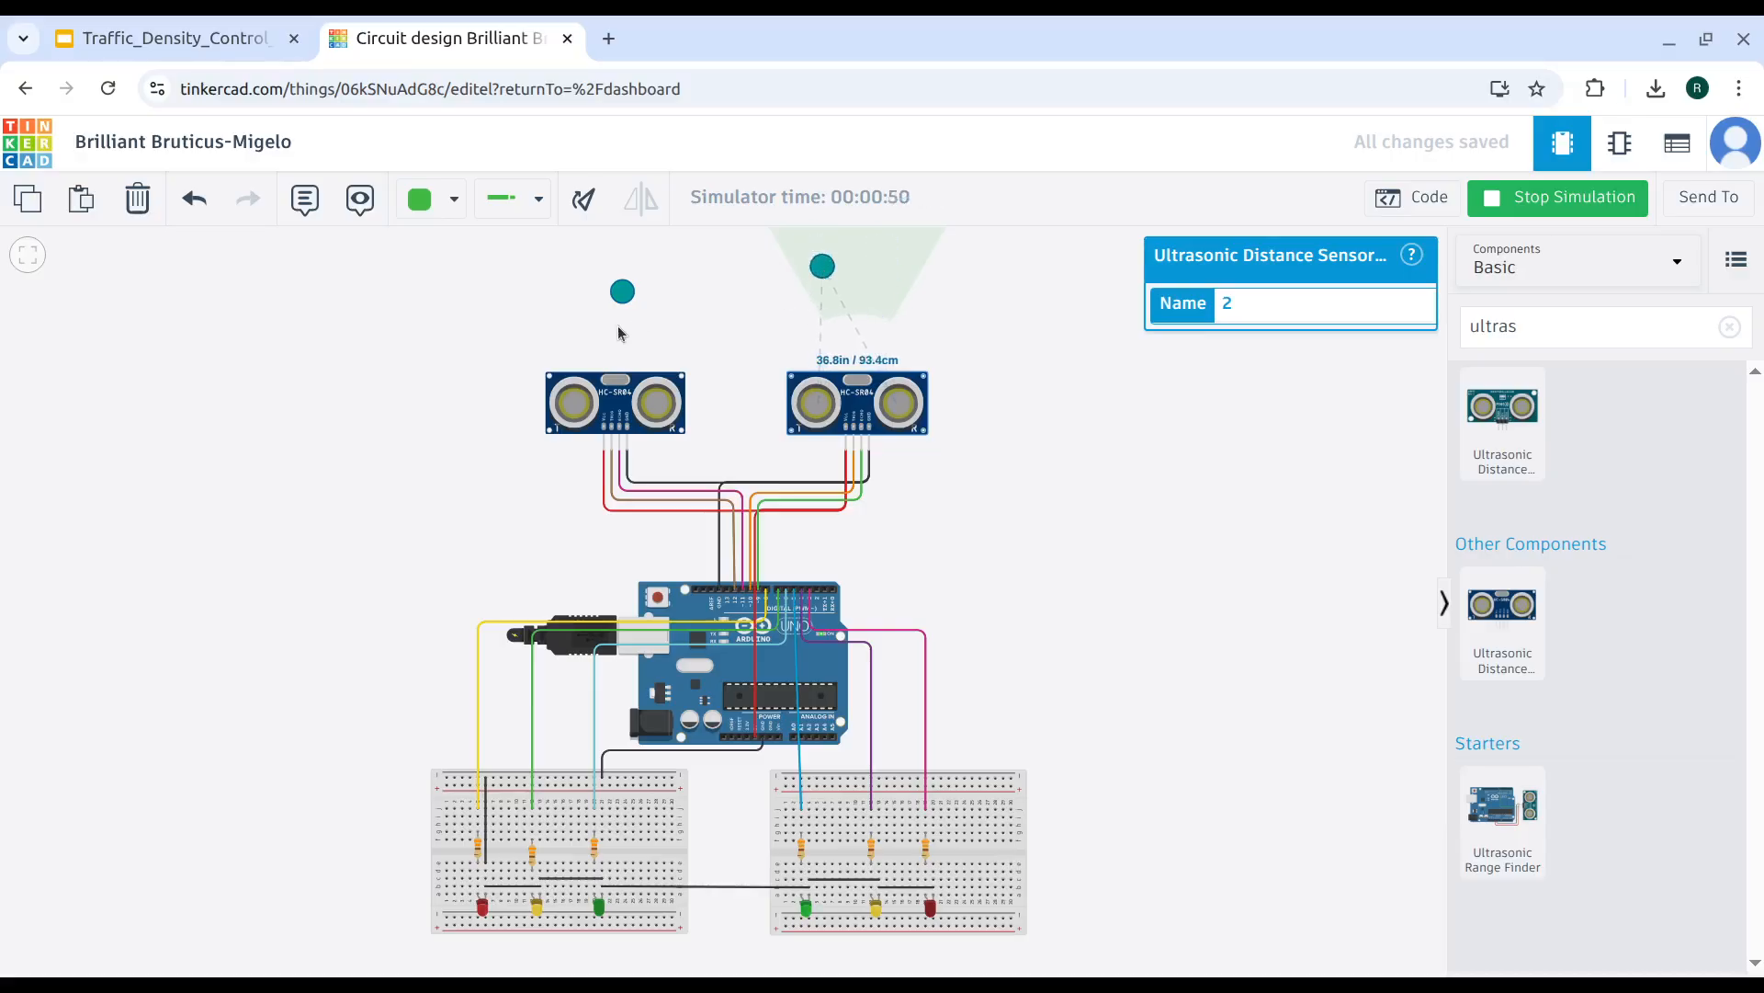
Compare both ultrasonic sensors' target distances and move the right sensor's target away to about 133 cm.
{"action": "left_click", "coordinate": [623, 292]}
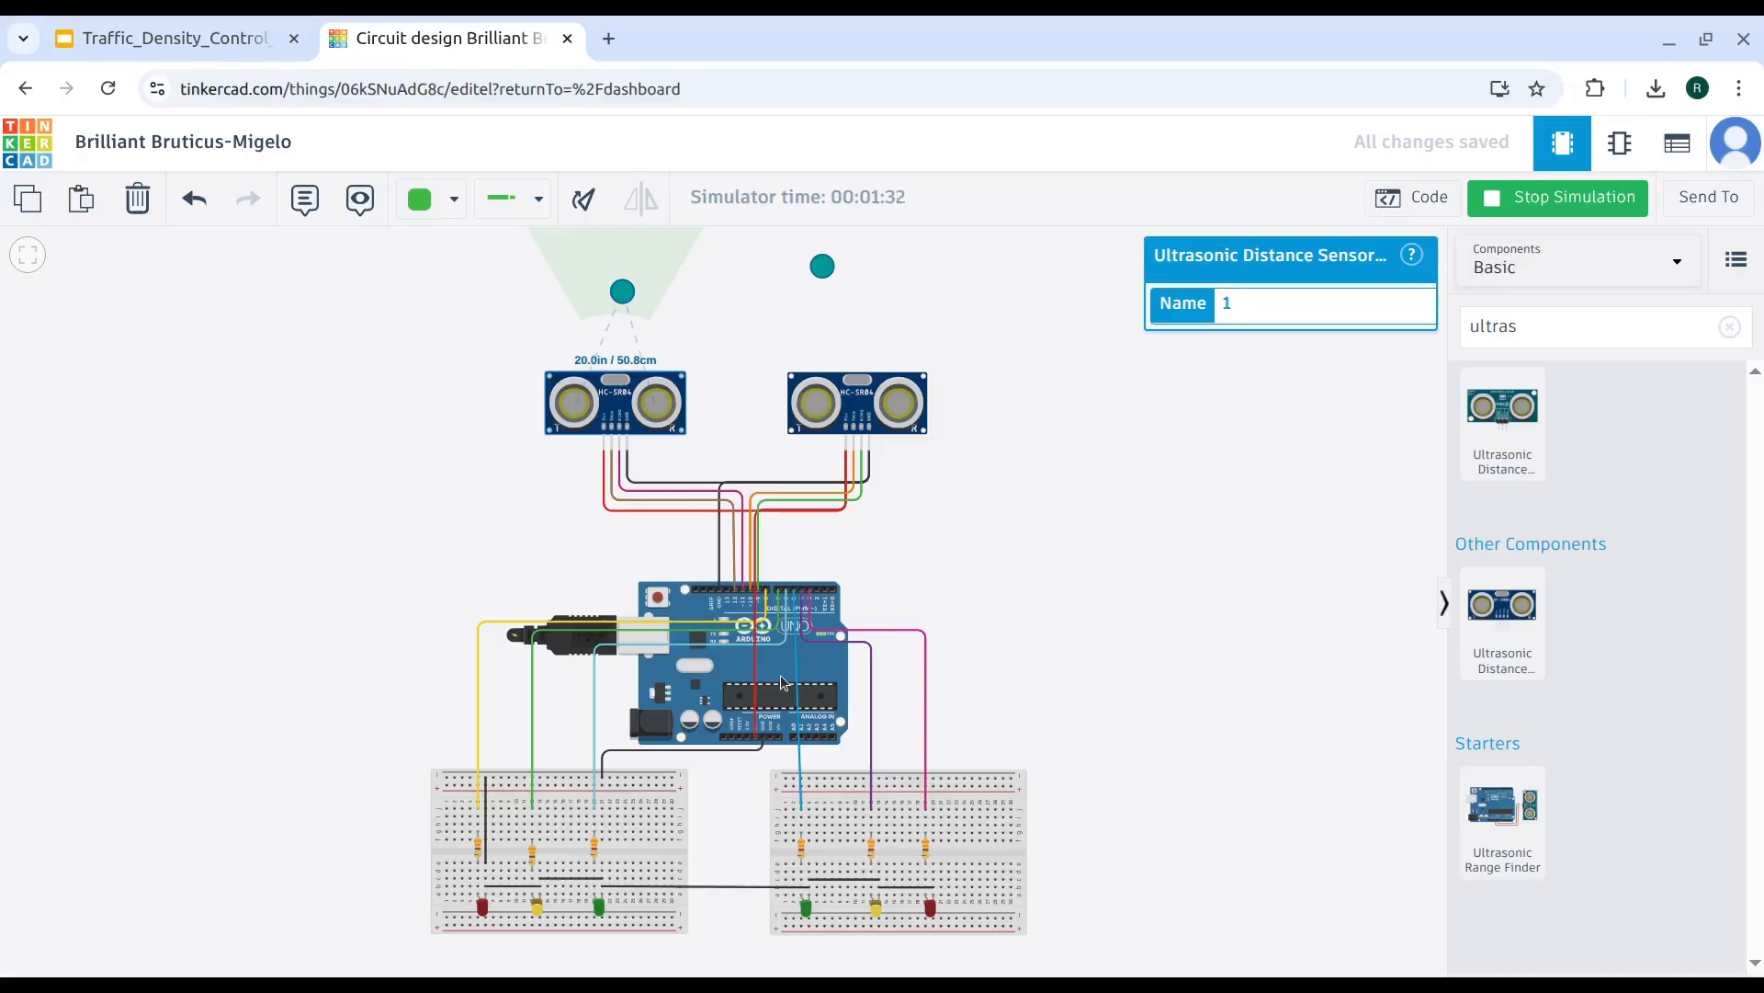
{"action": "left_click", "coordinate": [823, 267]}
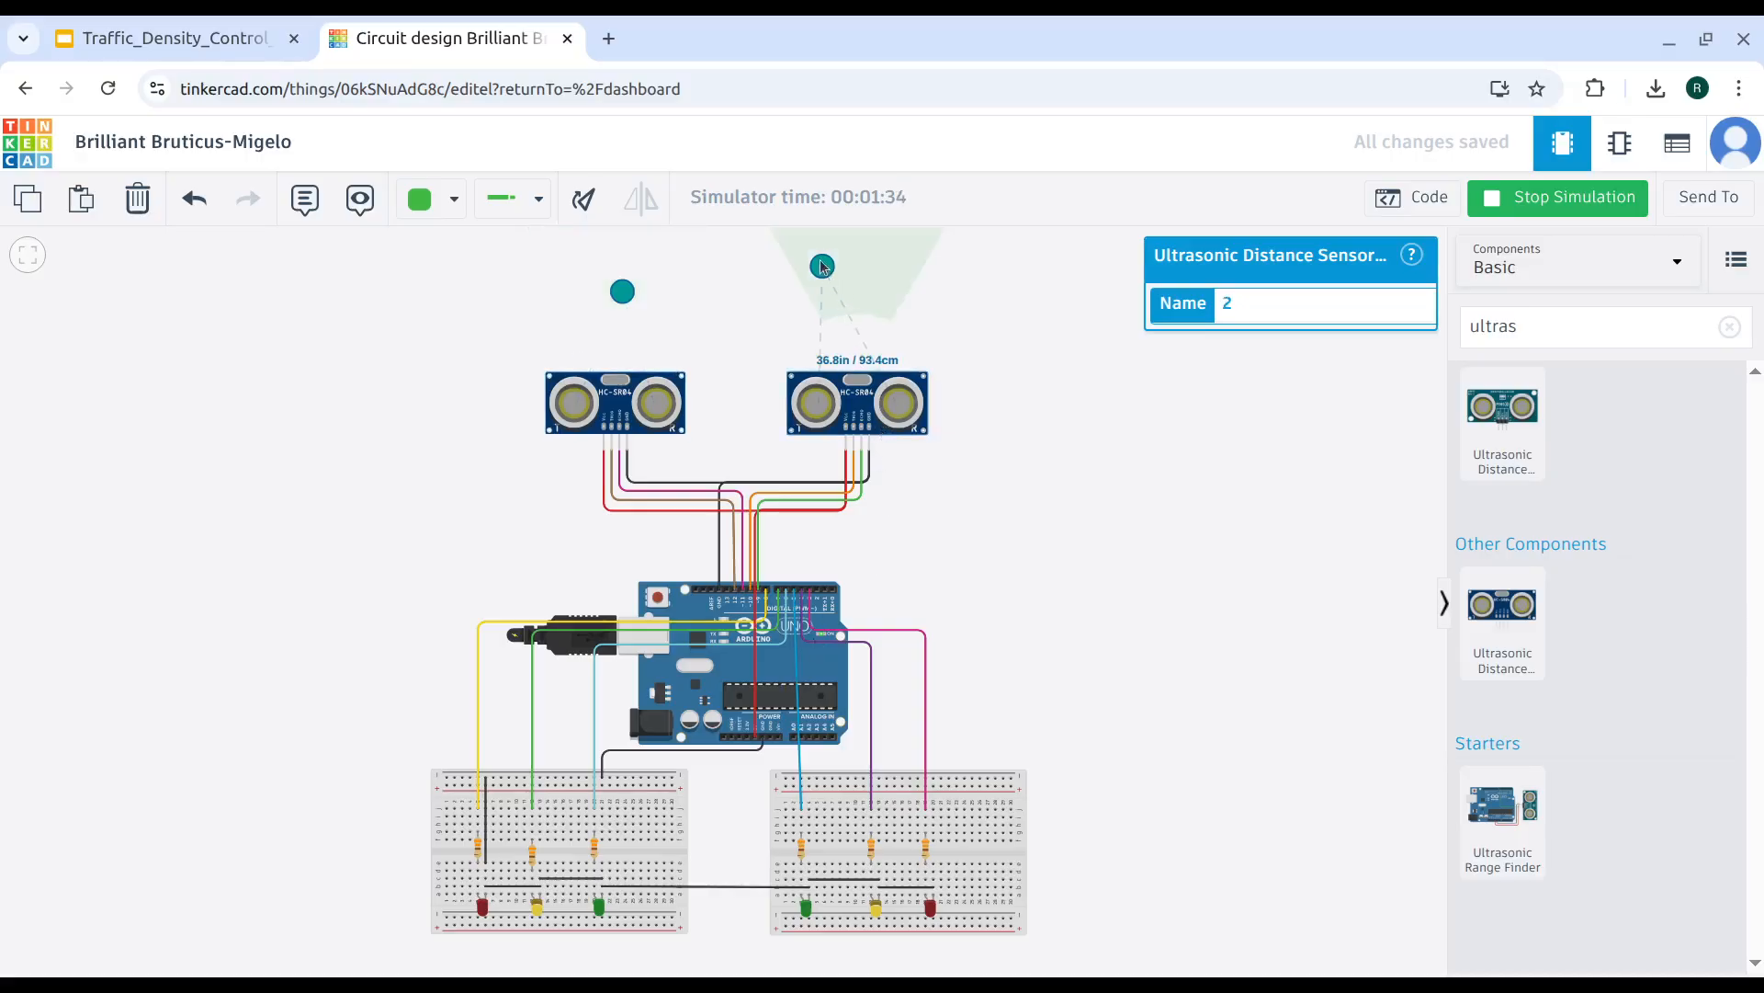
{"action": "left_click_drag", "start_coordinate": [820, 263], "coordinate": [856, 236]}
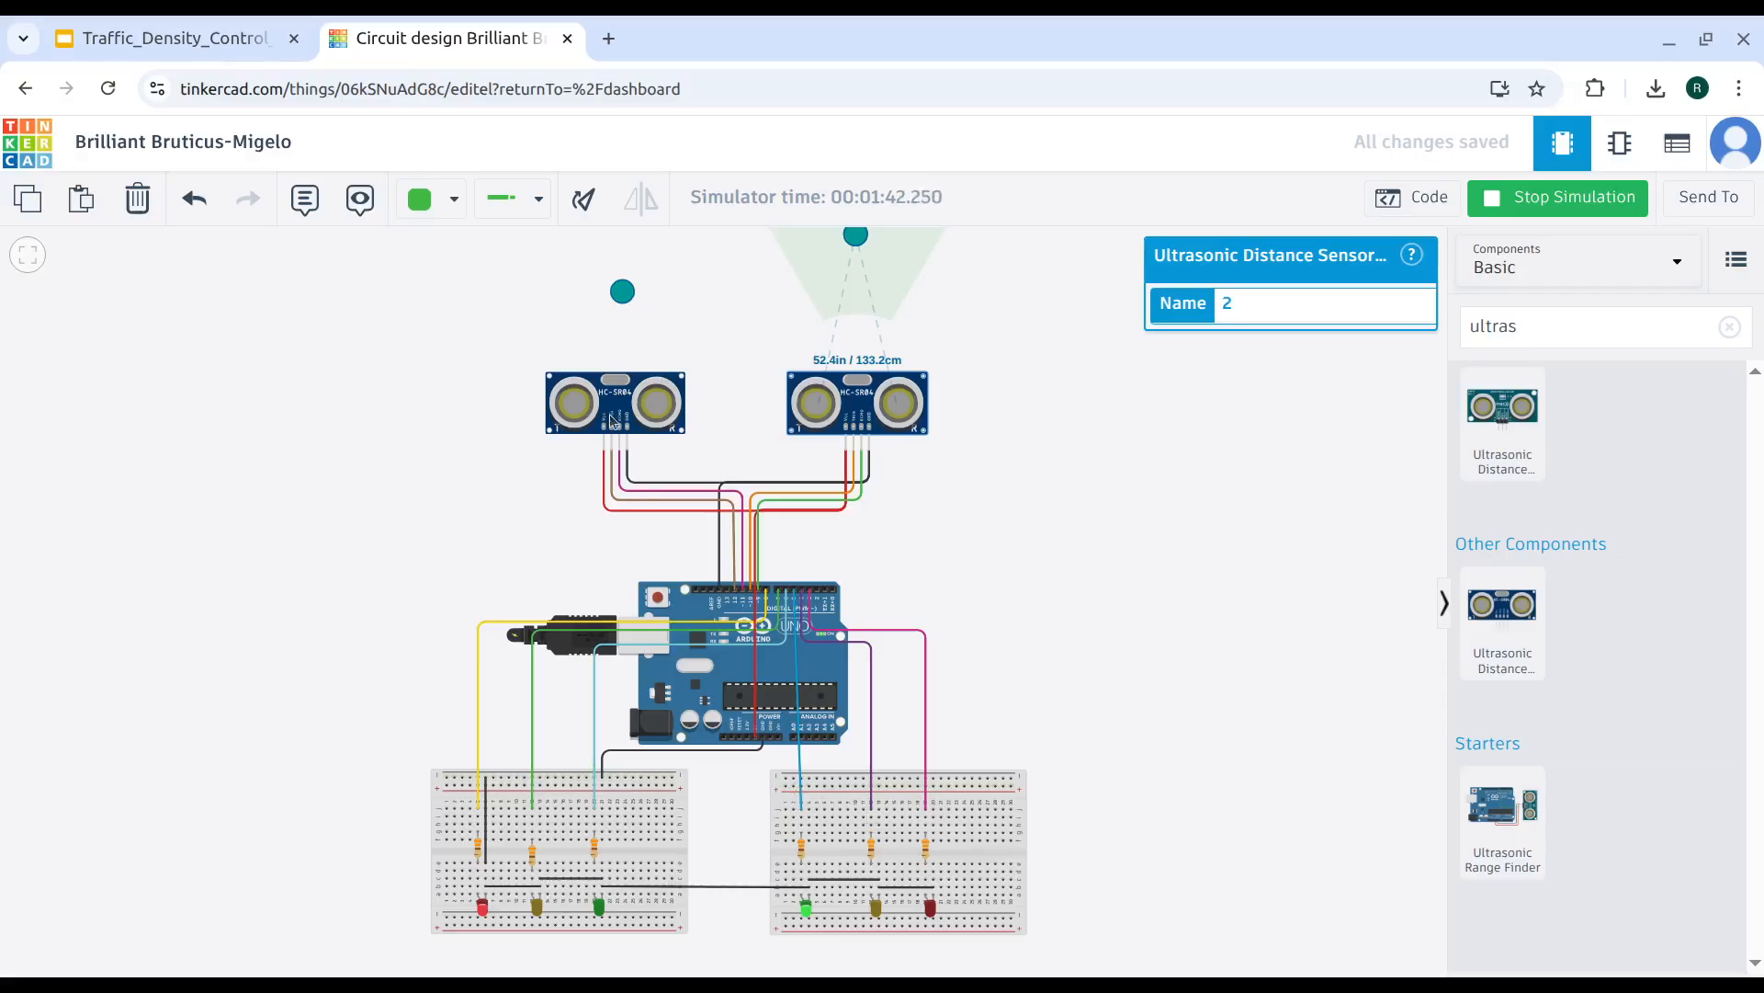
Move the left ultrasonic sensor's target to about 135 cm and bring the right sensor's target in to about 46 cm.
{"action": "left_click", "coordinate": [614, 423]}
{"action": "left_click_drag", "start_coordinate": [621, 295], "coordinate": [668, 394]}
{"action": "scroll", "coordinate": [713, 295], "scroll_direction": "down", "scroll_amount": 2}
{"action": "left_click", "coordinate": [636, 420]}
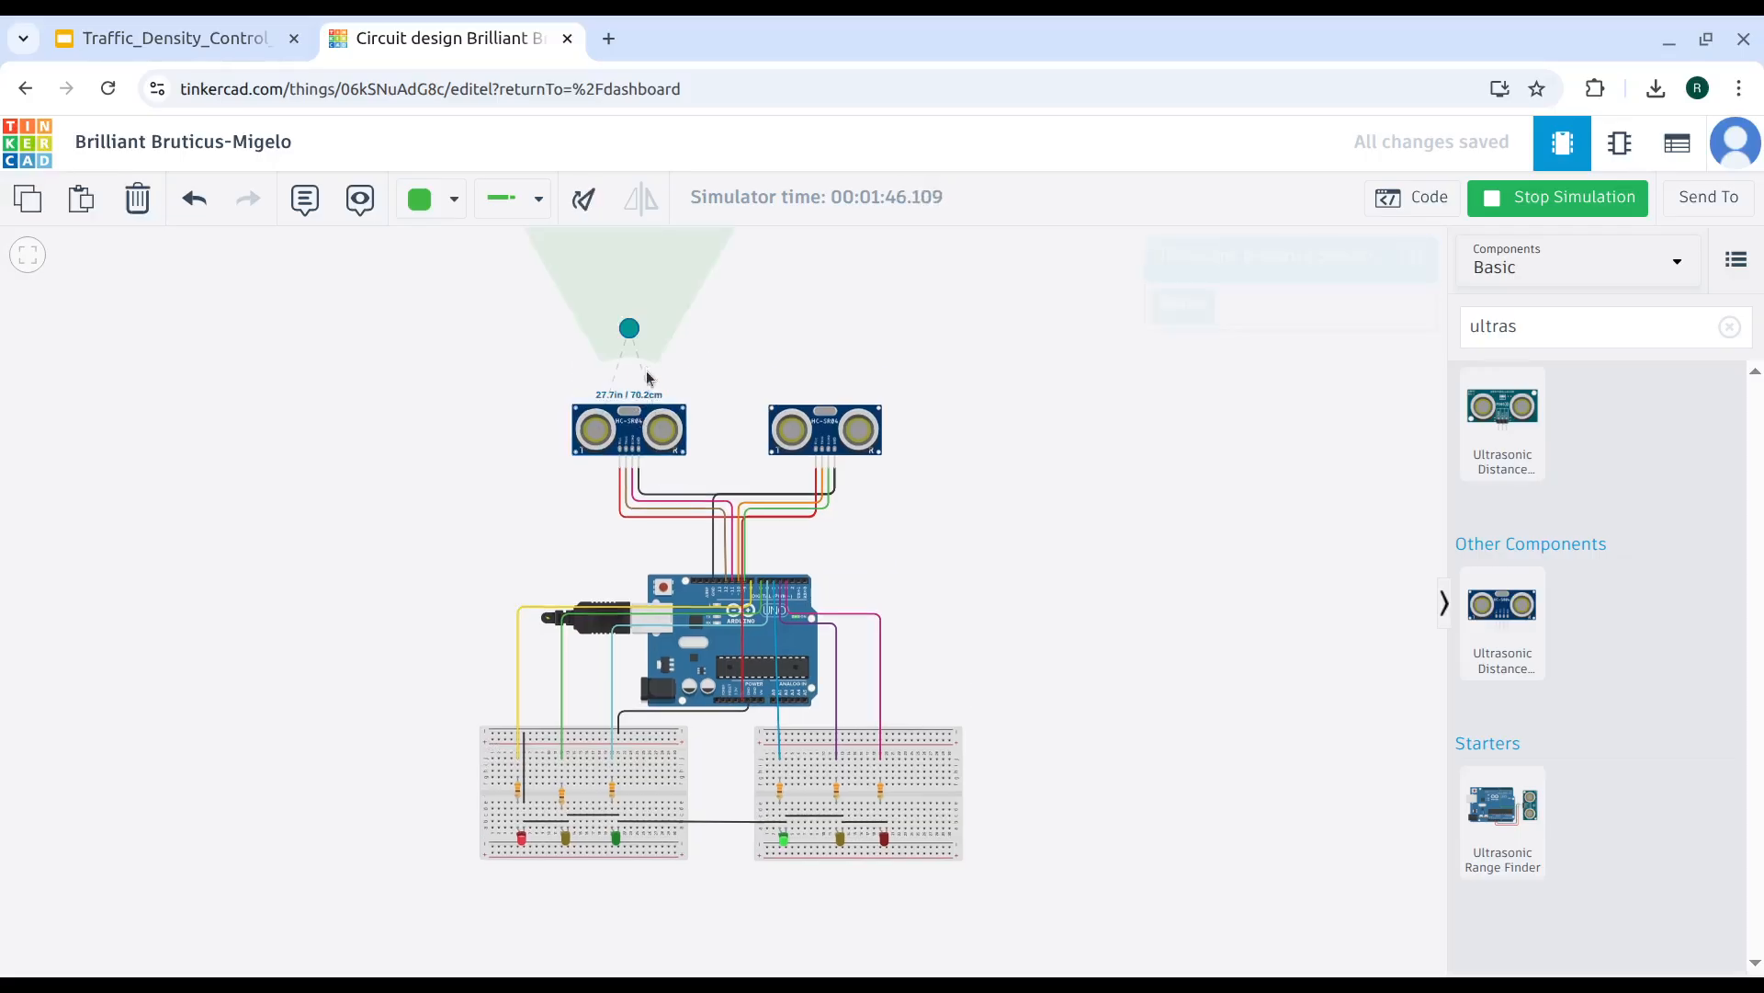
{"action": "mouse_move", "coordinate": [624, 323]}
{"action": "left_mouse_down"}
{"action": "mouse_move", "coordinate": [648, 266]}
{"action": "mouse_move", "coordinate": [672, 262]}
{"action": "mouse_move", "coordinate": [597, 277]}
{"action": "mouse_move", "coordinate": [598, 338]}
{"action": "mouse_move", "coordinate": [644, 295]}
{"action": "left_mouse_up"}
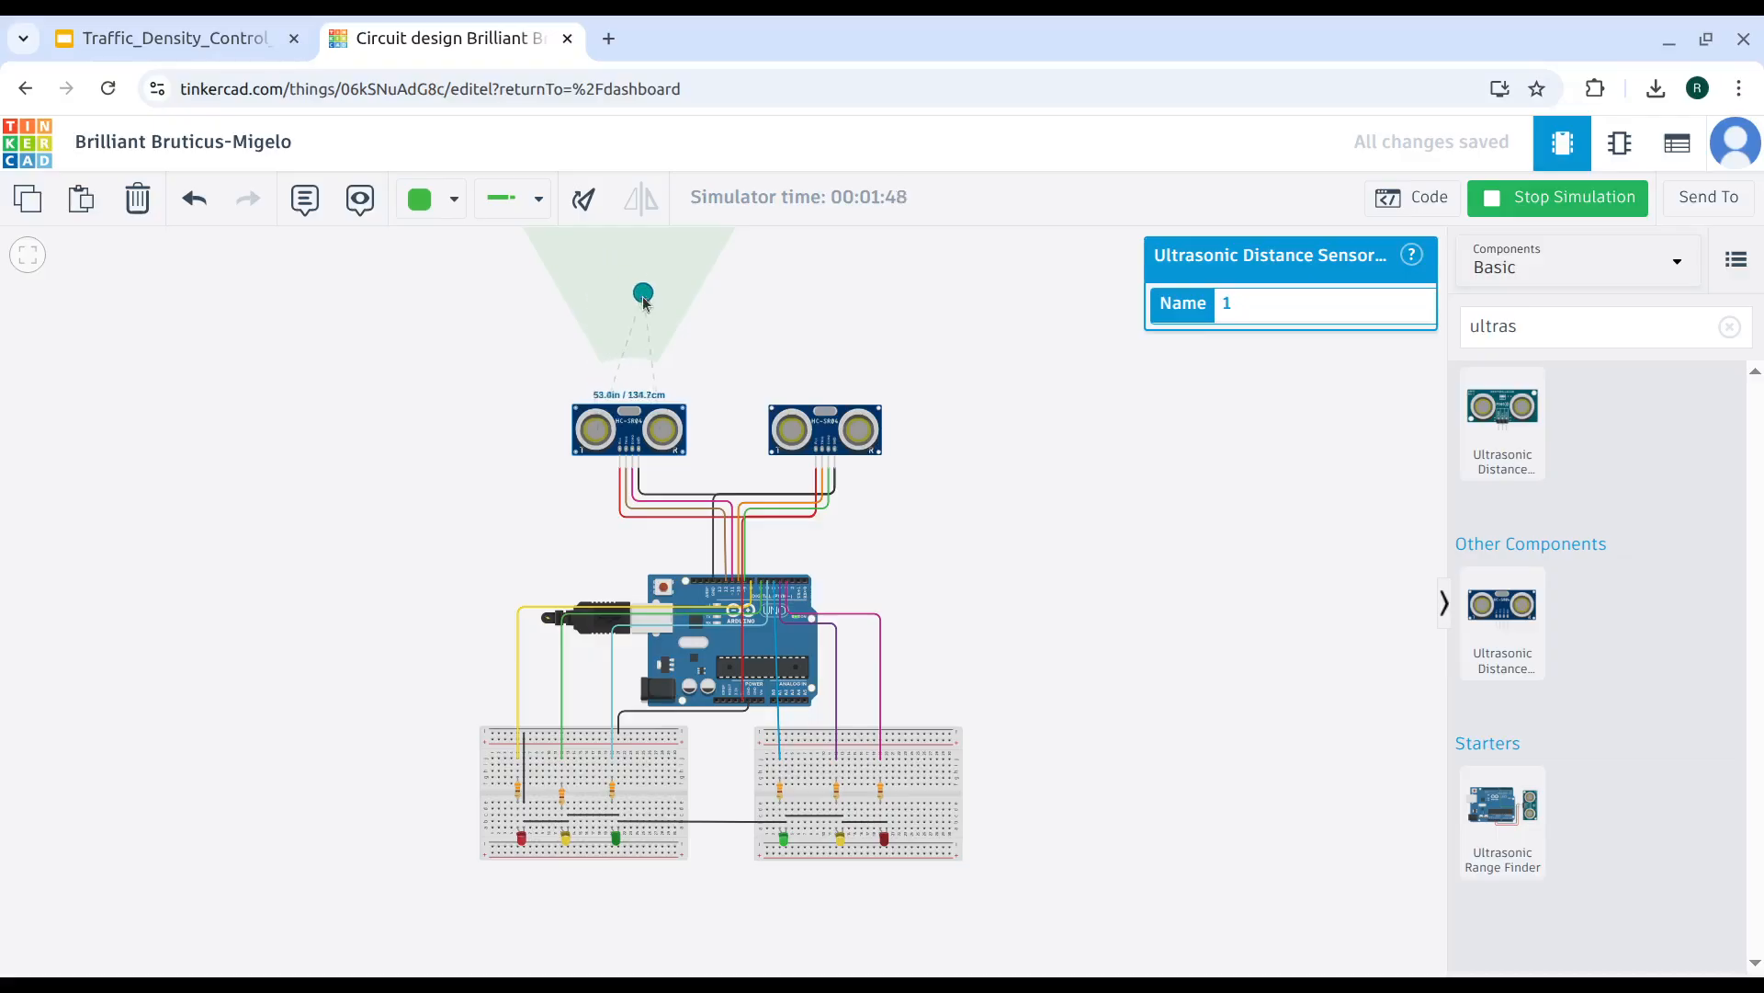
{"action": "left_click", "coordinate": [817, 430]}
{"action": "left_click_drag", "start_coordinate": [831, 298], "coordinate": [803, 352]}
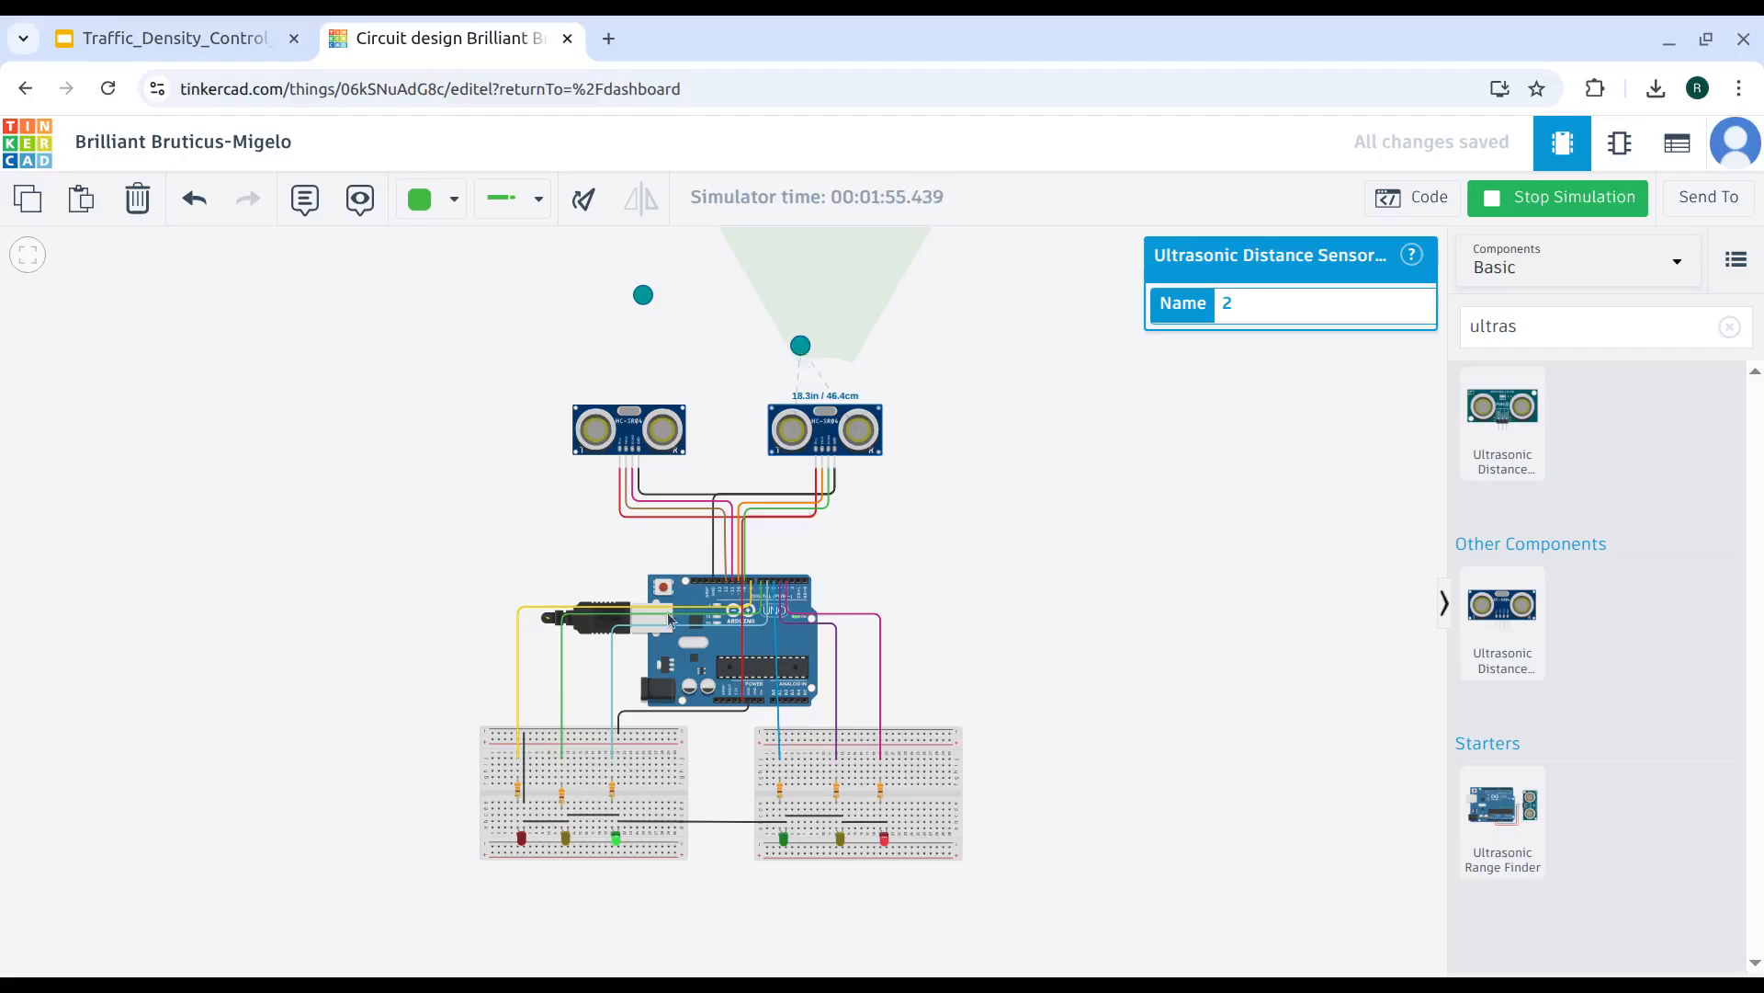
{"action": "left_click", "coordinate": [170, 38]}
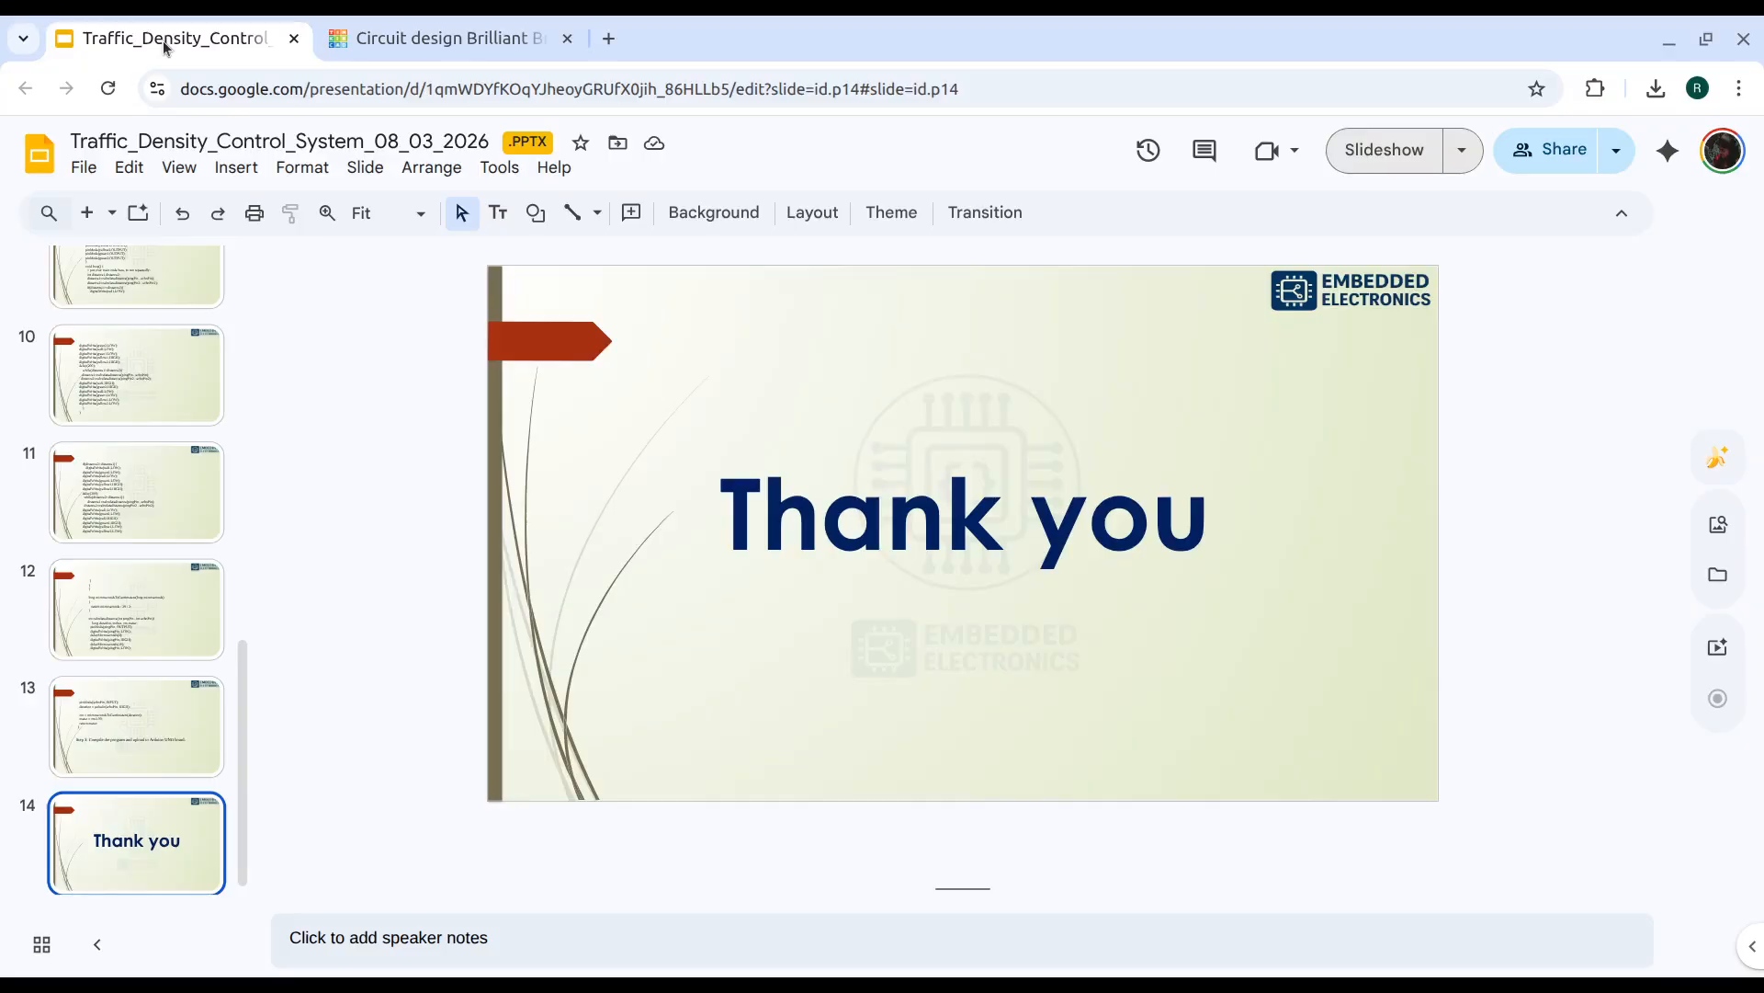
{"action": "left_click", "coordinate": [449, 58]}
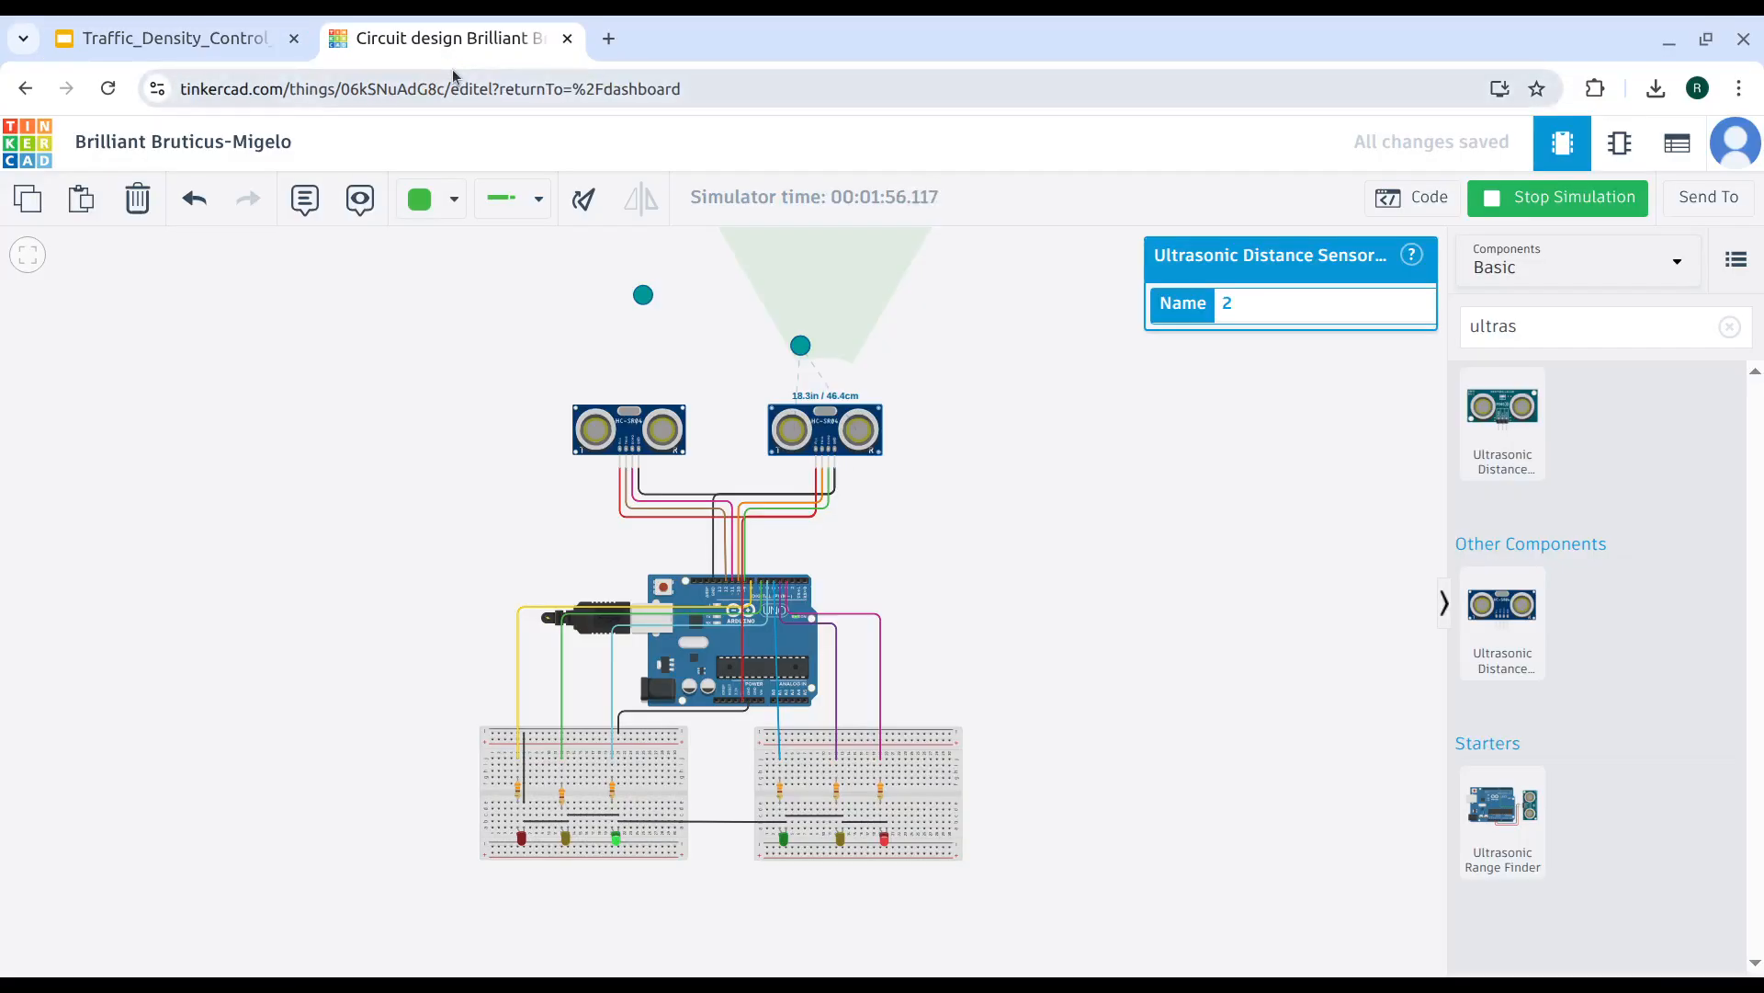